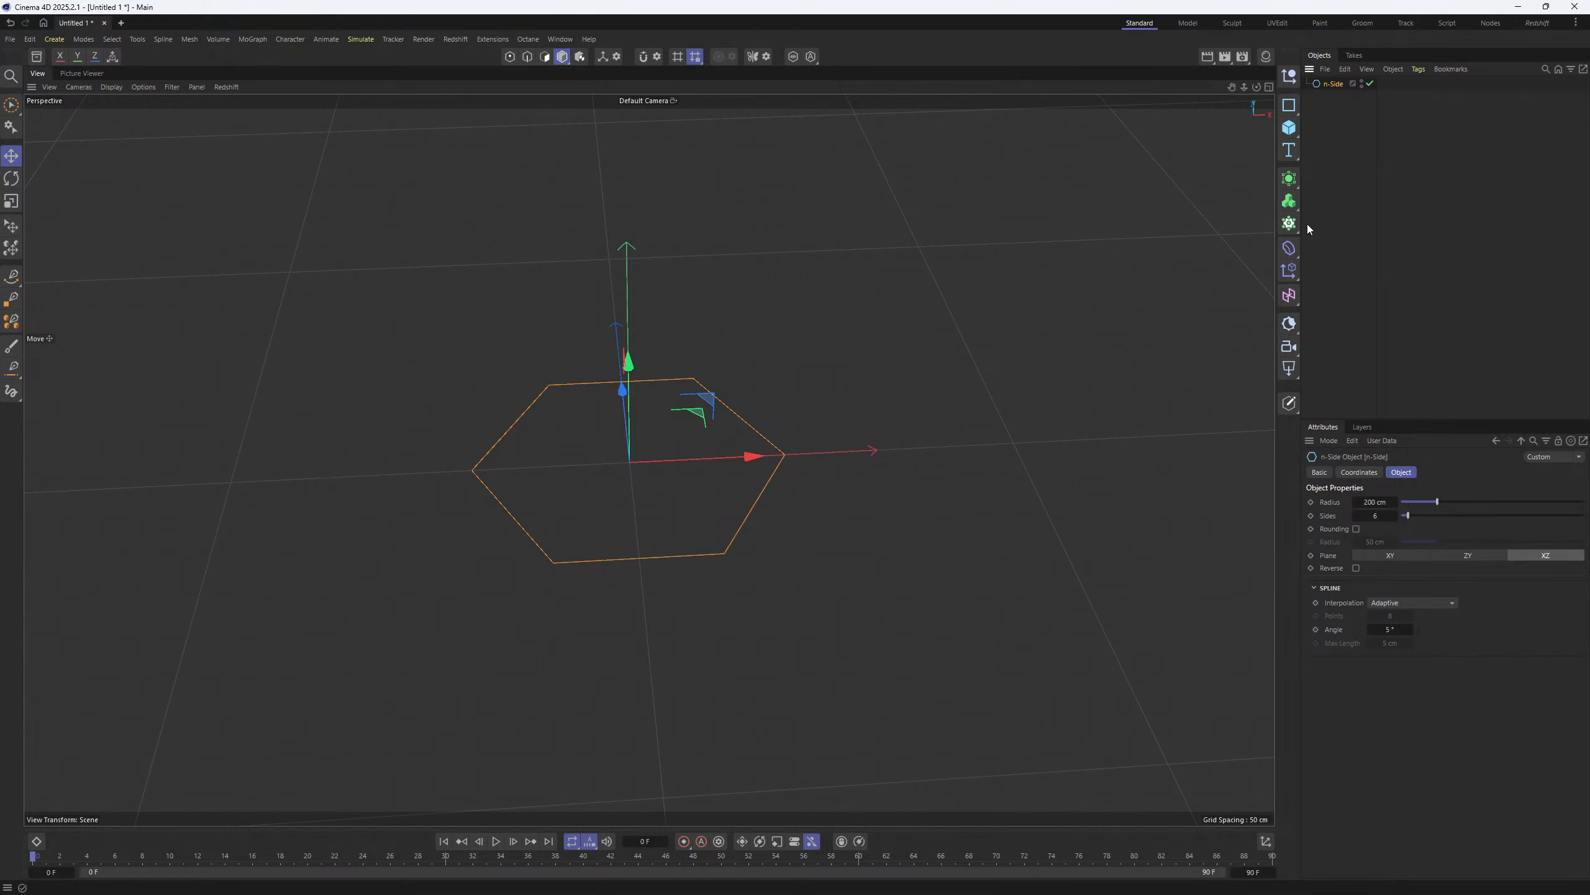
# - Add an Extrude generator as the parent of the hexagonal n-Side spline to make a solid hexagon
pyautogui.click(1290, 180)
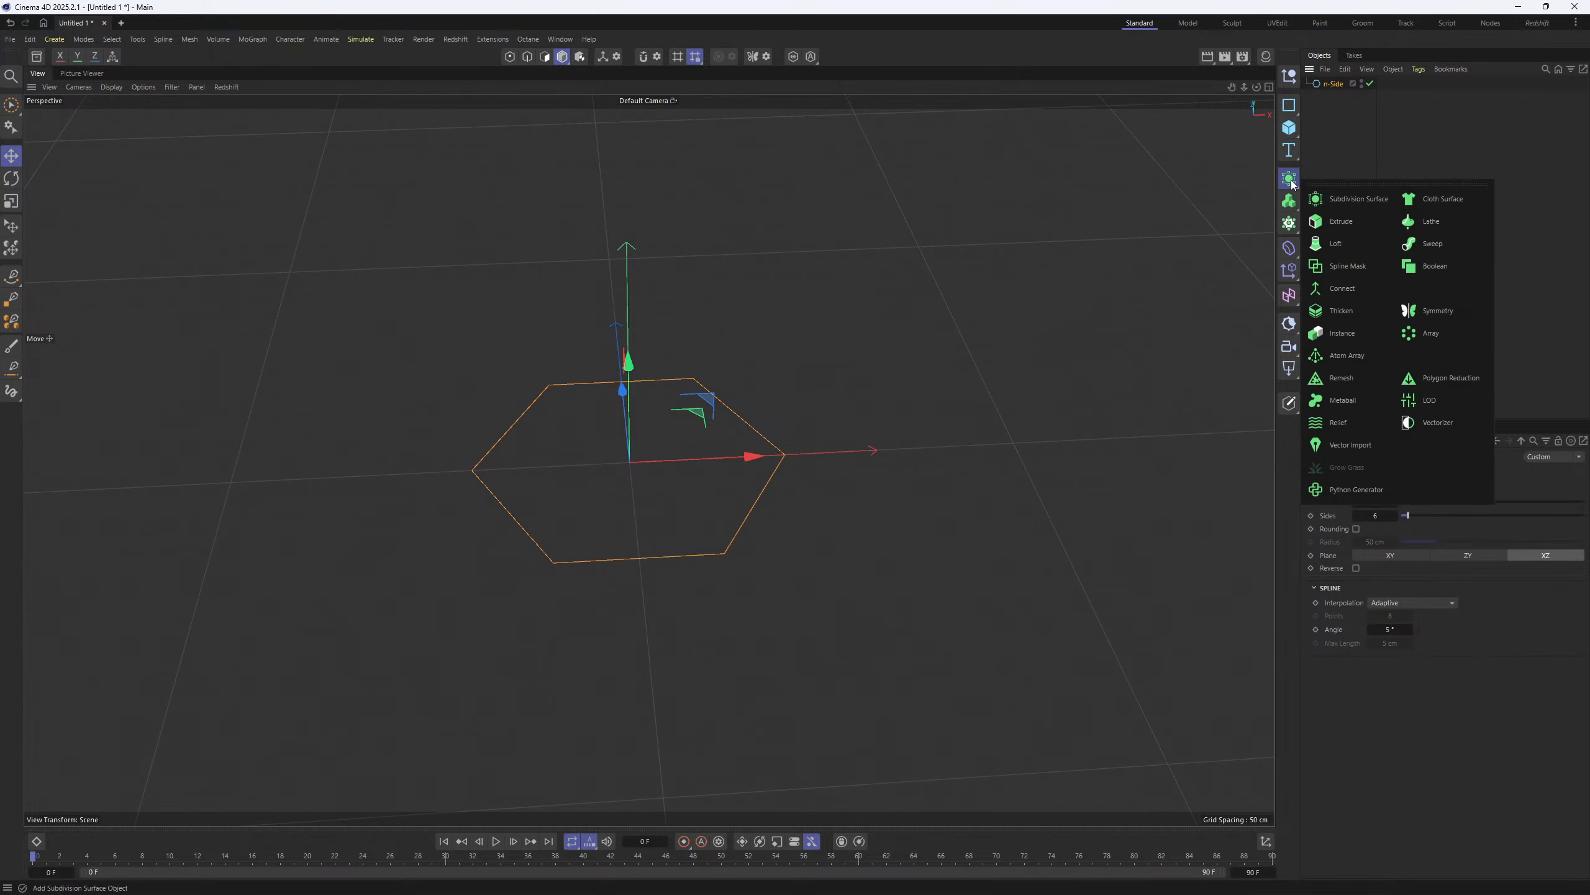
pyautogui.keyDown('alt'); pyautogui.click(1341, 221); pyautogui.keyUp('alt')
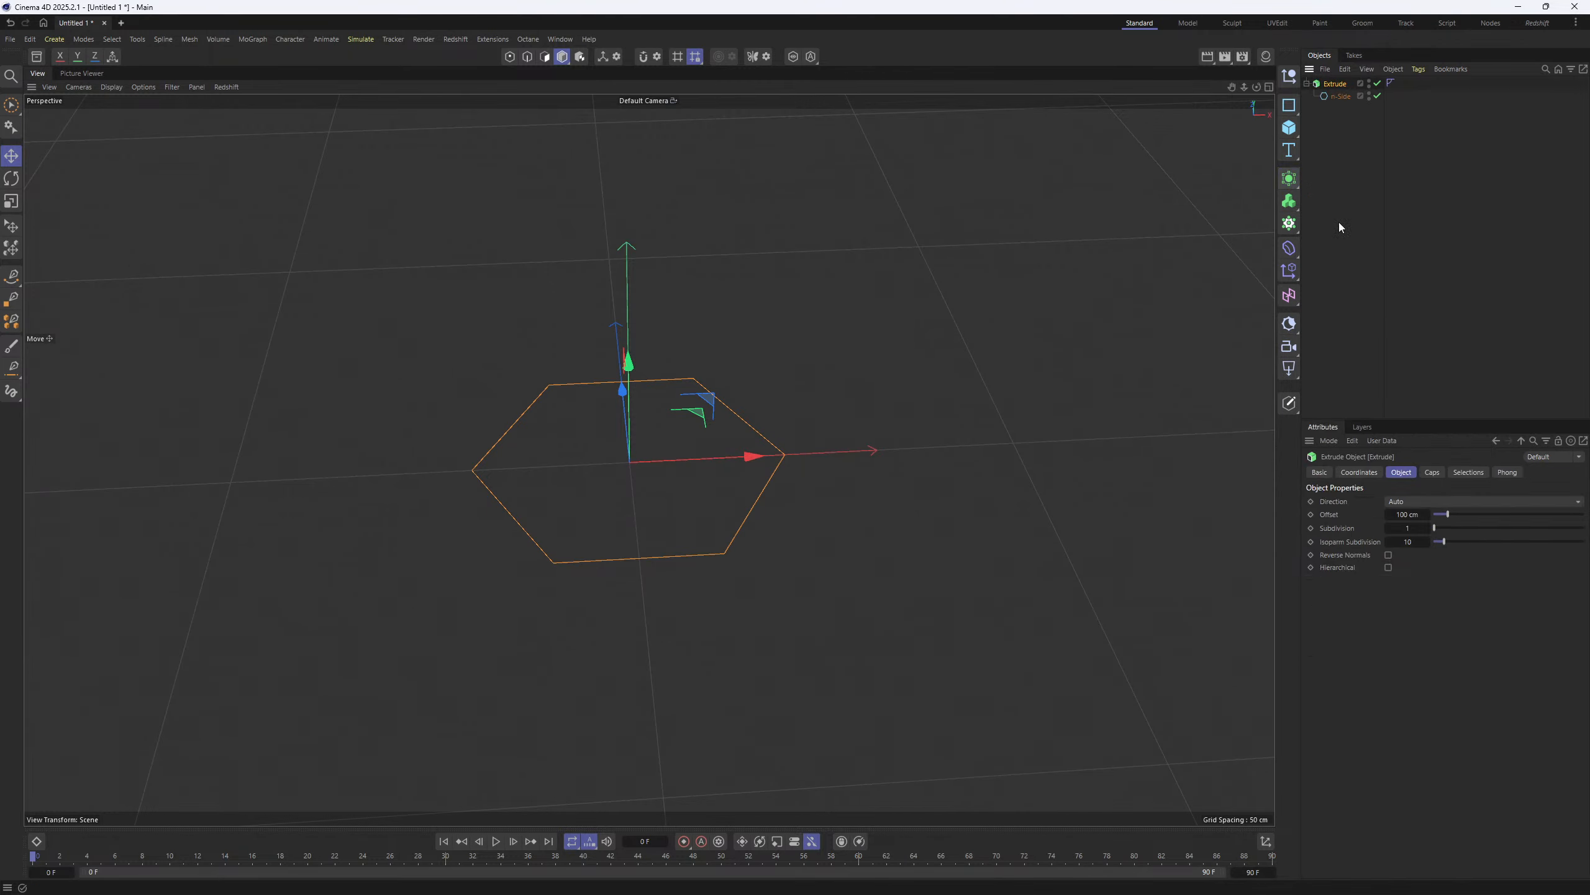
pyautogui.keyDown('alt'); pyautogui.moveTo(693, 416); pyautogui.dragTo(614, 488); pyautogui.keyUp('alt')
pyautogui.keyDown('alt'); pyautogui.moveTo(614, 487); pyautogui.dragTo(723, 407, button='middle'); pyautogui.keyUp('alt')
pyautogui.keyDown('alt'); pyautogui.moveTo(723, 407); pyautogui.dragTo(728, 423); pyautogui.keyUp('alt')
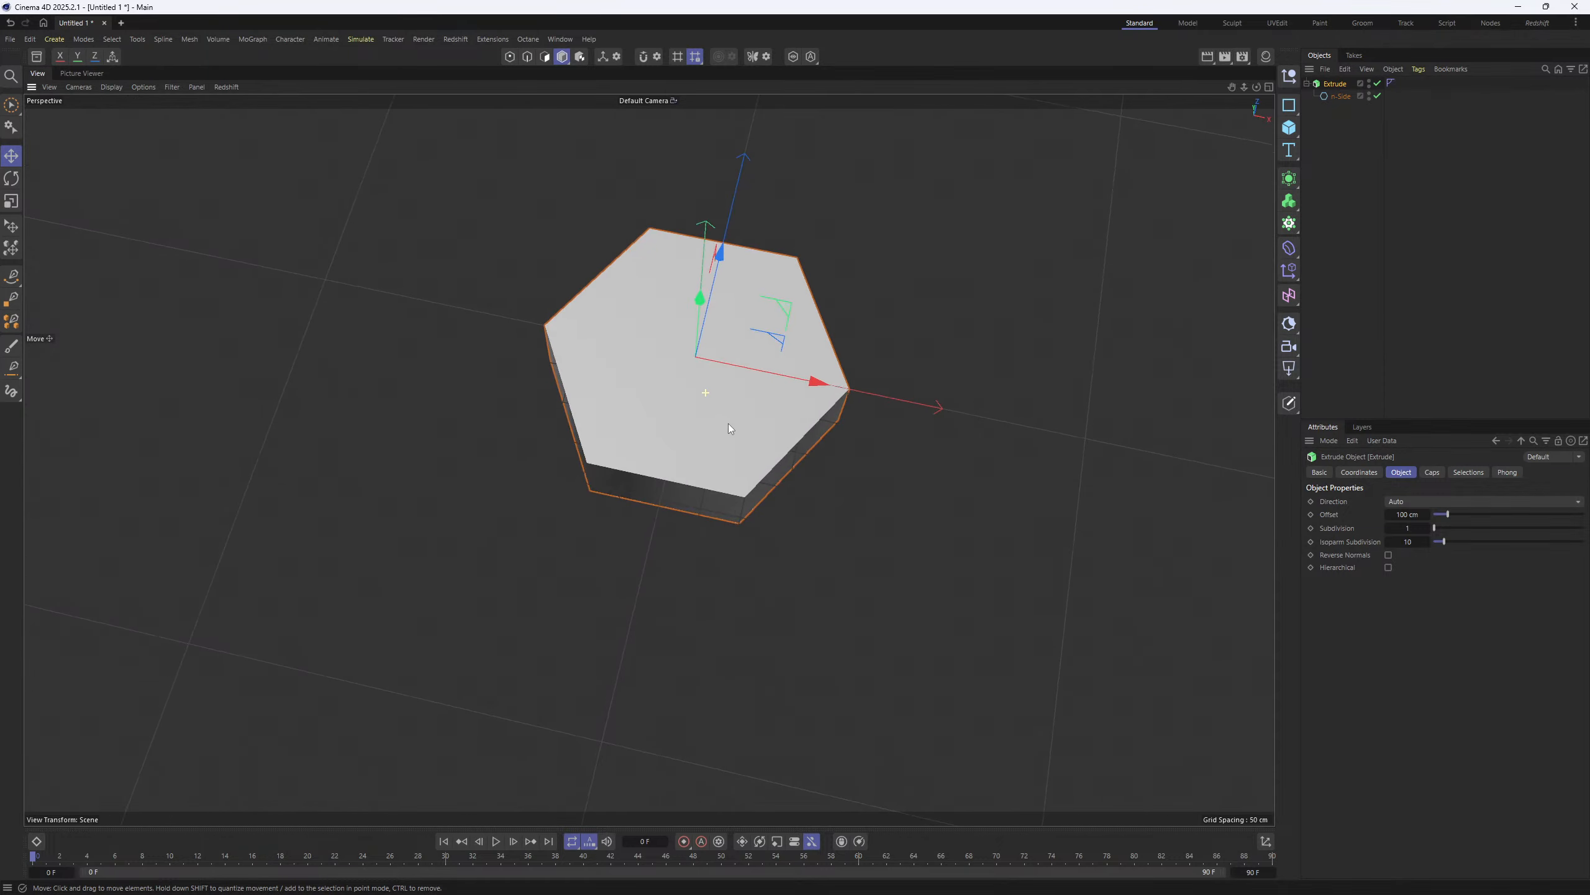
pyautogui.keyDown('alt'); pyautogui.moveTo(728, 423); pyautogui.dragTo(726, 441, button='right'); pyautogui.keyUp('alt')
pyautogui.keyDown('alt'); pyautogui.moveTo(725, 442); pyautogui.dragTo(636, 475, button='middle'); pyautogui.keyUp('alt')
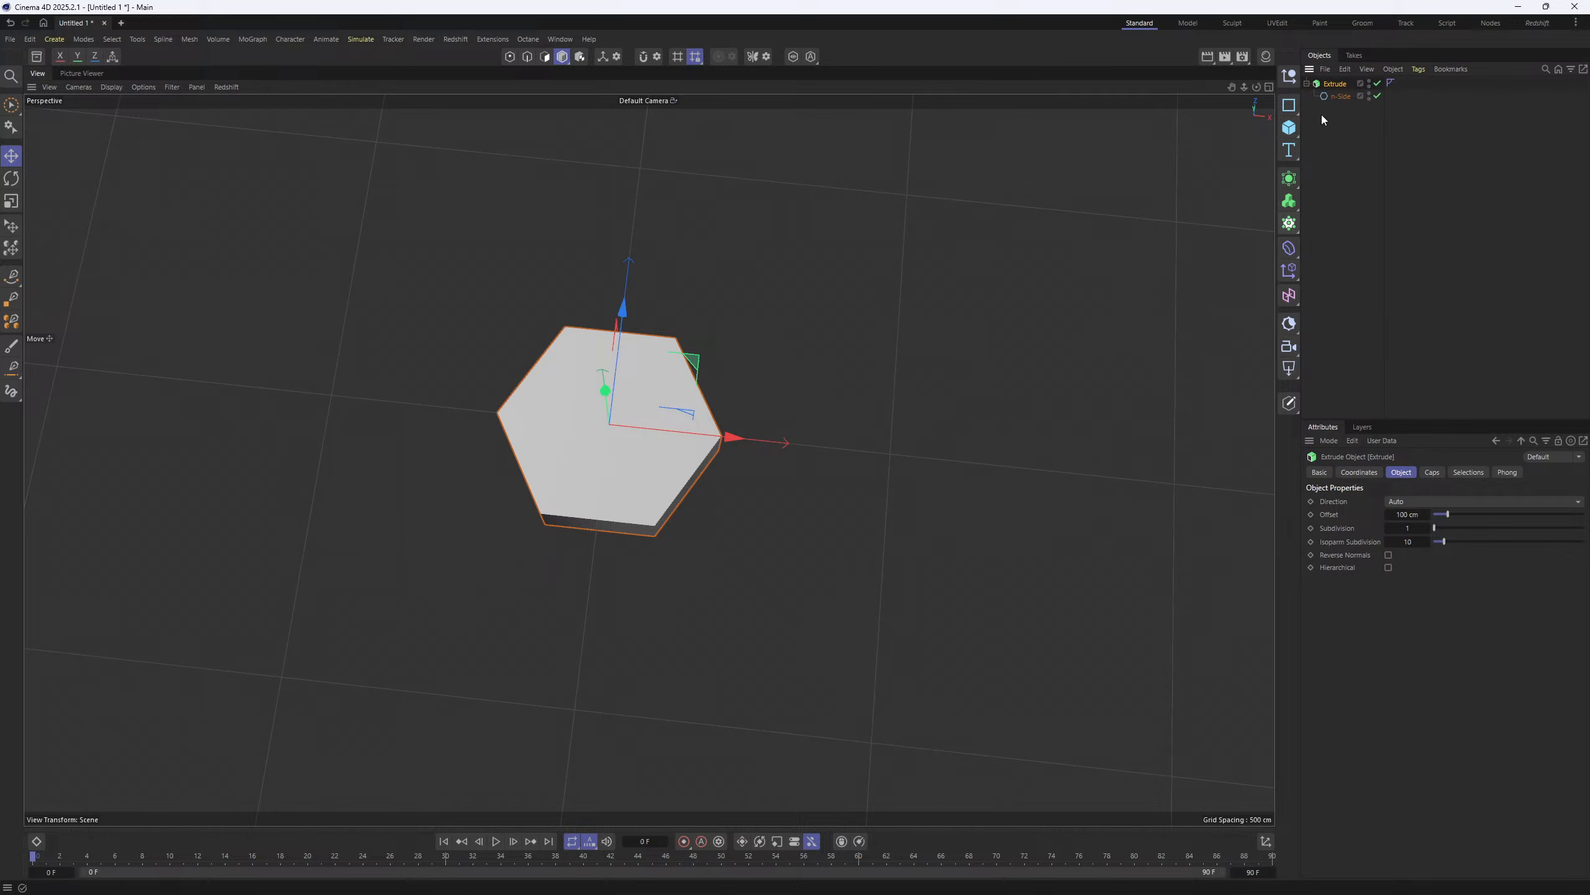
# - Place the extruded hexagon inside a Cloner and set the Cloner's mode to Honeycomb
pyautogui.keyDown('alt'); pyautogui.click(1289, 225); pyautogui.keyUp('alt')
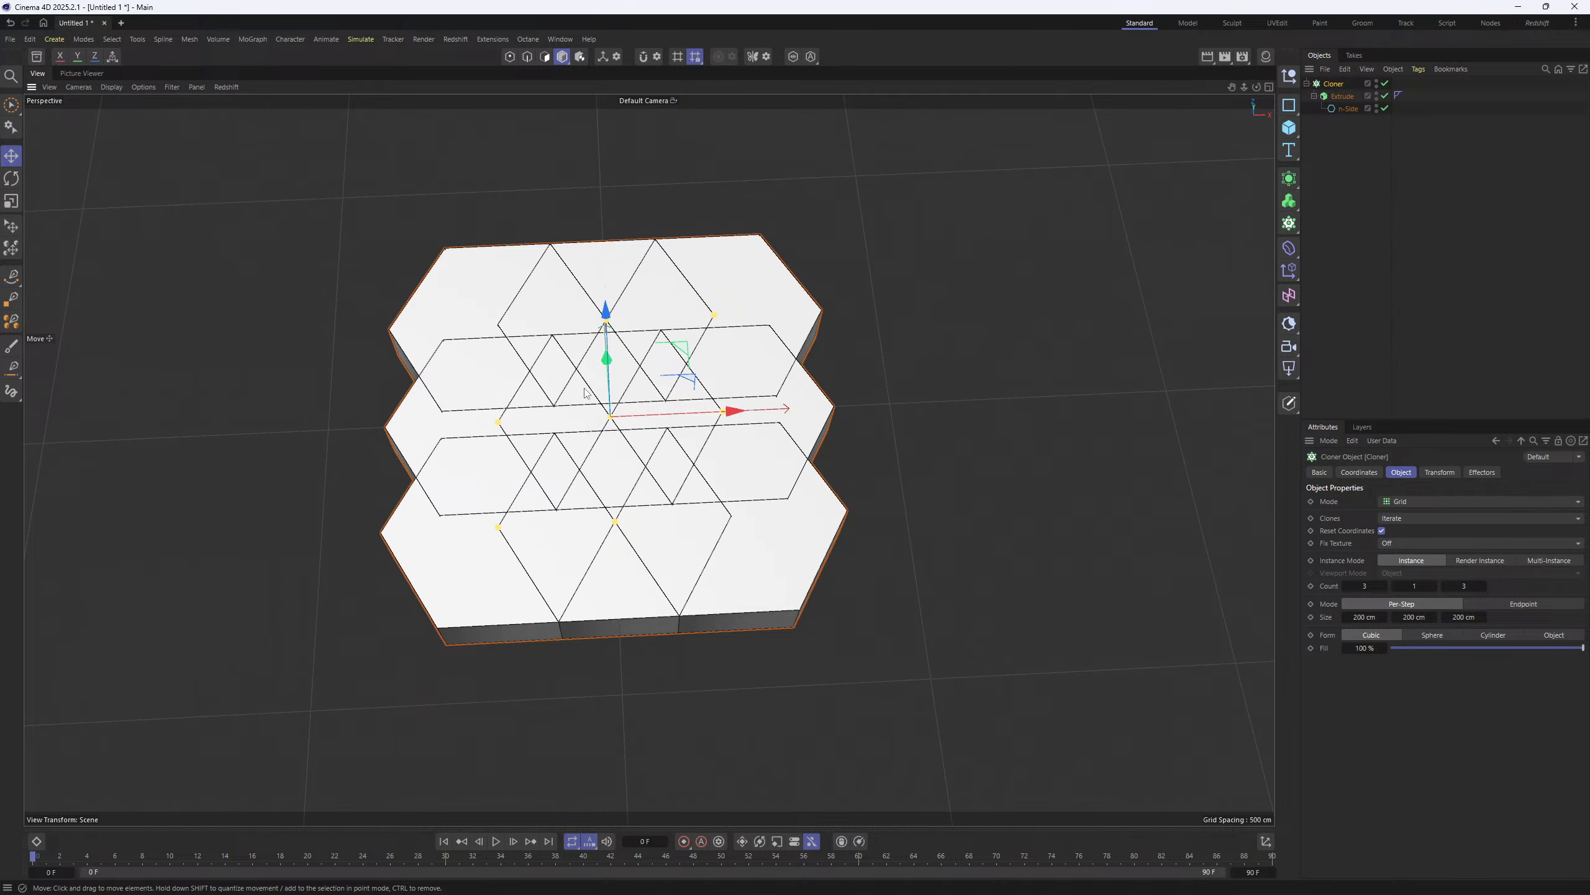
pyautogui.keyDown('alt'); pyautogui.moveTo(647, 435); pyautogui.dragTo(638, 401); pyautogui.keyUp('alt')
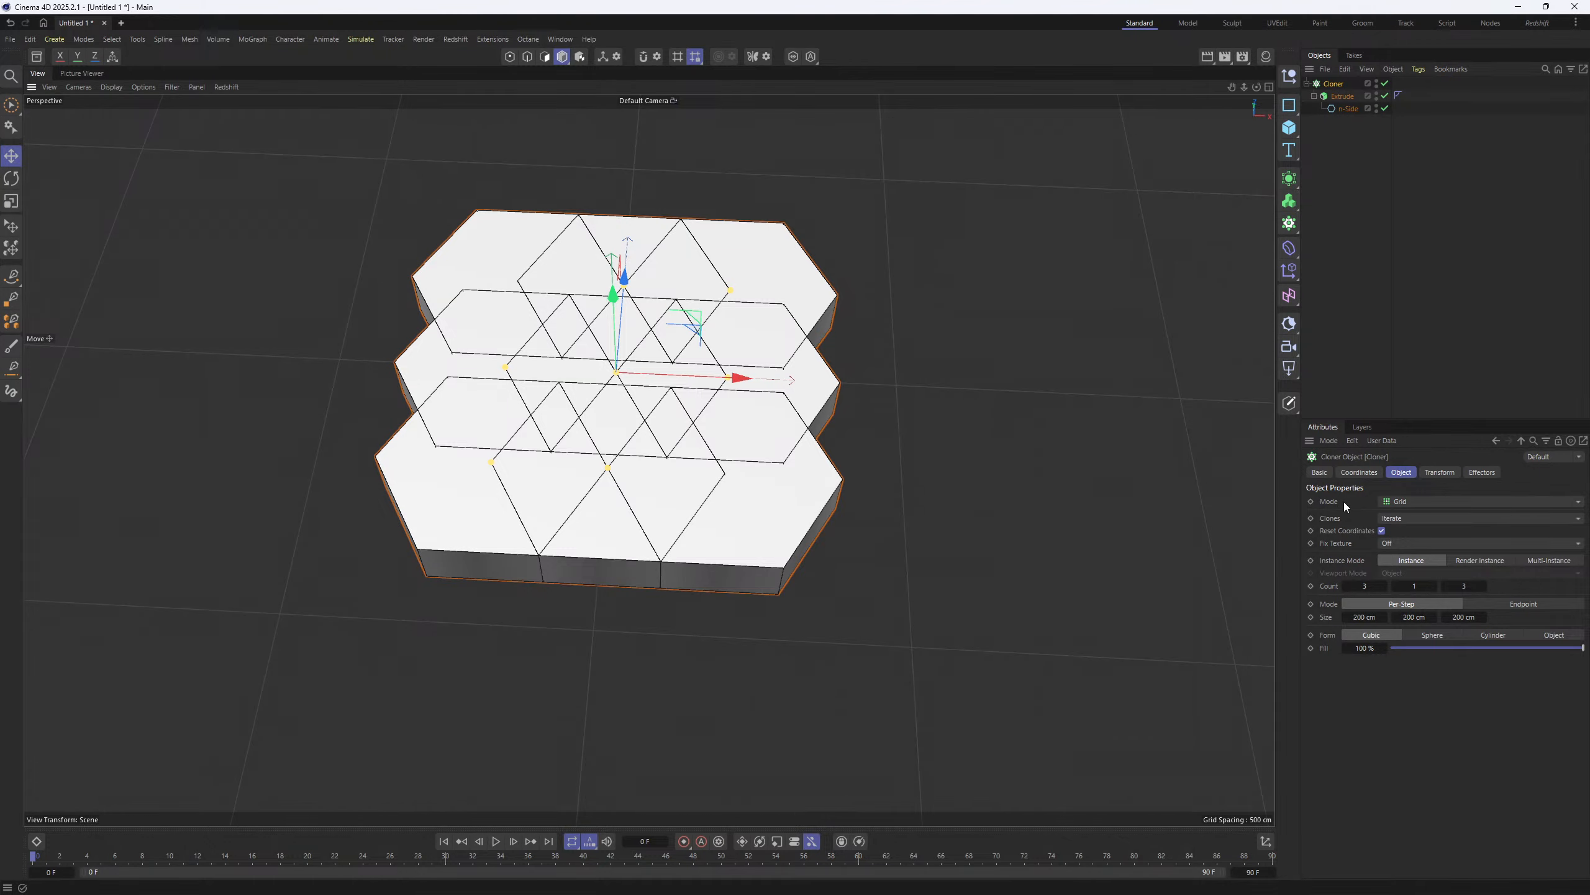
pyautogui.click(1424, 500)
pyautogui.click(1411, 574)
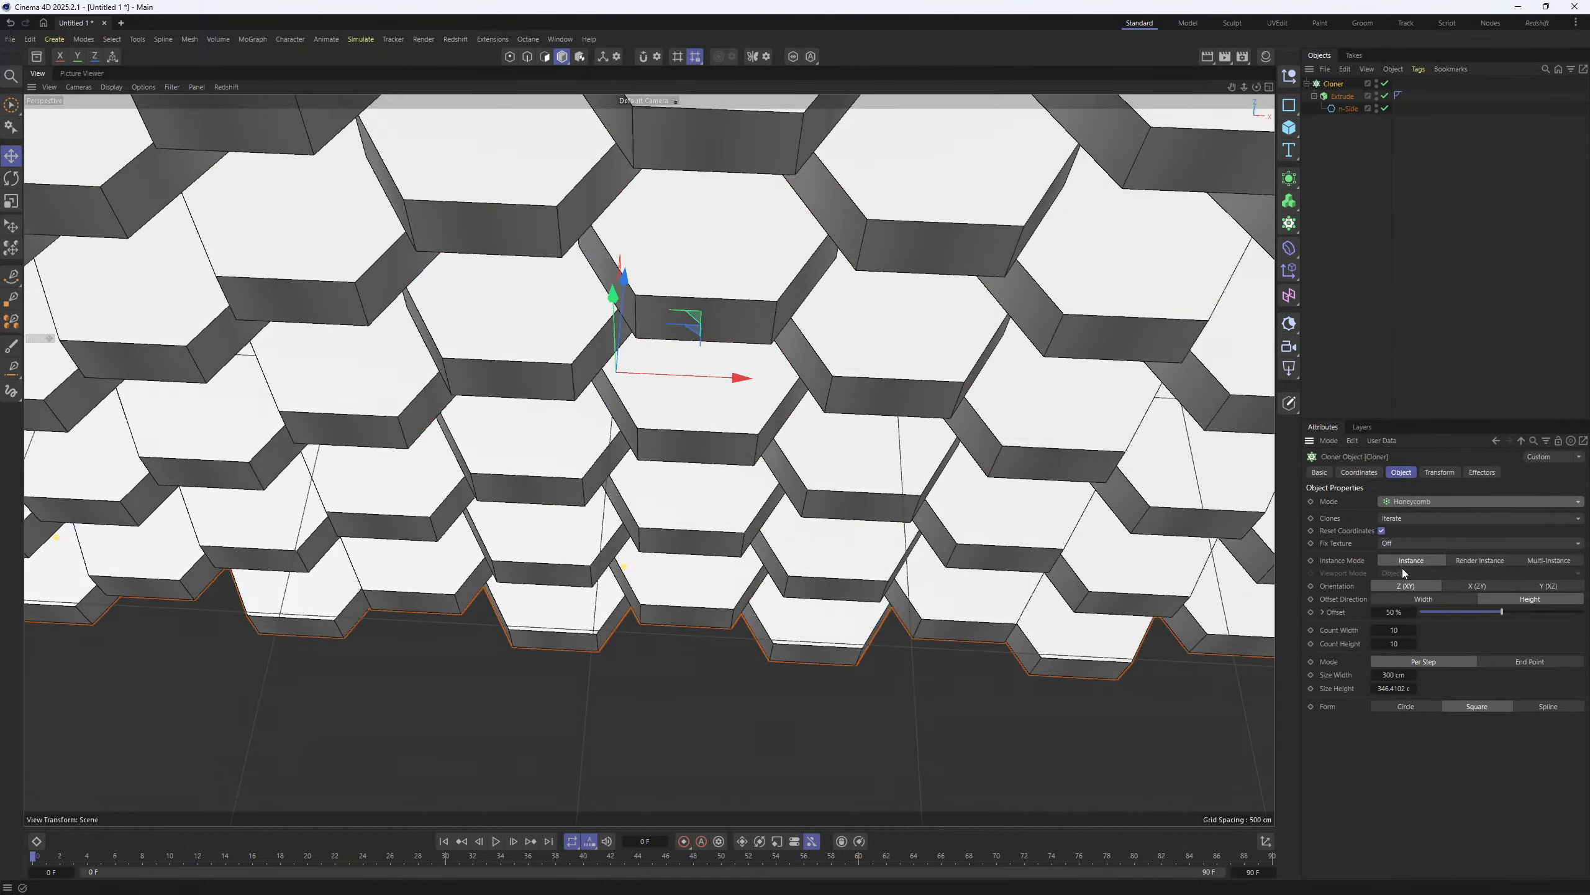
pyautogui.moveTo(644, 411)
pyautogui.keyDown('alt'); pyautogui.mouseDown()
pyautogui.moveTo(638, 341)
pyautogui.moveTo(637, 397)
pyautogui.mouseUp(); pyautogui.keyUp('alt')
pyautogui.scroll(-5, 637, 397)
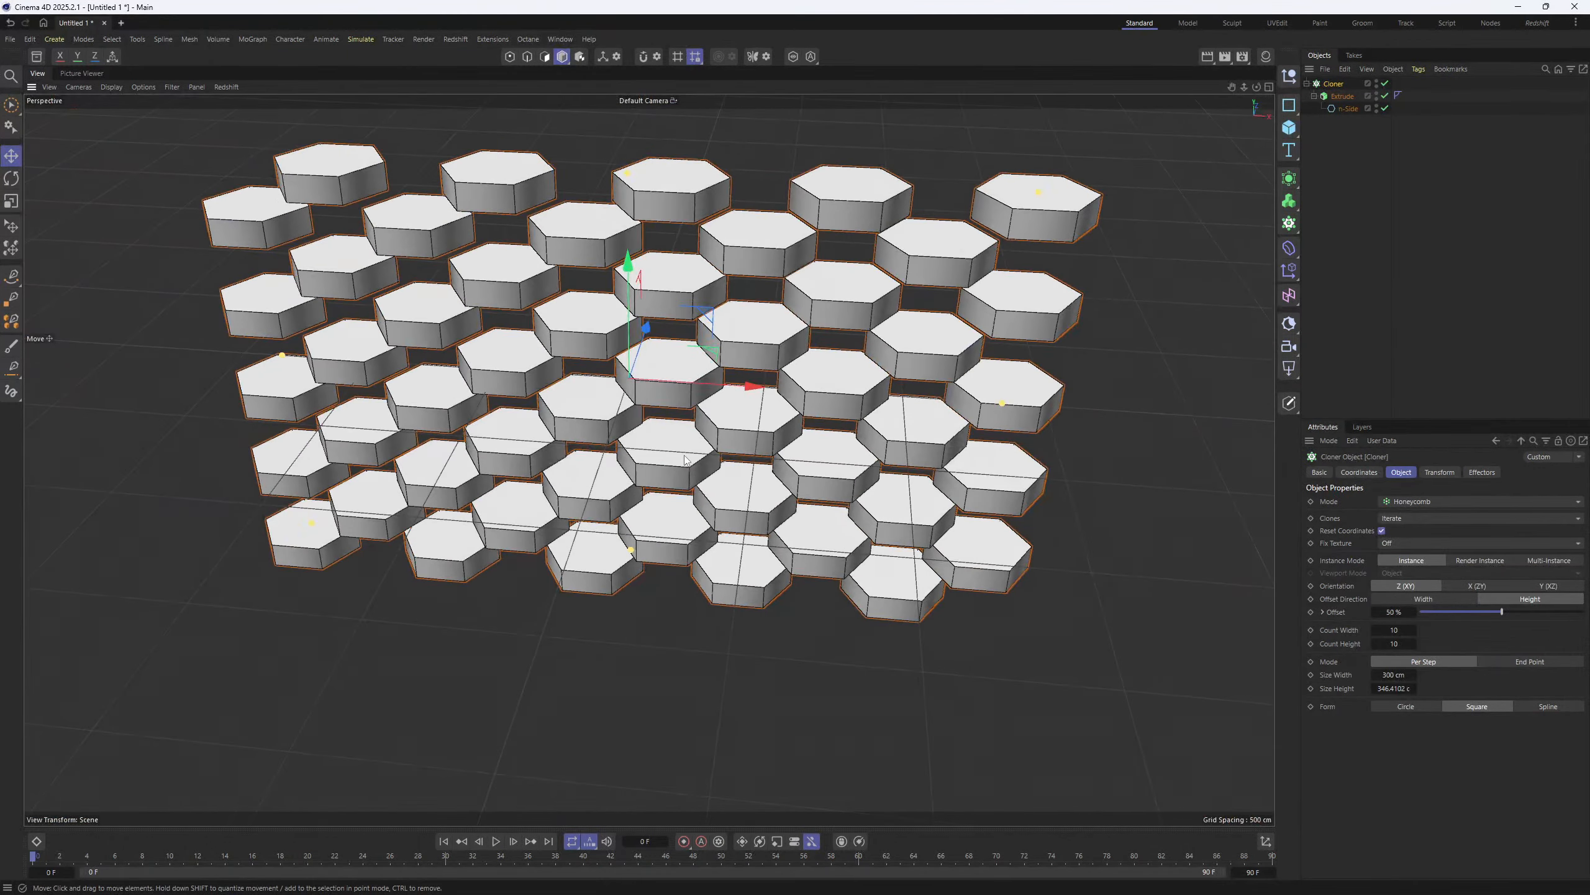
pyautogui.keyDown('alt'); pyautogui.moveTo(669, 394); pyautogui.dragTo(632, 419, button='middle'); pyautogui.keyUp('alt')
pyautogui.keyDown('alt'); pyautogui.moveTo(627, 414); pyautogui.dragTo(634, 406); pyautogui.keyUp('alt')
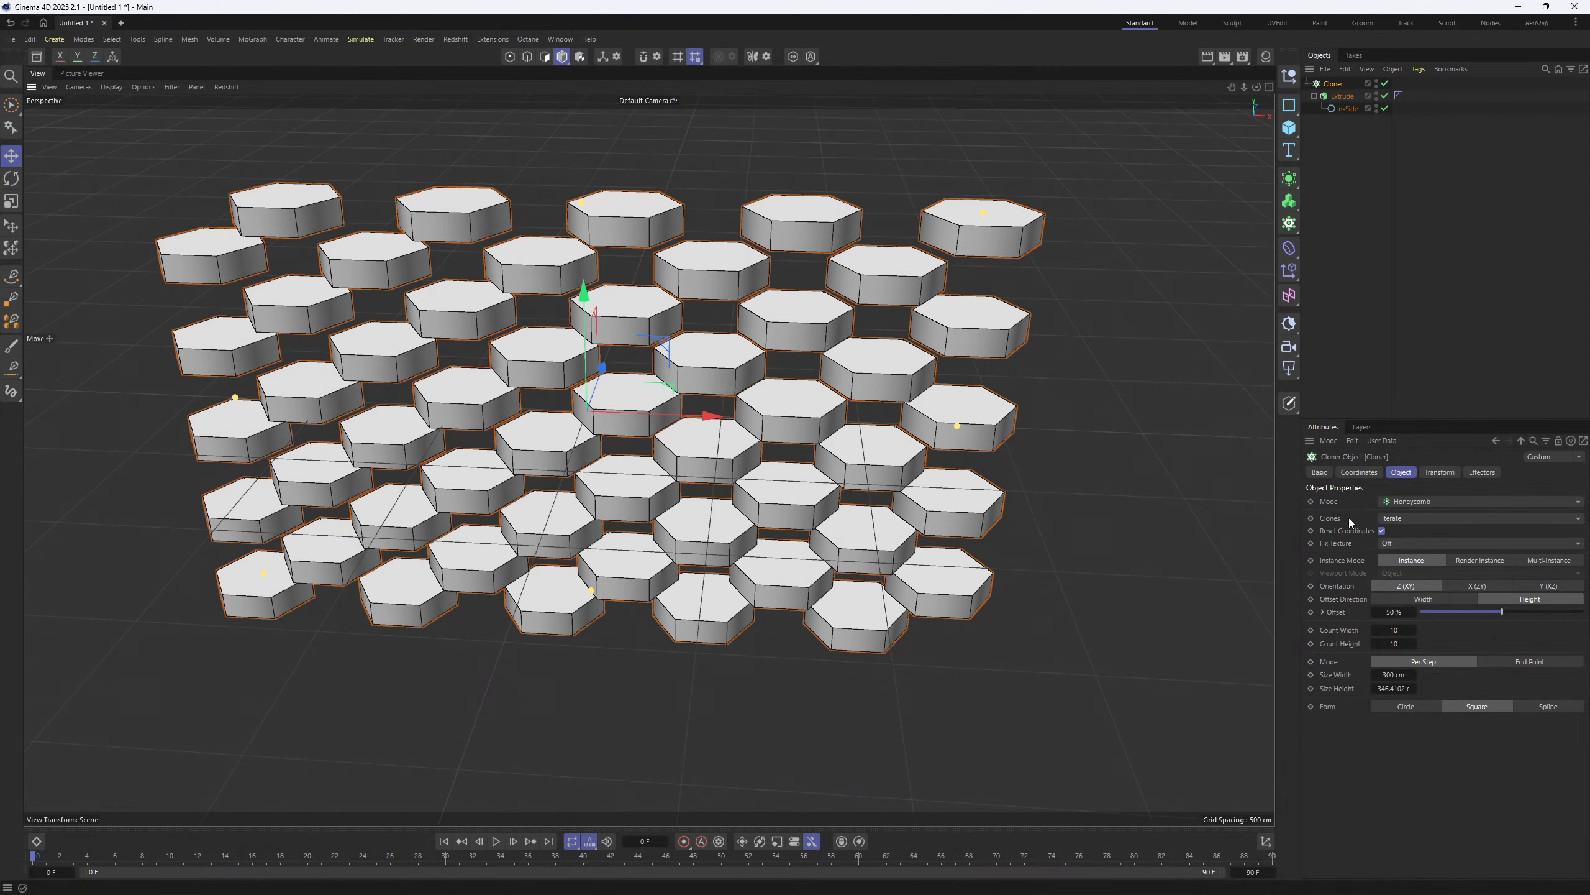
# - Set the honeycomb Cloner's orientation to Y (XZ) so the hexagon tiles lie flat on the ground plane
pyautogui.click(1549, 589)
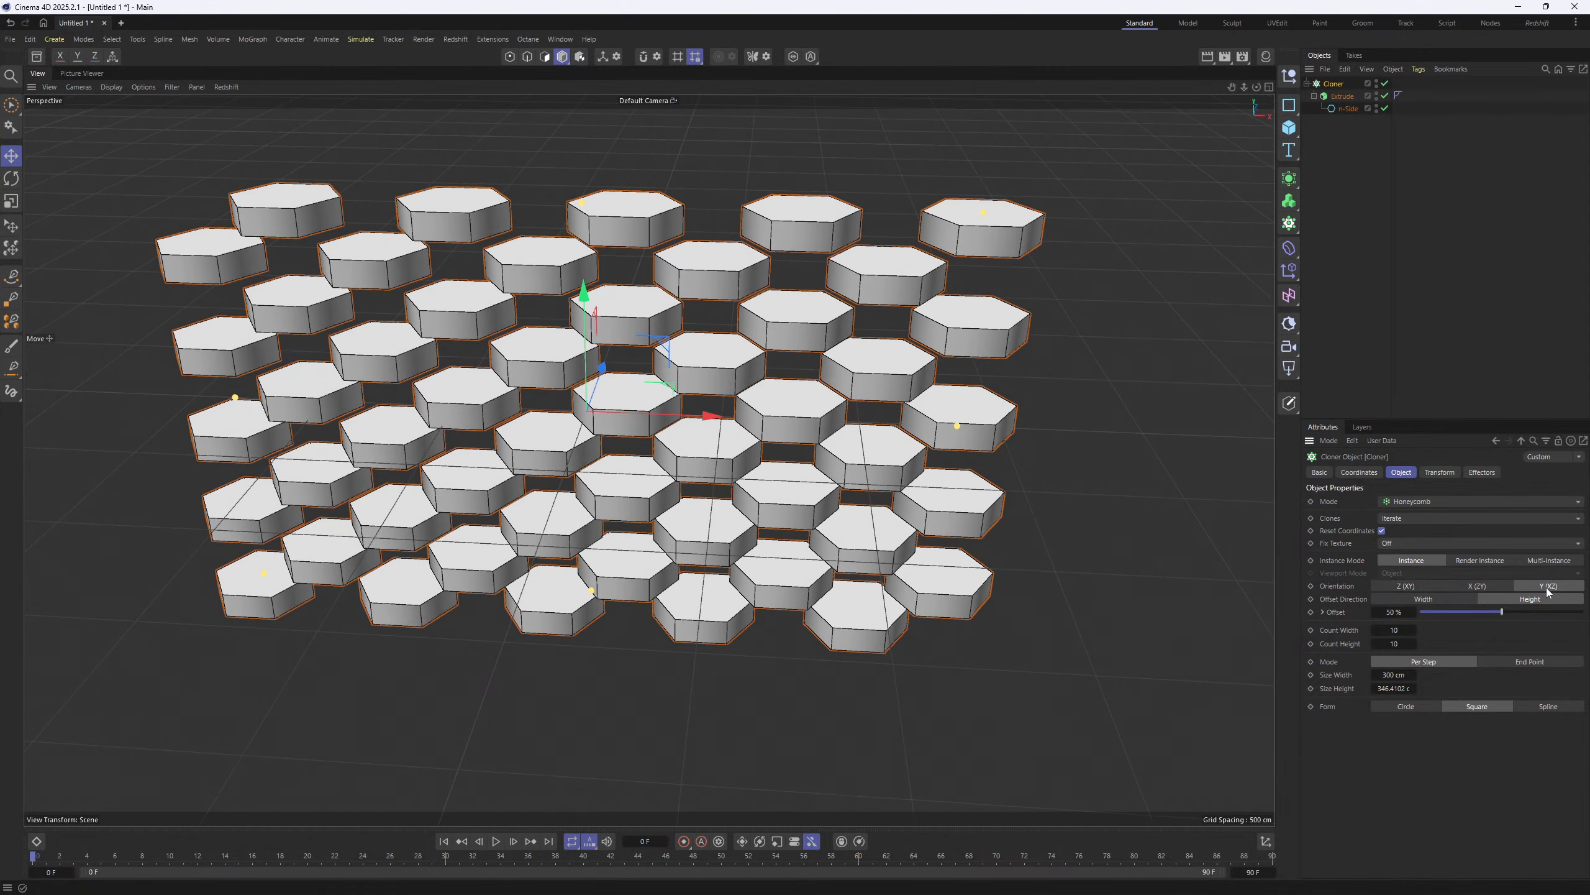
pyautogui.scroll(3, 718, 575)
pyautogui.moveTo(700, 464)
pyautogui.keyDown('alt'); pyautogui.mouseDown(button='right')
pyautogui.moveTo(684, 311)
pyautogui.moveTo(714, 457)
pyautogui.mouseUp(button='right'); pyautogui.keyUp('alt')
pyautogui.keyDown('alt'); pyautogui.moveTo(713, 457); pyautogui.dragTo(712, 541, button='middle'); pyautogui.keyUp('alt')
pyautogui.keyDown('alt'); pyautogui.moveTo(712, 542); pyautogui.dragTo(687, 492); pyautogui.keyUp('alt')
pyautogui.keyDown('alt'); pyautogui.moveTo(691, 511); pyautogui.dragTo(693, 497, button='middle'); pyautogui.keyUp('alt')
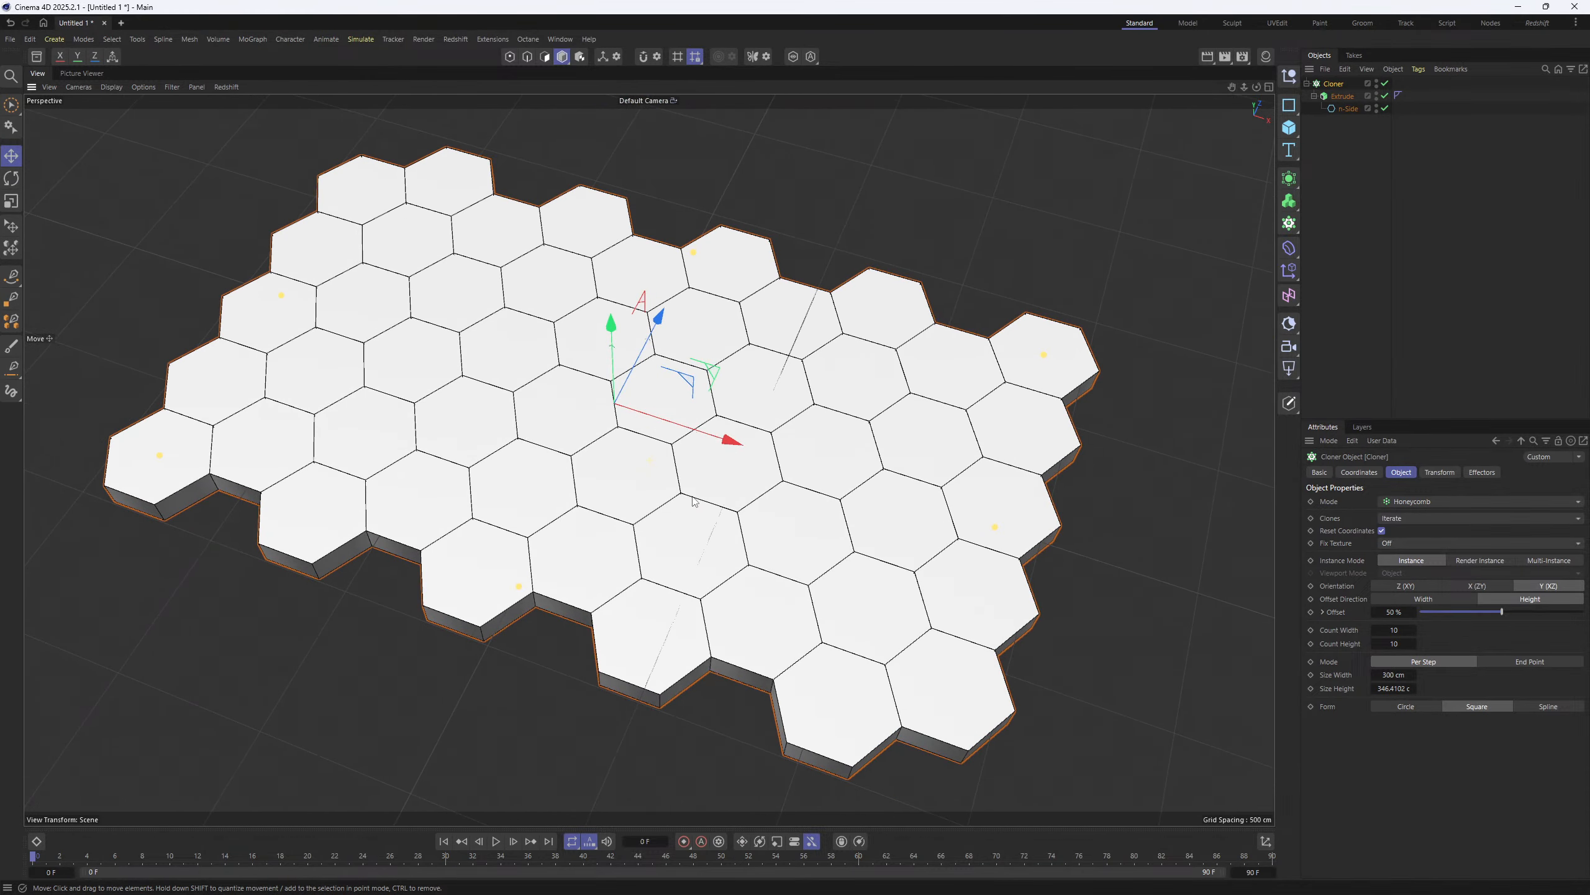
# - Check the hexagon reference image and set the Cloner's count to 25 in both width and height
pyautogui.click(80, 74)
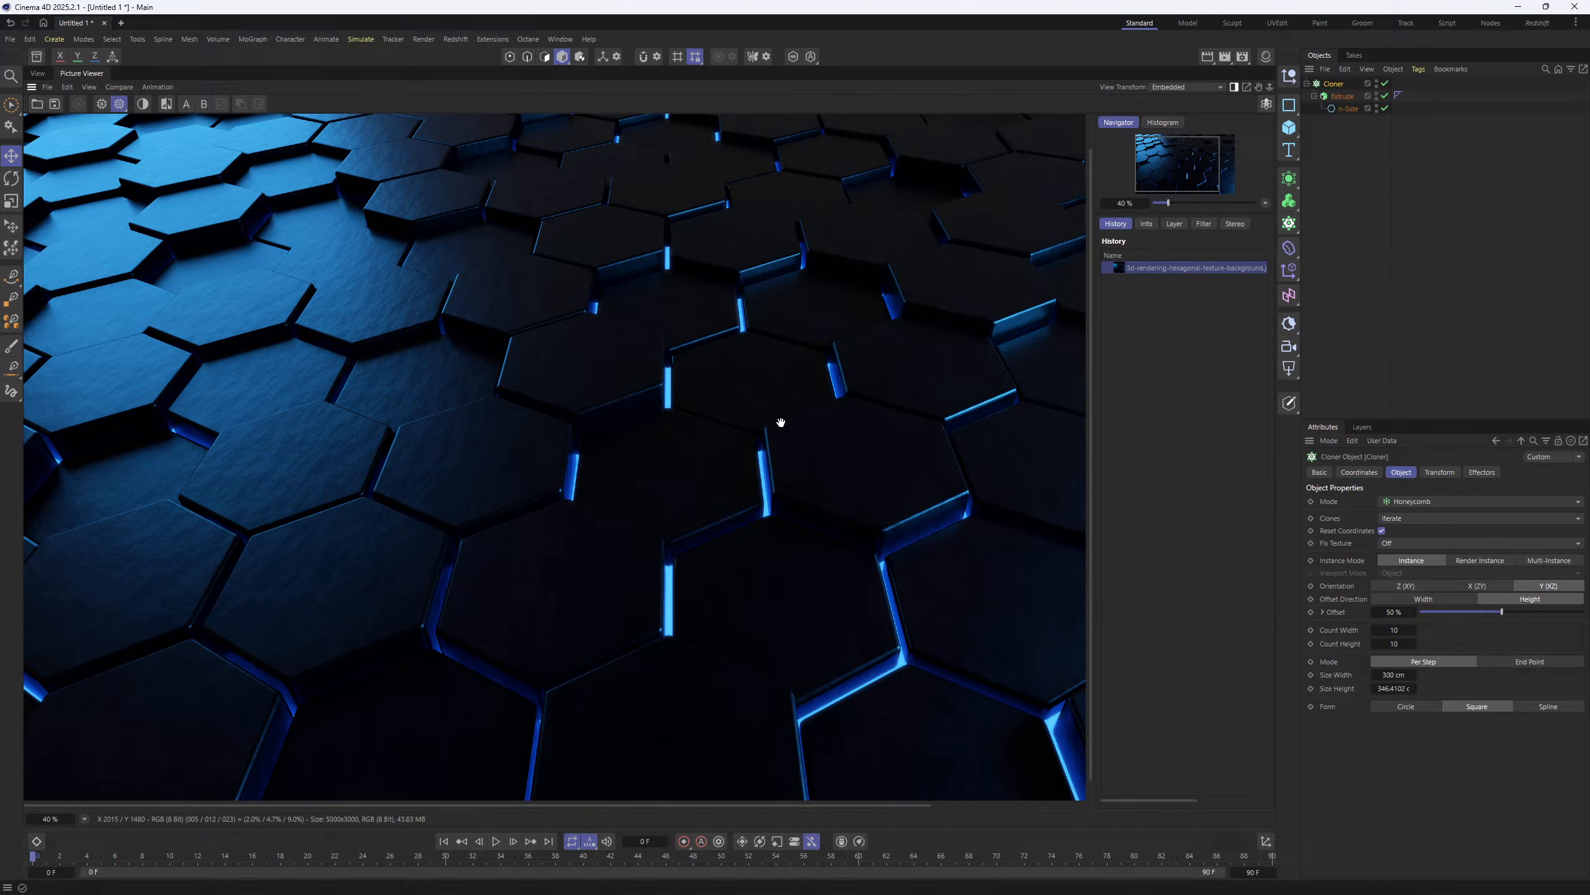
pyautogui.moveTo(773, 465); pyautogui.dragTo(600, 425)
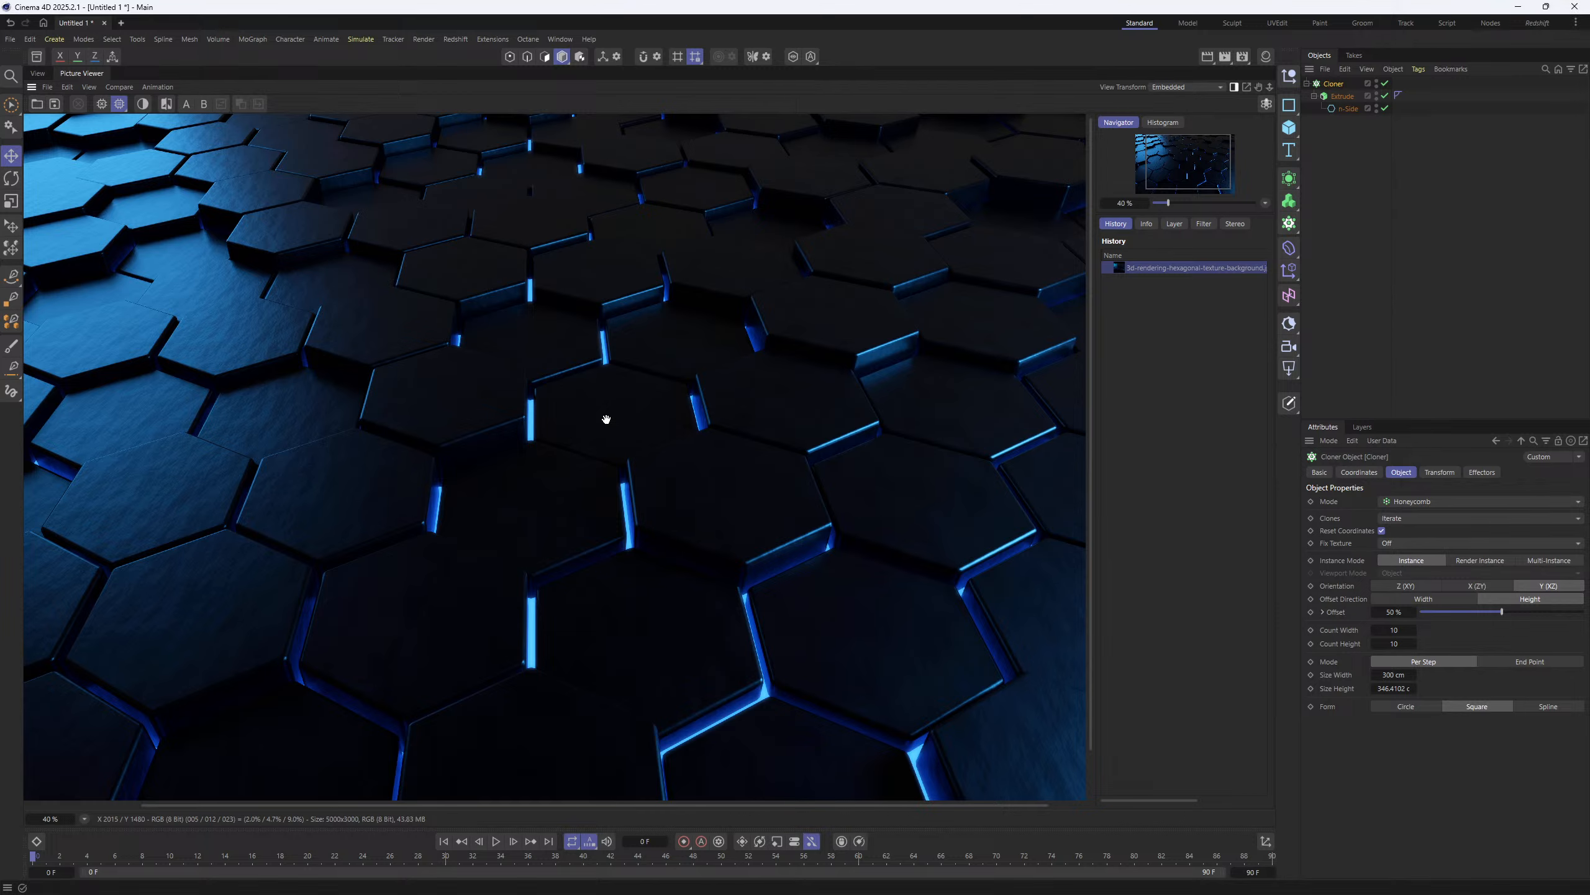
pyautogui.moveTo(606, 419); pyautogui.dragTo(639, 441)
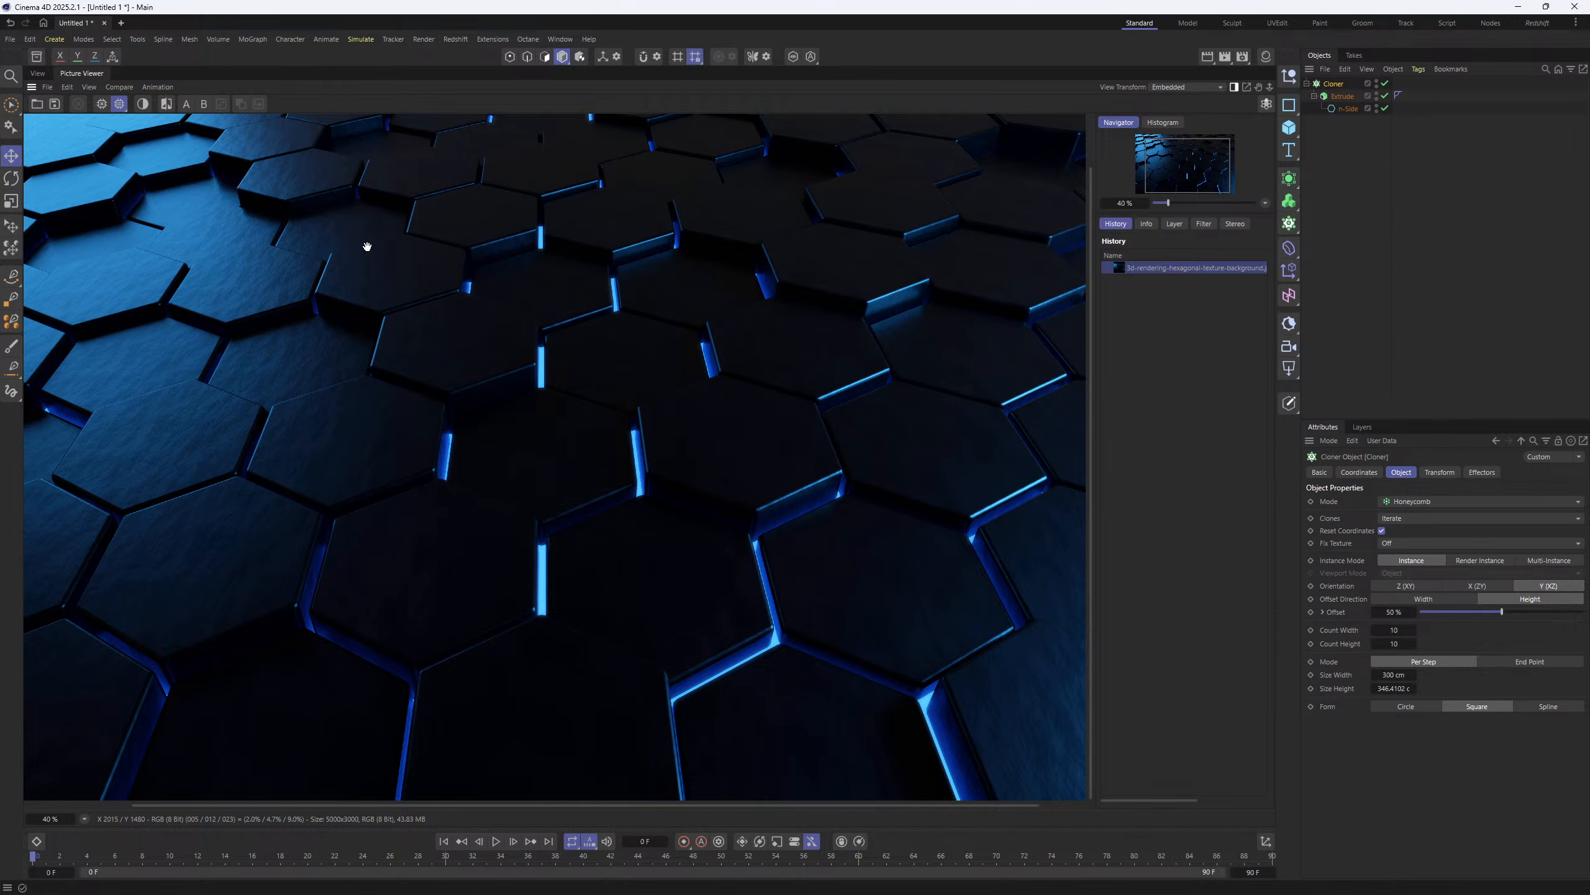
pyautogui.click(37, 74)
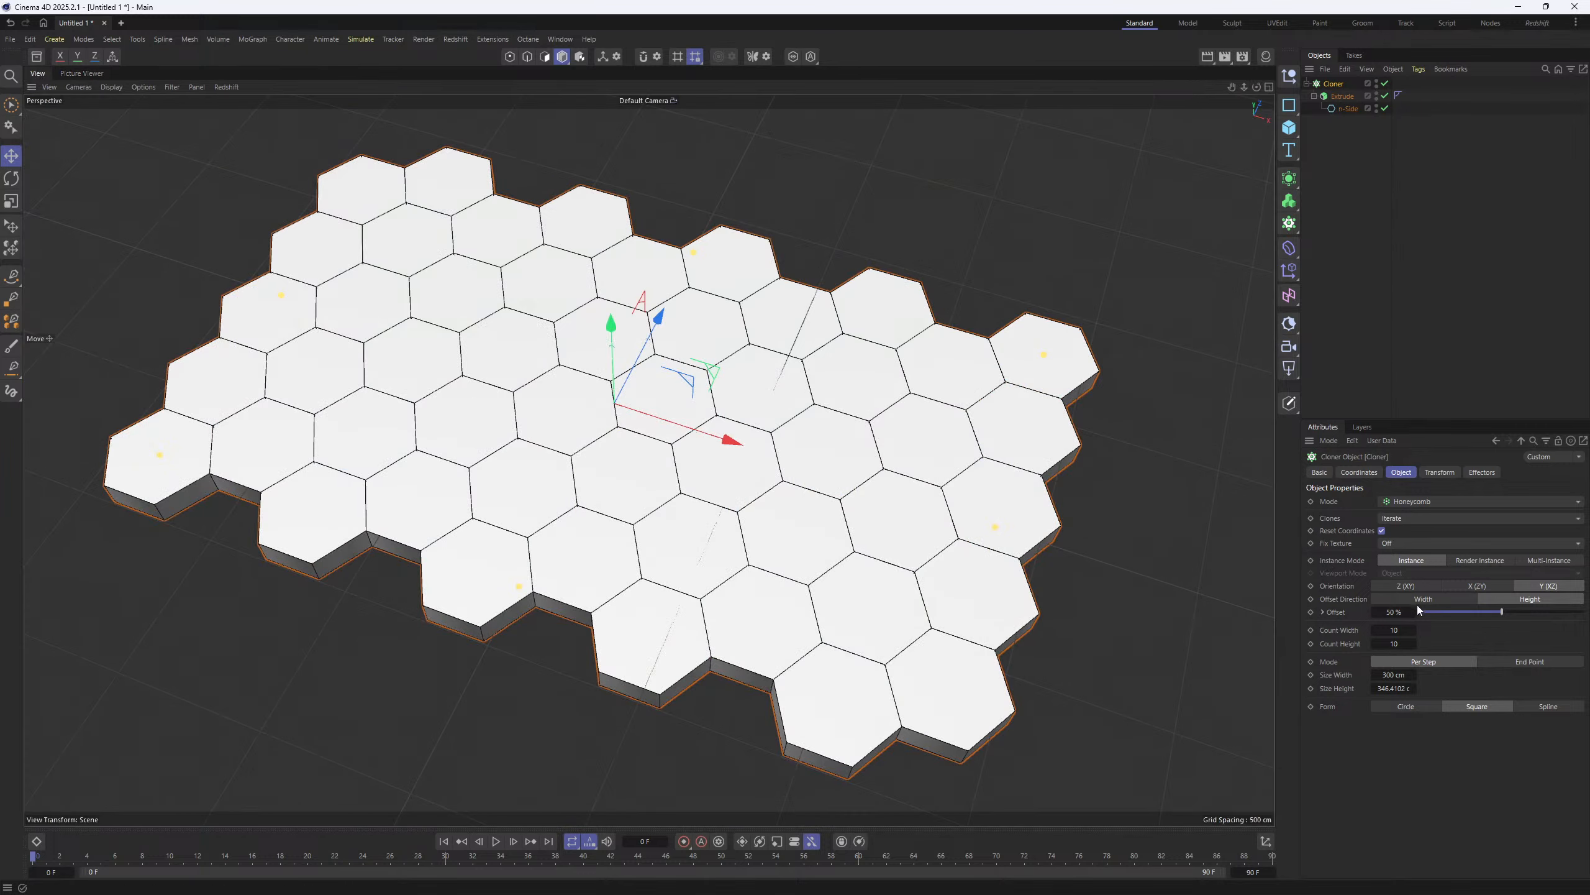
pyautogui.moveTo(1396, 644); pyautogui.dragTo(1446, 643)
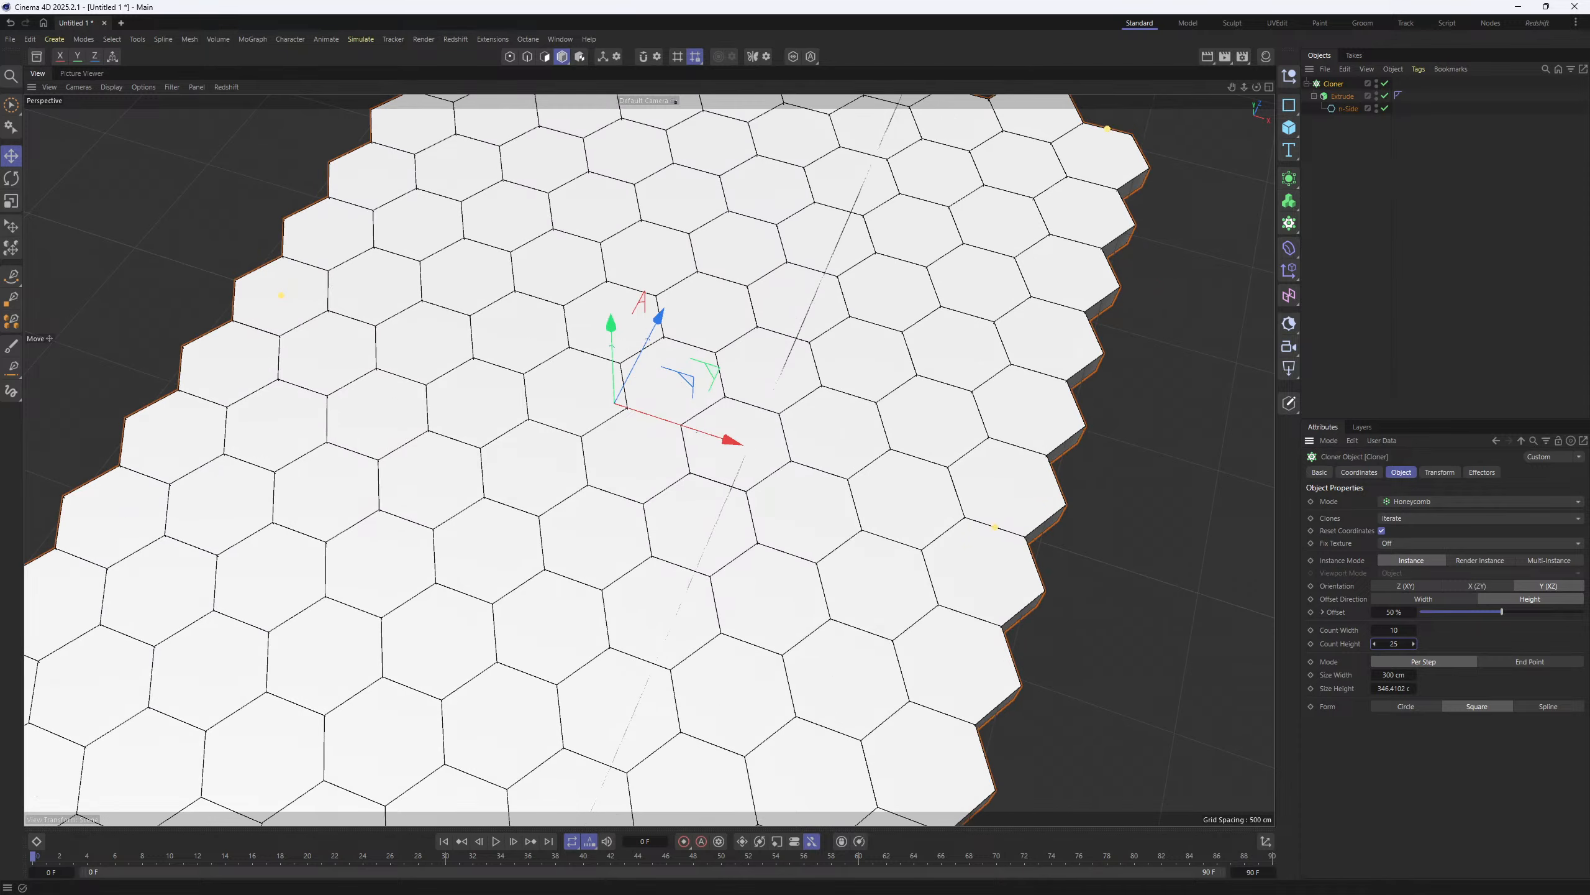
pyautogui.click(1395, 629)
pyautogui.press('Return')
# - Open gaps between the hexagon clones by setting the per-step size to 323 cm width and about 378.41 cm height
pyautogui.keyDown('alt'); pyautogui.moveTo(868, 598); pyautogui.dragTo(822, 517, button='middle'); pyautogui.keyUp('alt')
pyautogui.keyDown('alt'); pyautogui.moveTo(822, 517); pyautogui.dragTo(761, 376, button='right'); pyautogui.keyUp('alt')
pyautogui.keyDown('alt'); pyautogui.moveTo(732, 496); pyautogui.dragTo(740, 529); pyautogui.keyUp('alt')
pyautogui.keyDown('alt'); pyautogui.moveTo(741, 534); pyautogui.dragTo(749, 355, button='right'); pyautogui.keyUp('alt')
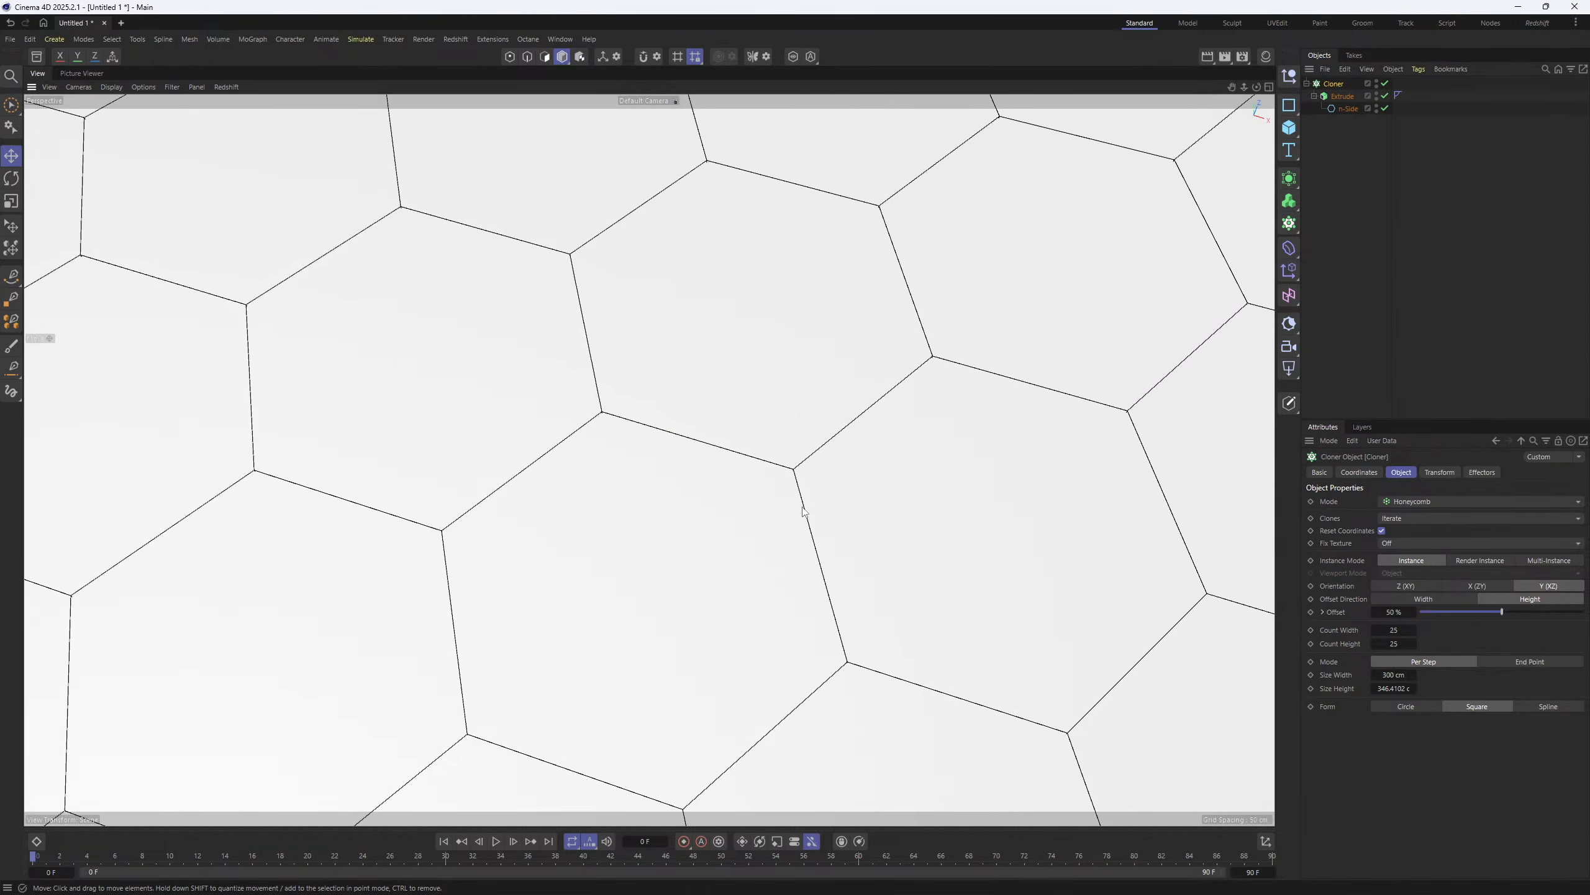
pyautogui.keyDown('alt'); pyautogui.moveTo(813, 556); pyautogui.dragTo(697, 476); pyautogui.keyUp('alt')
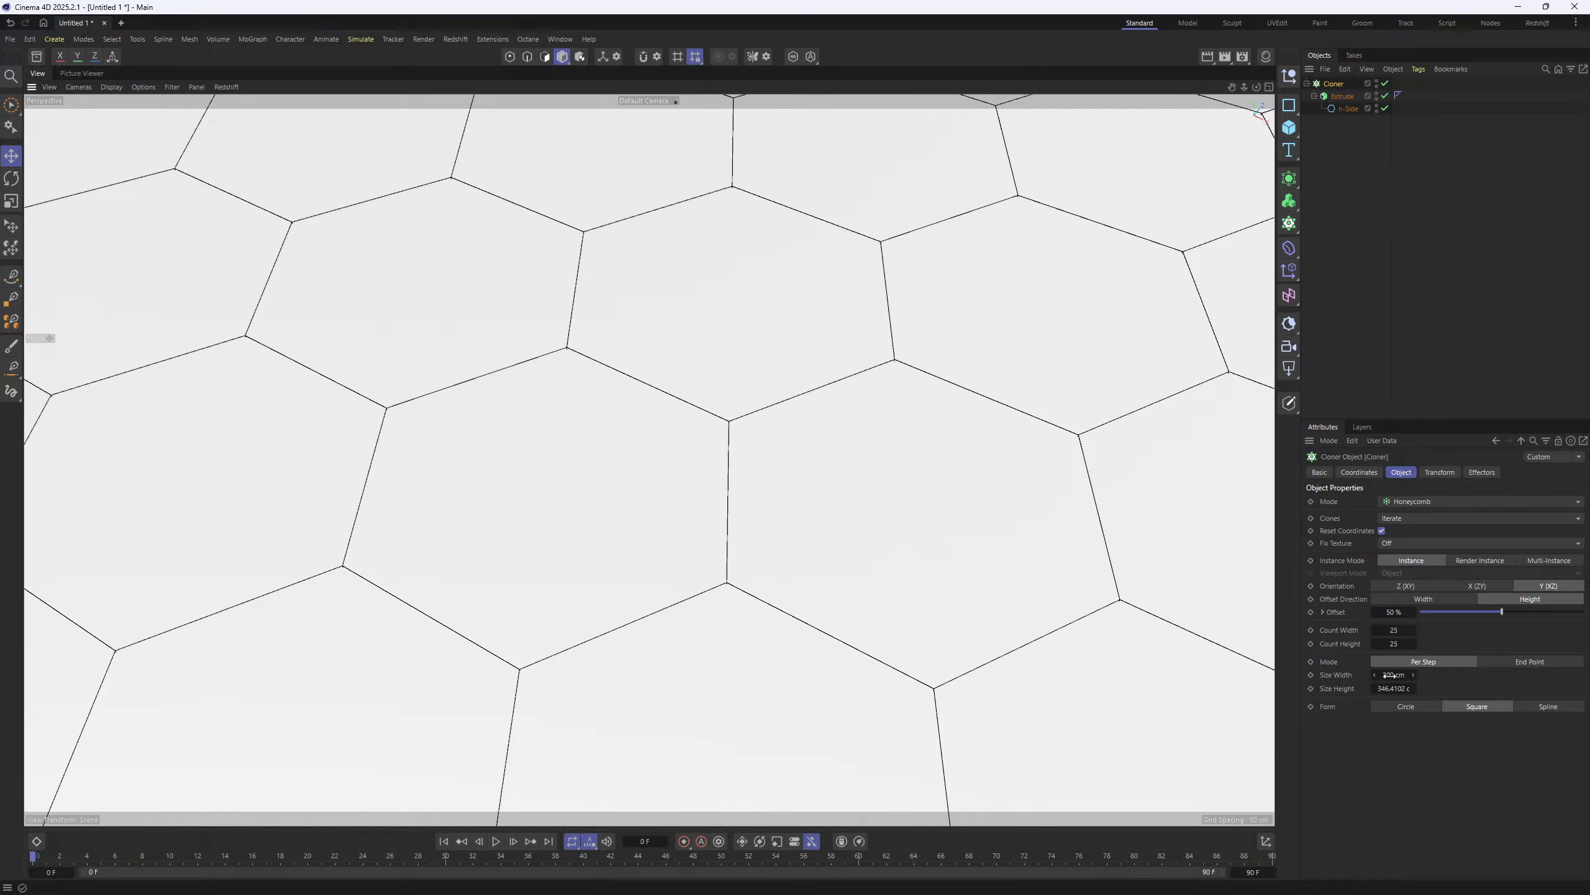
pyautogui.moveTo(1389, 676); pyautogui.dragTo(1410, 687)
pyautogui.click(1494, 659)
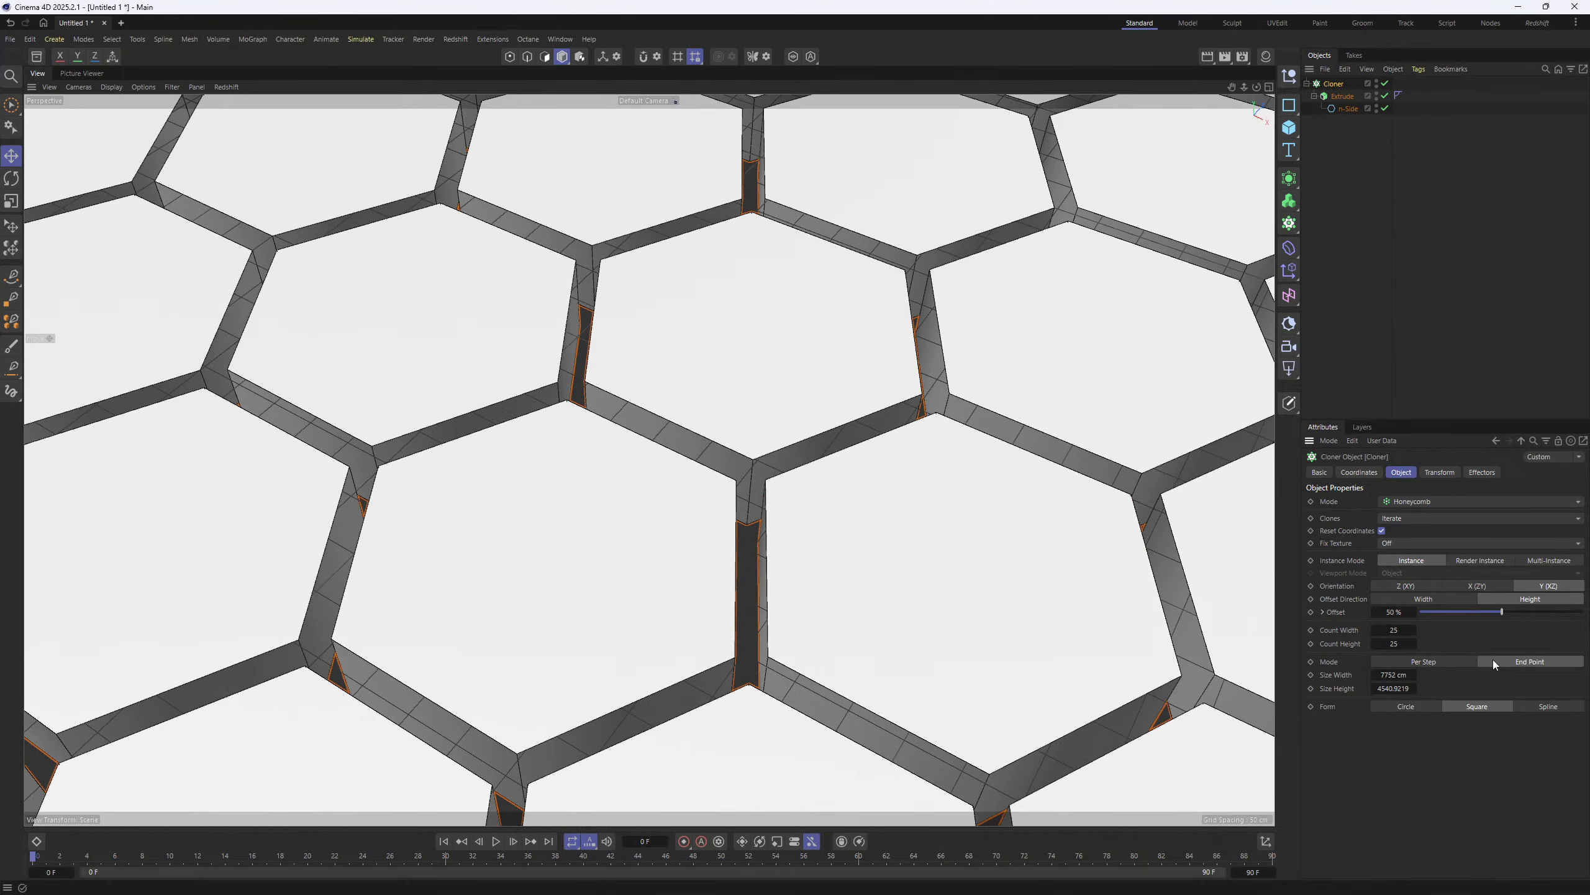
pyautogui.click(1441, 662)
pyautogui.keyDown('alt'); pyautogui.moveTo(611, 495); pyautogui.dragTo(689, 505); pyautogui.keyUp('alt')
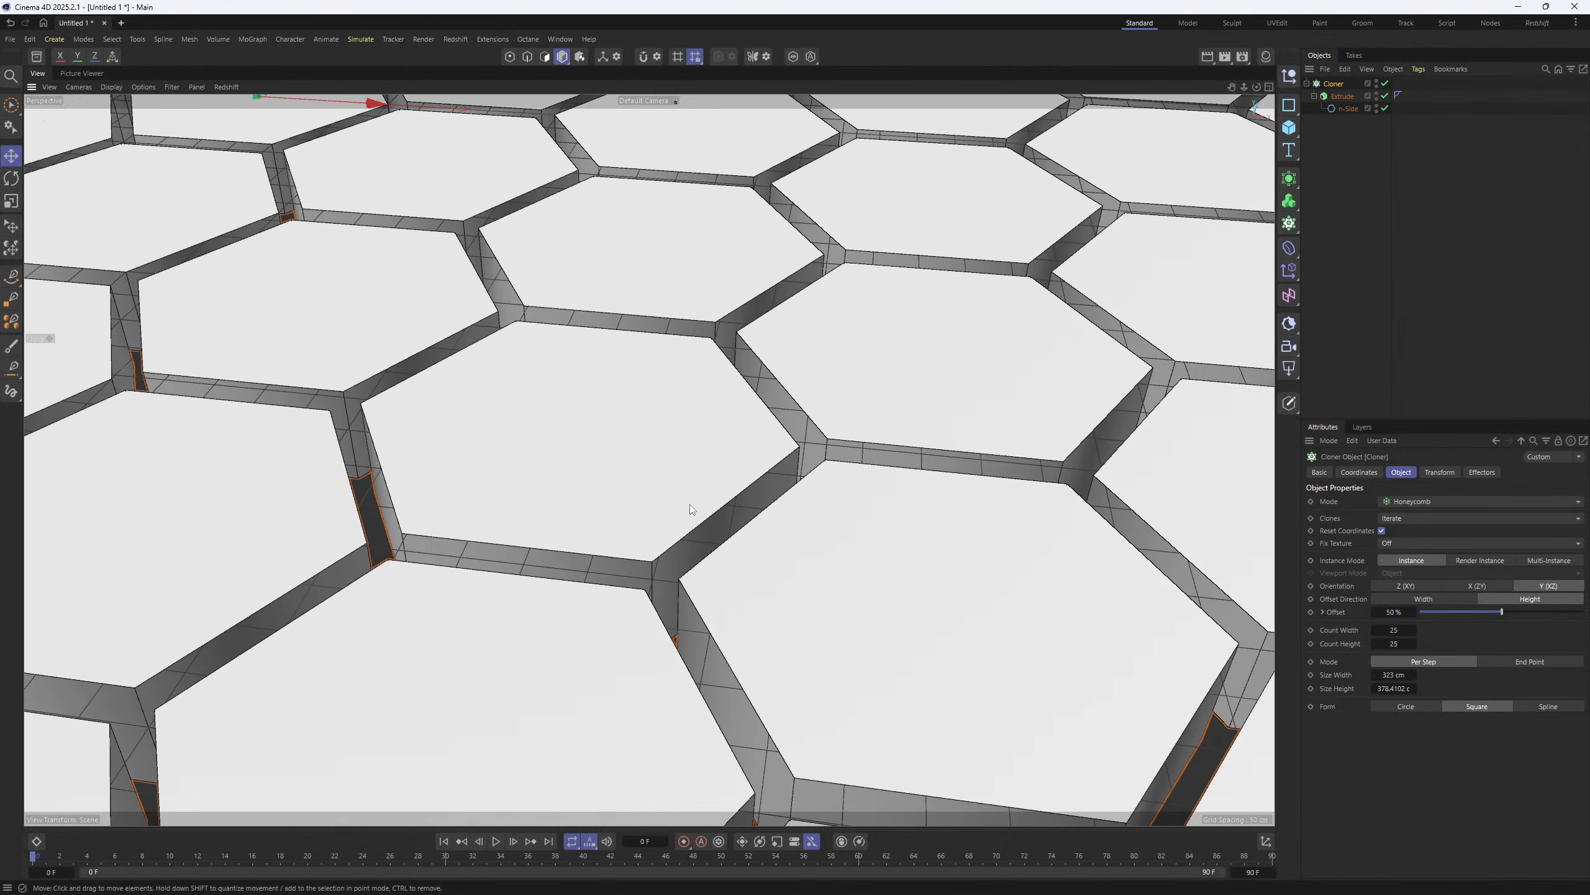
pyautogui.keyDown('alt'); pyautogui.moveTo(689, 505); pyautogui.dragTo(703, 351, button='right'); pyautogui.keyUp('alt')
pyautogui.keyDown('alt'); pyautogui.moveTo(751, 461); pyautogui.dragTo(682, 463, button='middle'); pyautogui.keyUp('alt')
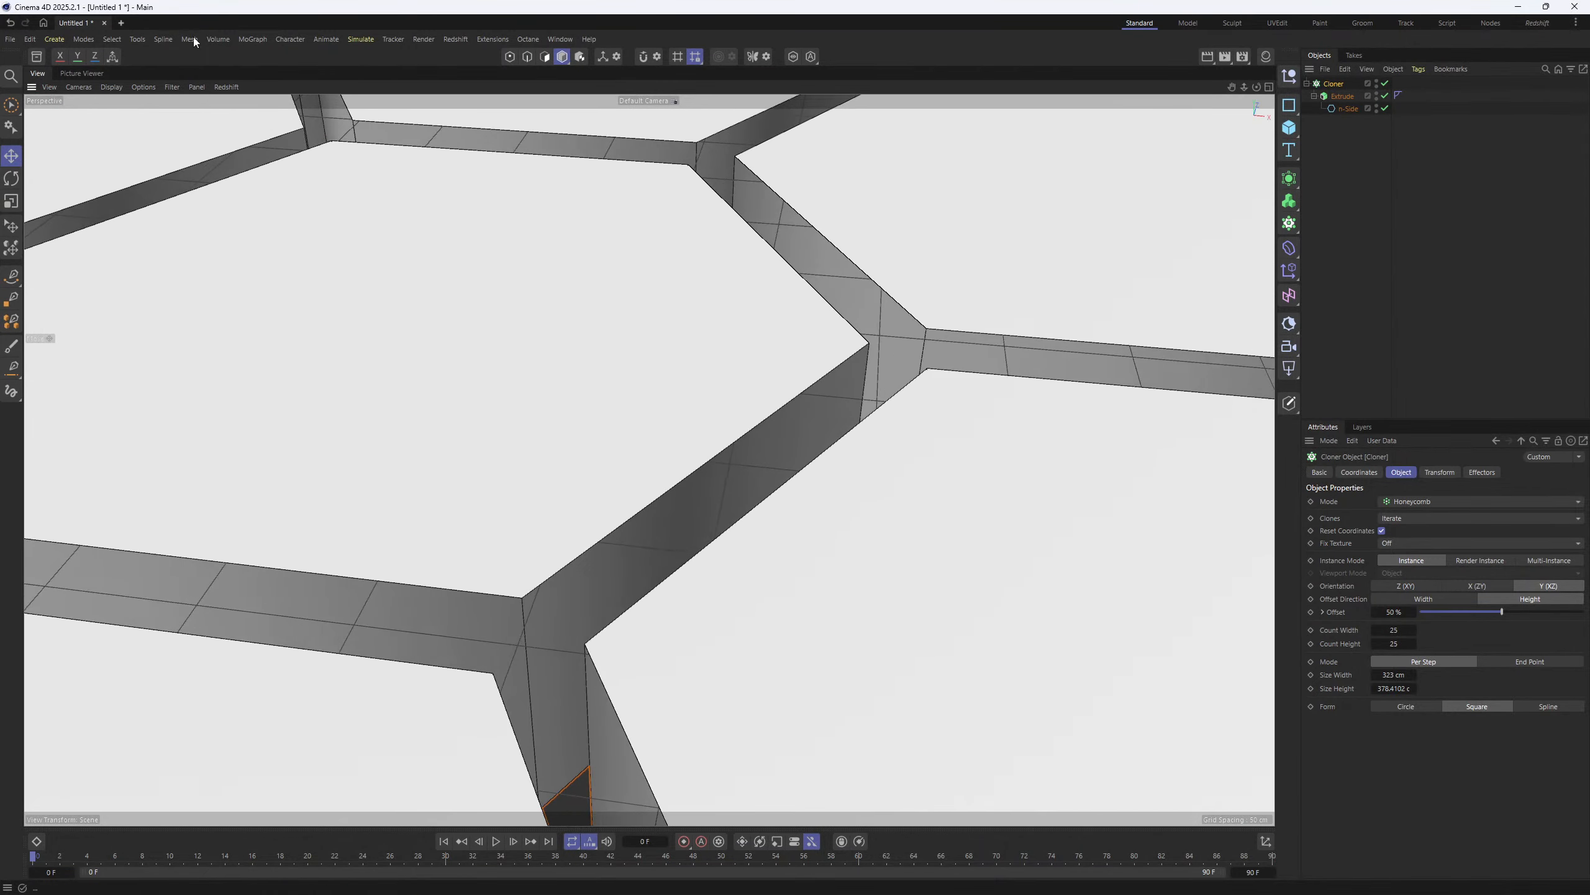
# - Inspect the hexagon edges in the reference image and give the Extrude's caps a round bevel of 10 cm
pyautogui.click(79, 72)
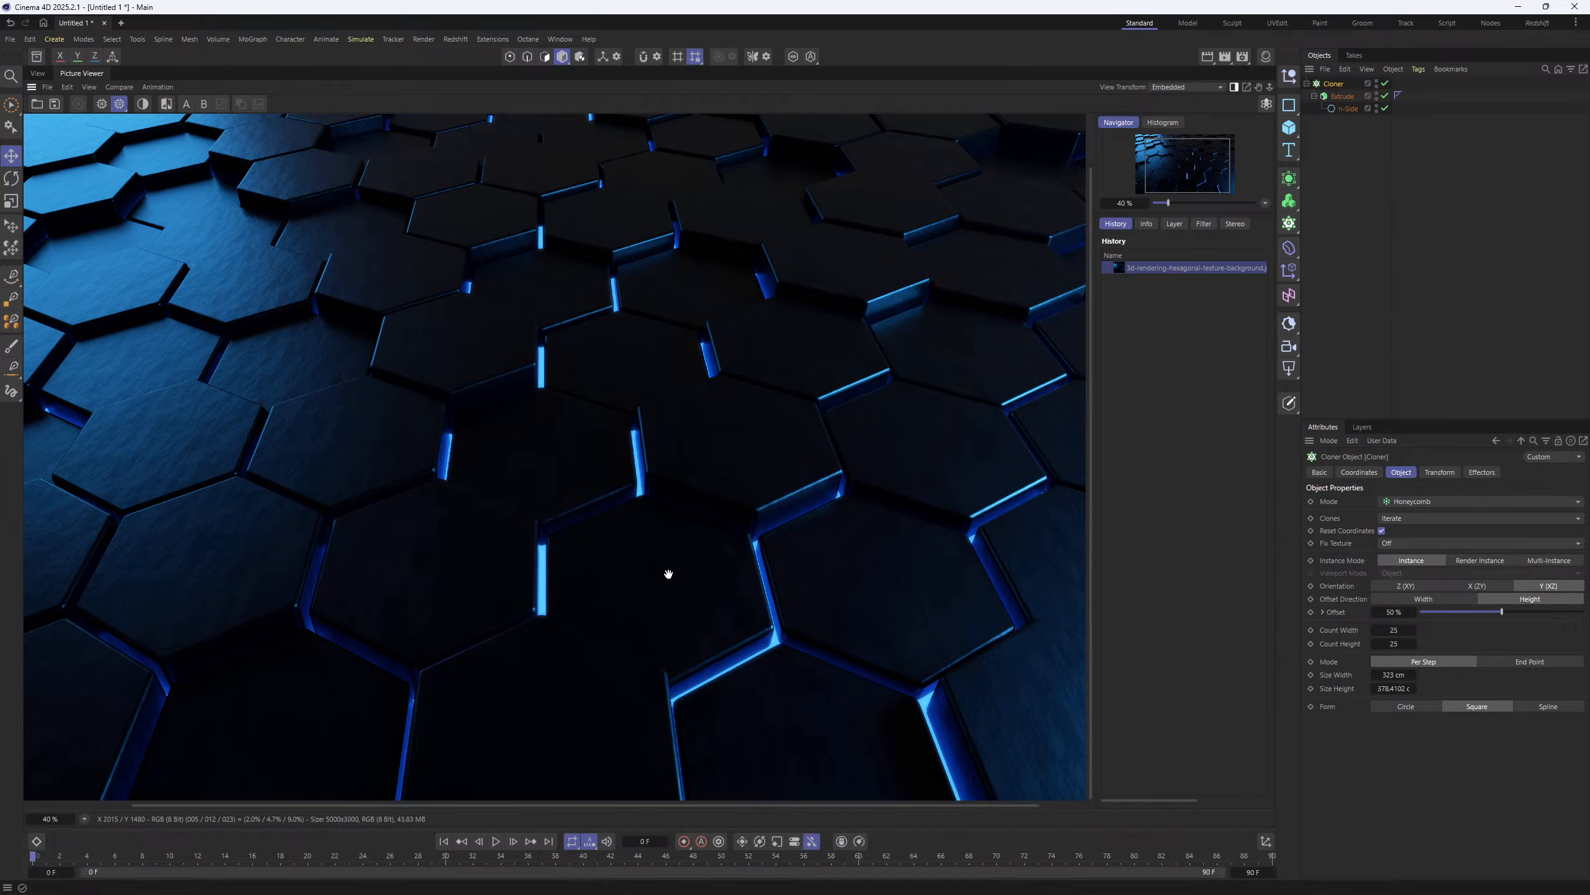
pyautogui.scroll(2, 667, 573)
pyautogui.moveTo(614, 560); pyautogui.dragTo(613, 542)
pyautogui.scroll(6, 612, 538)
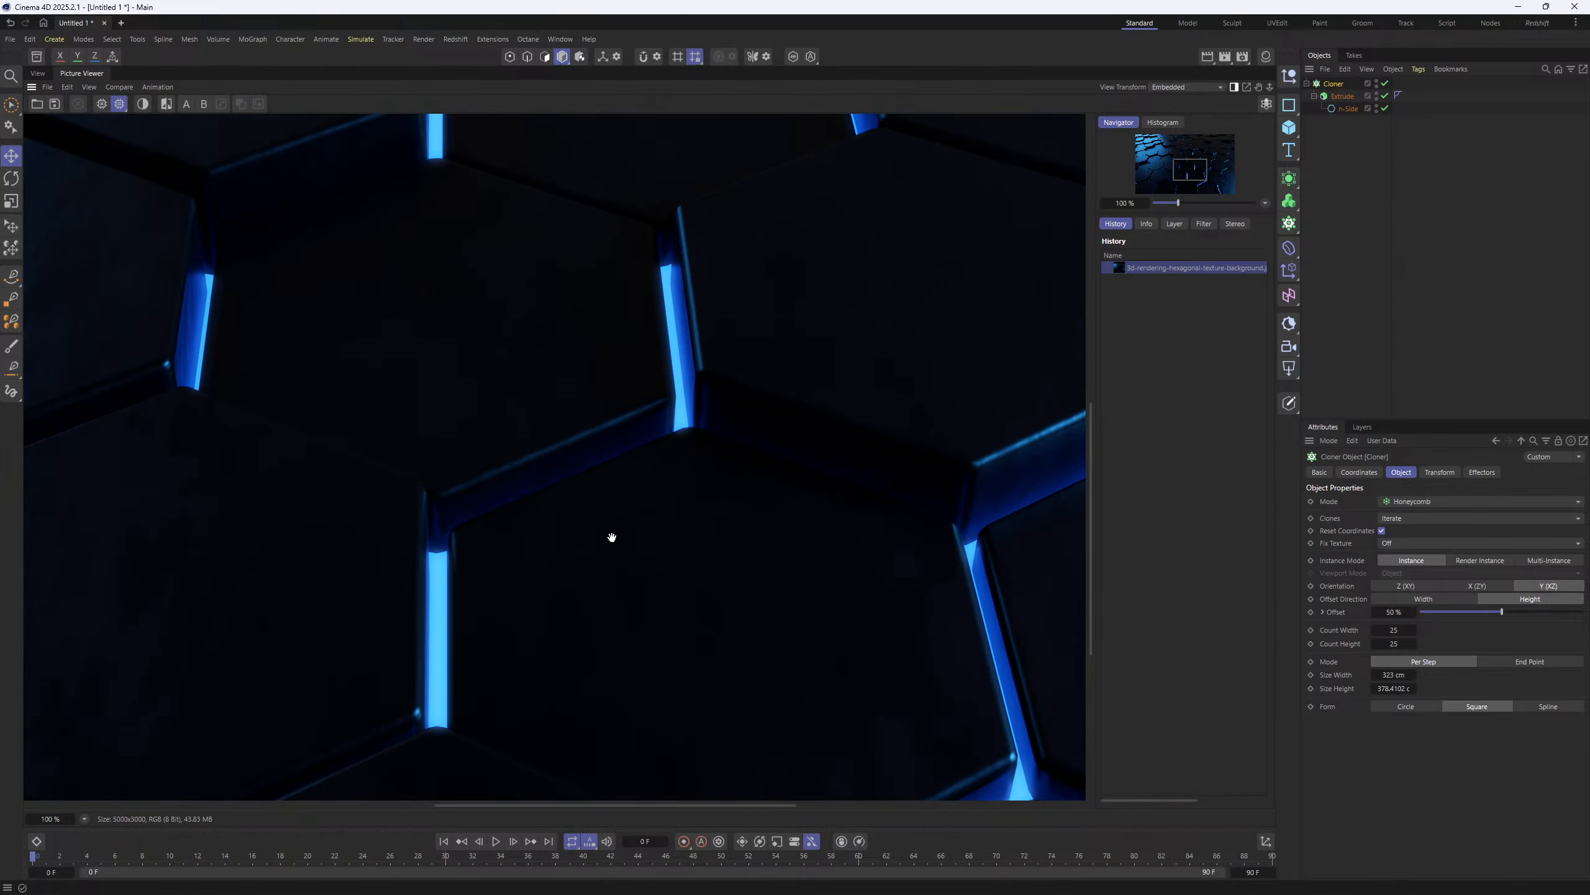
pyautogui.moveTo(507, 581); pyautogui.dragTo(686, 345)
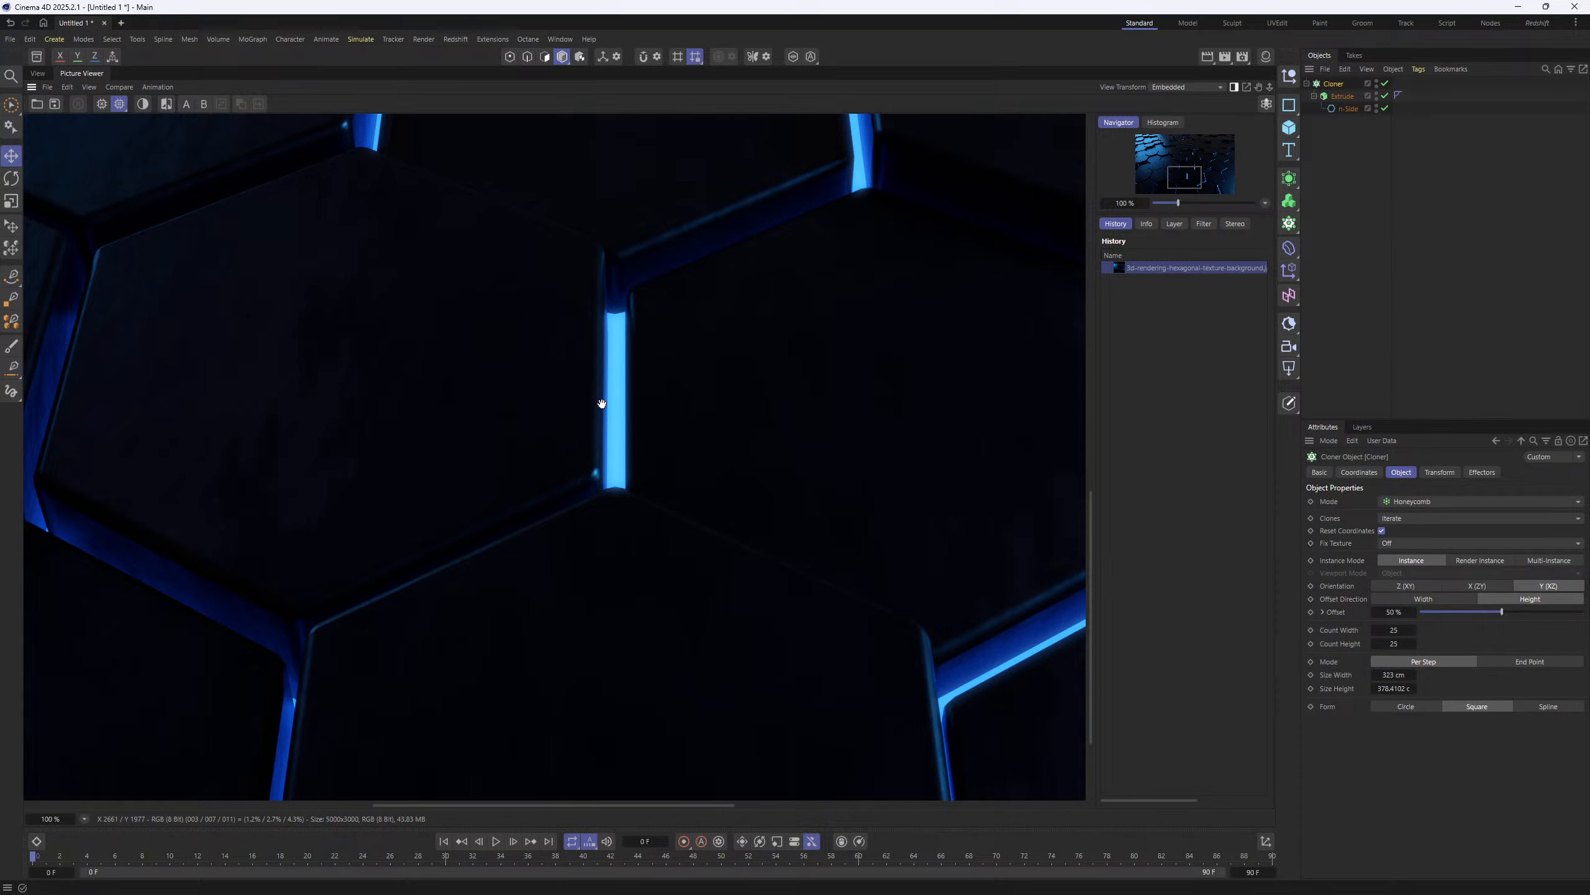
pyautogui.click(37, 74)
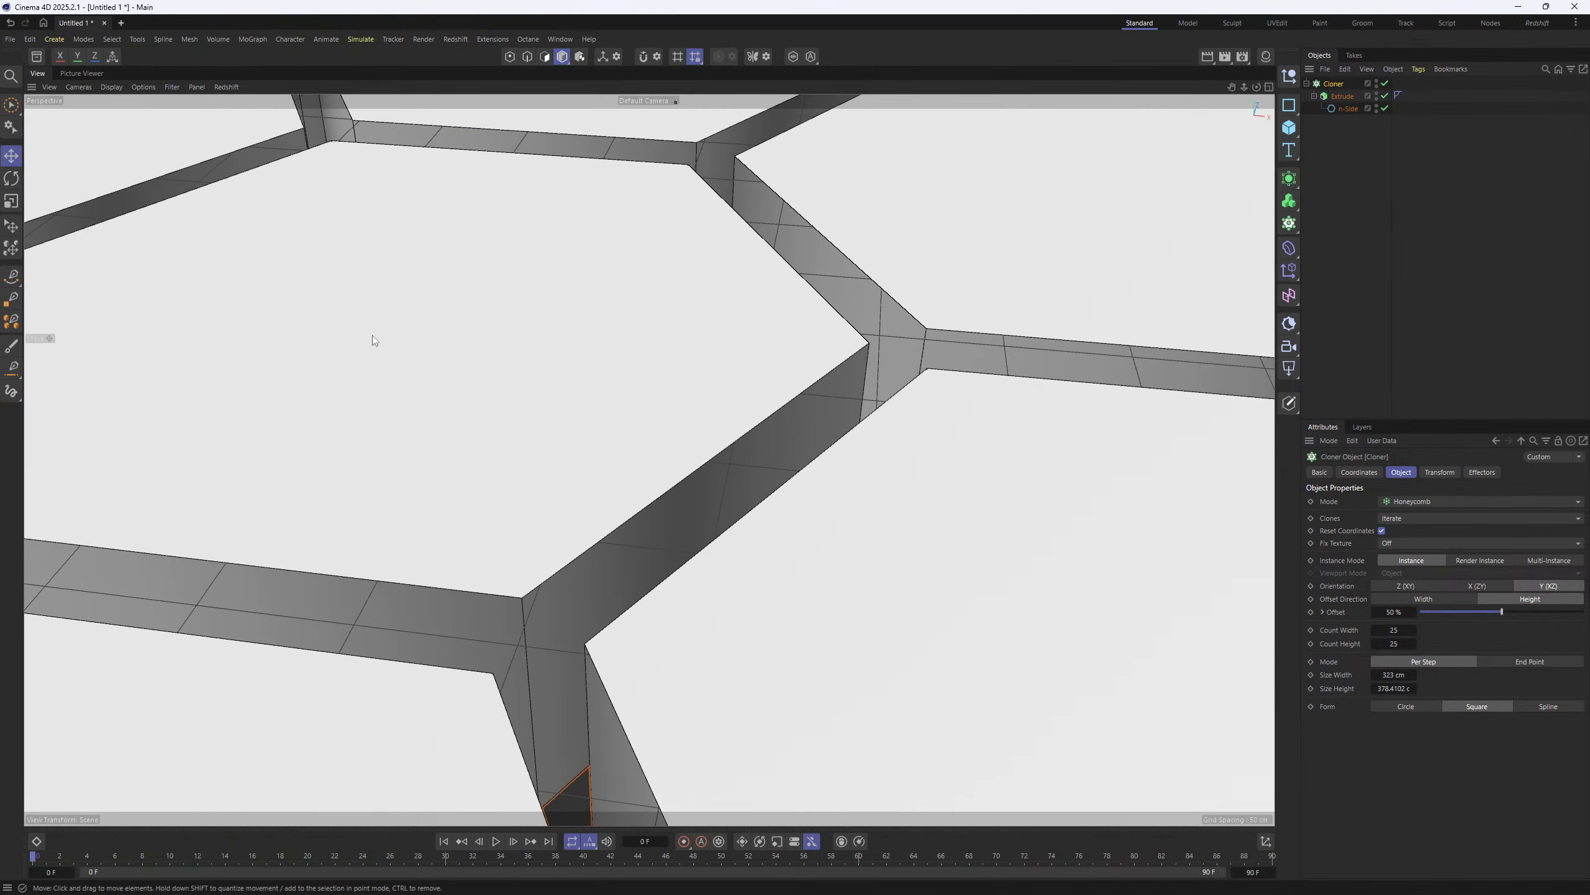
pyautogui.click(1342, 96)
pyautogui.click(1432, 472)
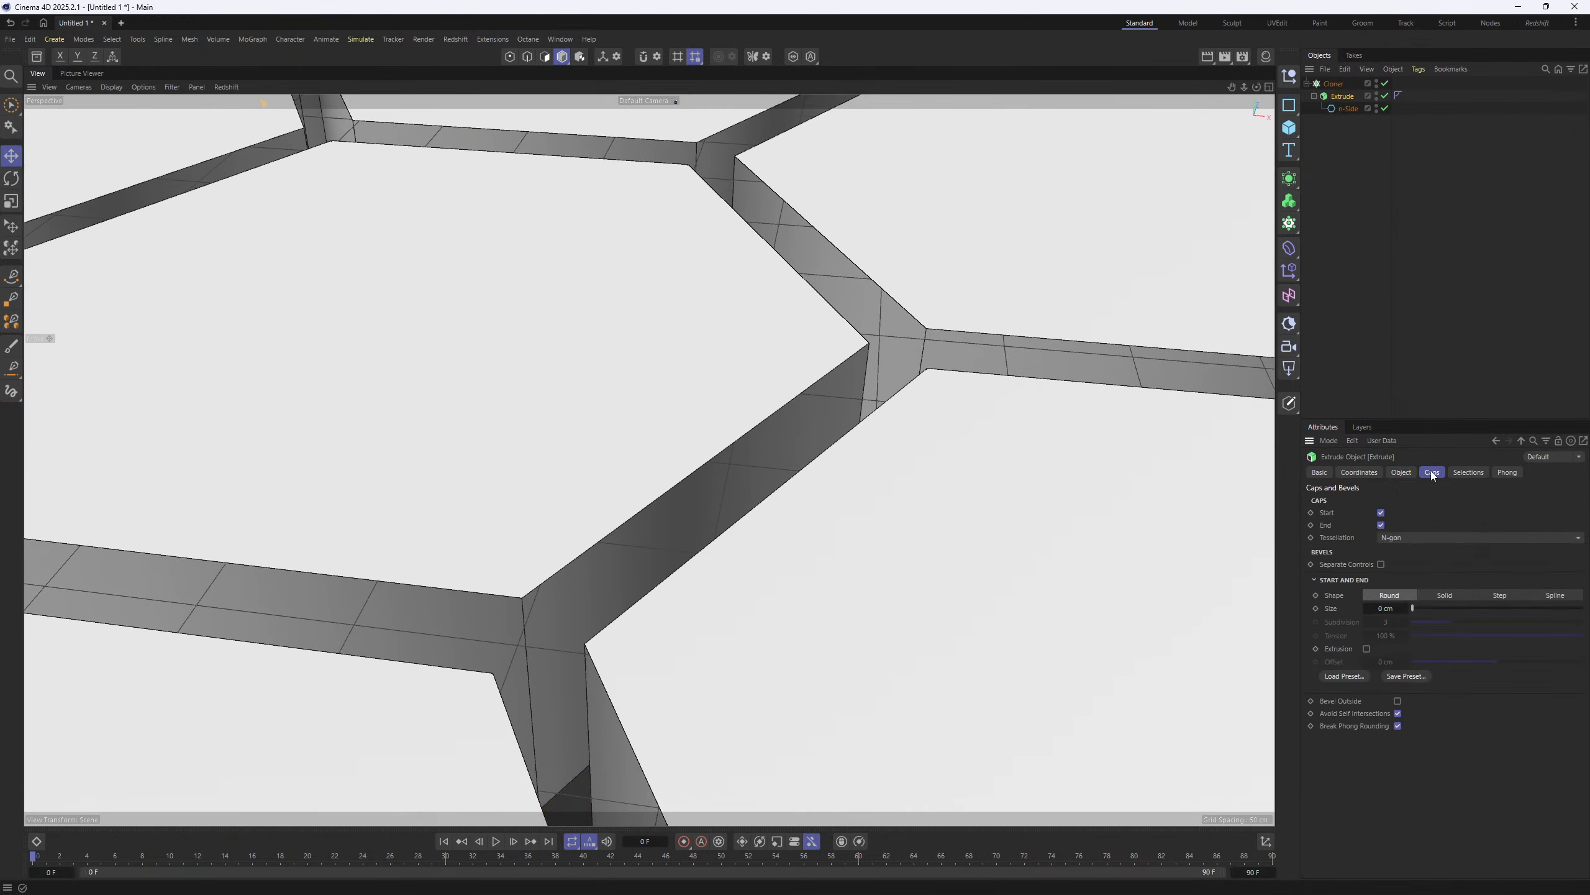
pyautogui.moveTo(1387, 612); pyautogui.dragTo(1555, 612)
pyautogui.click(1386, 609)
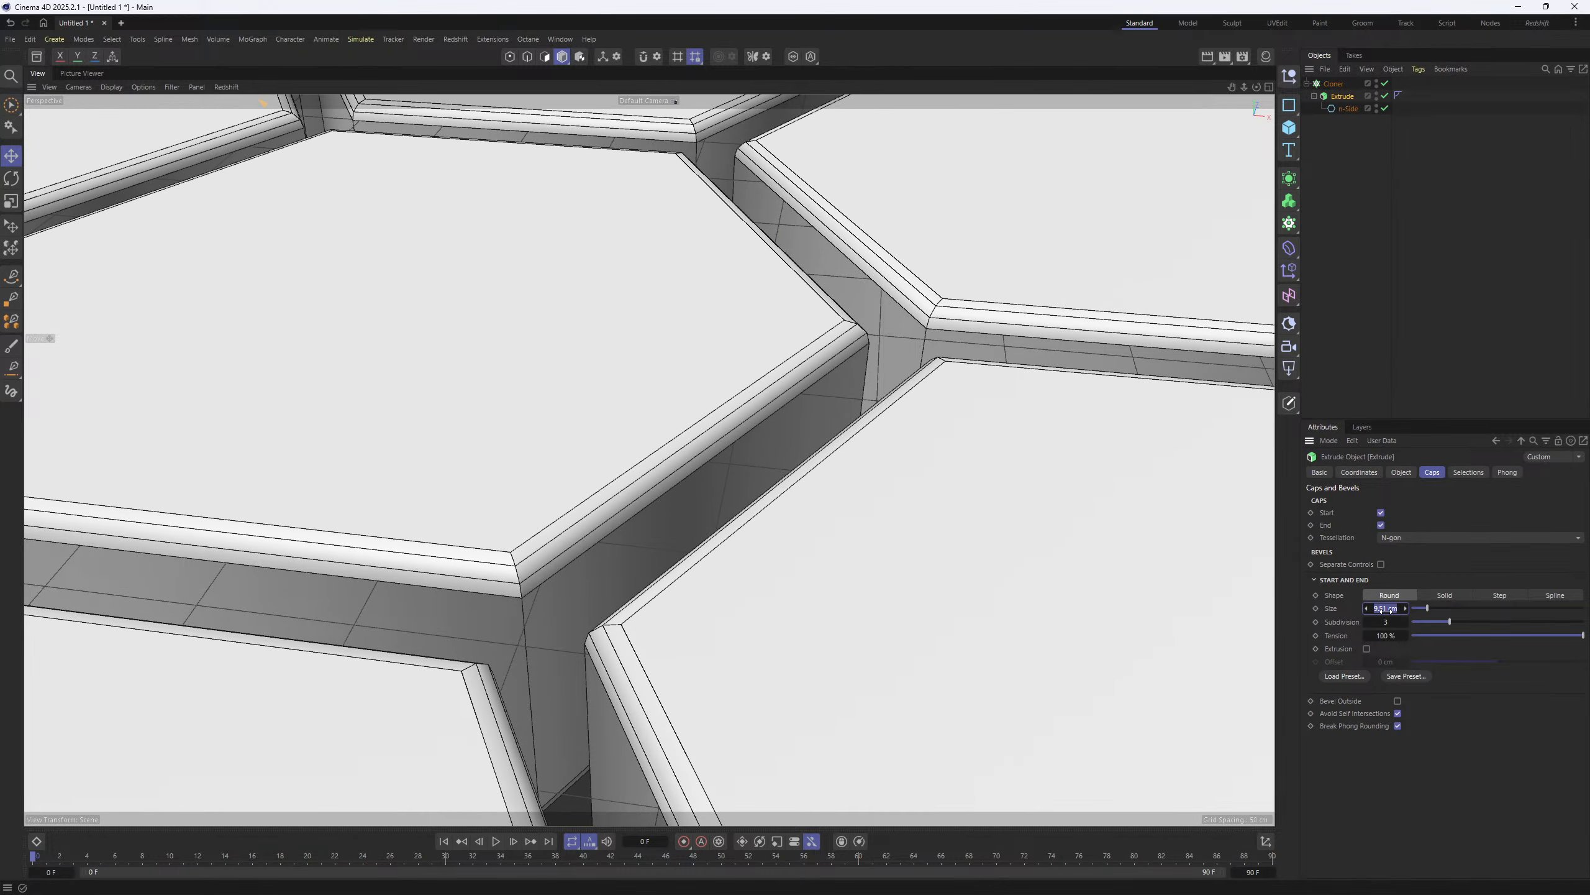
pyautogui.write('10')
pyautogui.press('Return')
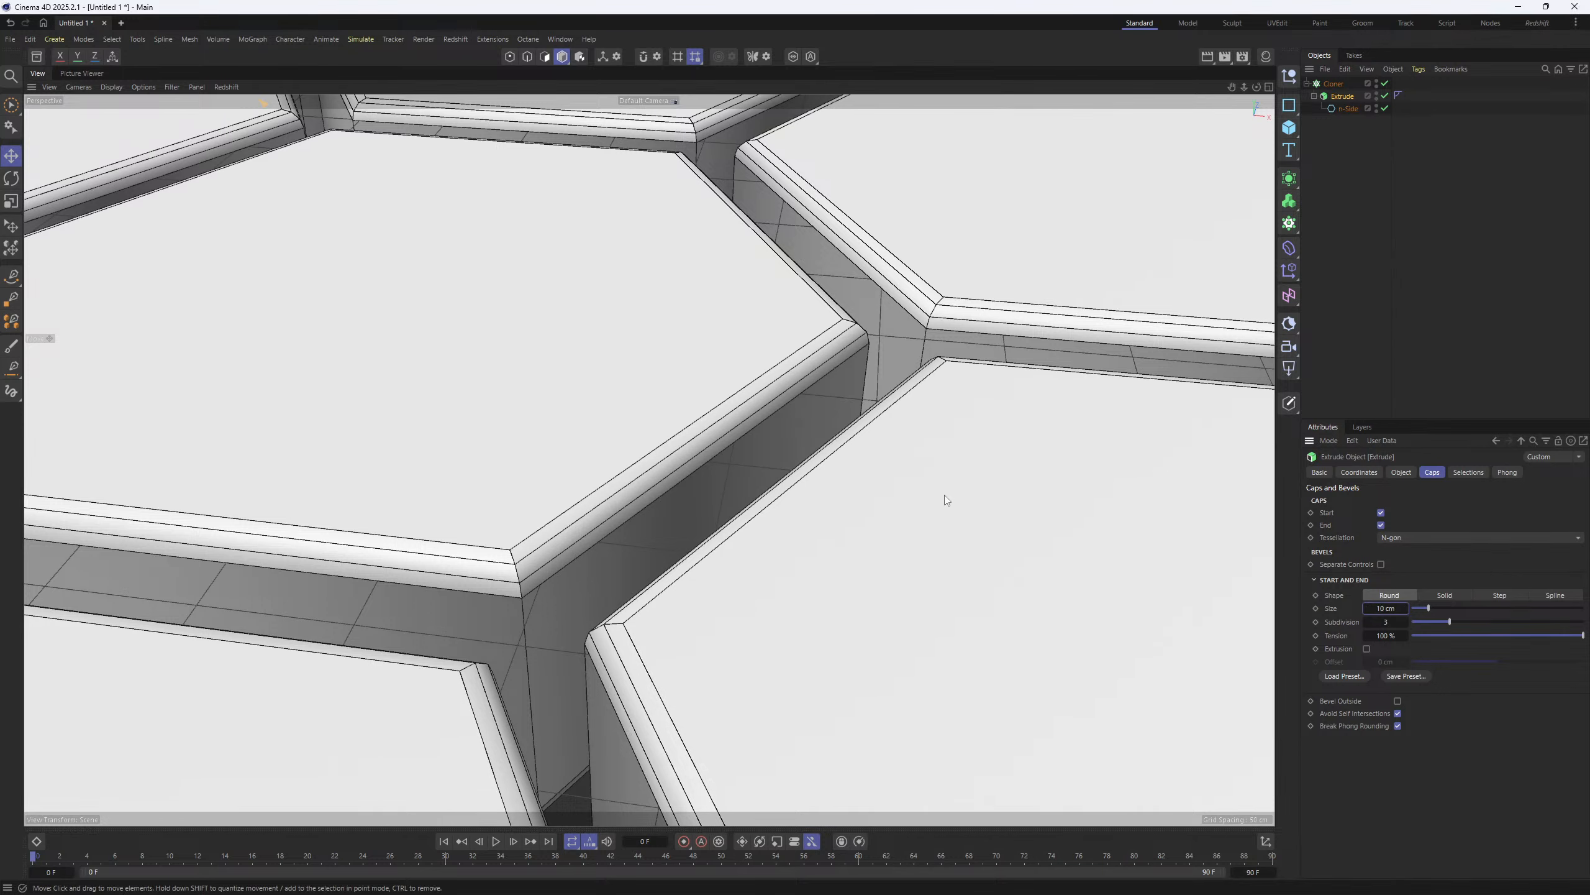
# - Smooth the Extrude's cap bevel by raising its subdivision to 10
pyautogui.click(1405, 621)
pyautogui.click(1405, 622)
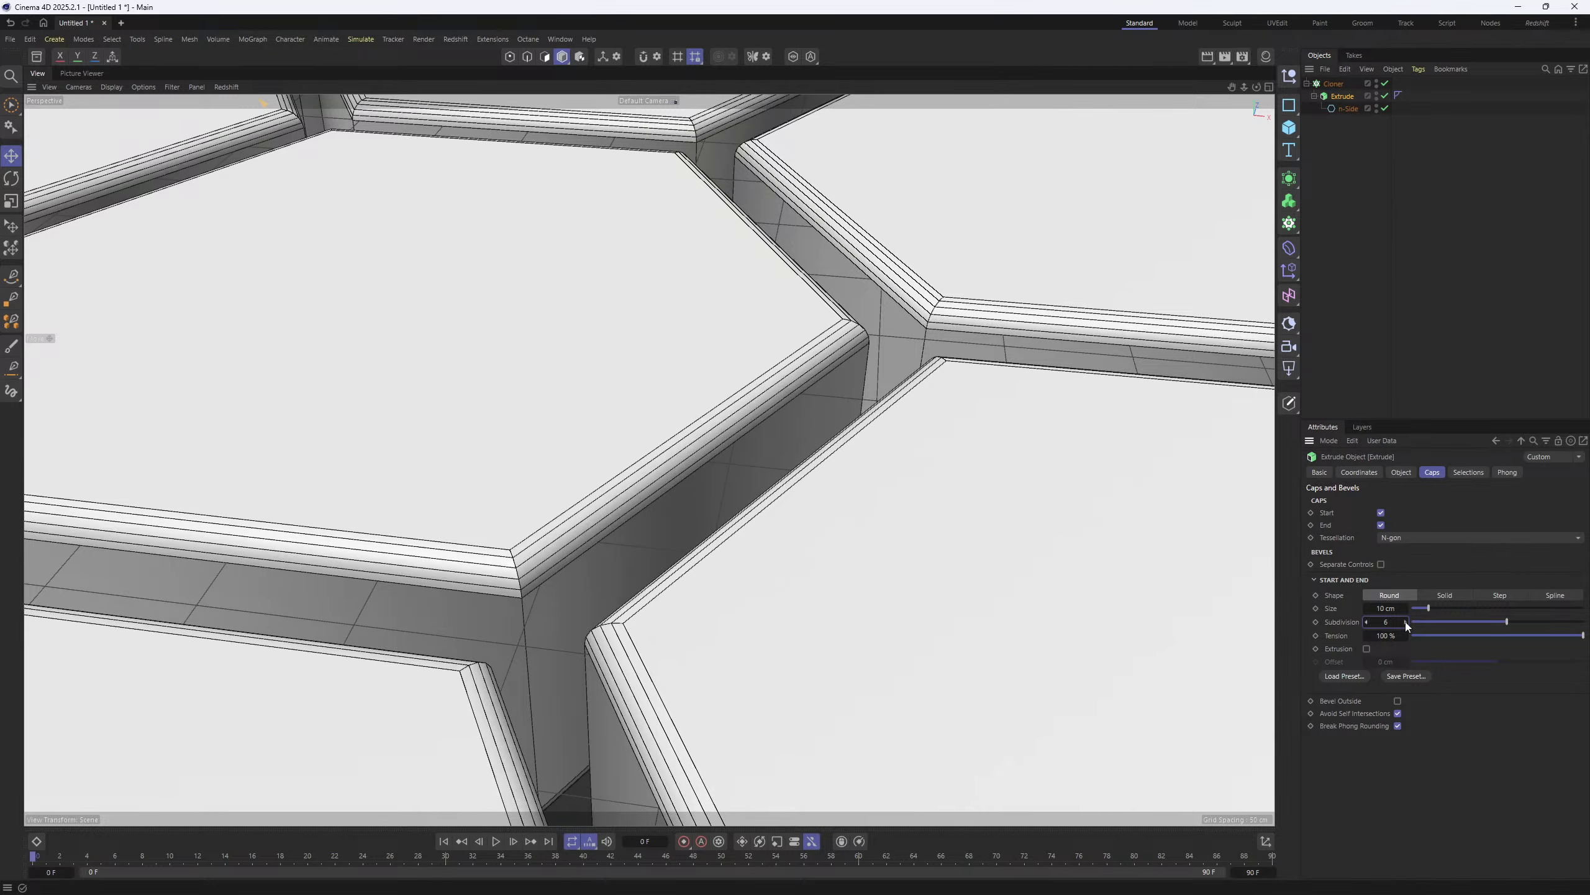
pyautogui.click(1406, 622)
pyautogui.click(1405, 621)
pyautogui.click(1406, 621)
pyautogui.click(1406, 621)
pyautogui.click(1405, 621)
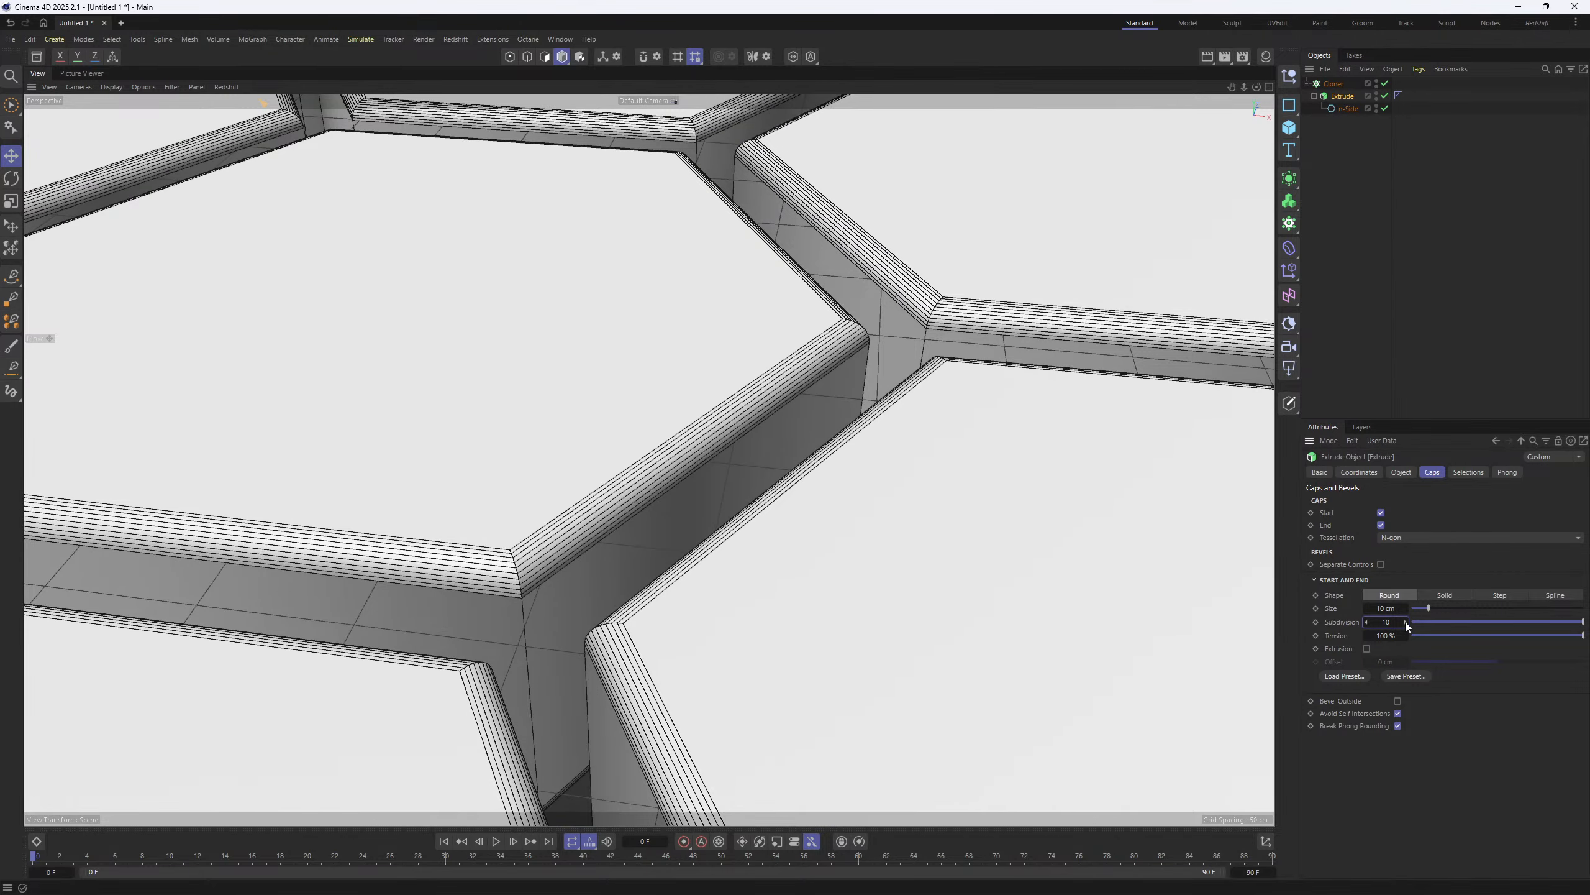
pyautogui.keyDown('alt'); pyautogui.moveTo(592, 534); pyautogui.dragTo(636, 510); pyautogui.keyUp('alt')
# - Check the corners in the reference image and enable Rounding on the n-Side spline
pyautogui.click(82, 73)
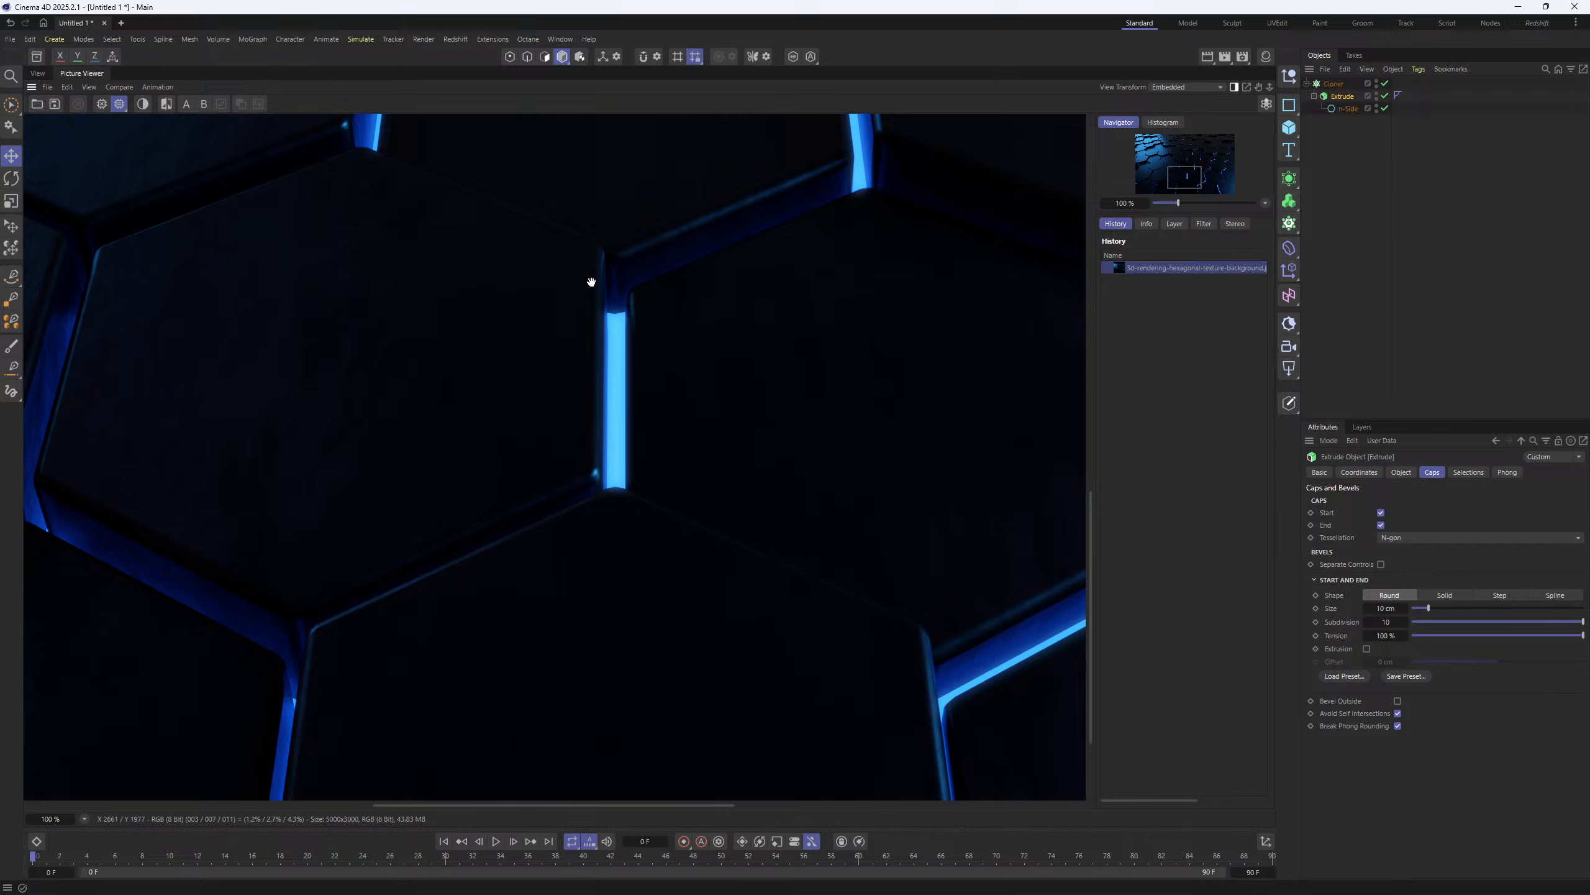
pyautogui.click(38, 74)
pyautogui.keyDown('alt'); pyautogui.moveTo(599, 552); pyautogui.dragTo(555, 530); pyautogui.keyUp('alt')
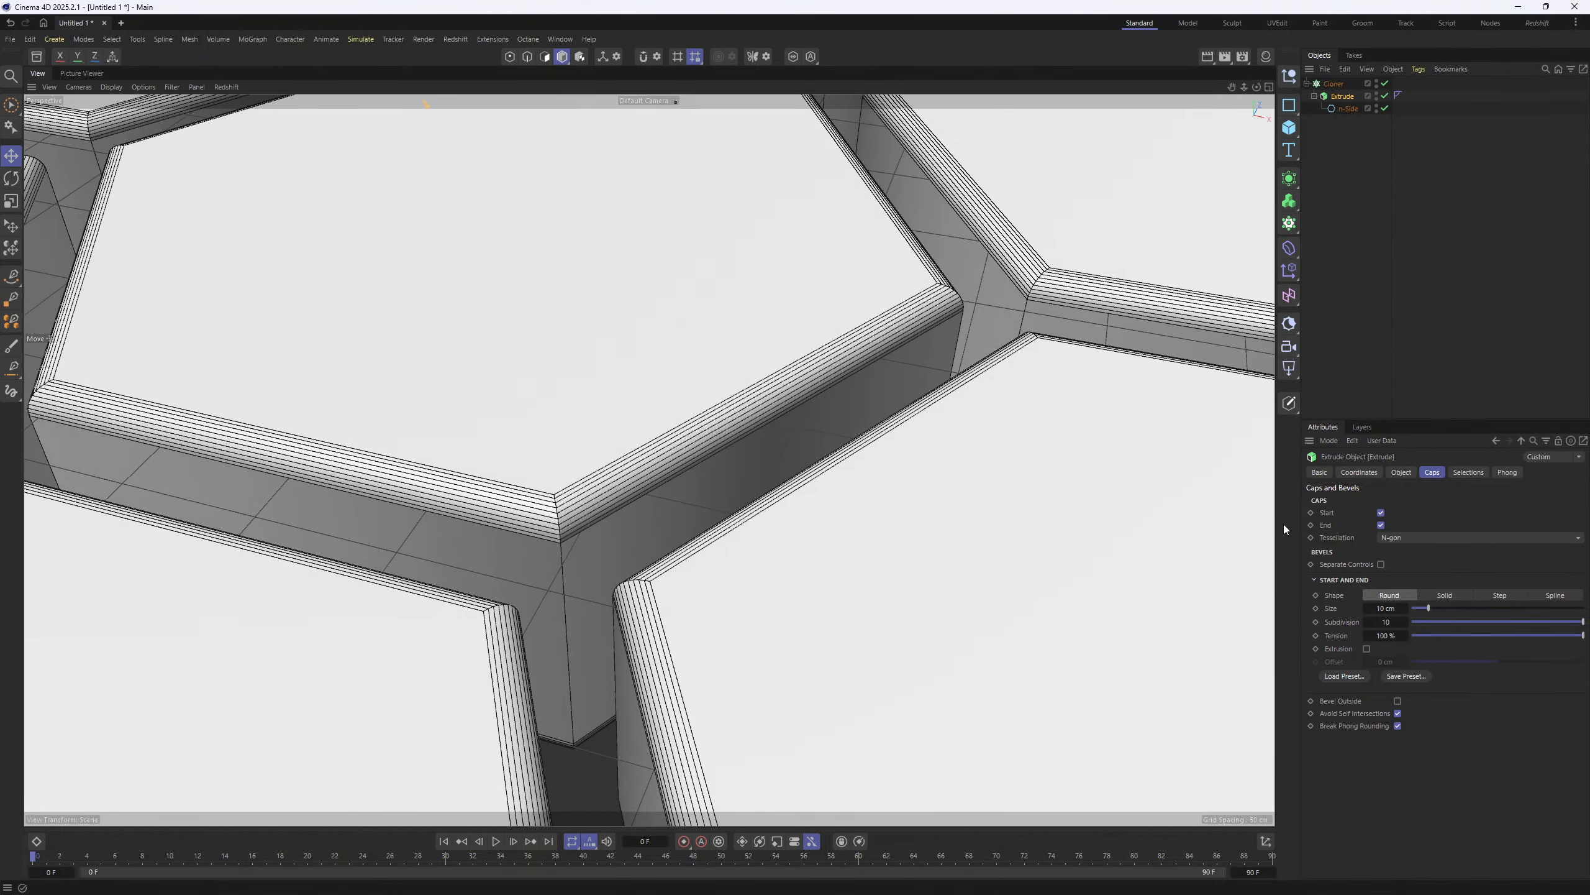
pyautogui.click(1347, 109)
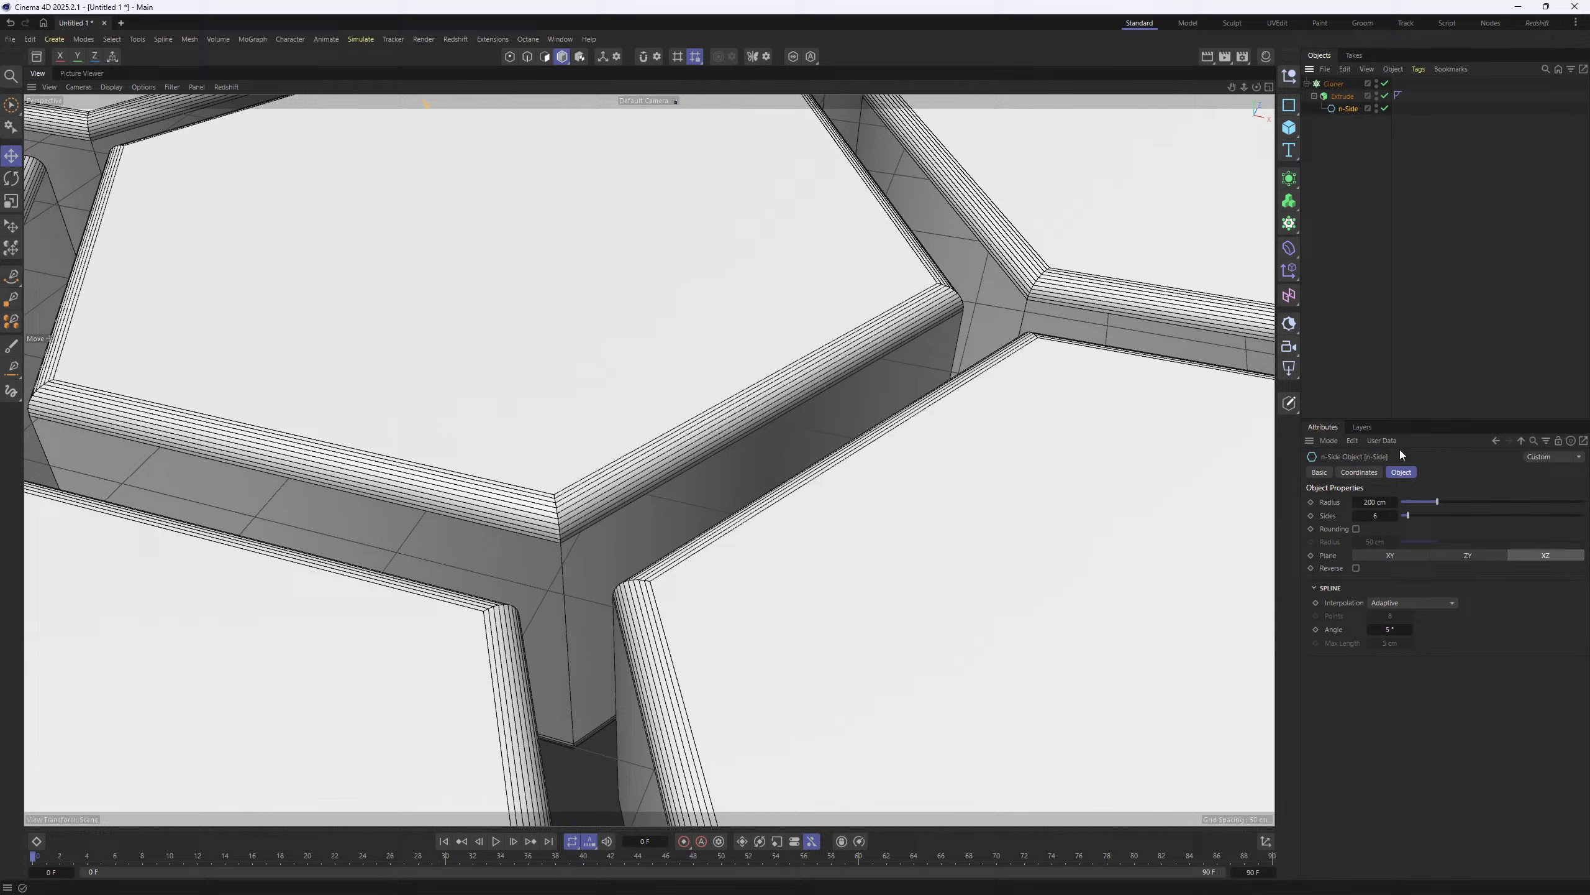
pyautogui.click(1357, 529)
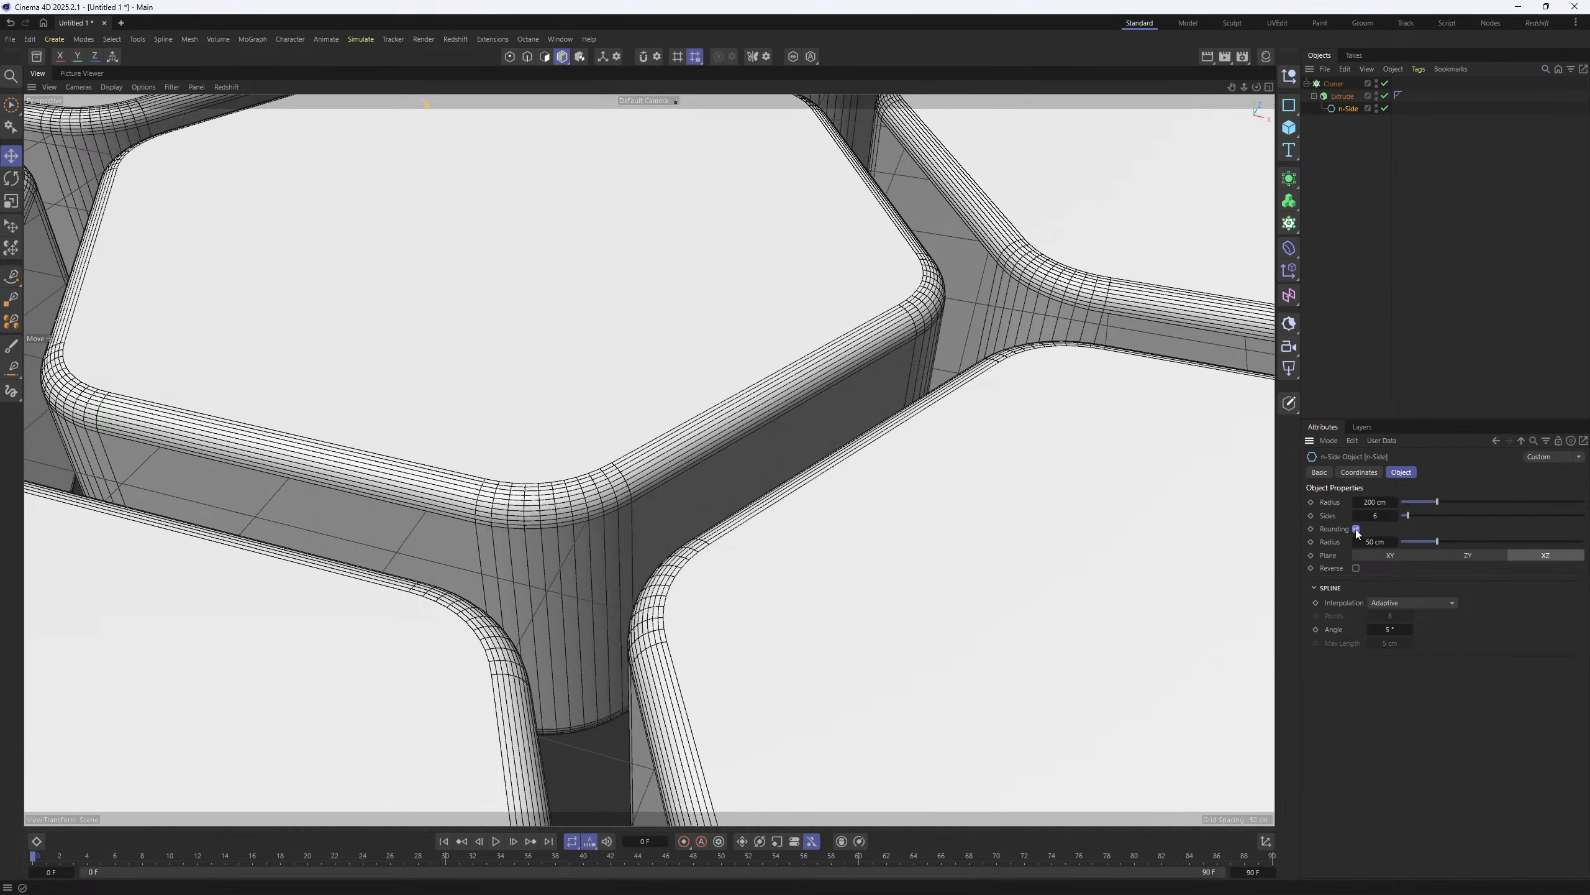
pyautogui.keyDown('alt'); pyautogui.moveTo(595, 510); pyautogui.dragTo(623, 532); pyautogui.keyUp('alt')
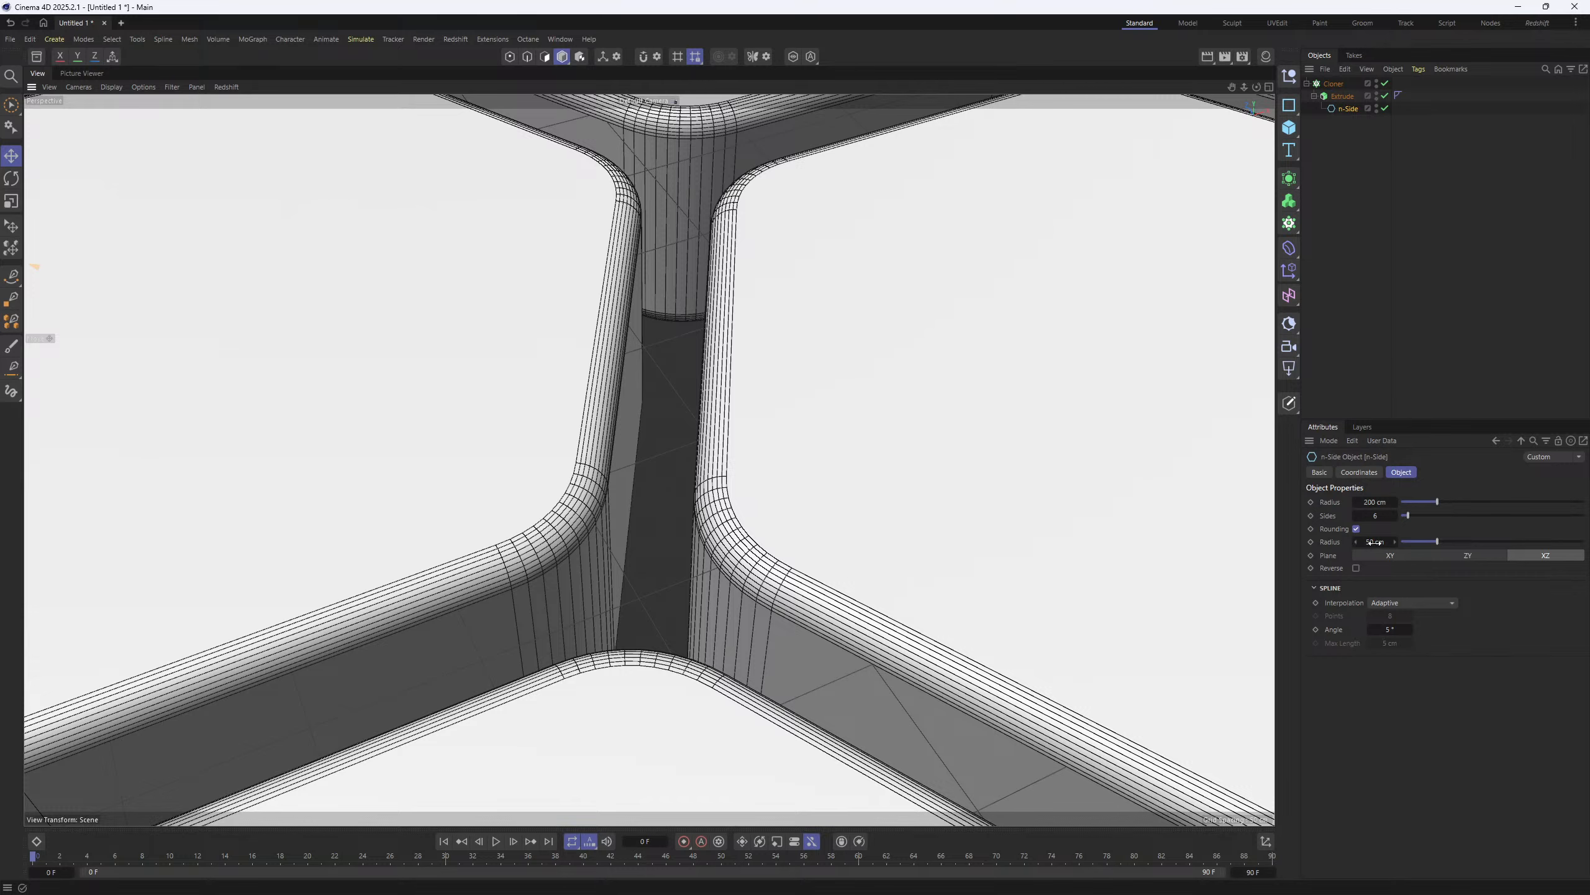
# - Set the n-Side spline's rounding radius to 23 cm
pyautogui.moveTo(1369, 543); pyautogui.dragTo(1344, 543)
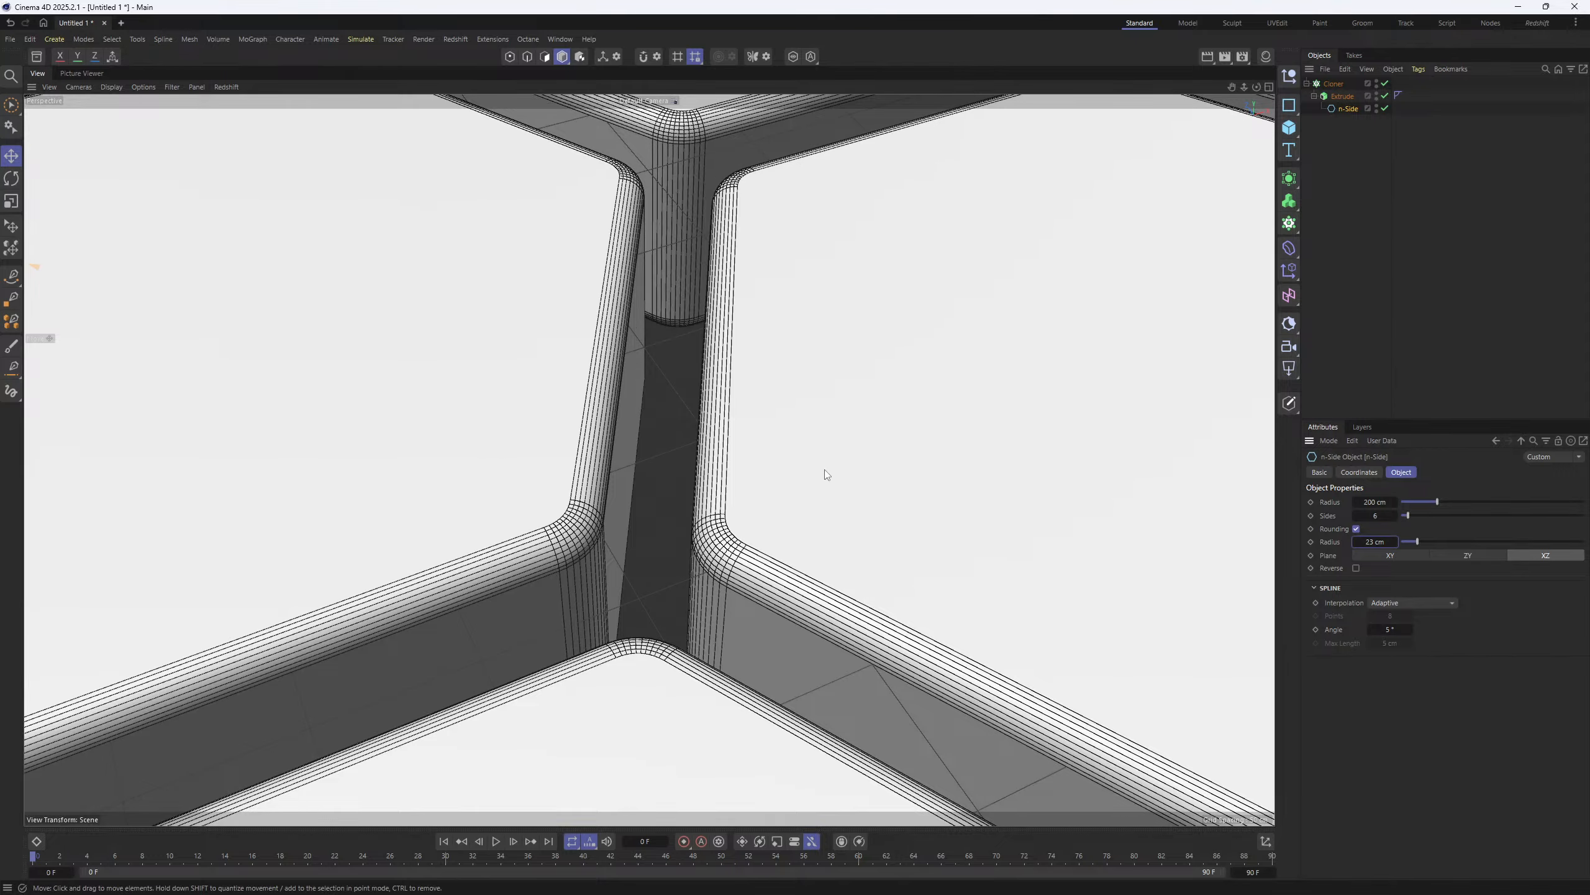
pyautogui.keyDown('alt'); pyautogui.moveTo(827, 474); pyautogui.dragTo(720, 446); pyautogui.keyUp('alt')
pyautogui.scroll(-10, 720, 446)
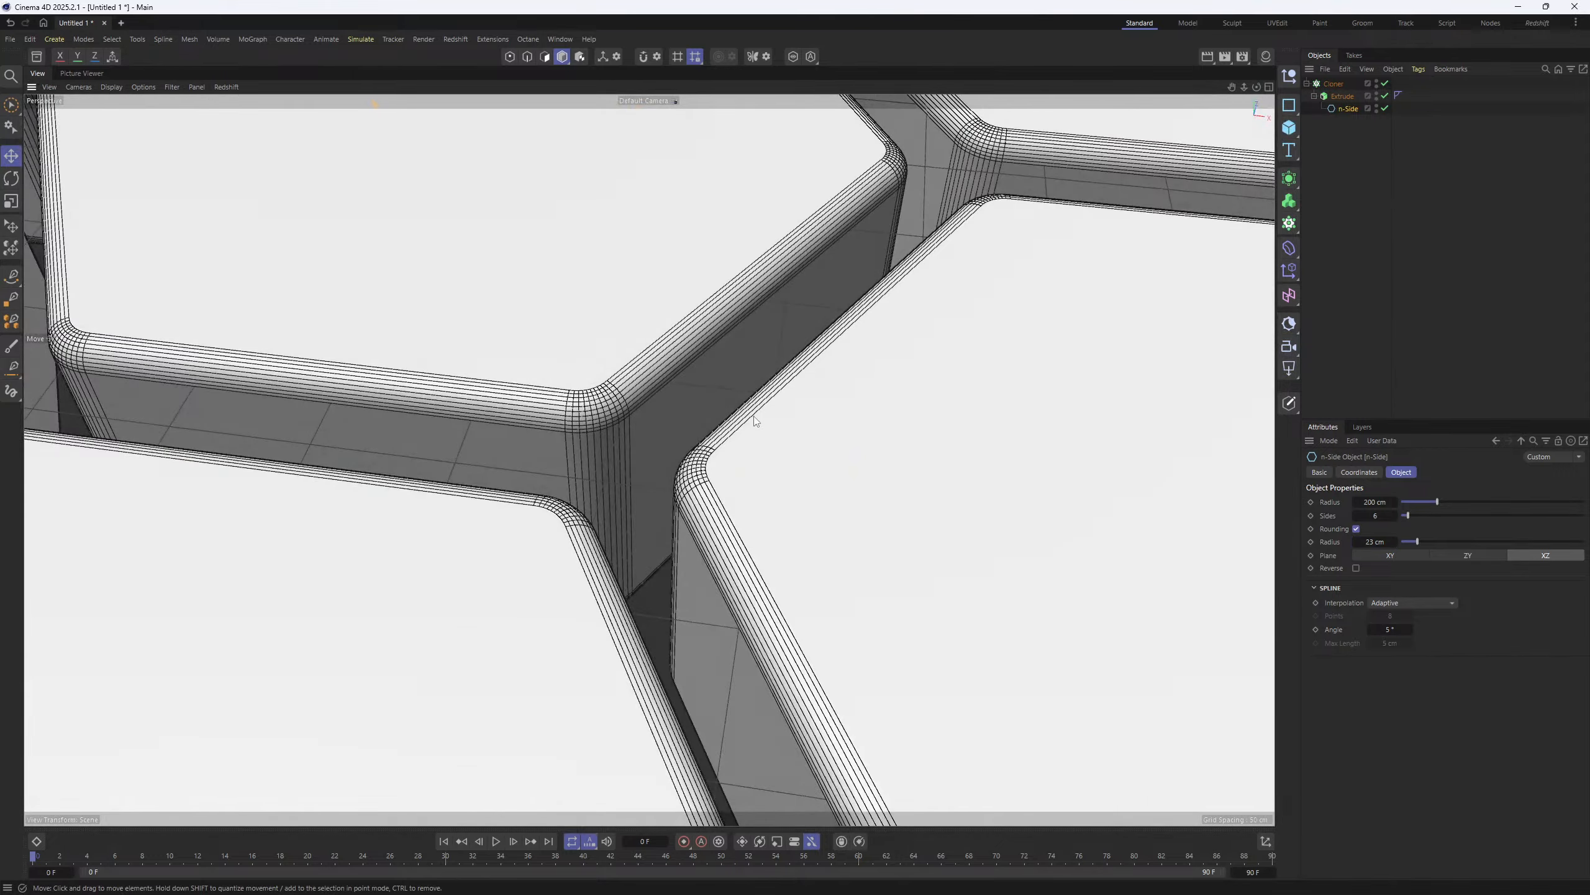
pyautogui.scroll(-10, 864, 532)
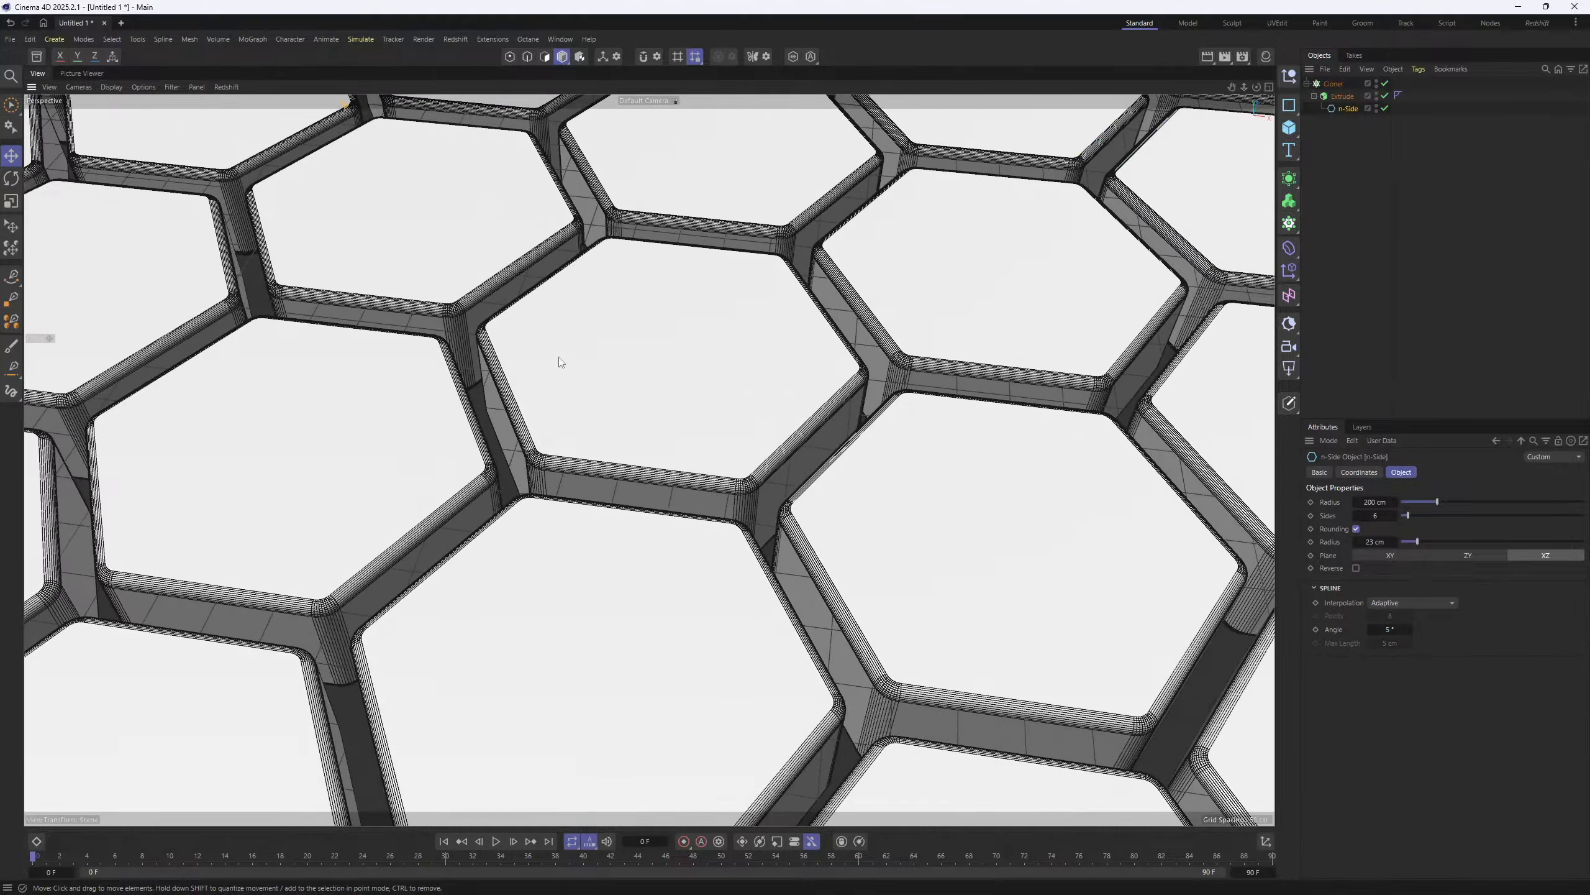
pyautogui.scroll(10, 645, 551)
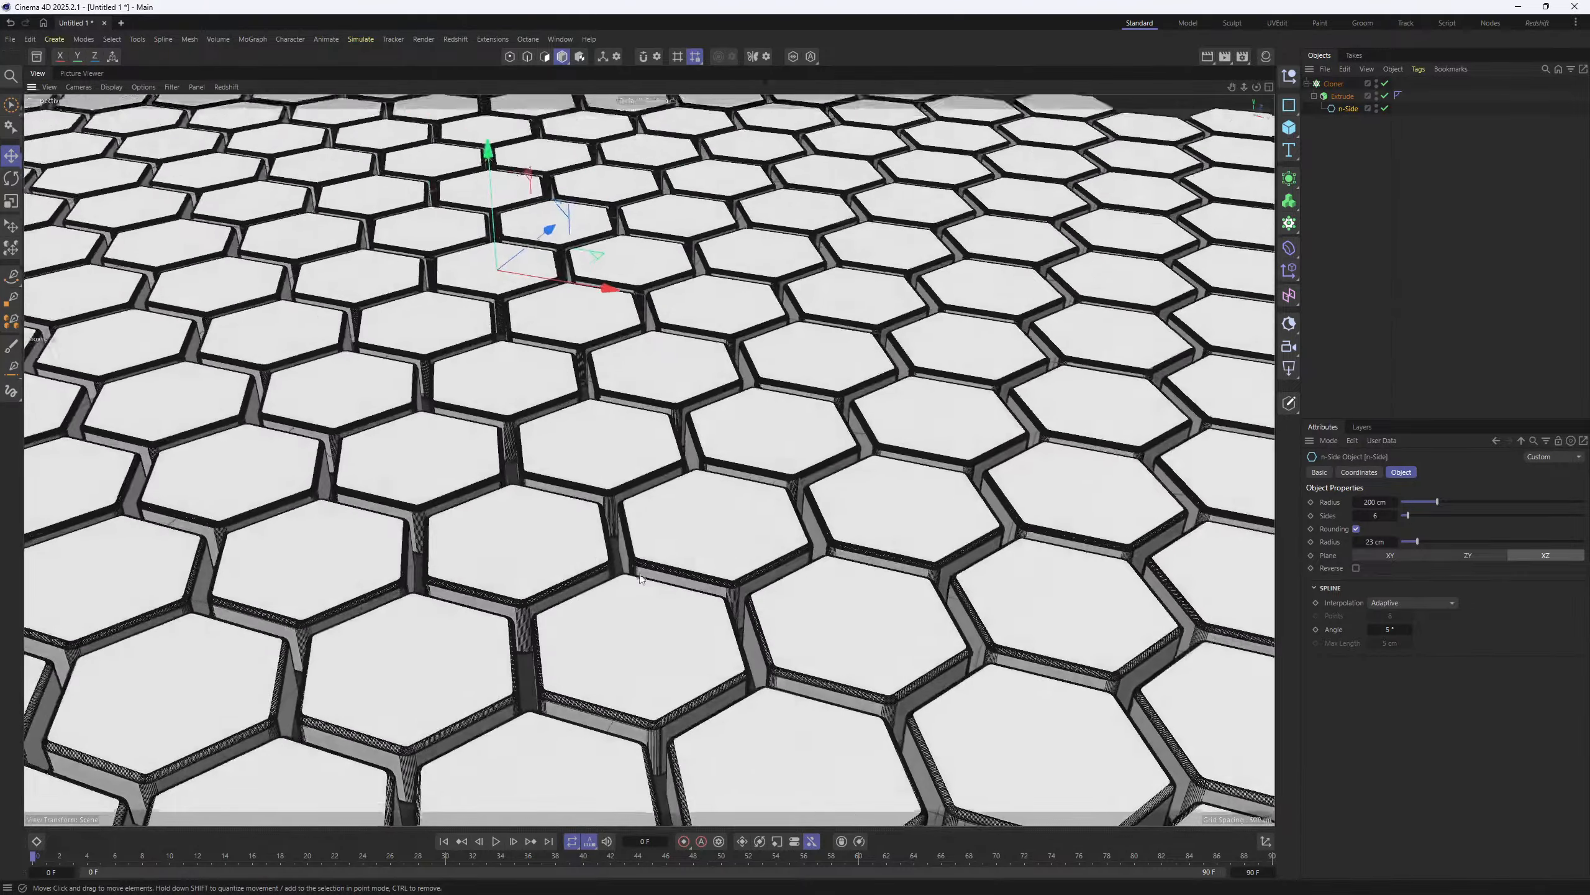
pyautogui.scroll(-10, 652, 502)
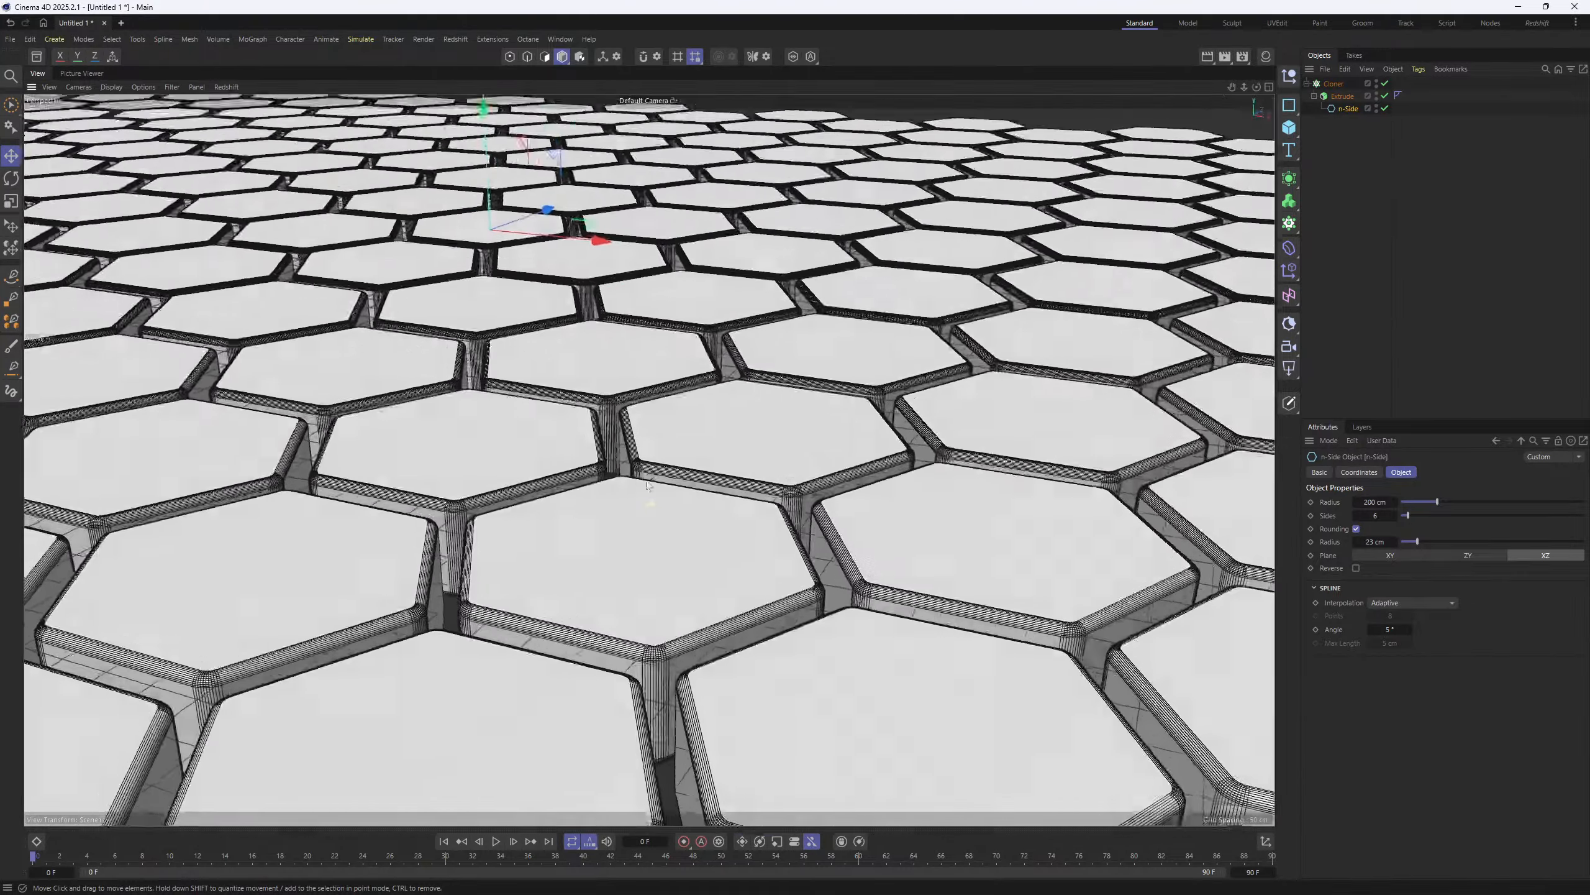
pyautogui.scroll(10, 657, 532)
# - Examine the height differences between the hexagons in the reference image and compare them with the cloned field
pyautogui.click(80, 73)
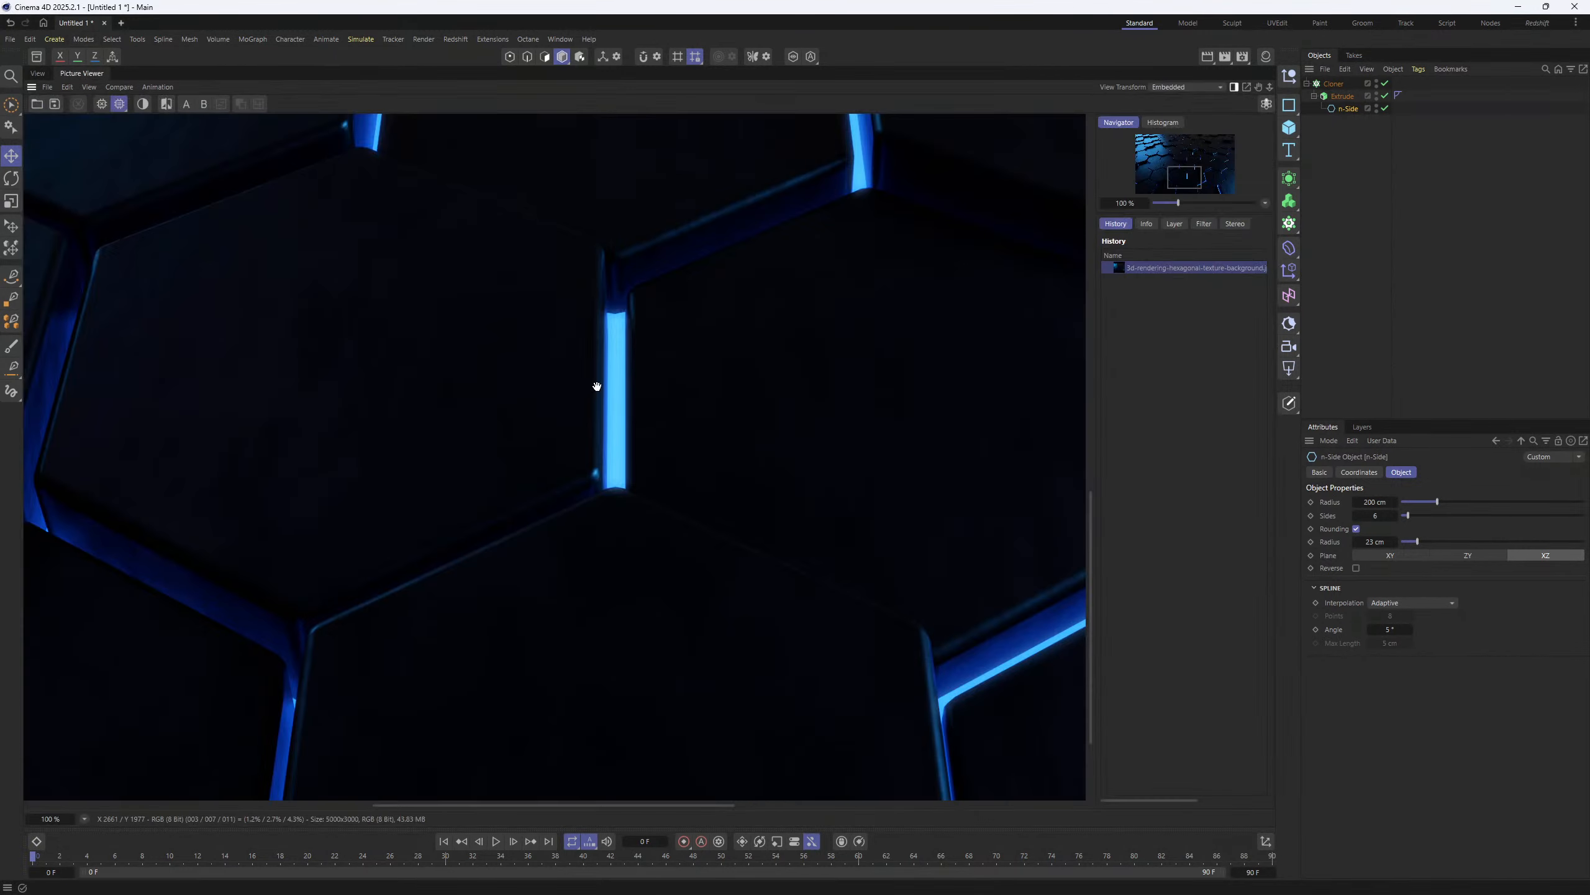
pyautogui.scroll(-5, 563, 355)
pyautogui.scroll(-2, 563, 355)
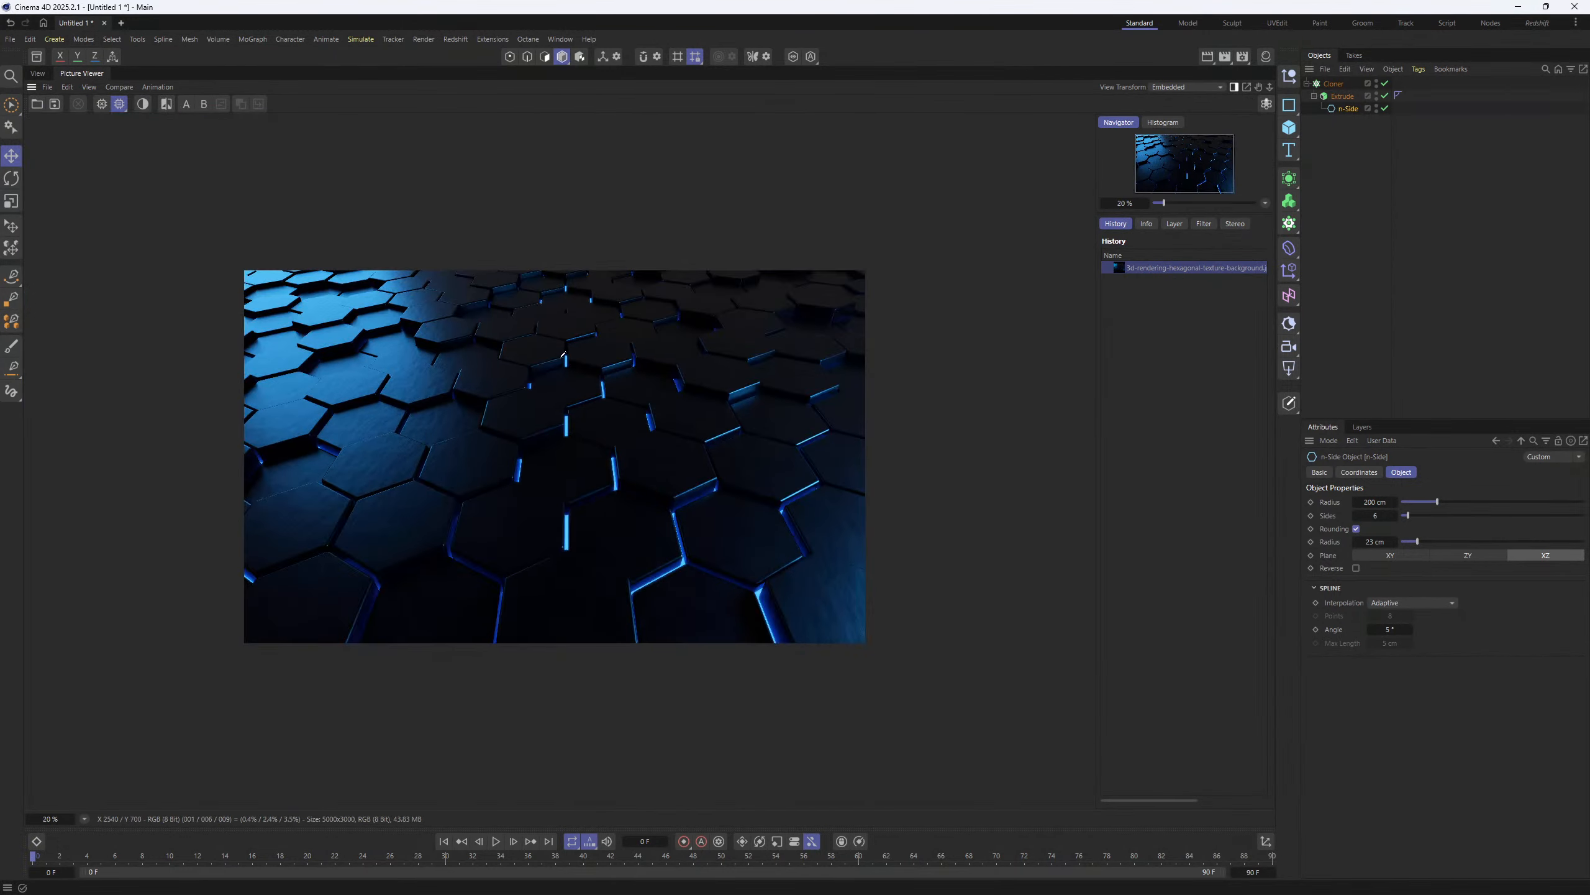
pyautogui.scroll(4, 562, 355)
pyautogui.scroll(-3, 538, 366)
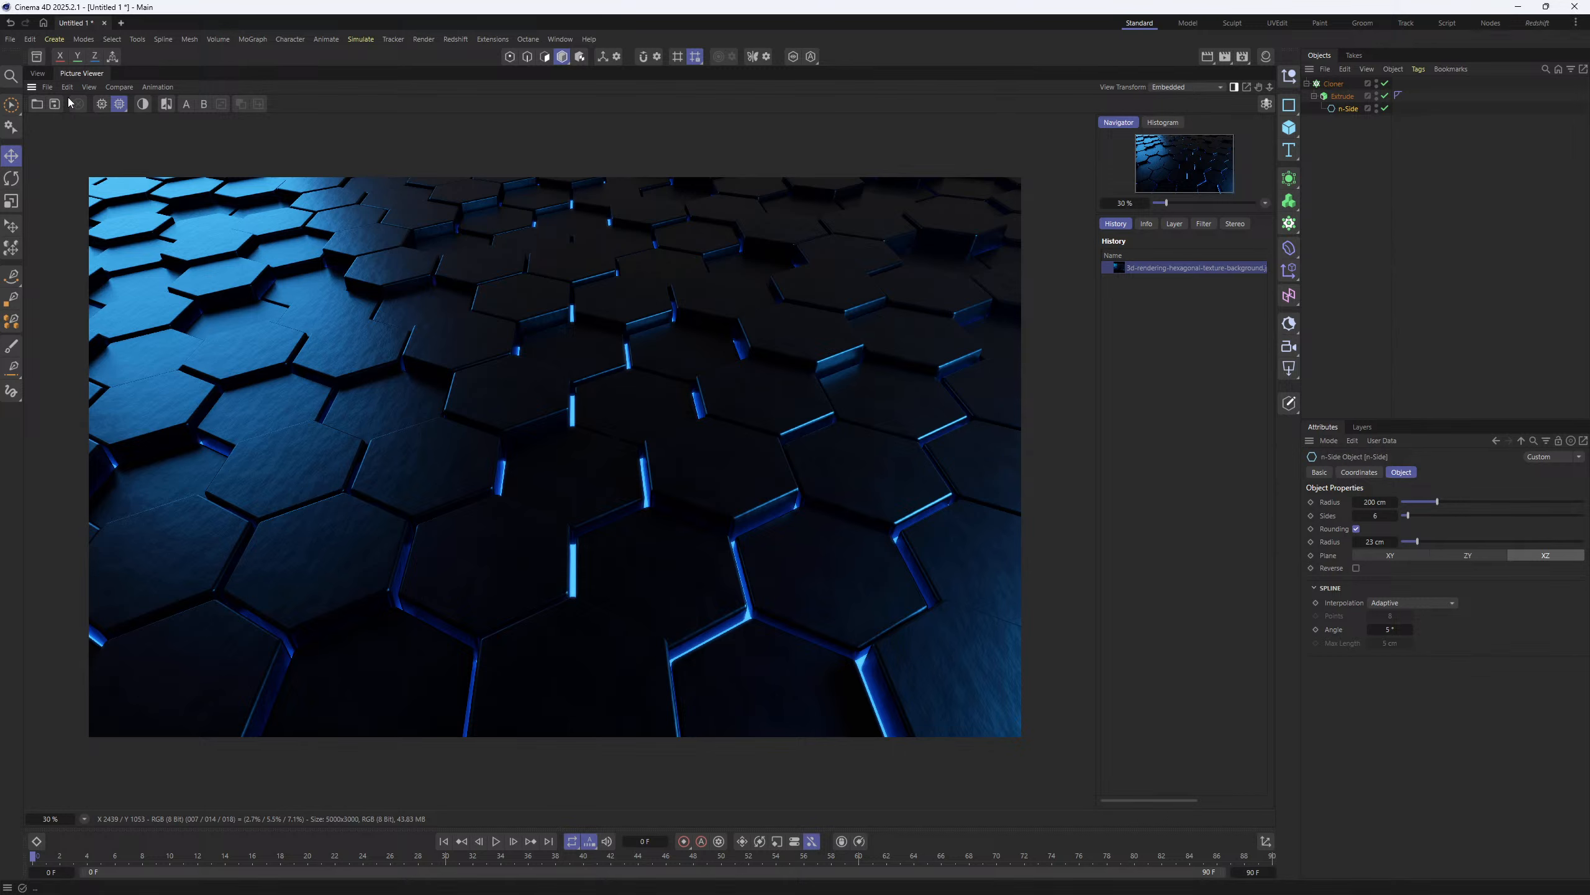
pyautogui.click(37, 74)
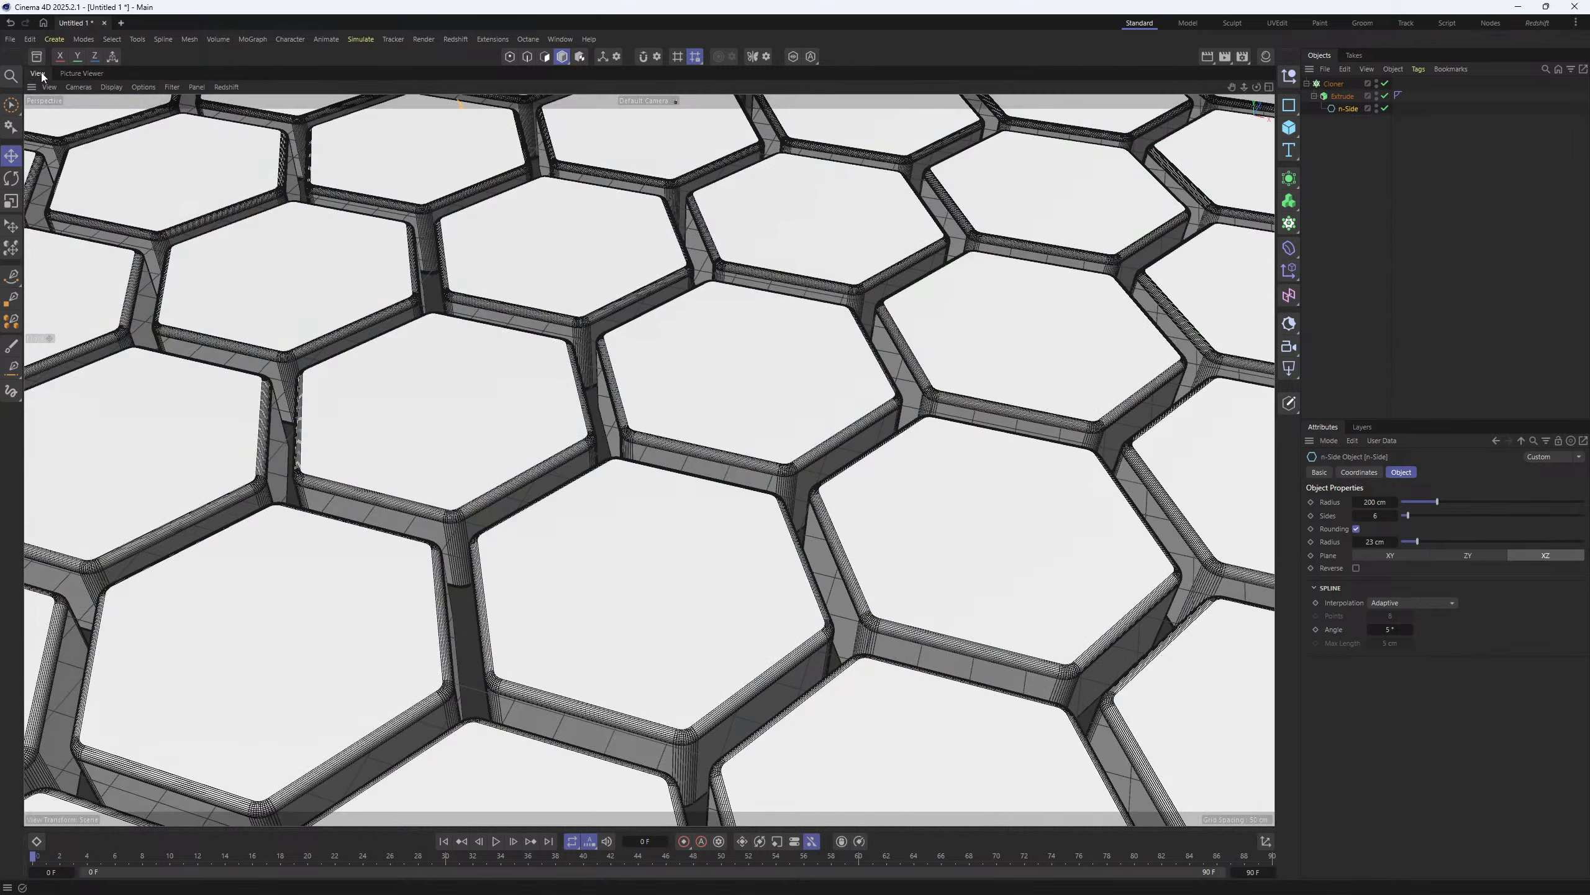
pyautogui.keyDown('alt'); pyautogui.moveTo(586, 289); pyautogui.dragTo(653, 709, button='right'); pyautogui.keyUp('alt')
pyautogui.keyDown('alt'); pyautogui.moveTo(674, 371); pyautogui.dragTo(498, 611, button='middle'); pyautogui.keyUp('alt')
pyautogui.keyDown('alt'); pyautogui.moveTo(497, 611); pyautogui.dragTo(504, 589); pyautogui.keyUp('alt')
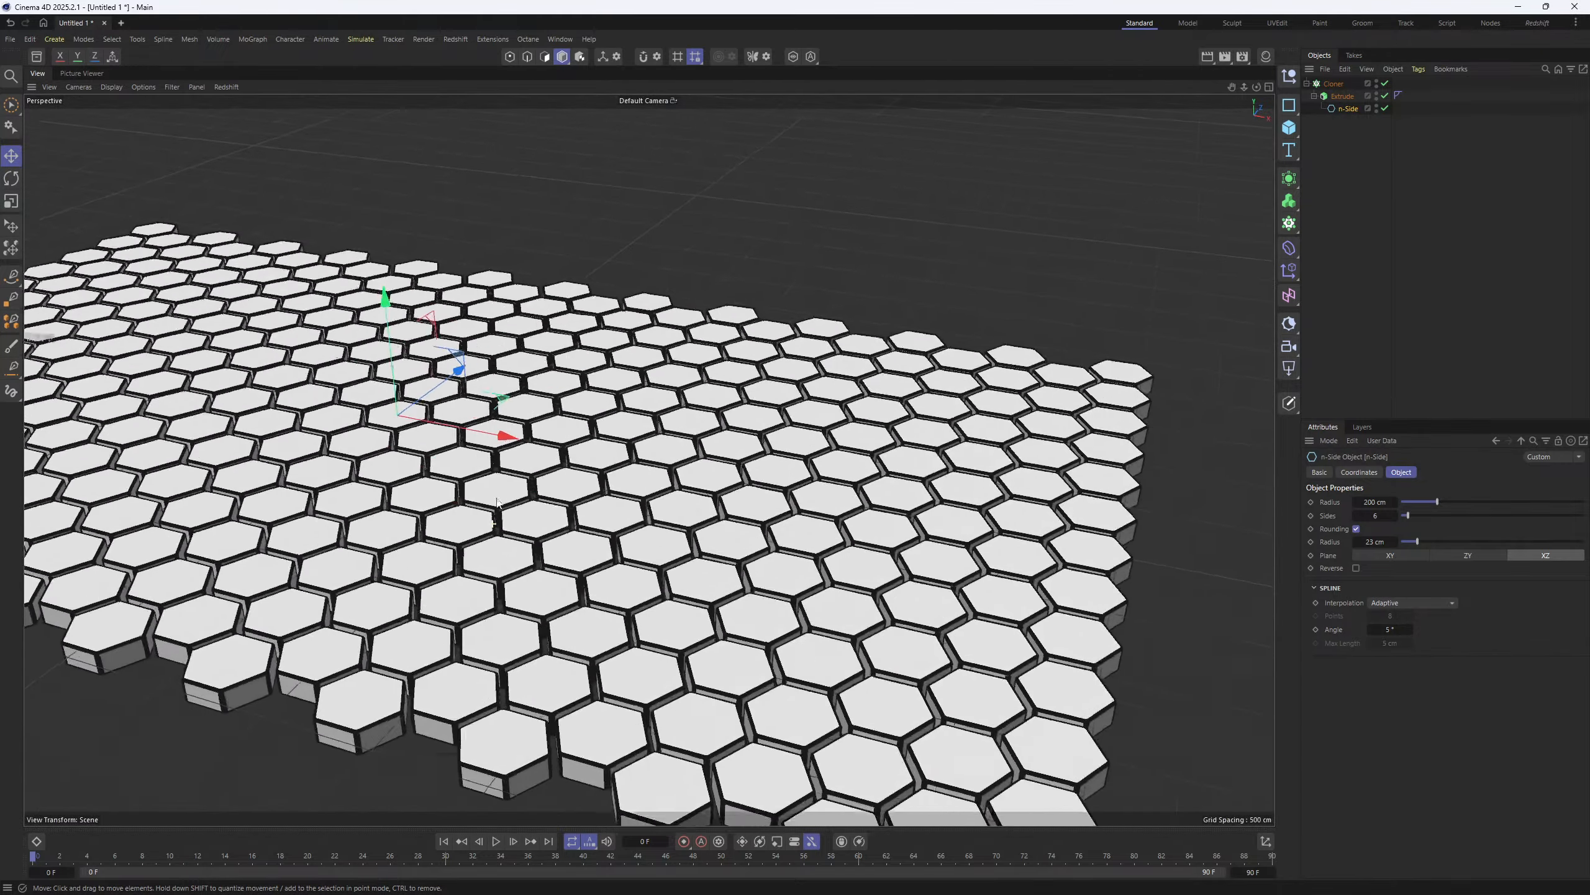
pyautogui.keyDown('alt'); pyautogui.moveTo(504, 589); pyautogui.dragTo(559, 502, button='right'); pyautogui.keyUp('alt')
pyautogui.keyDown('alt'); pyautogui.moveTo(559, 503); pyautogui.dragTo(546, 491); pyautogui.keyUp('alt')
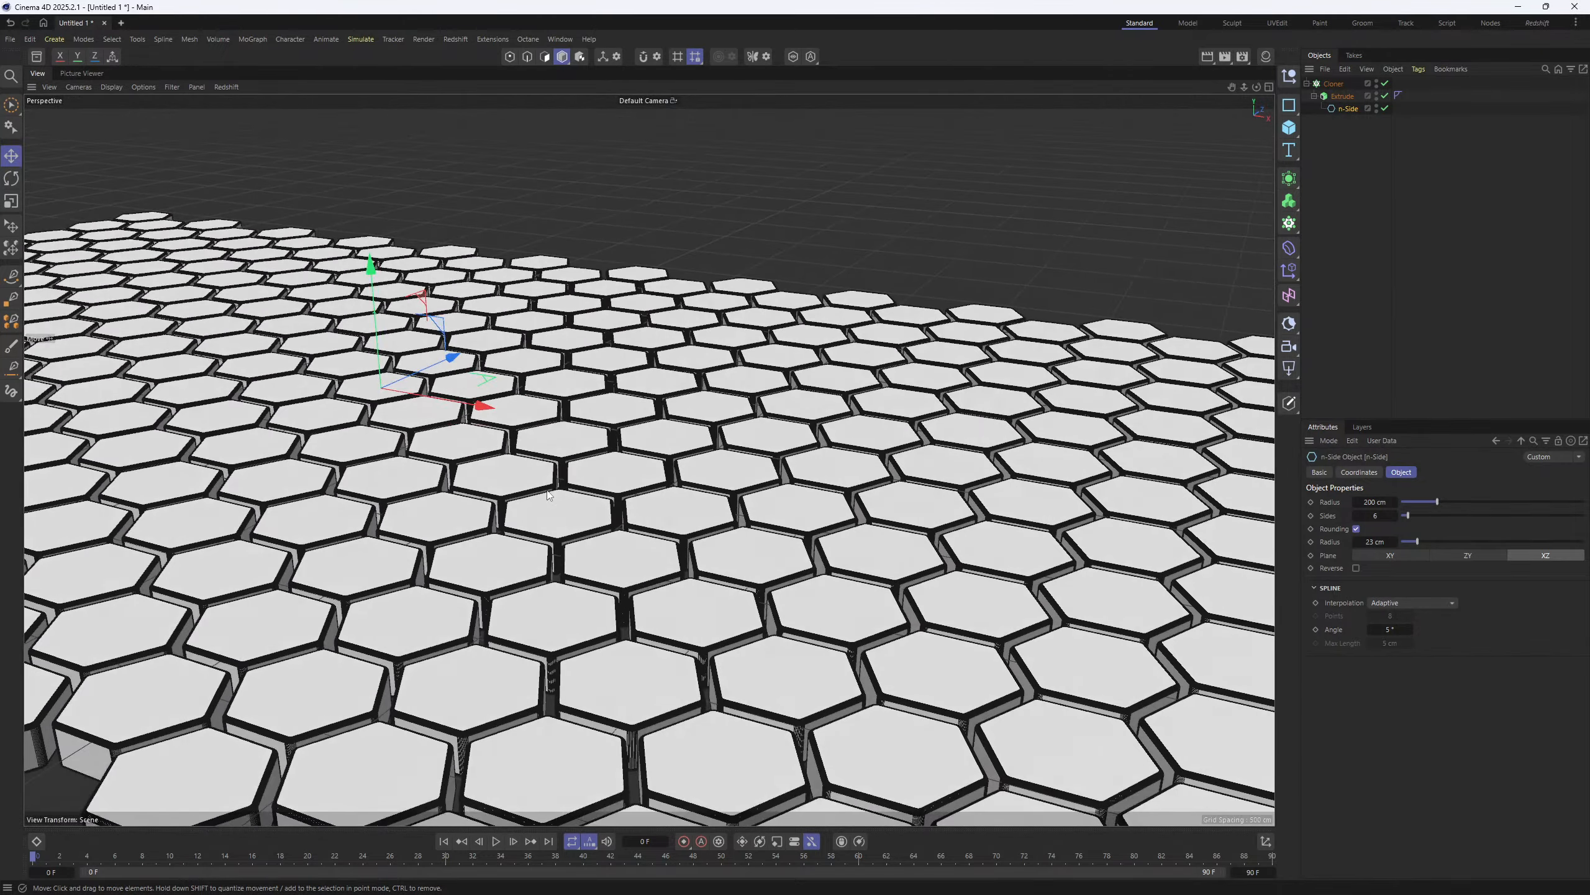
# - Add a Random effector to the honeycomb Cloner
pyautogui.click(1333, 83)
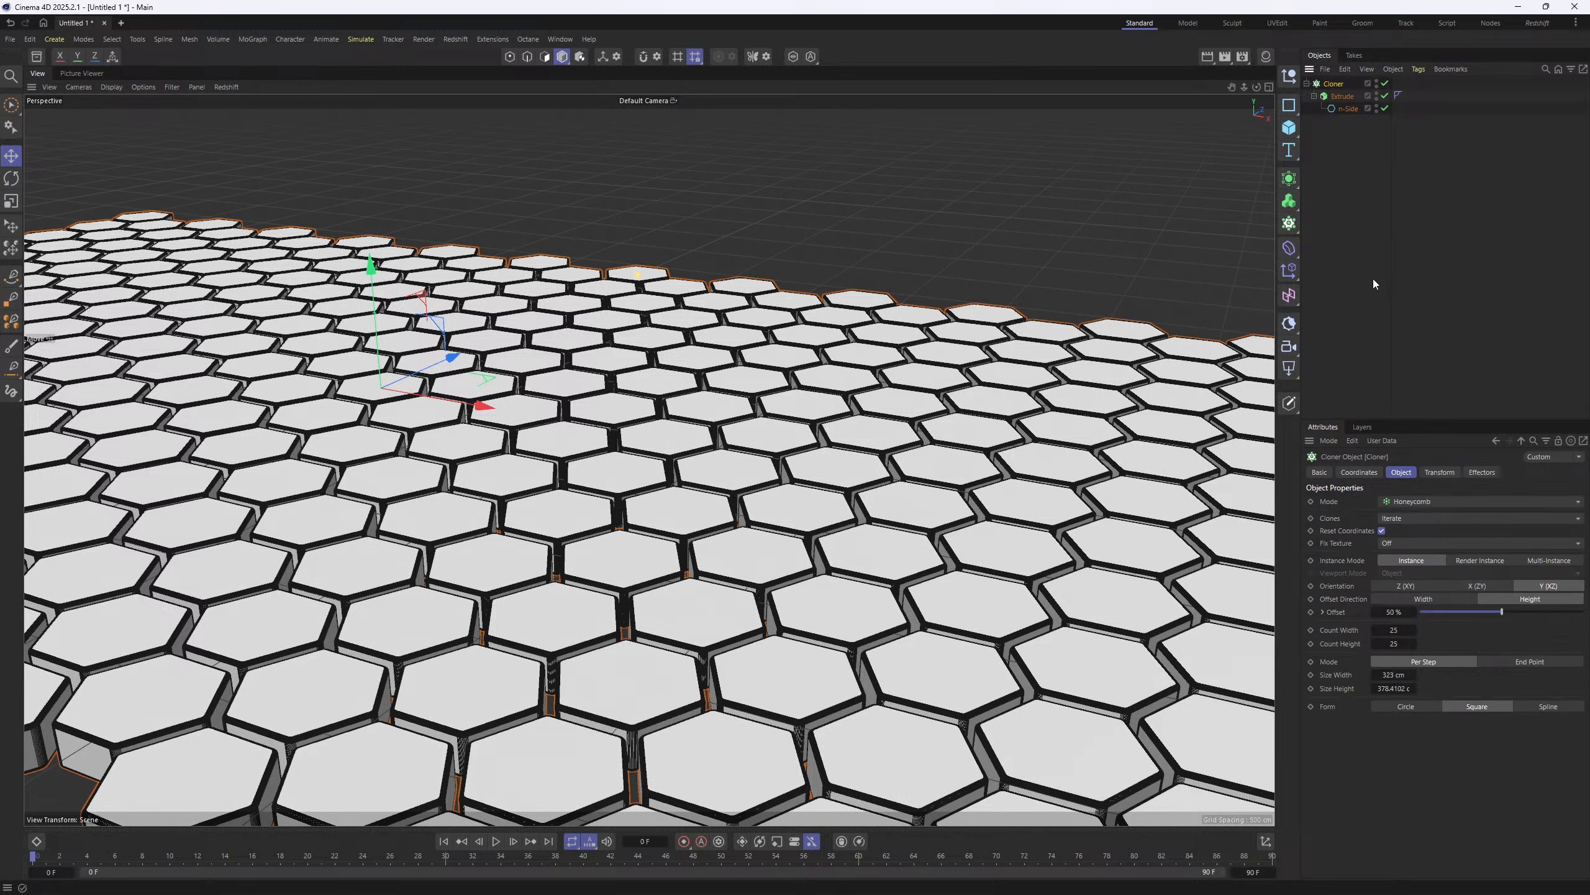
pyautogui.click(1289, 271)
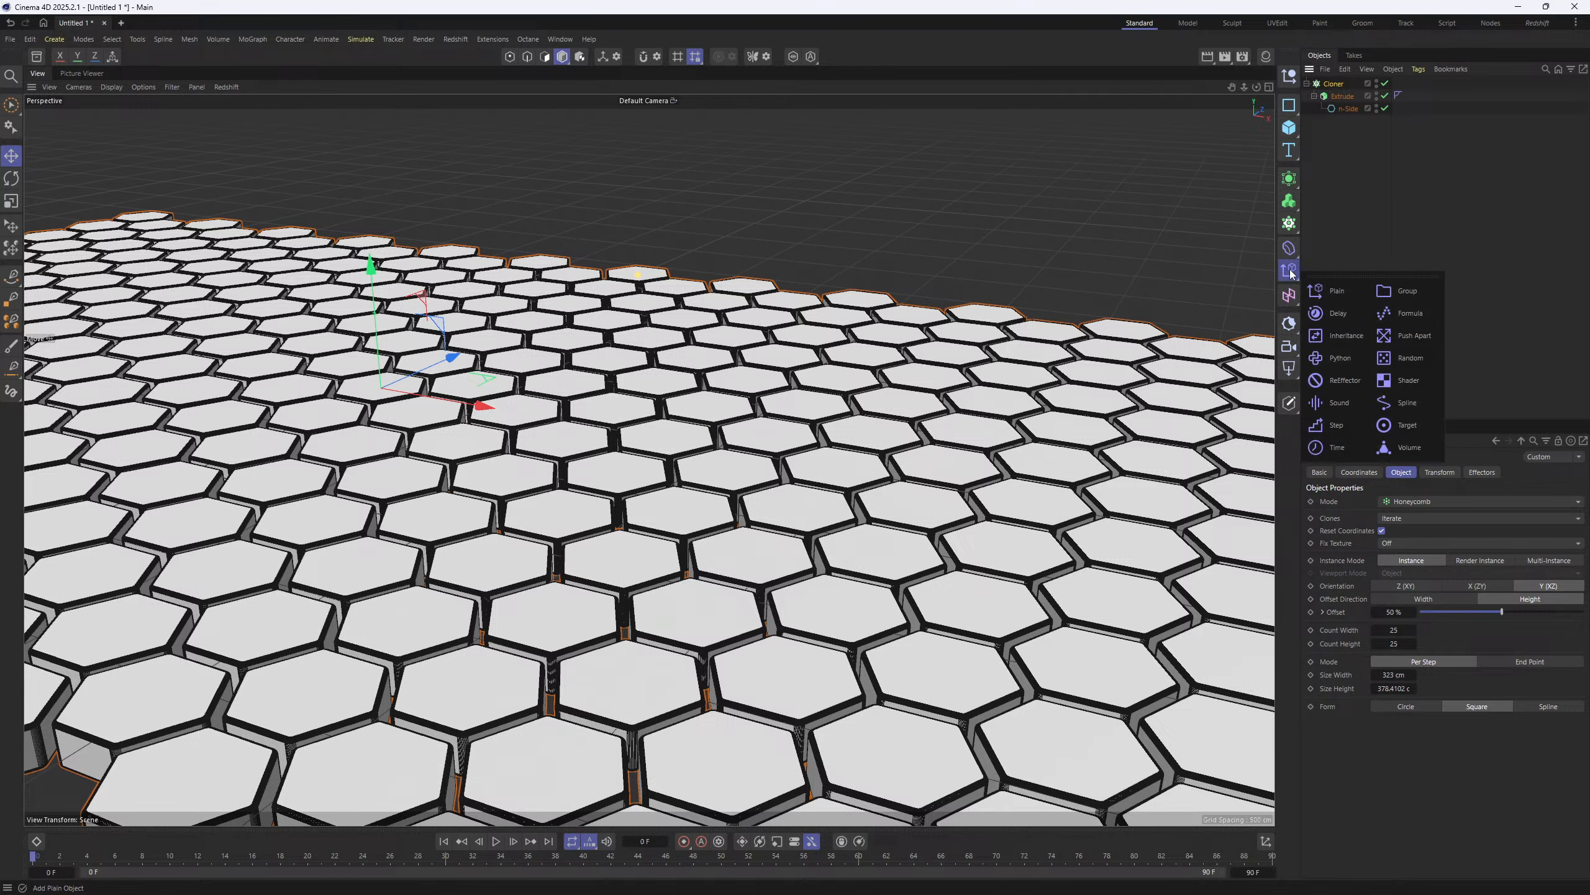
pyautogui.click(1409, 360)
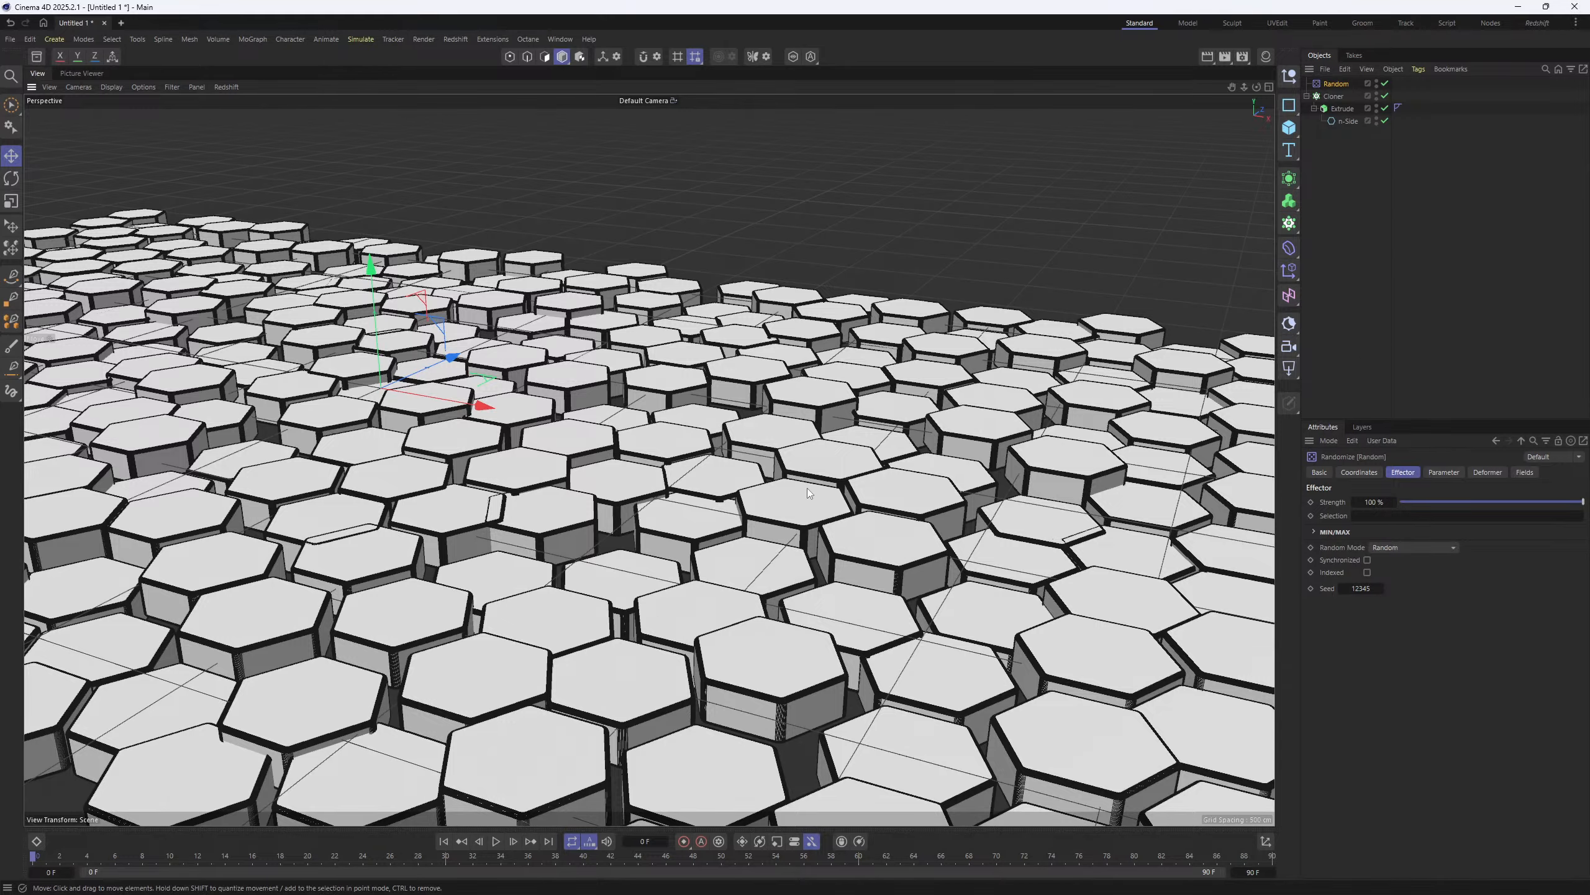
pyautogui.keyDown('alt'); pyautogui.moveTo(807, 487); pyautogui.dragTo(753, 406, button='middle'); pyautogui.keyUp('alt')
pyautogui.keyDown('alt'); pyautogui.moveTo(753, 407); pyautogui.dragTo(733, 466); pyautogui.keyUp('alt')
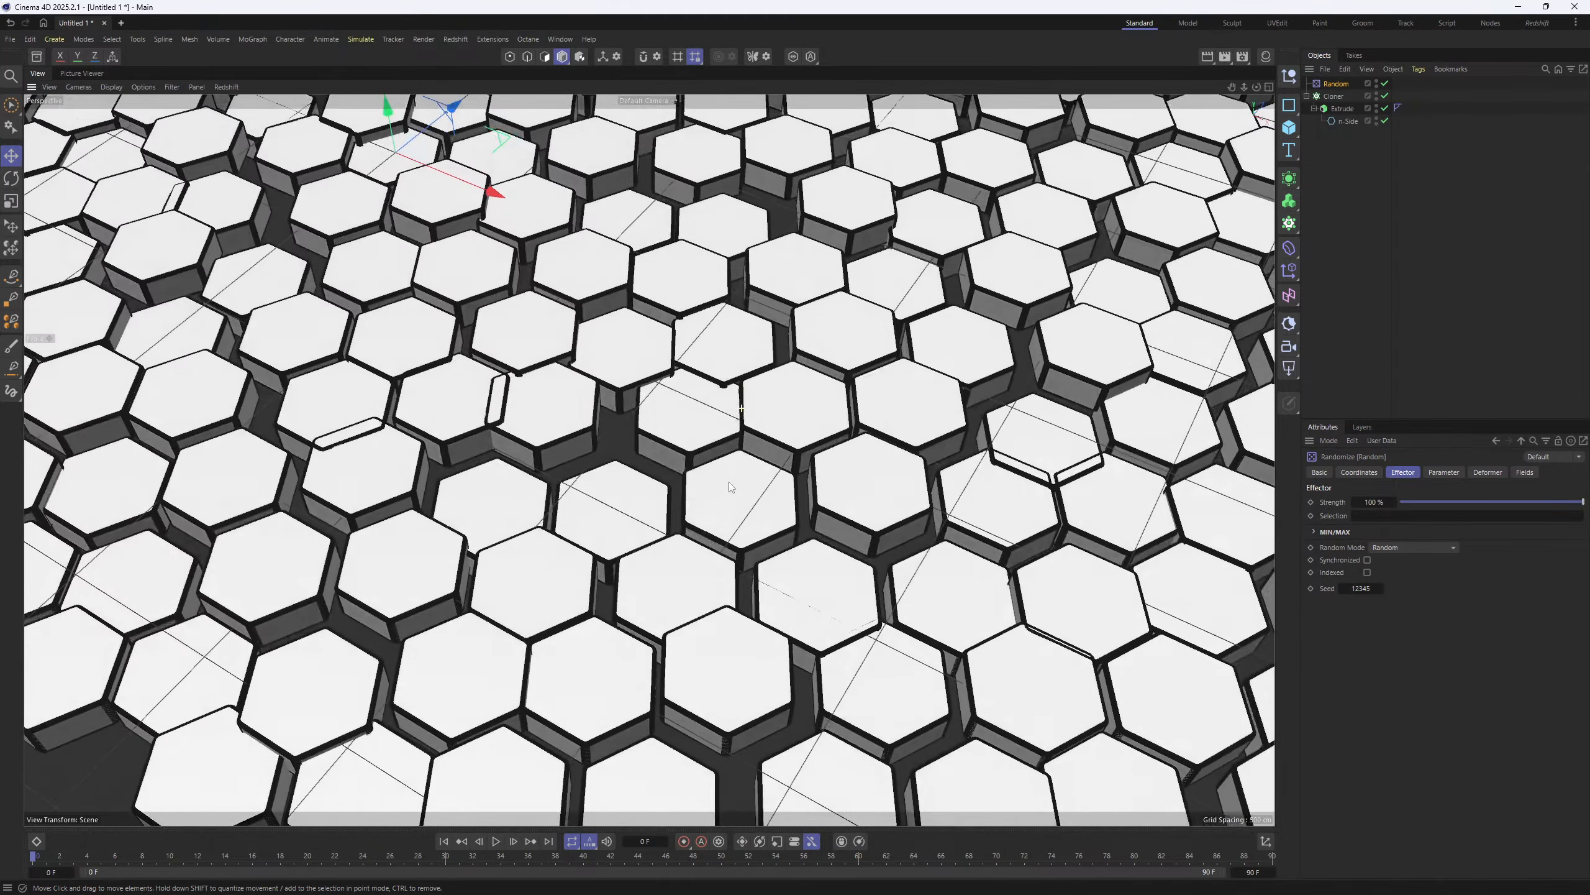
# - Limit the Random effector's position offset to the vertical axis, with X and Z at 0 cm and Y at 52 cm
pyautogui.click(1435, 473)
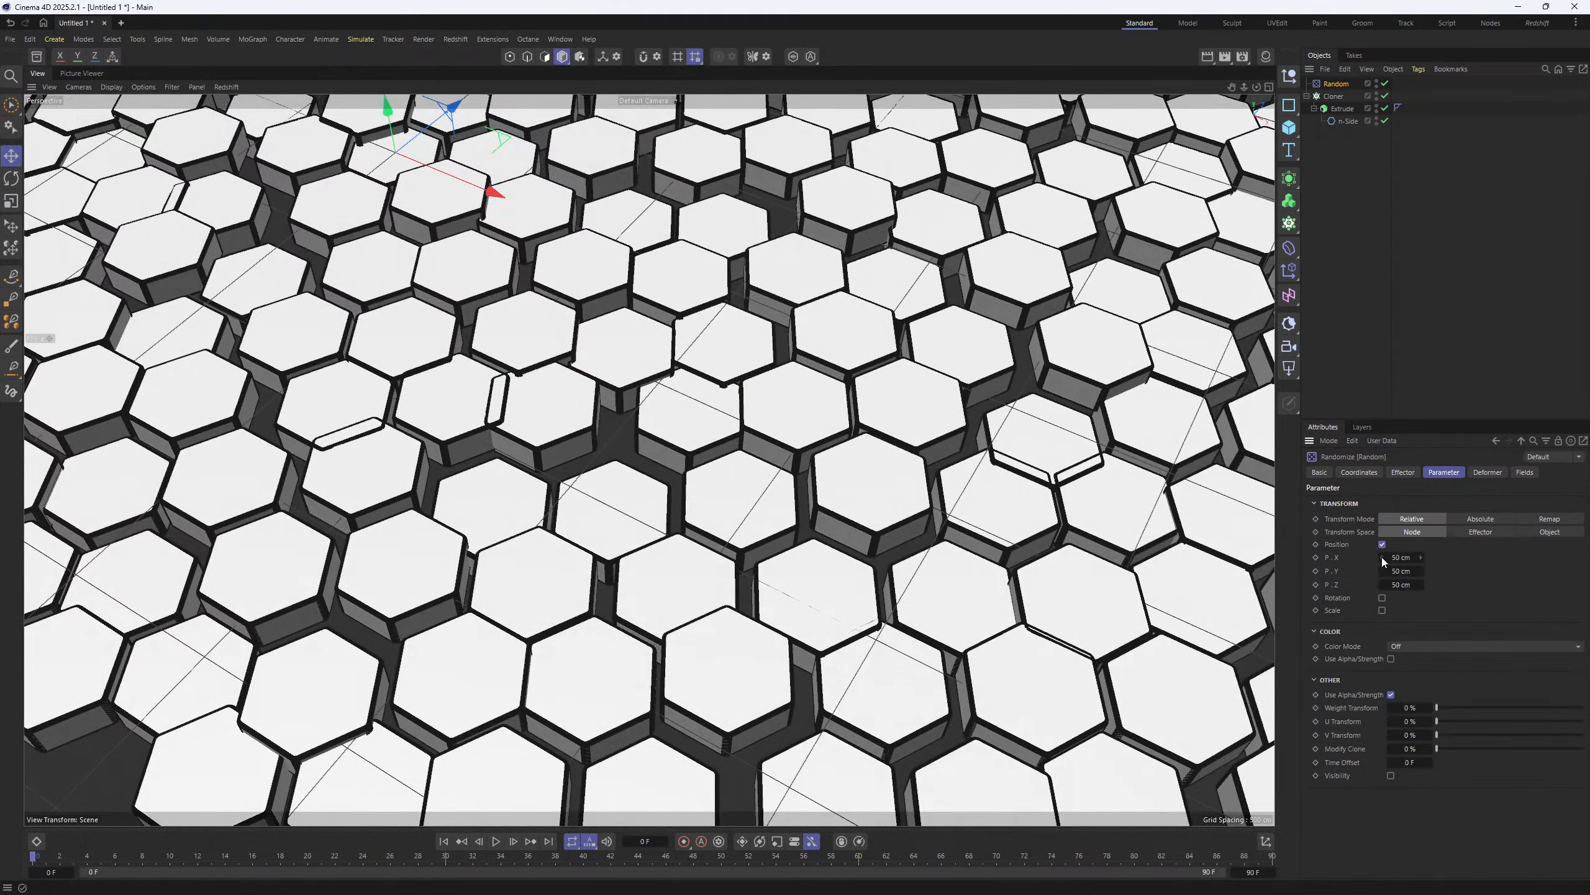
pyautogui.doubleClick(1400, 557)
pyautogui.write('0')
pyautogui.press('Return')
pyautogui.click(1395, 585)
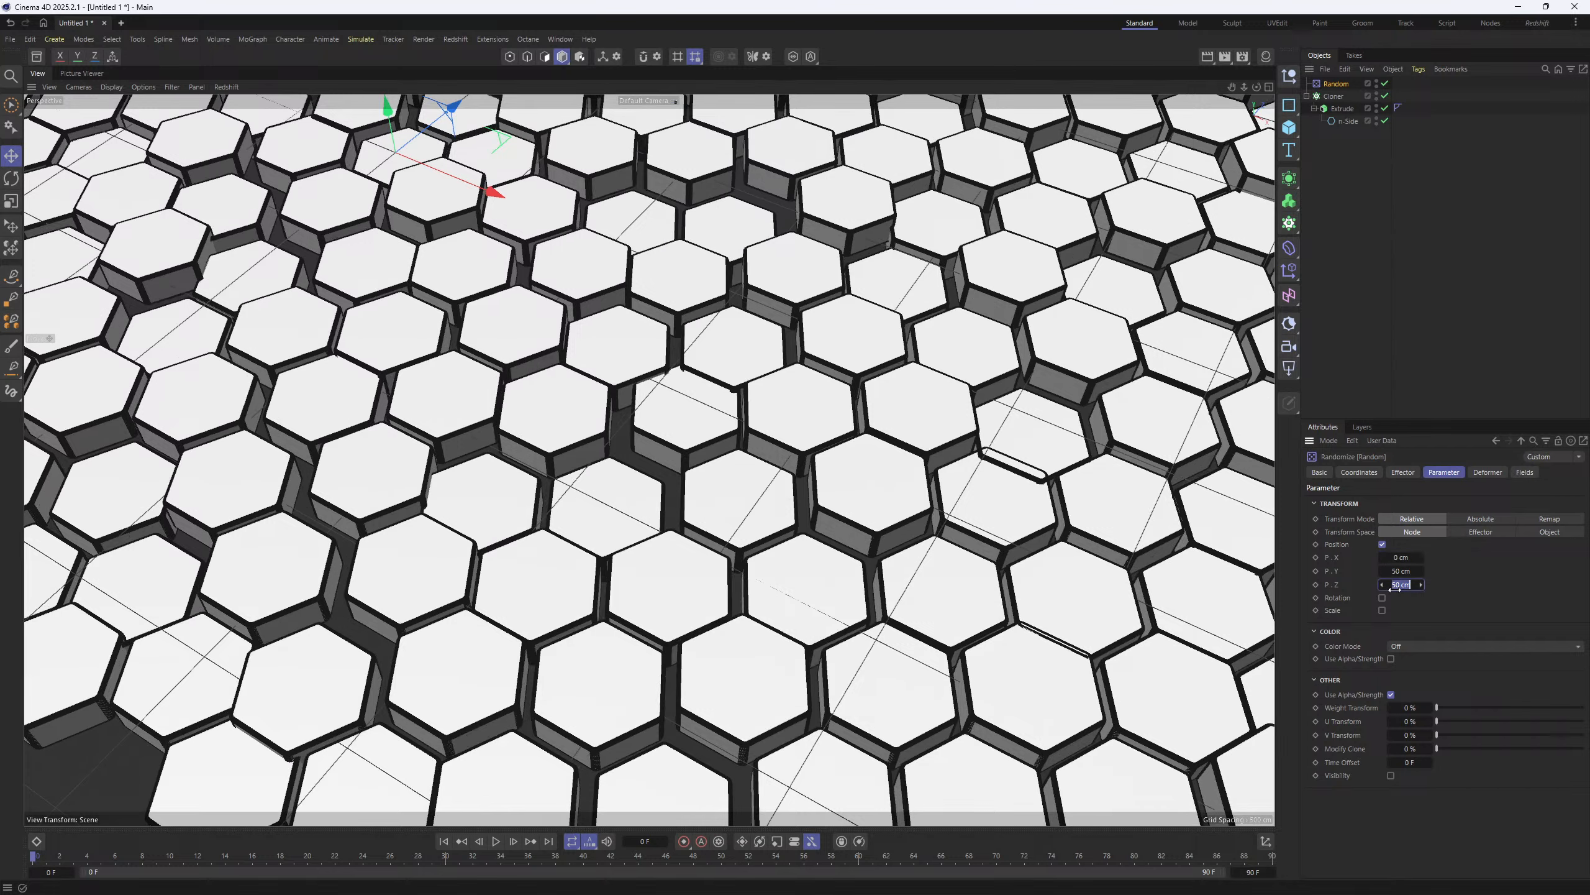
pyautogui.write('0')
pyautogui.press('Return')
pyautogui.keyDown('alt'); pyautogui.moveTo(734, 471); pyautogui.dragTo(789, 420); pyautogui.keyUp('alt')
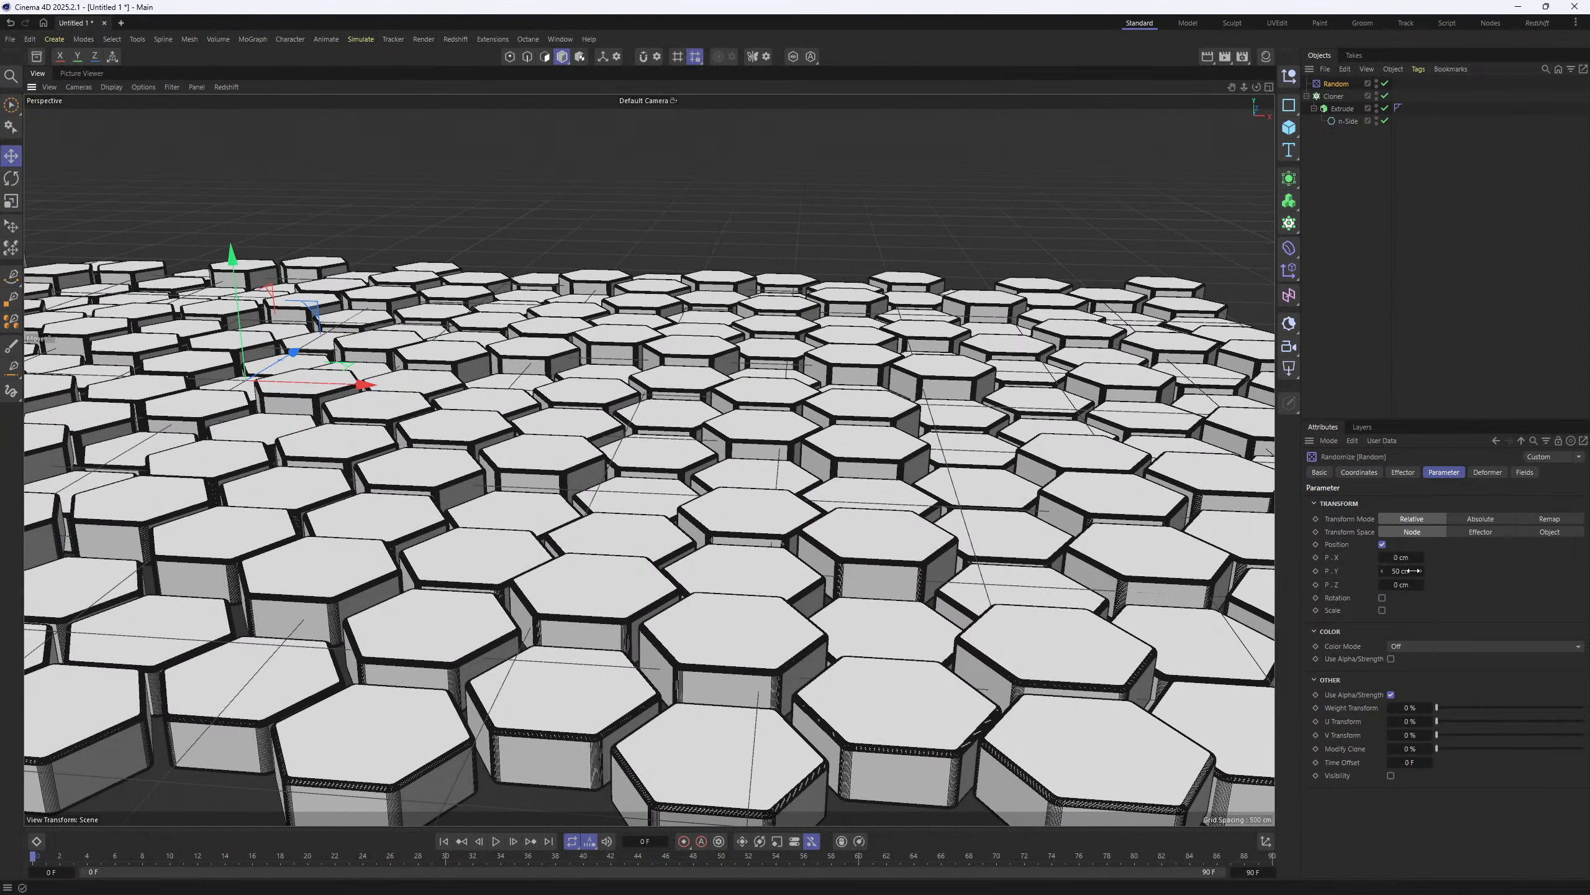
pyautogui.moveTo(1411, 571)
pyautogui.mouseDown()
pyautogui.moveTo(1435, 571)
pyautogui.moveTo(1418, 571)
pyautogui.mouseUp()
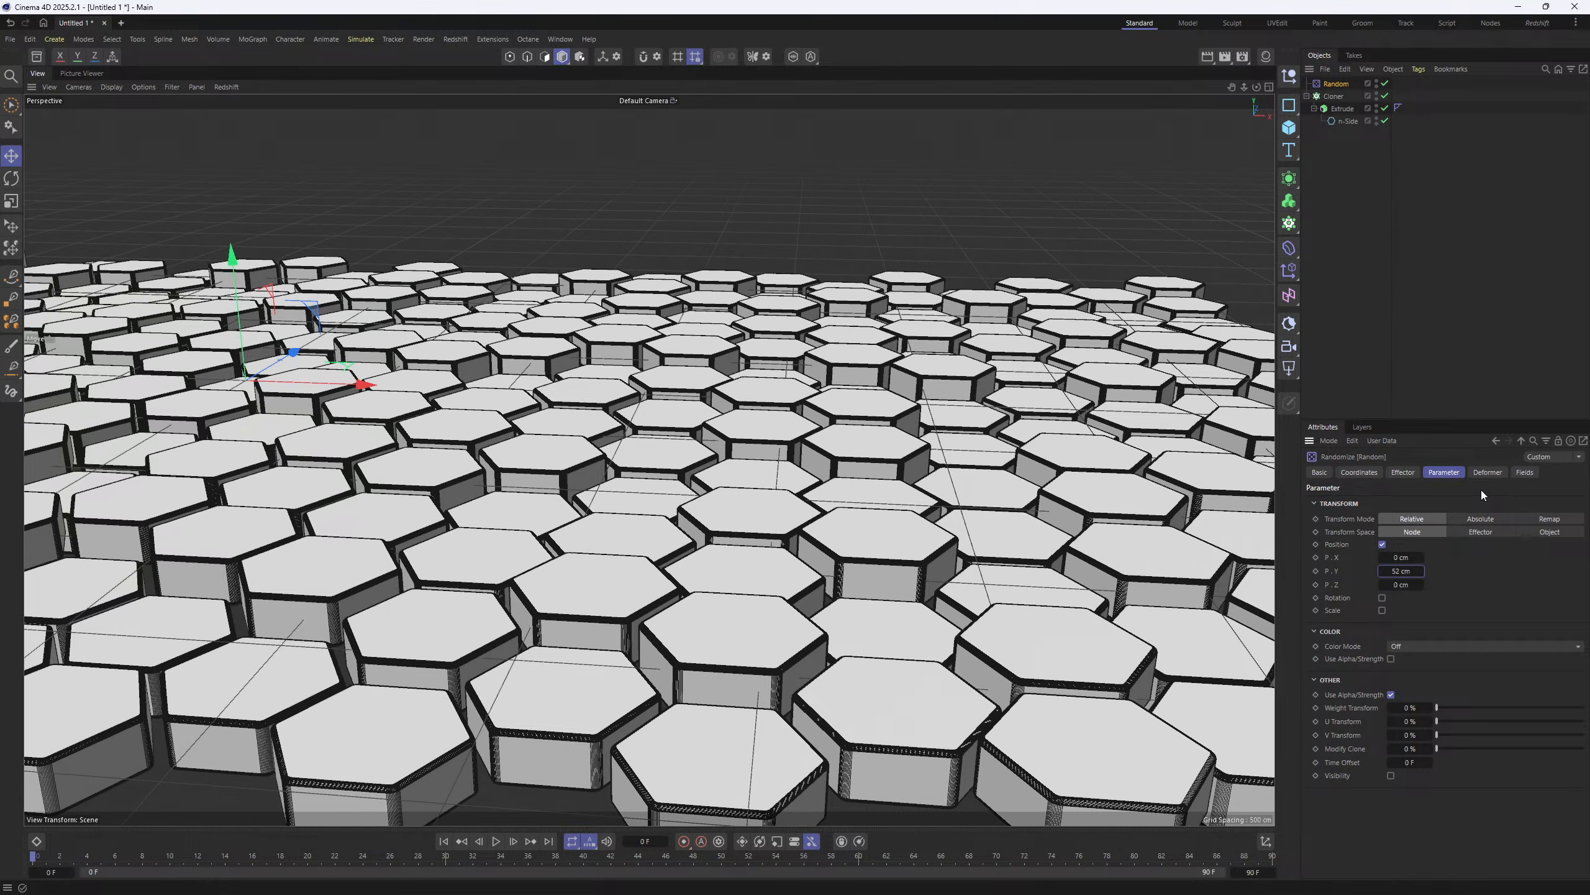
# - Try Noise as the Random effector's random mode and look through its other modes and Min/Max settings
pyautogui.click(1404, 473)
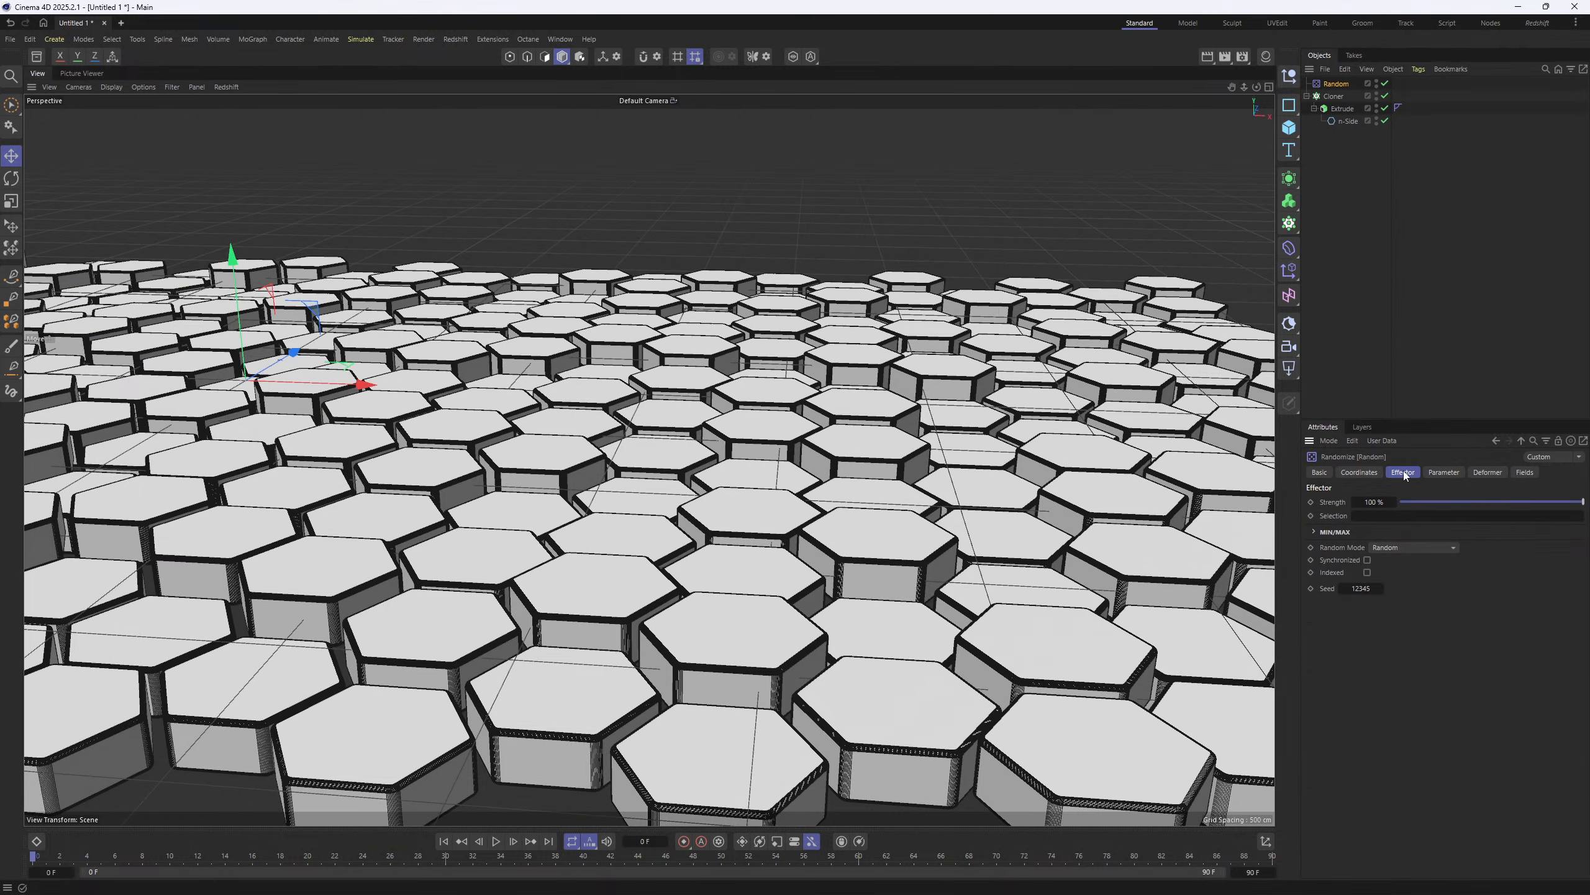
pyautogui.click(1407, 548)
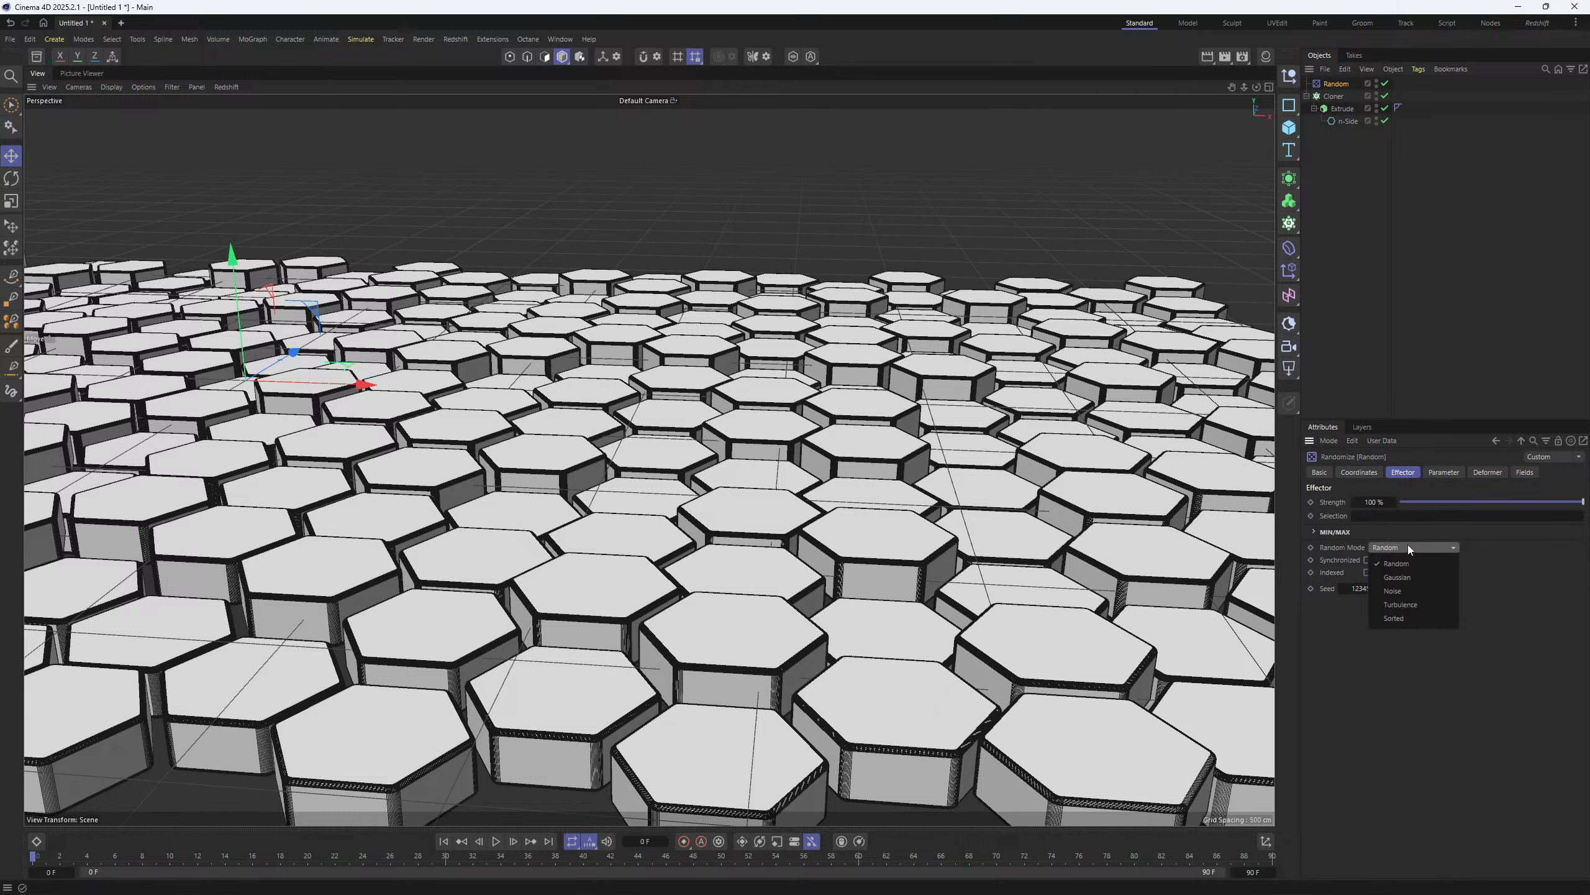
pyautogui.click(1410, 591)
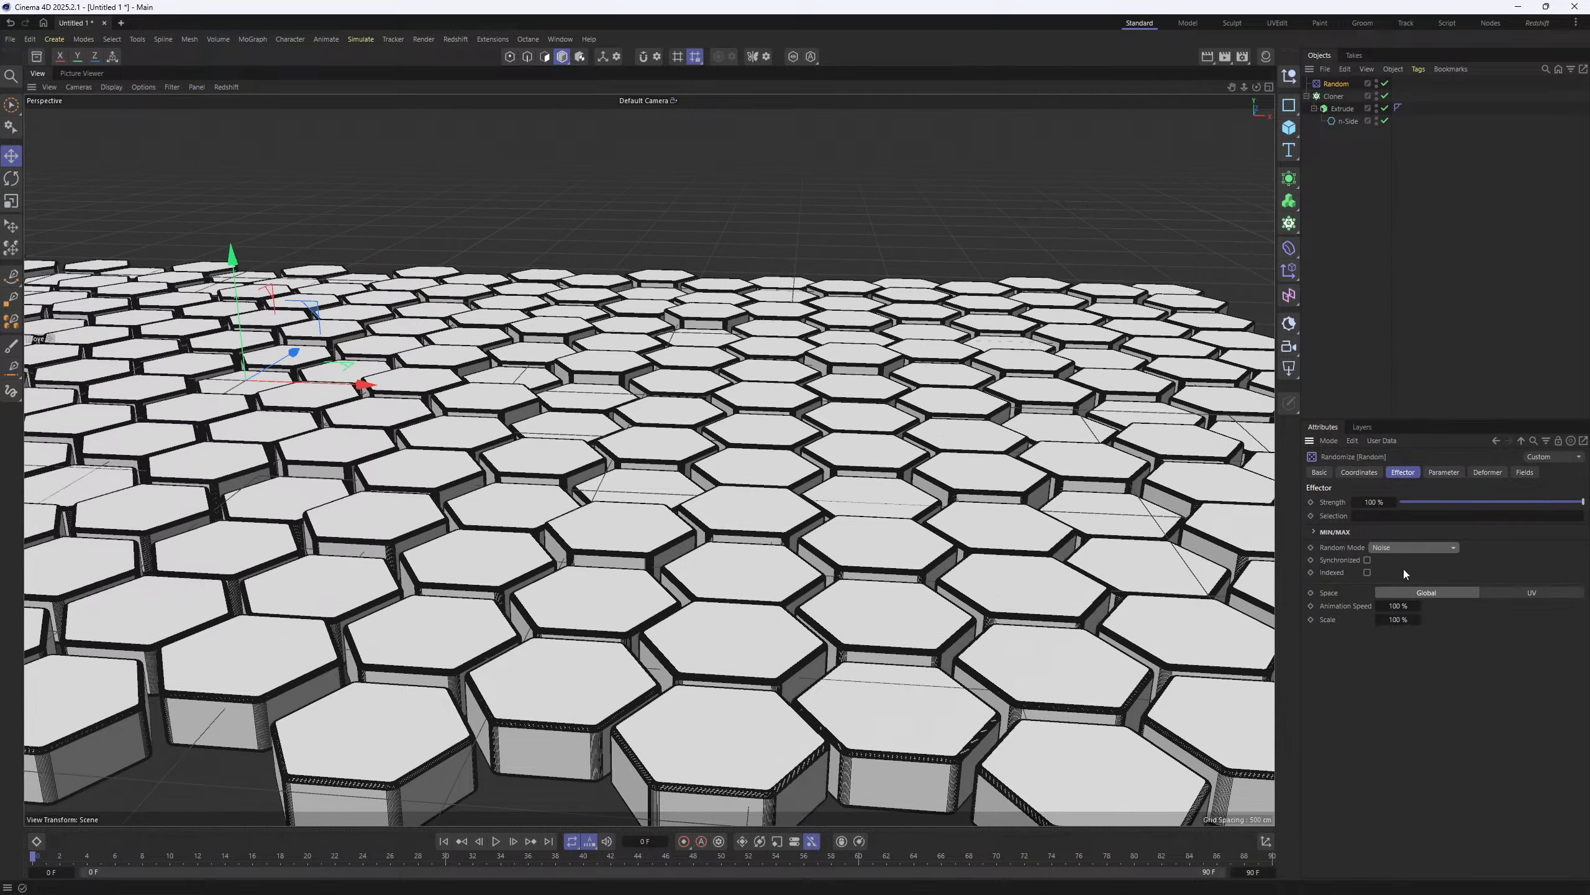
pyautogui.keyDown('alt'); pyautogui.moveTo(945, 550); pyautogui.dragTo(855, 592); pyautogui.keyUp('alt')
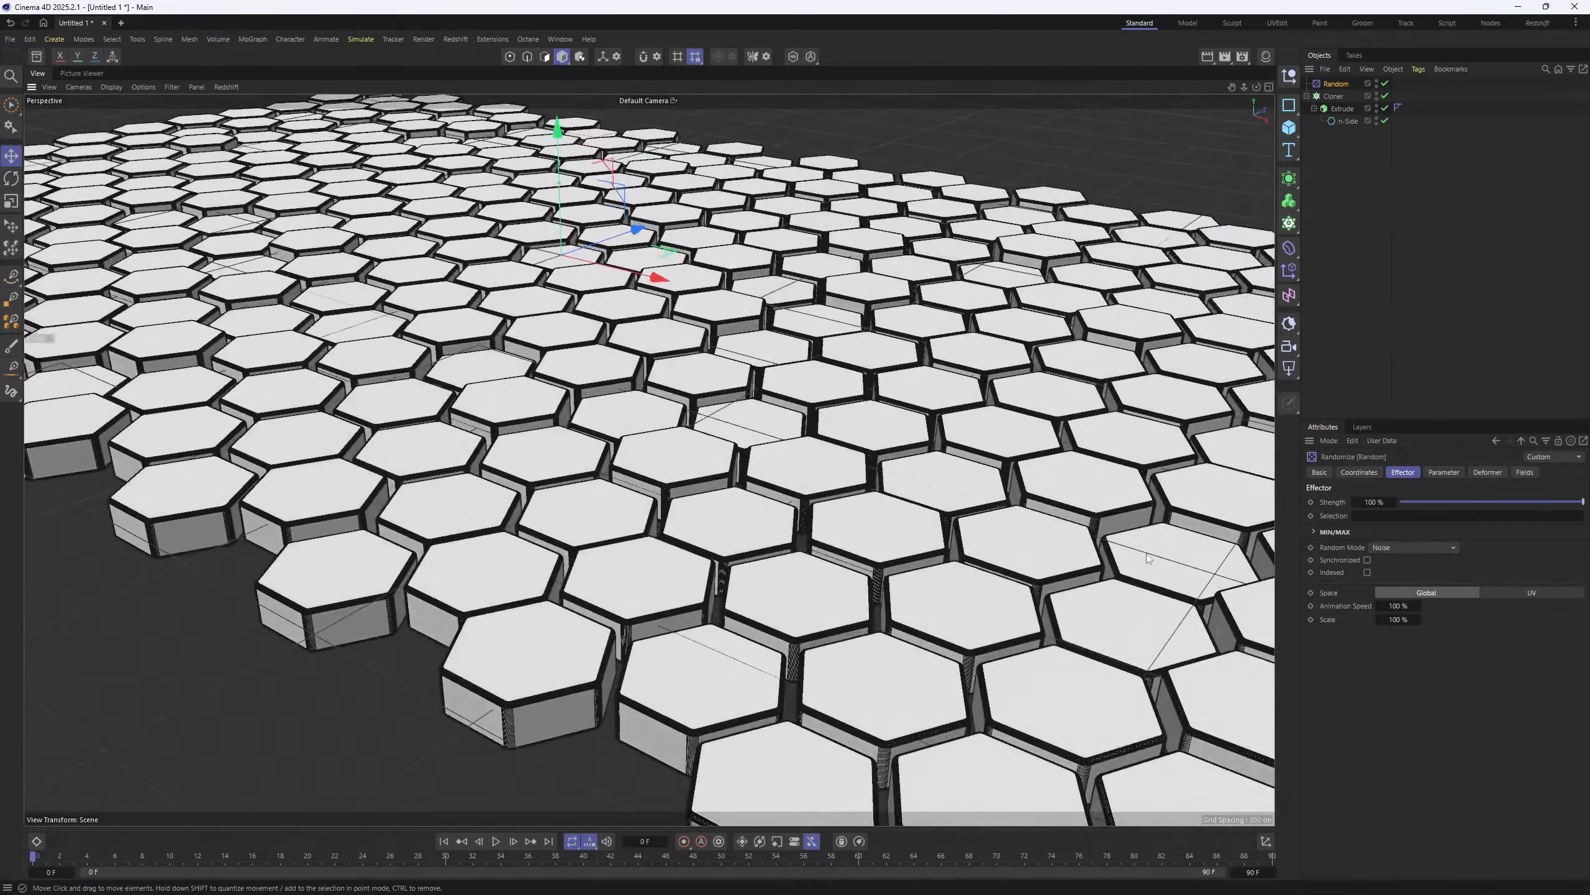
pyautogui.click(1315, 533)
pyautogui.click(1314, 533)
pyautogui.click(1401, 547)
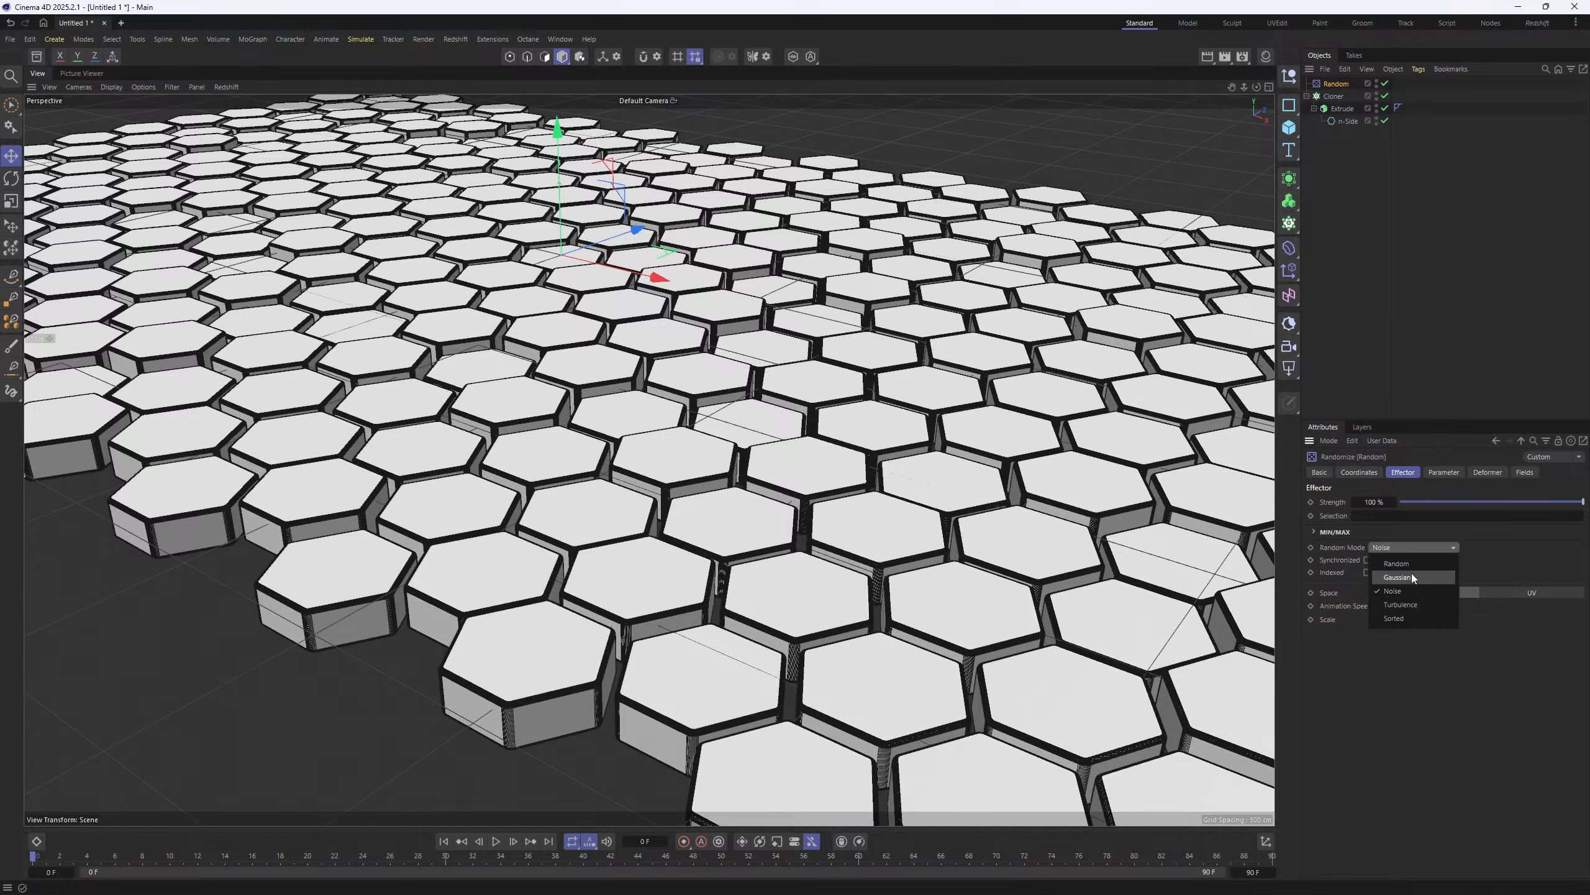
pyautogui.click(1539, 563)
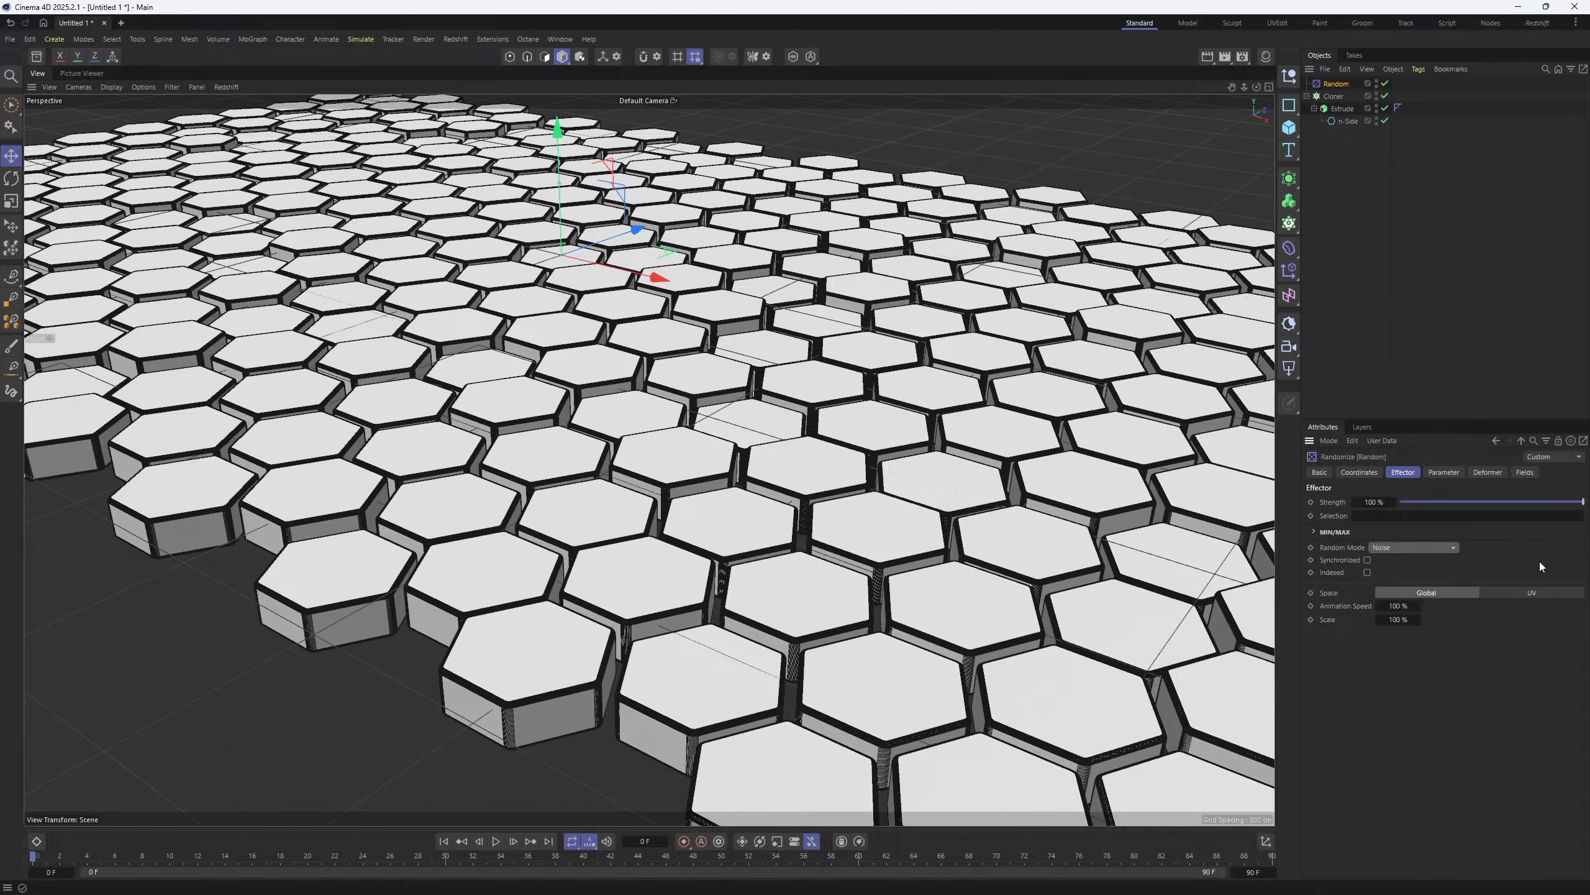
pyautogui.keyDown('alt'); pyautogui.moveTo(805, 501); pyautogui.dragTo(757, 486); pyautogui.keyUp('alt')
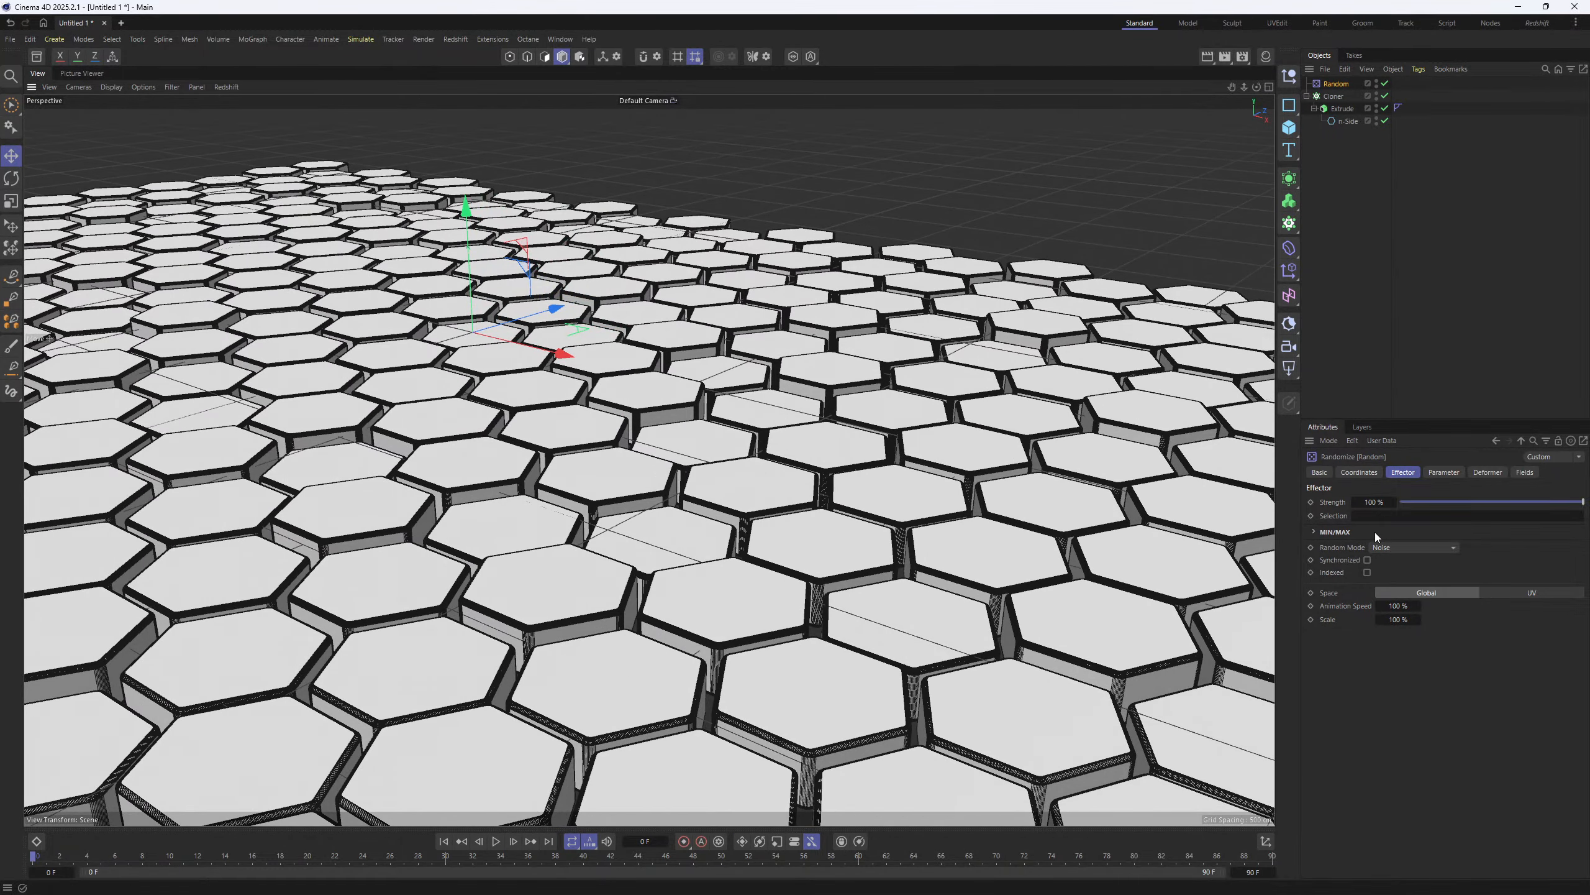
pyautogui.click(1315, 533)
pyautogui.click(1315, 532)
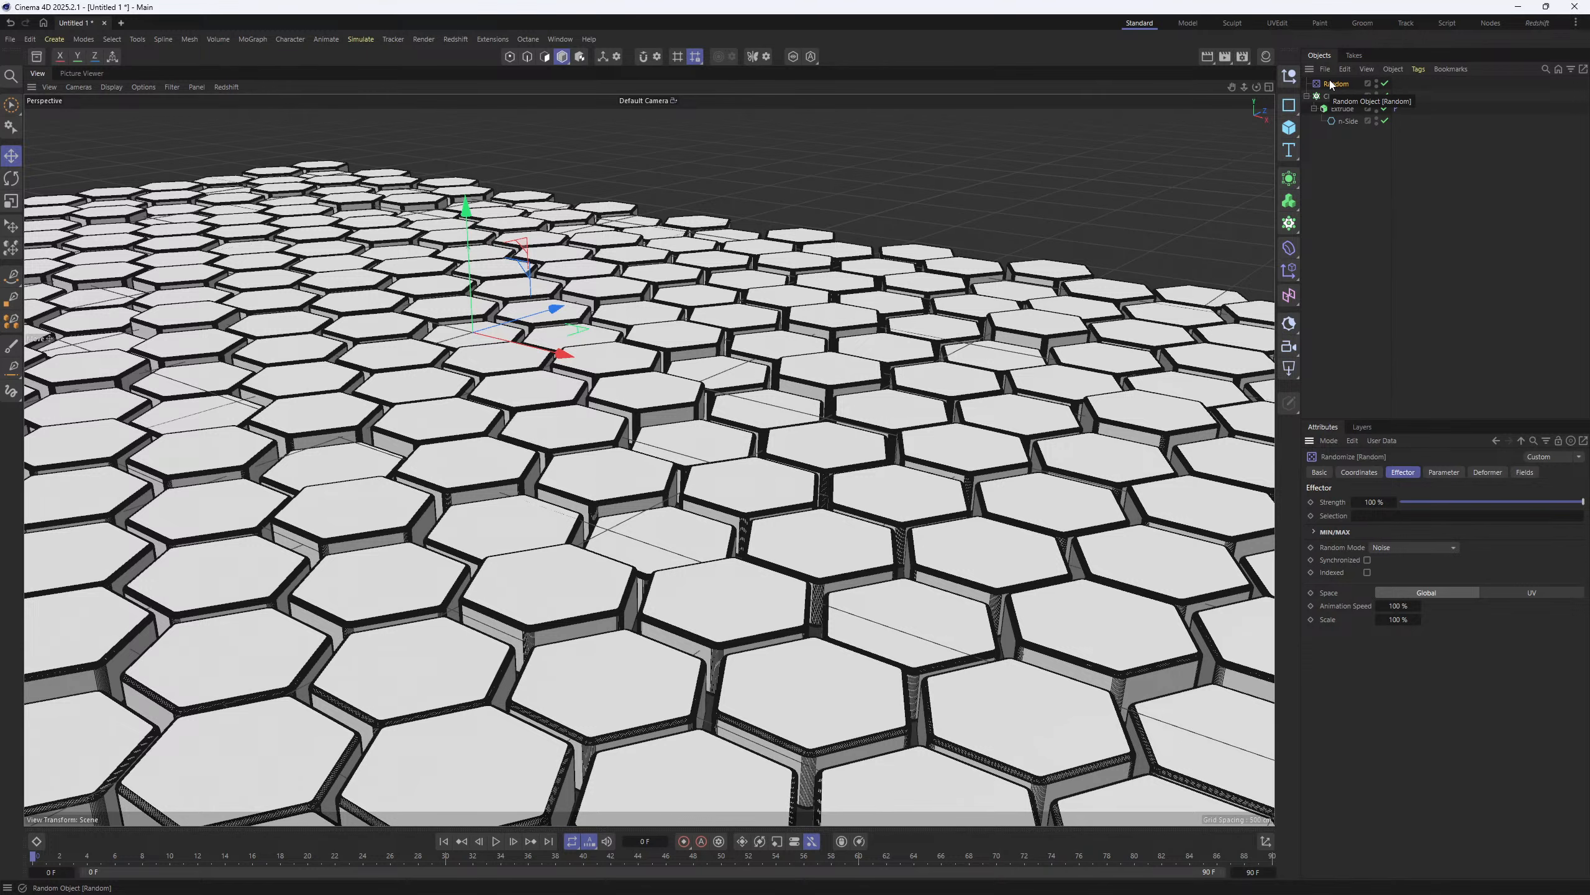
# - Replace the Random effector with a Shader effector applied to the Cloner
pyautogui.press('Delete')
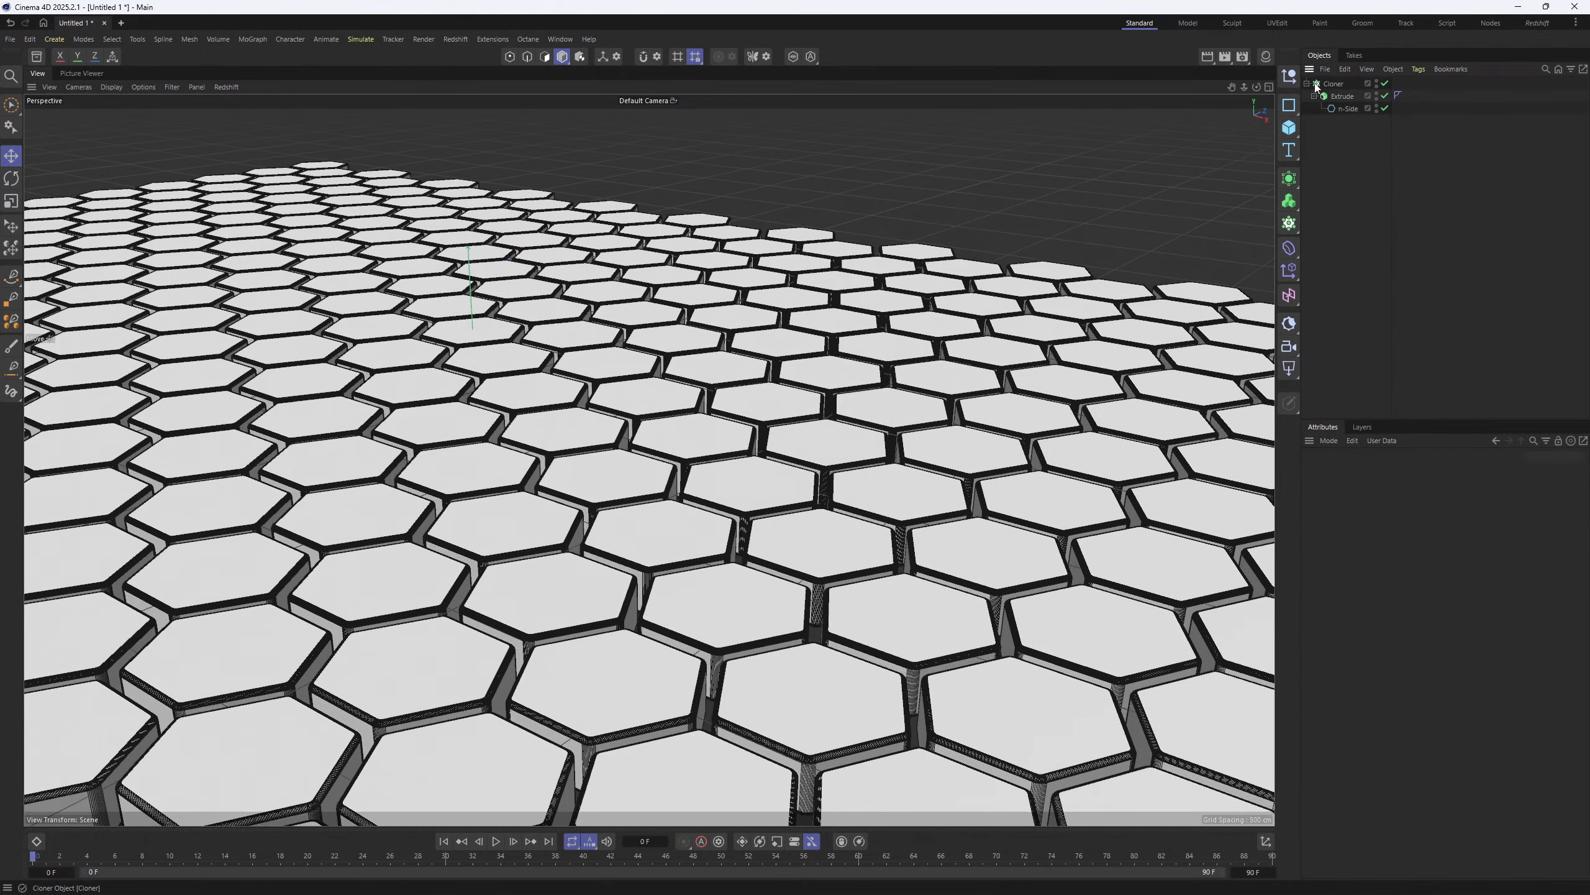
pyautogui.click(1320, 87)
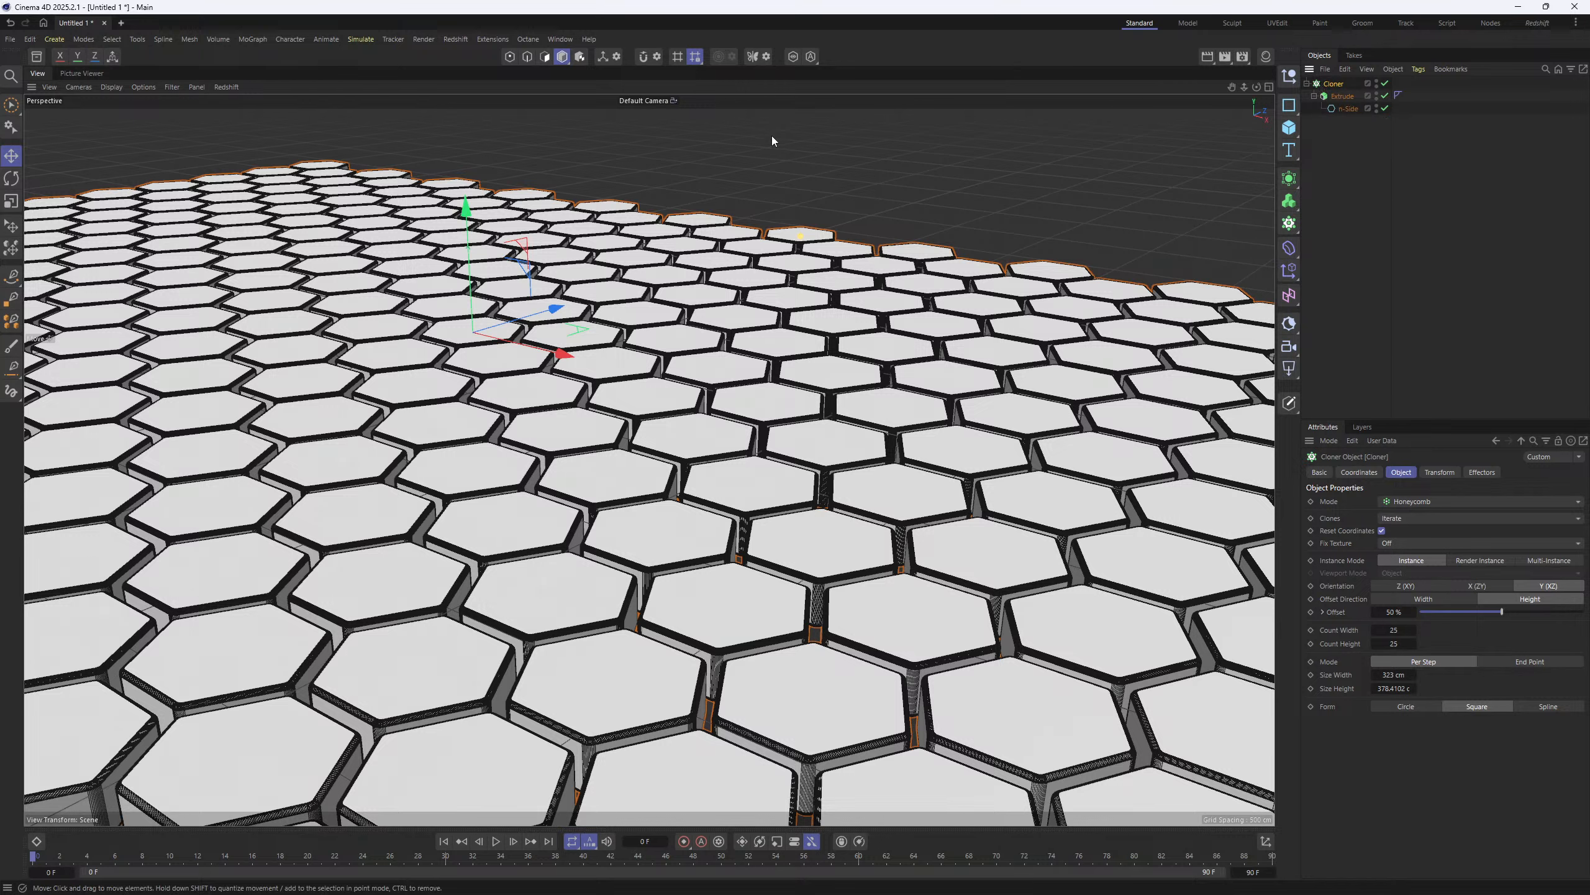
pyautogui.click(1288, 271)
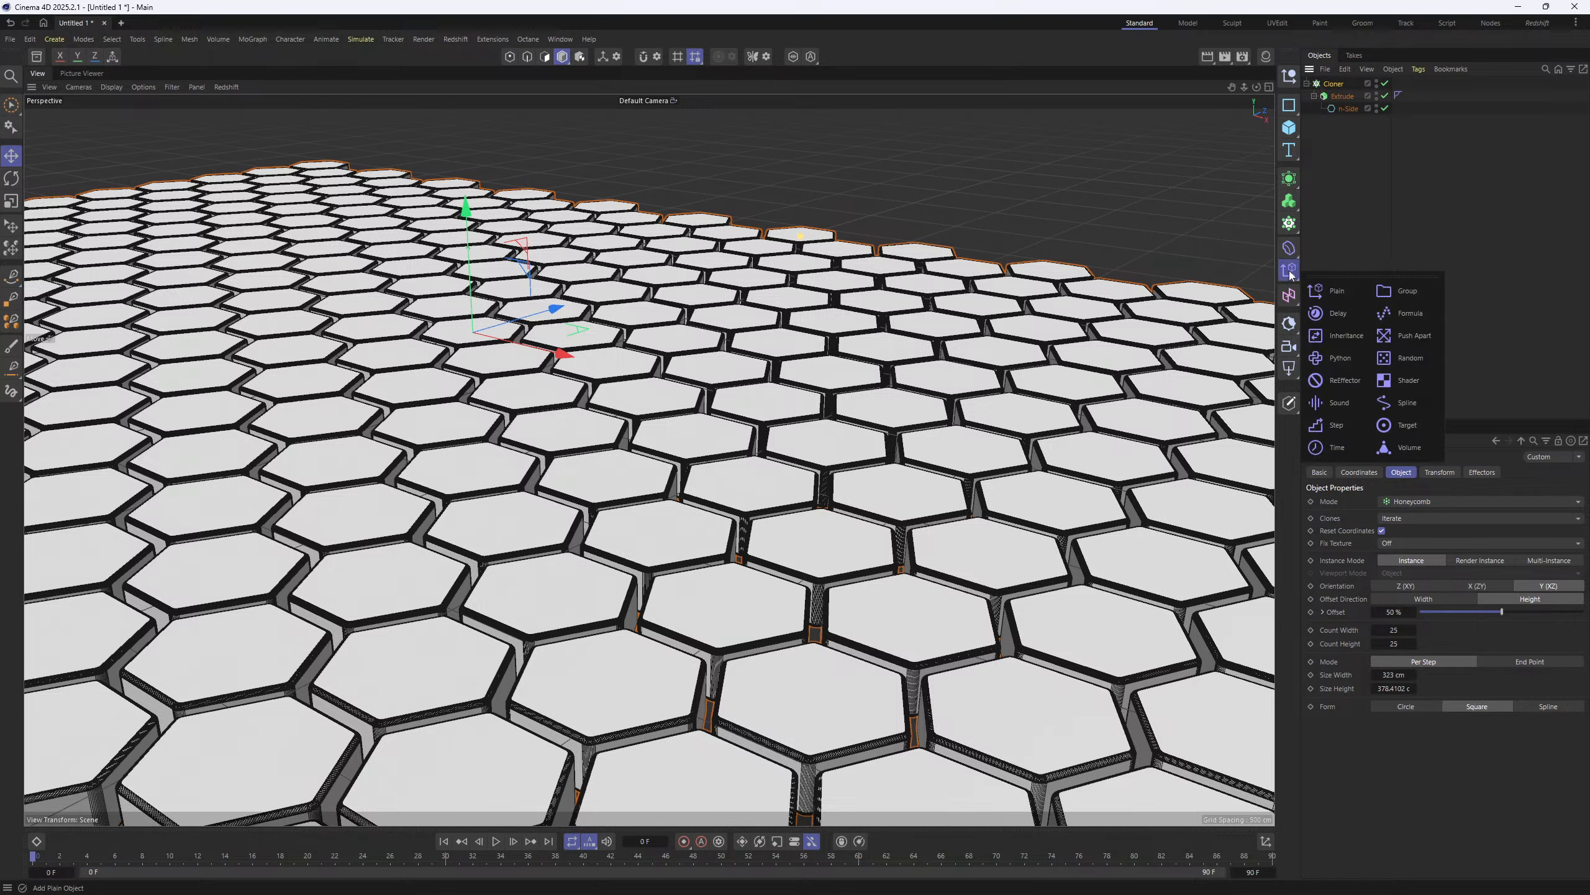
pyautogui.click(1419, 382)
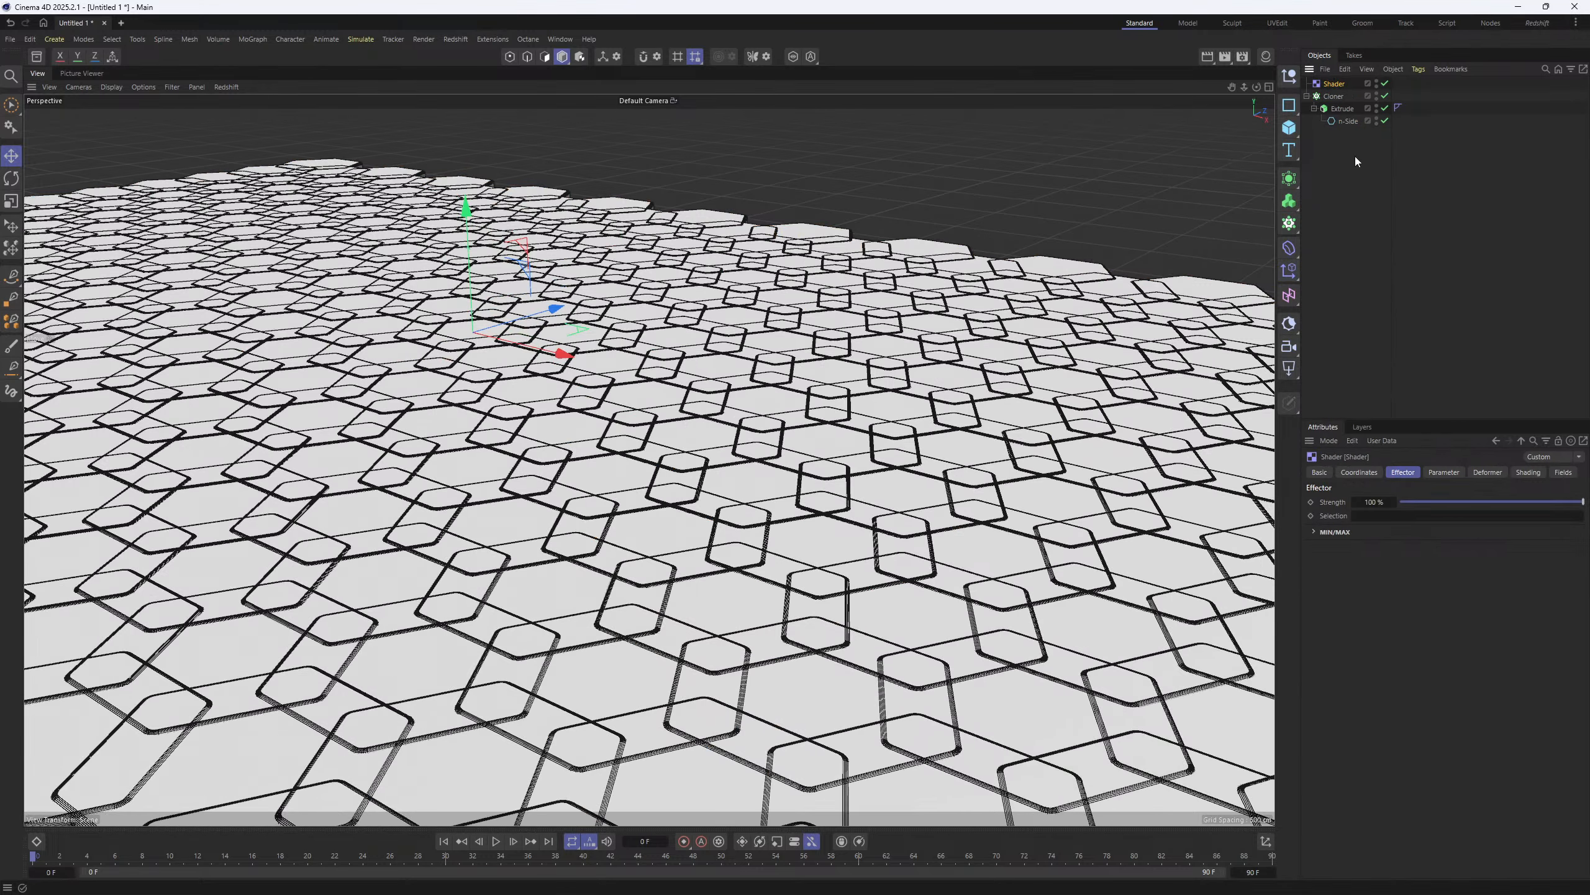
# - Make the Shader effector affect position instead of scale, with a Y offset of 138 cm
pyautogui.click(1443, 472)
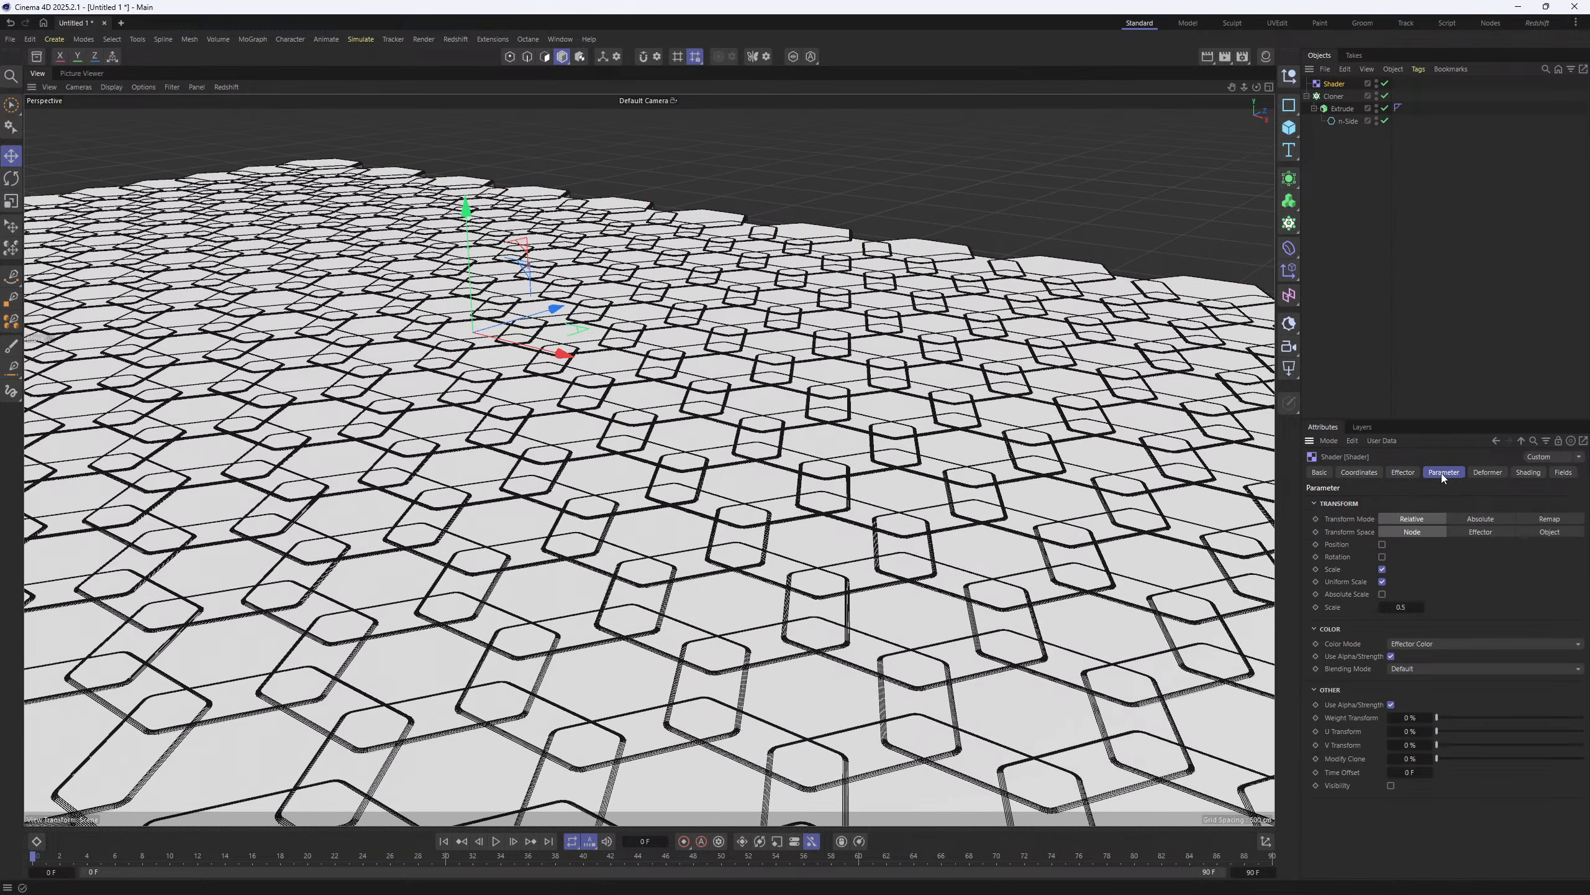
pyautogui.click(1382, 569)
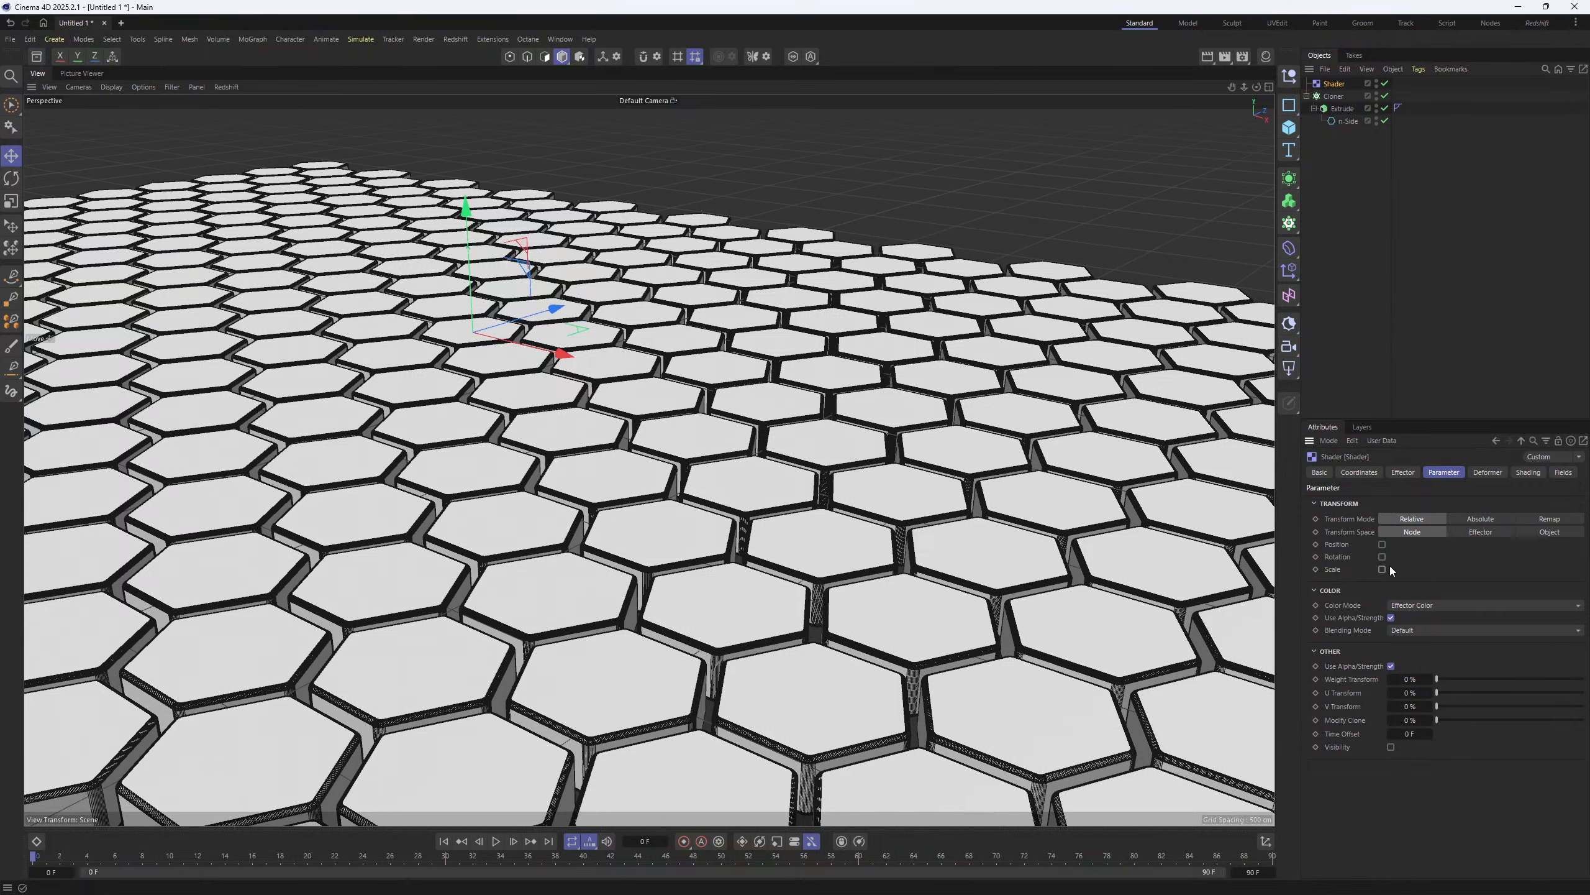
pyautogui.click(1382, 544)
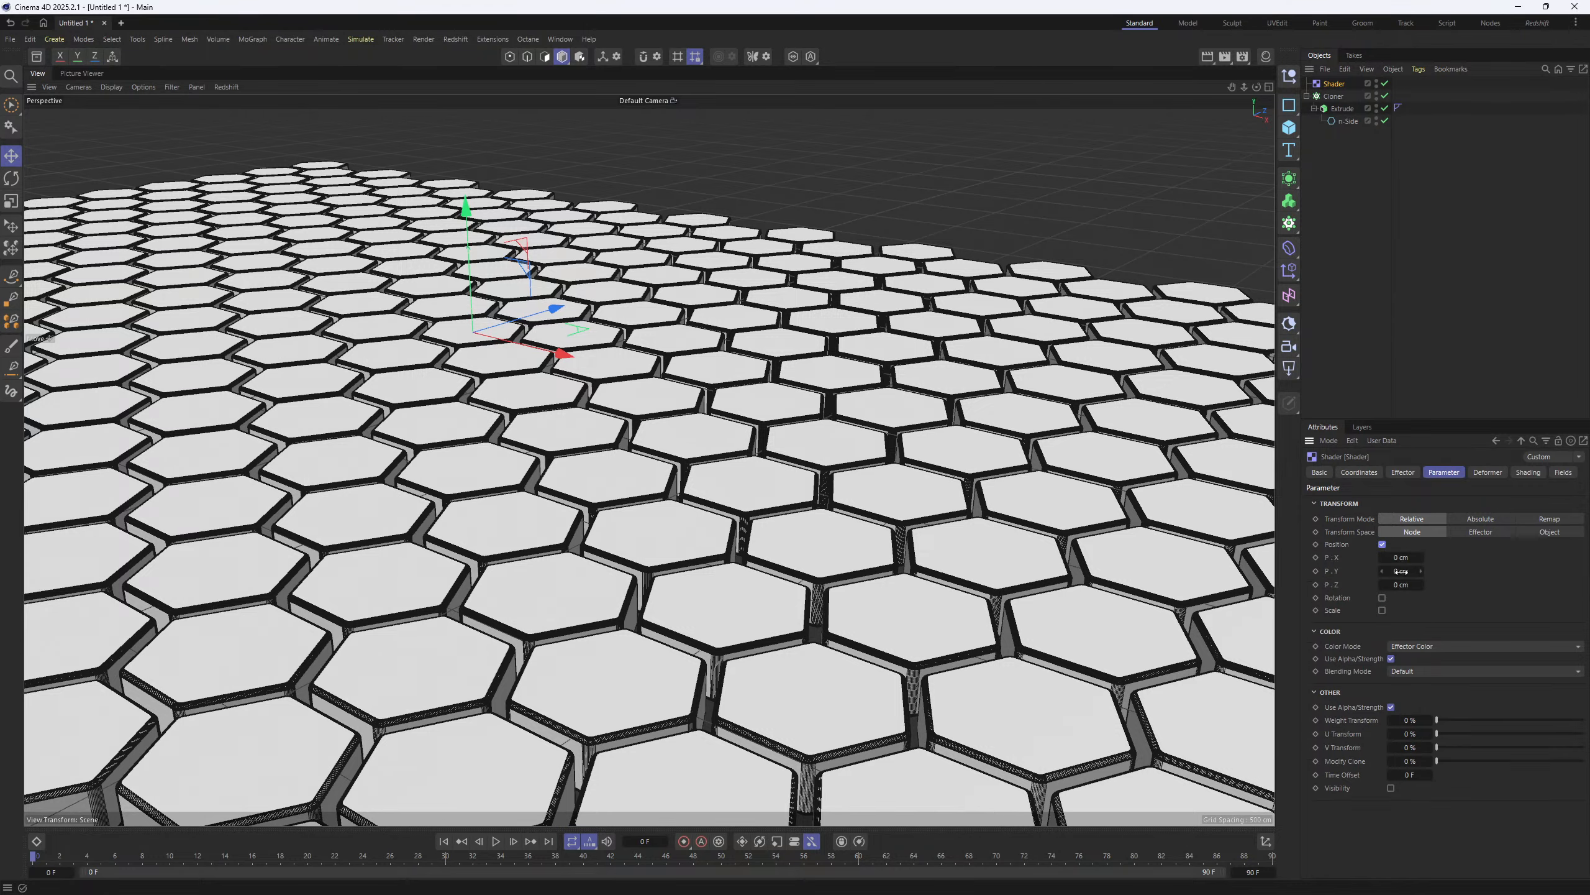
pyautogui.moveTo(1401, 571); pyautogui.dragTo(1462, 571)
pyautogui.scroll(-3, 745, 517)
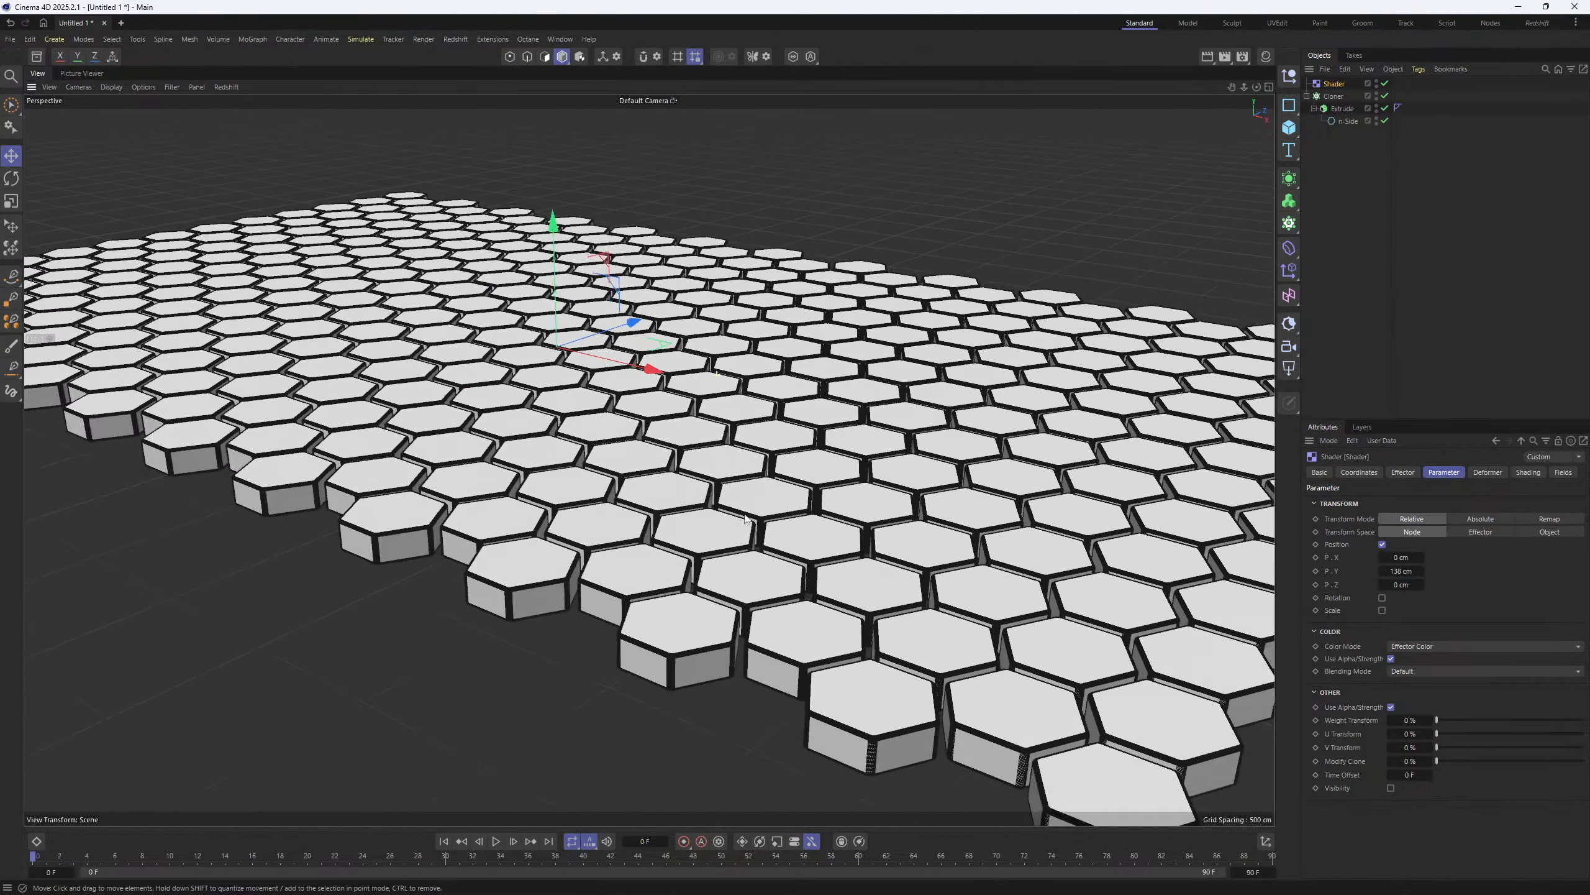
# - Load a Noise shader as the Shader effector's custom shader so it varies the tile heights
pyautogui.keyDown('alt'); pyautogui.moveTo(745, 518); pyautogui.dragTo(697, 331); pyautogui.keyUp('alt')
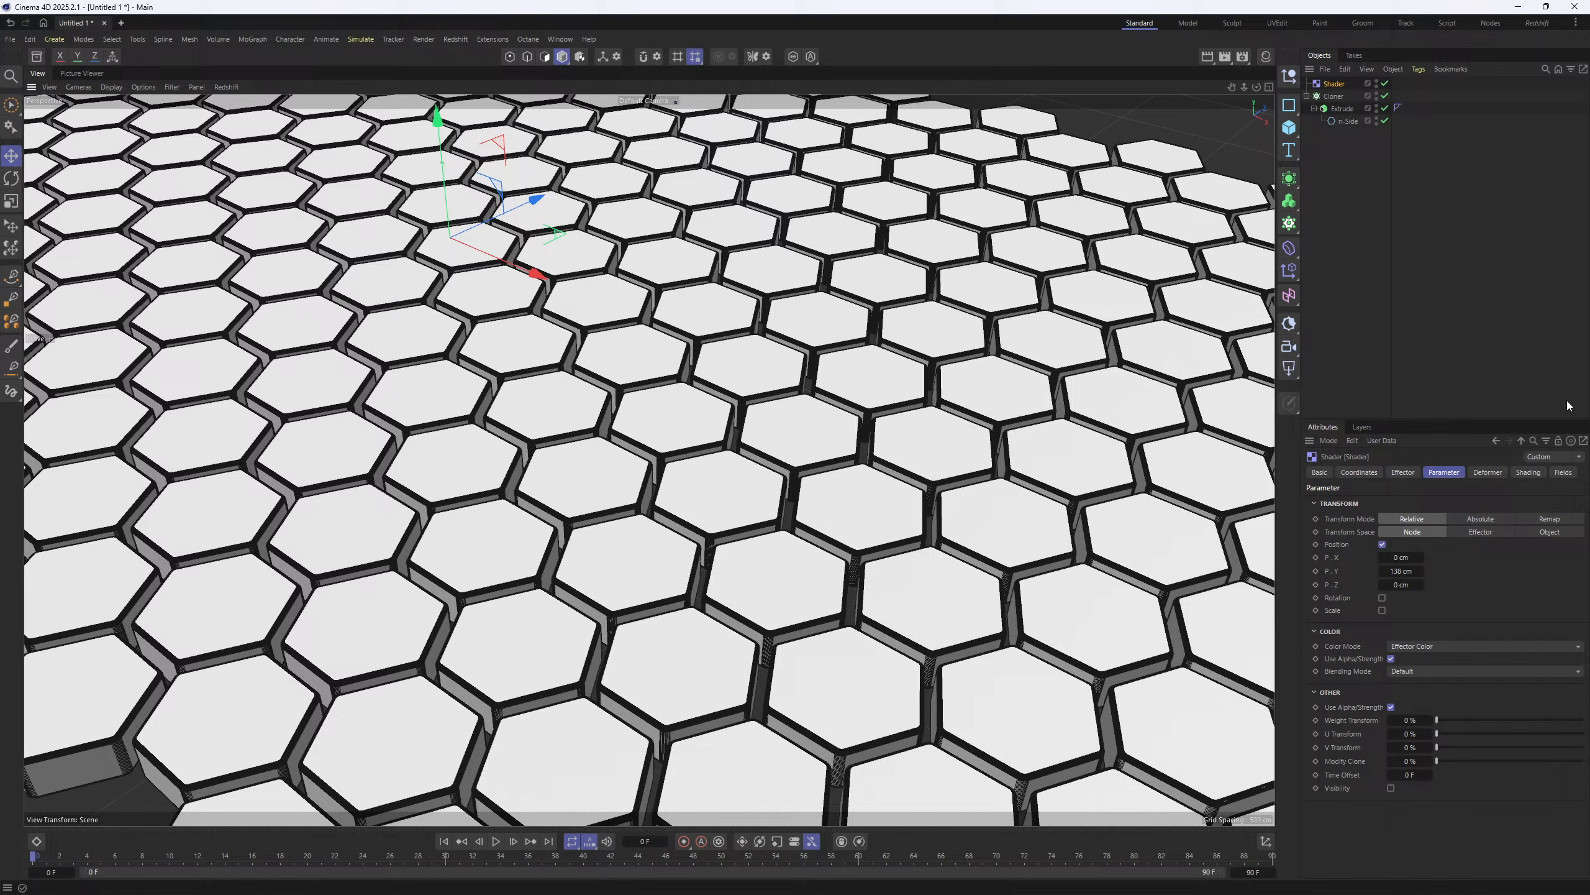
pyautogui.click(1528, 472)
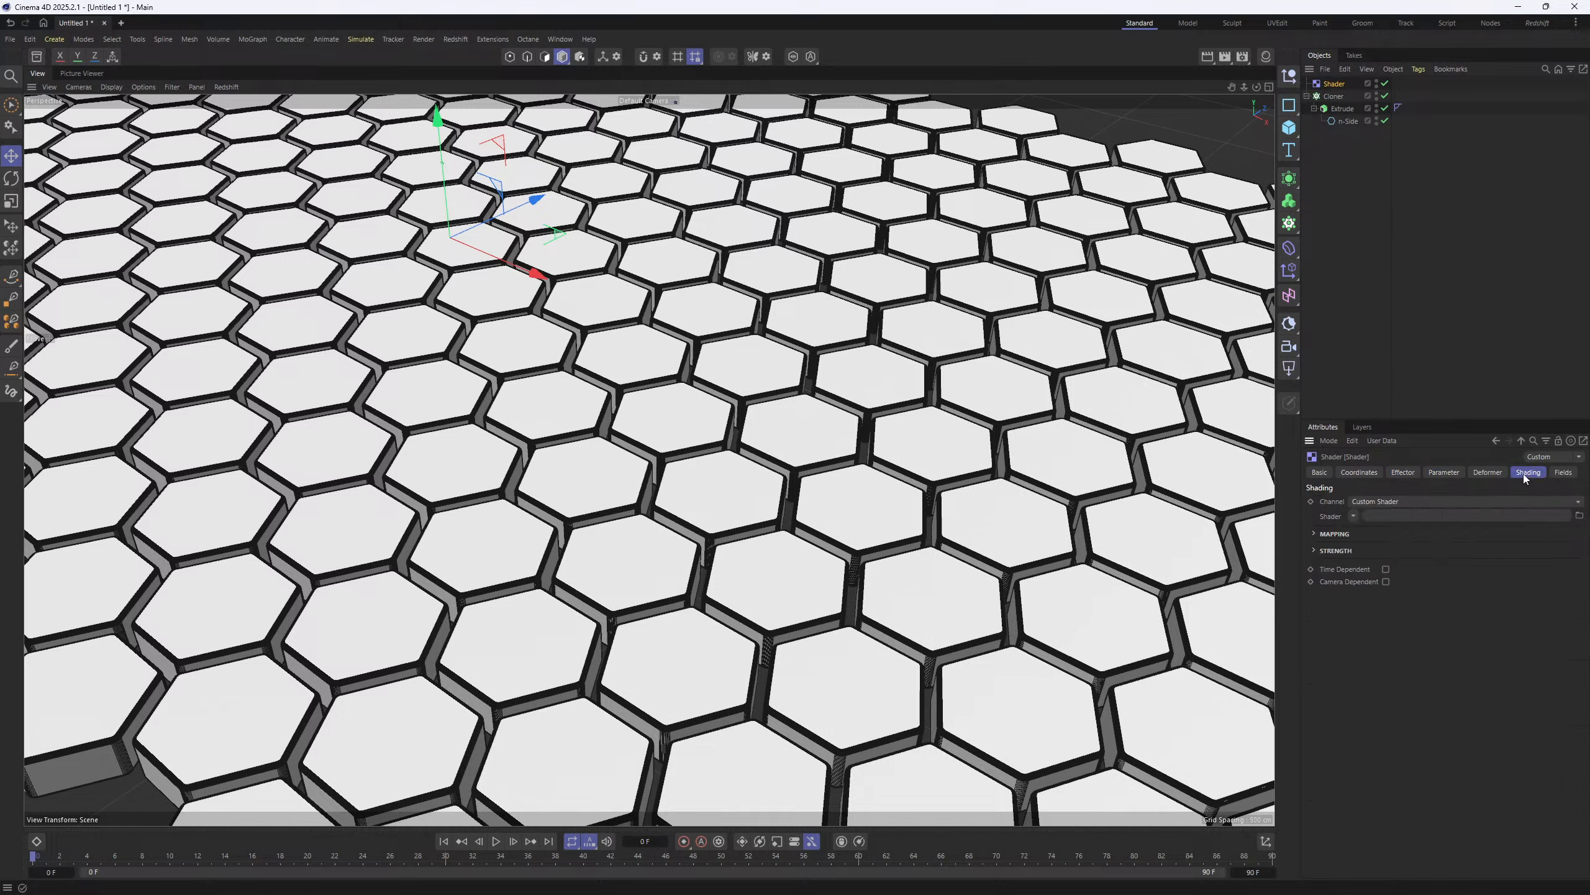
pyautogui.click(1353, 516)
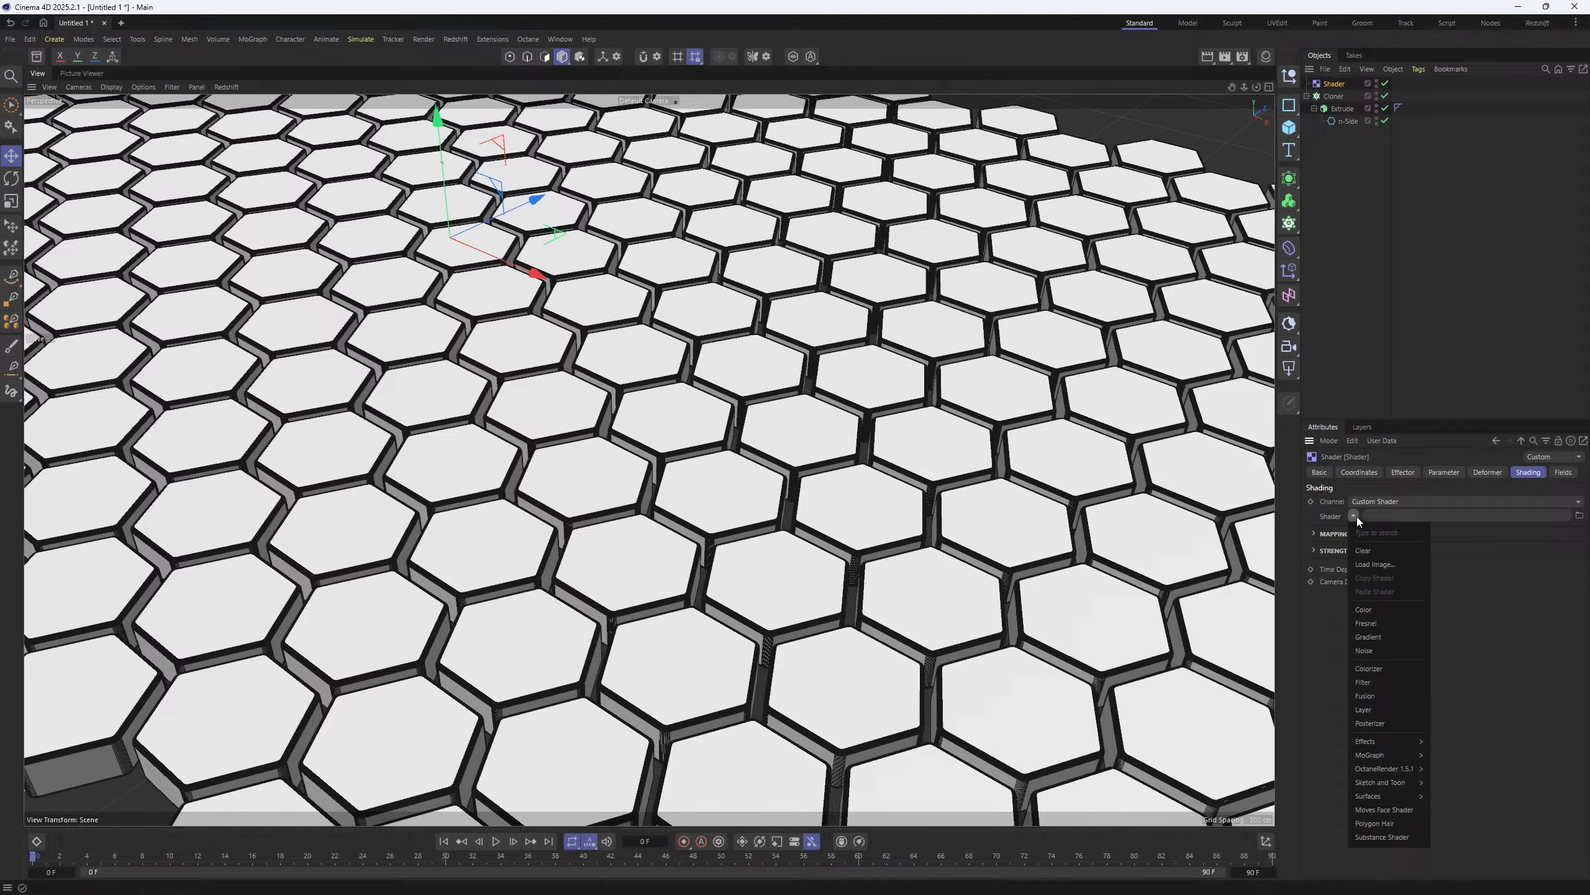
pyautogui.click(1364, 652)
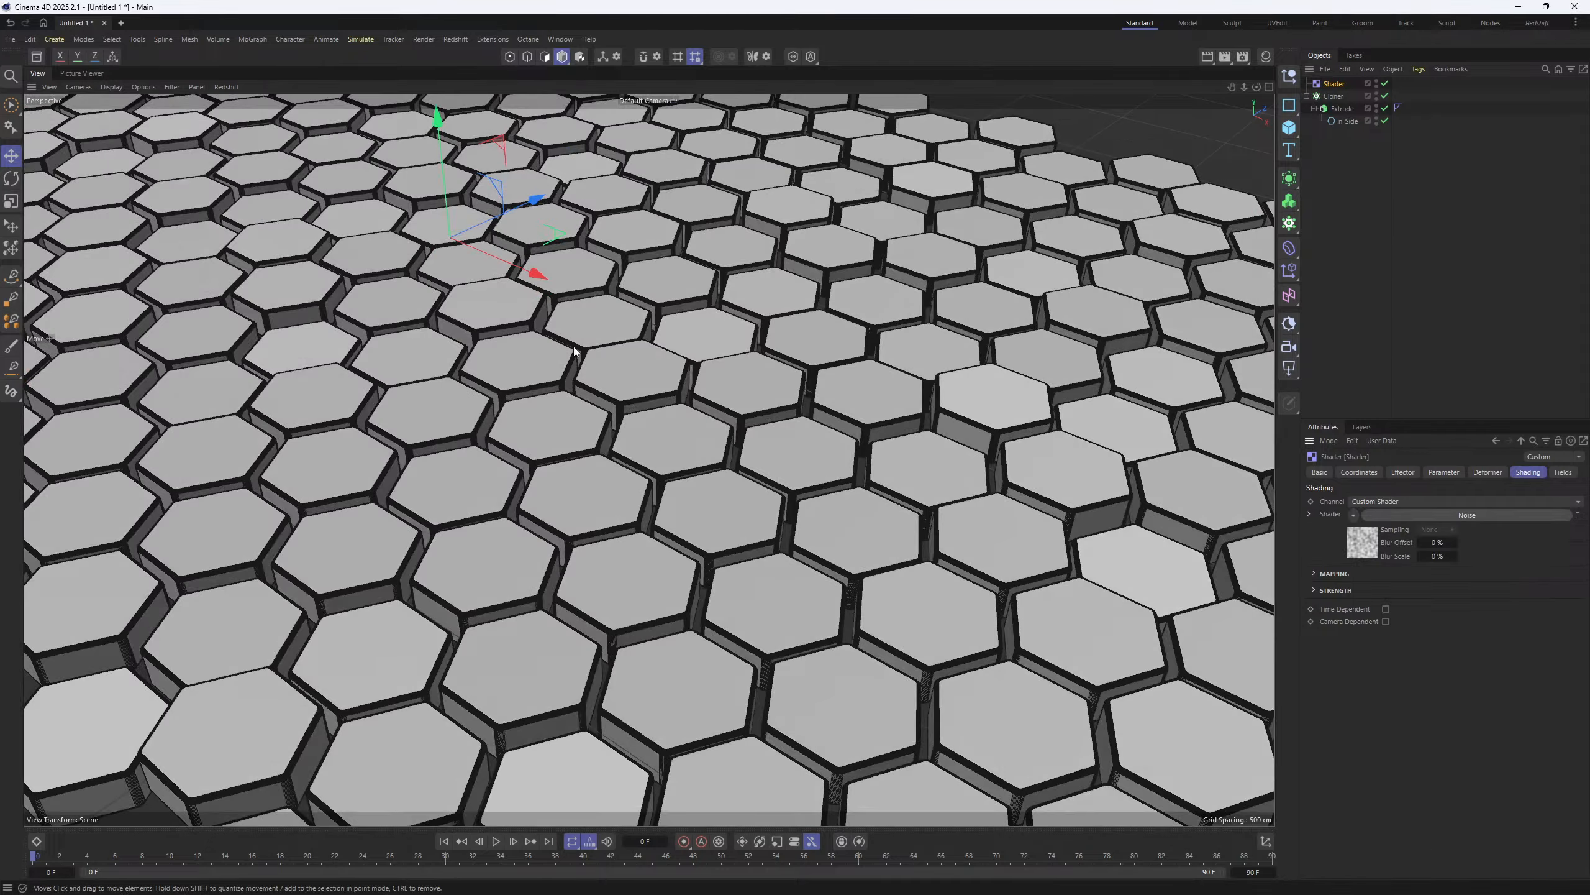
pyautogui.keyDown('alt'); pyautogui.moveTo(601, 472); pyautogui.dragTo(604, 461); pyautogui.keyUp('alt')
pyautogui.scroll(-4, 620, 530)
pyautogui.keyDown('alt'); pyautogui.moveTo(619, 529); pyautogui.dragTo(670, 508); pyautogui.keyUp('alt')
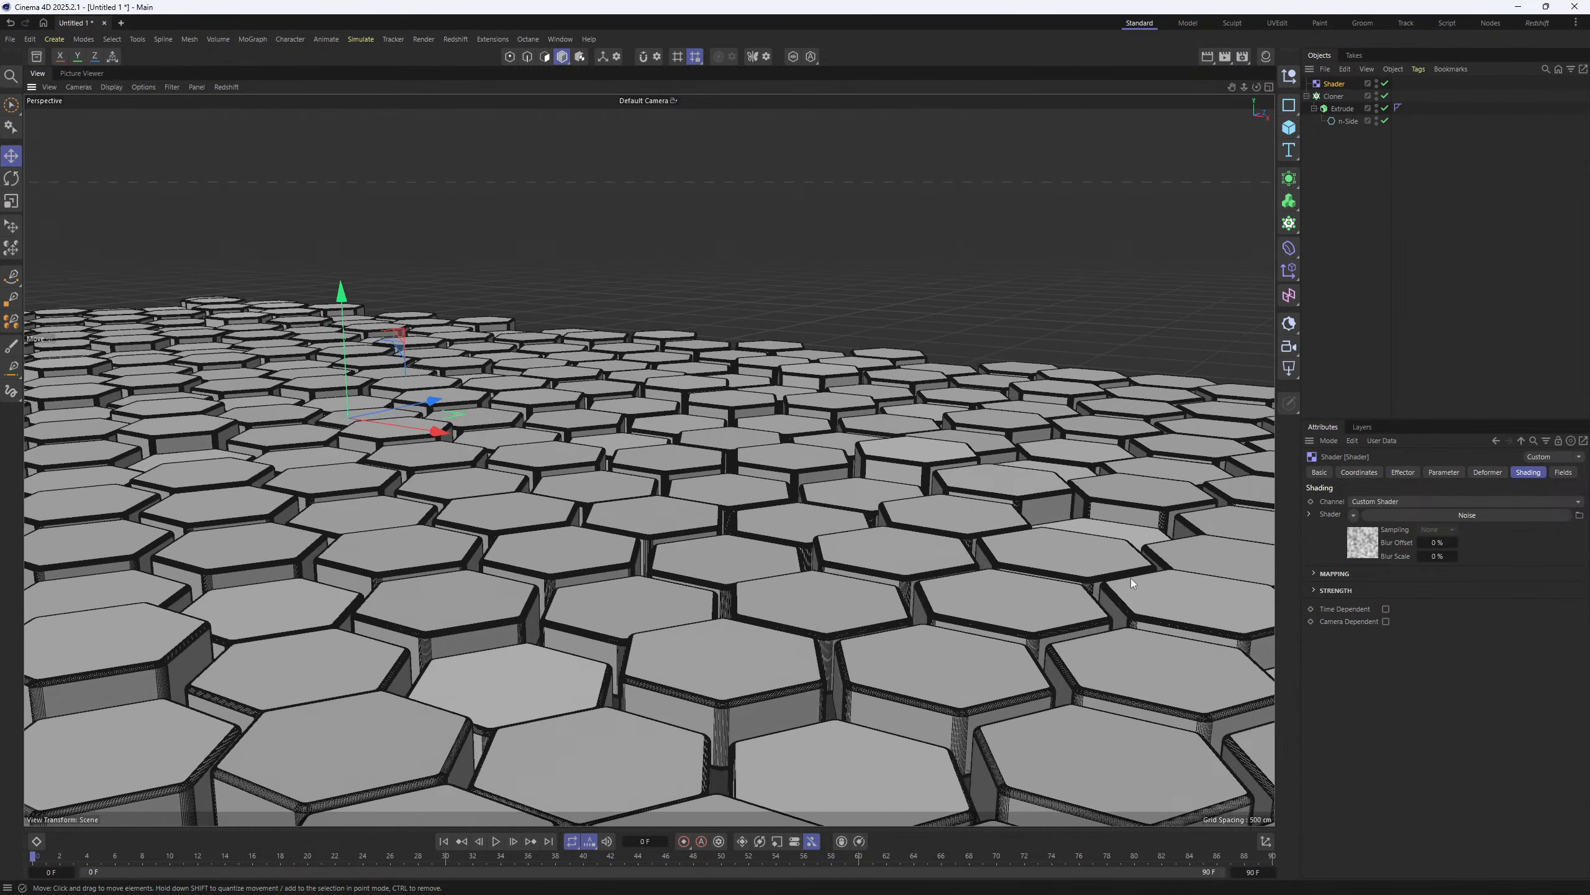
# - Try Naki as the Noise shader's noise type and settle on Luka
pyautogui.click(1358, 542)
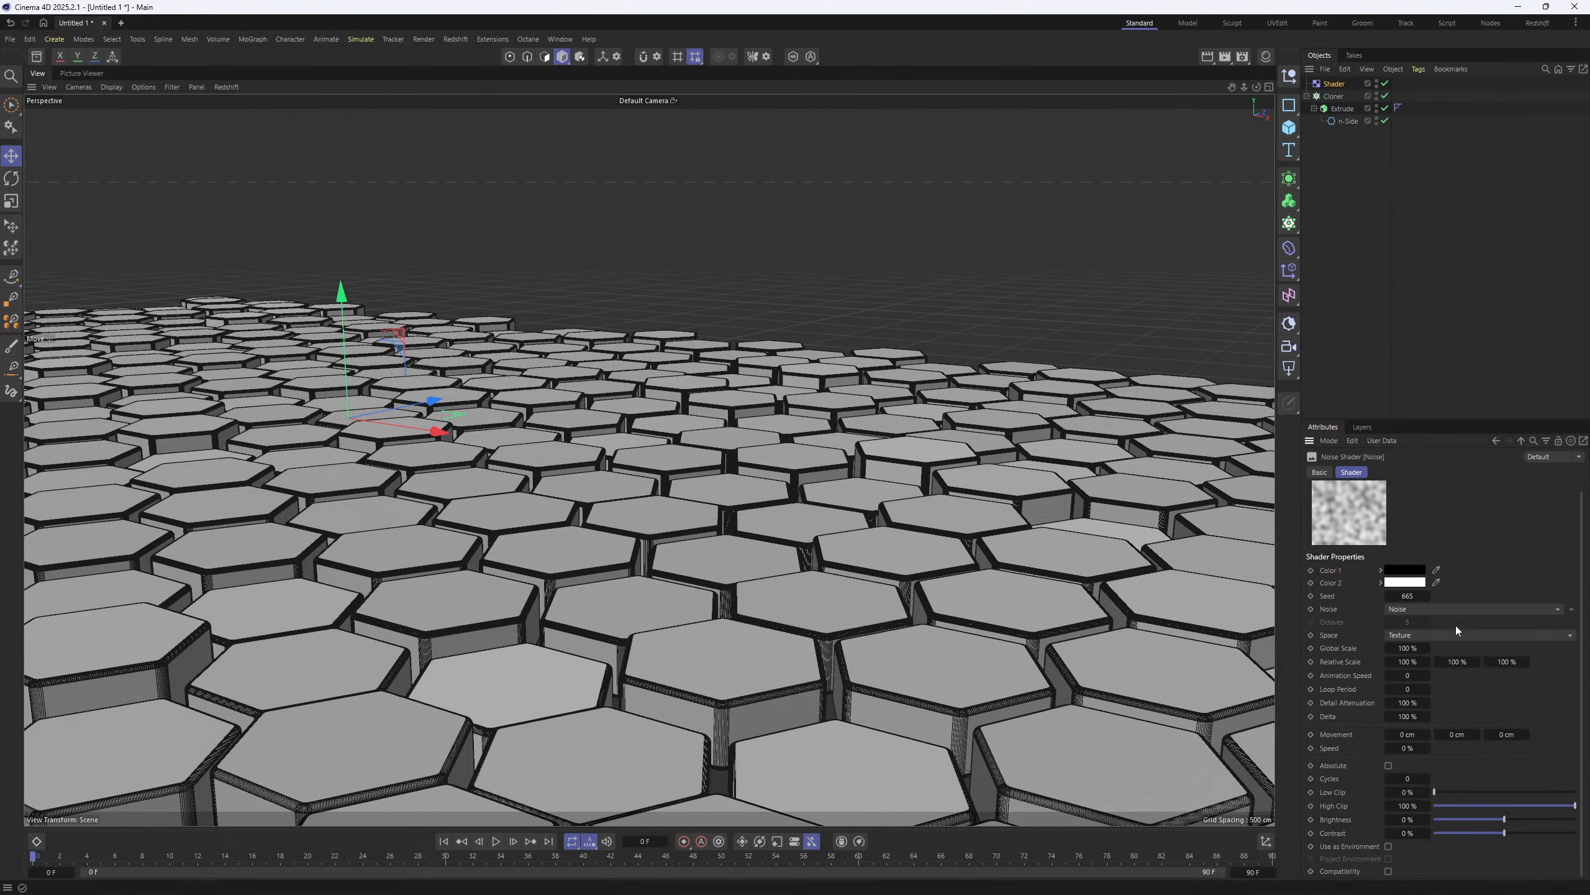
pyautogui.click(1451, 606)
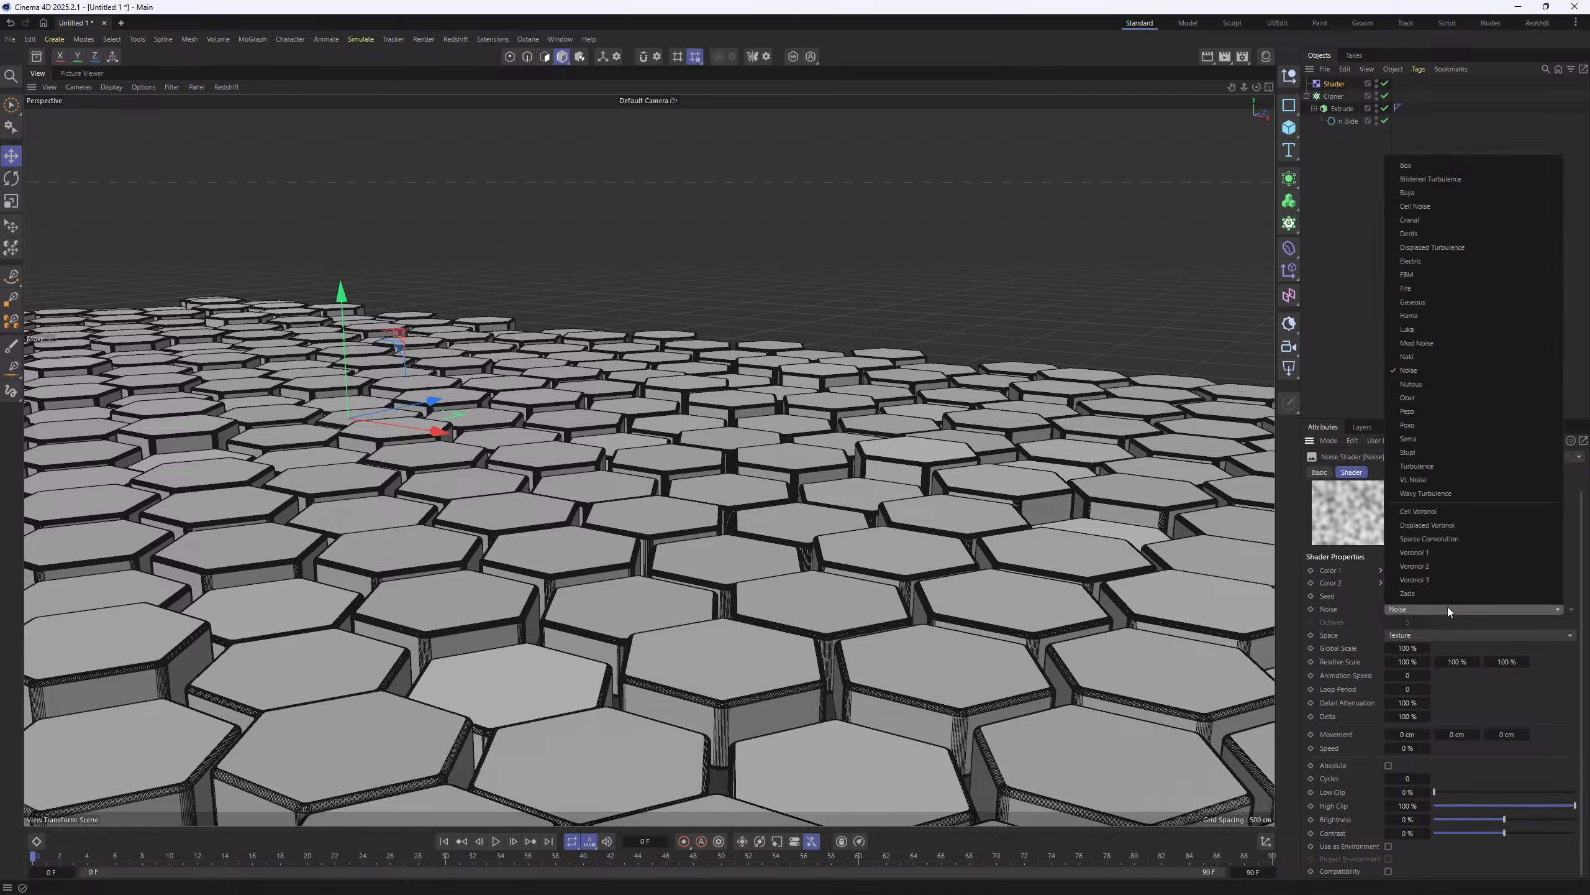
pyautogui.click(1441, 356)
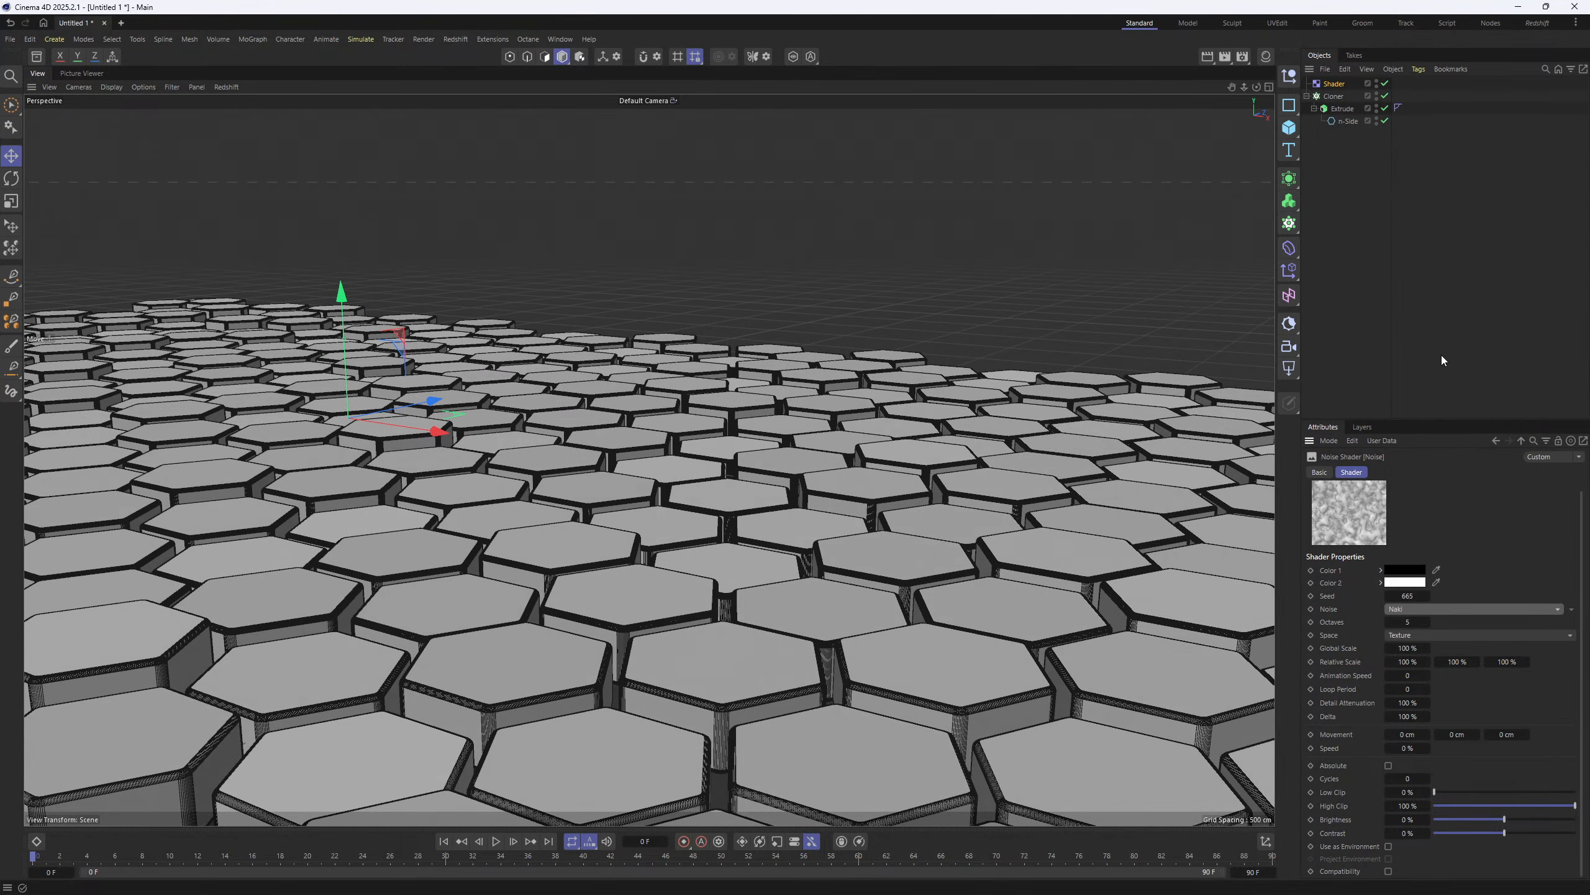
pyautogui.click(1486, 608)
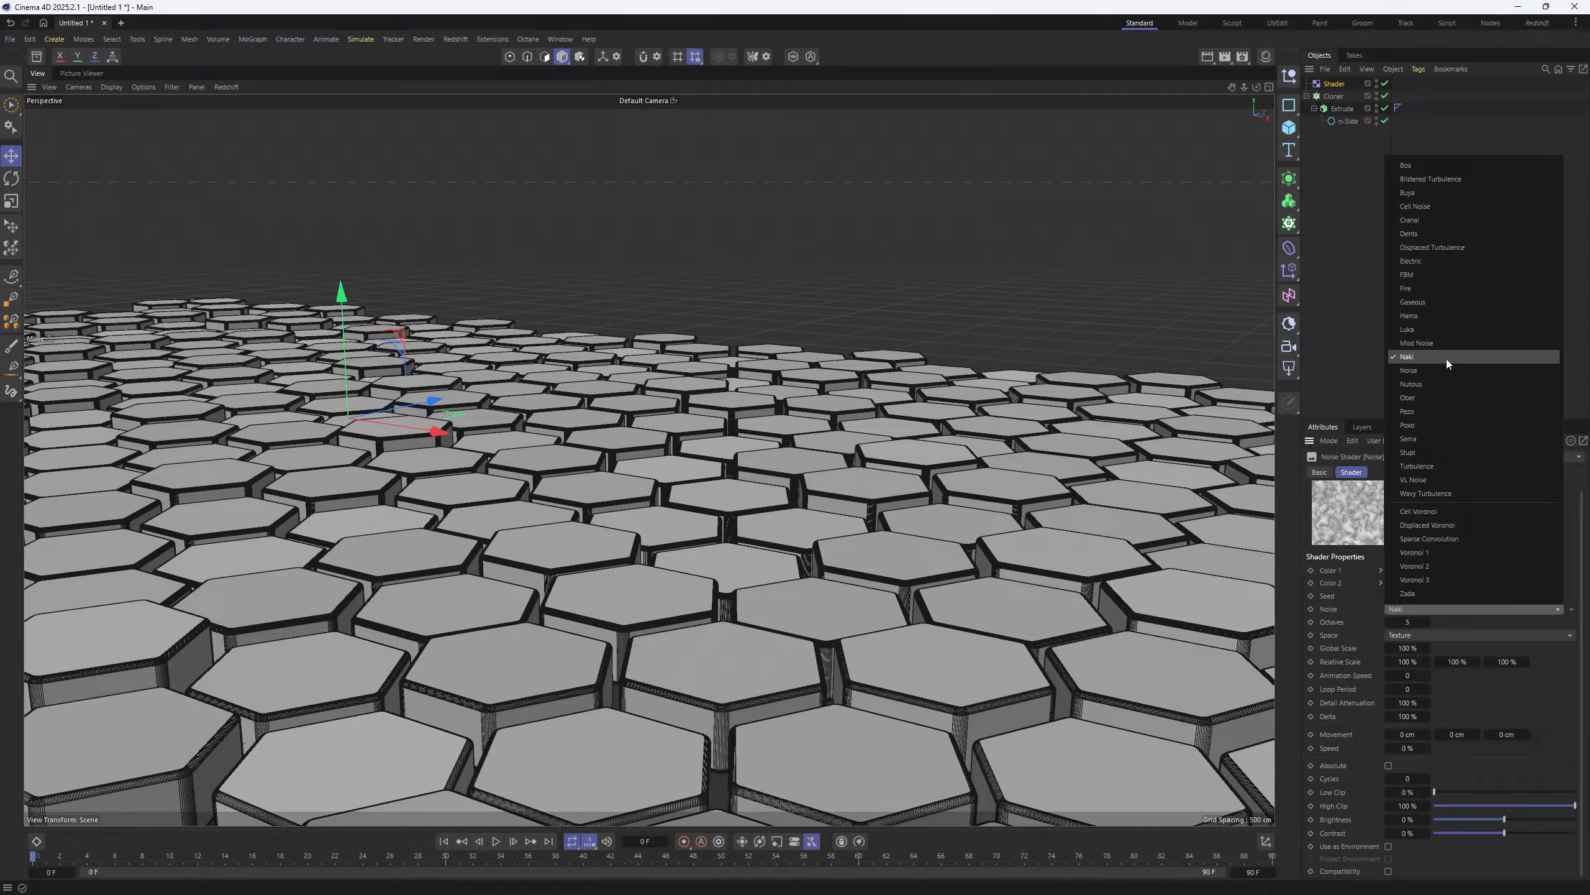
pyautogui.click(1439, 329)
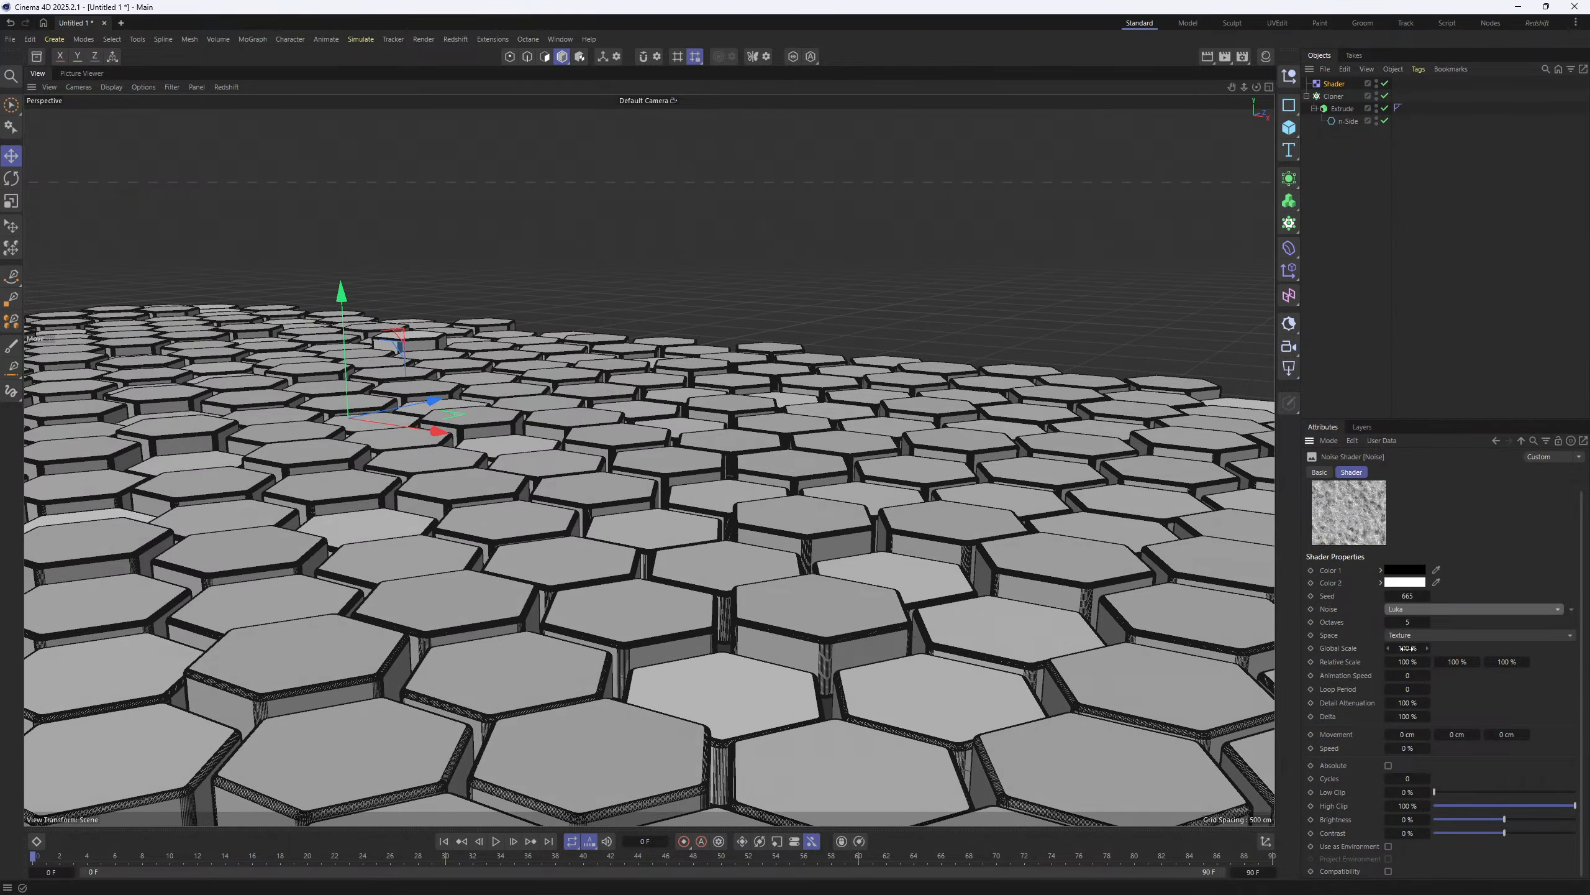
# - Raise the Noise shader's global scale to about 1097 %
pyautogui.moveTo(1405, 651)
pyautogui.mouseDown()
pyautogui.moveTo(1587, 651)
pyautogui.moveTo(1436, 648)
pyautogui.mouseUp()
pyautogui.scroll(-5, 602, 529)
pyautogui.keyDown('alt'); pyautogui.moveTo(601, 529); pyautogui.dragTo(555, 533); pyautogui.keyUp('alt')
pyautogui.scroll(3, 555, 533)
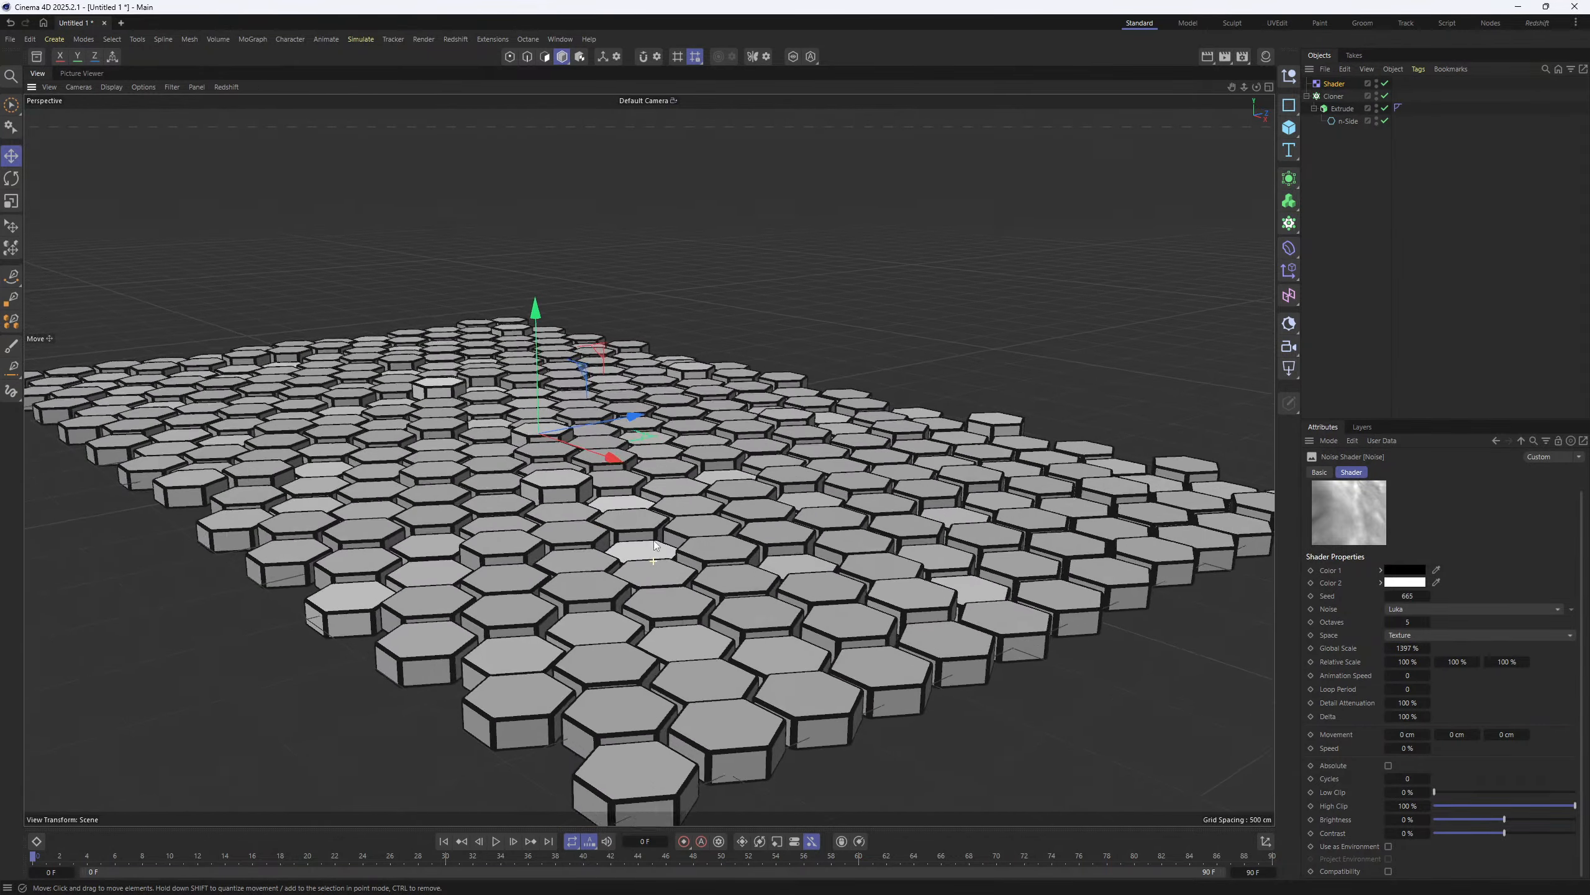
pyautogui.moveTo(1403, 649)
pyautogui.mouseDown()
pyautogui.moveTo(1452, 650)
pyautogui.moveTo(1395, 649)
pyautogui.mouseUp()
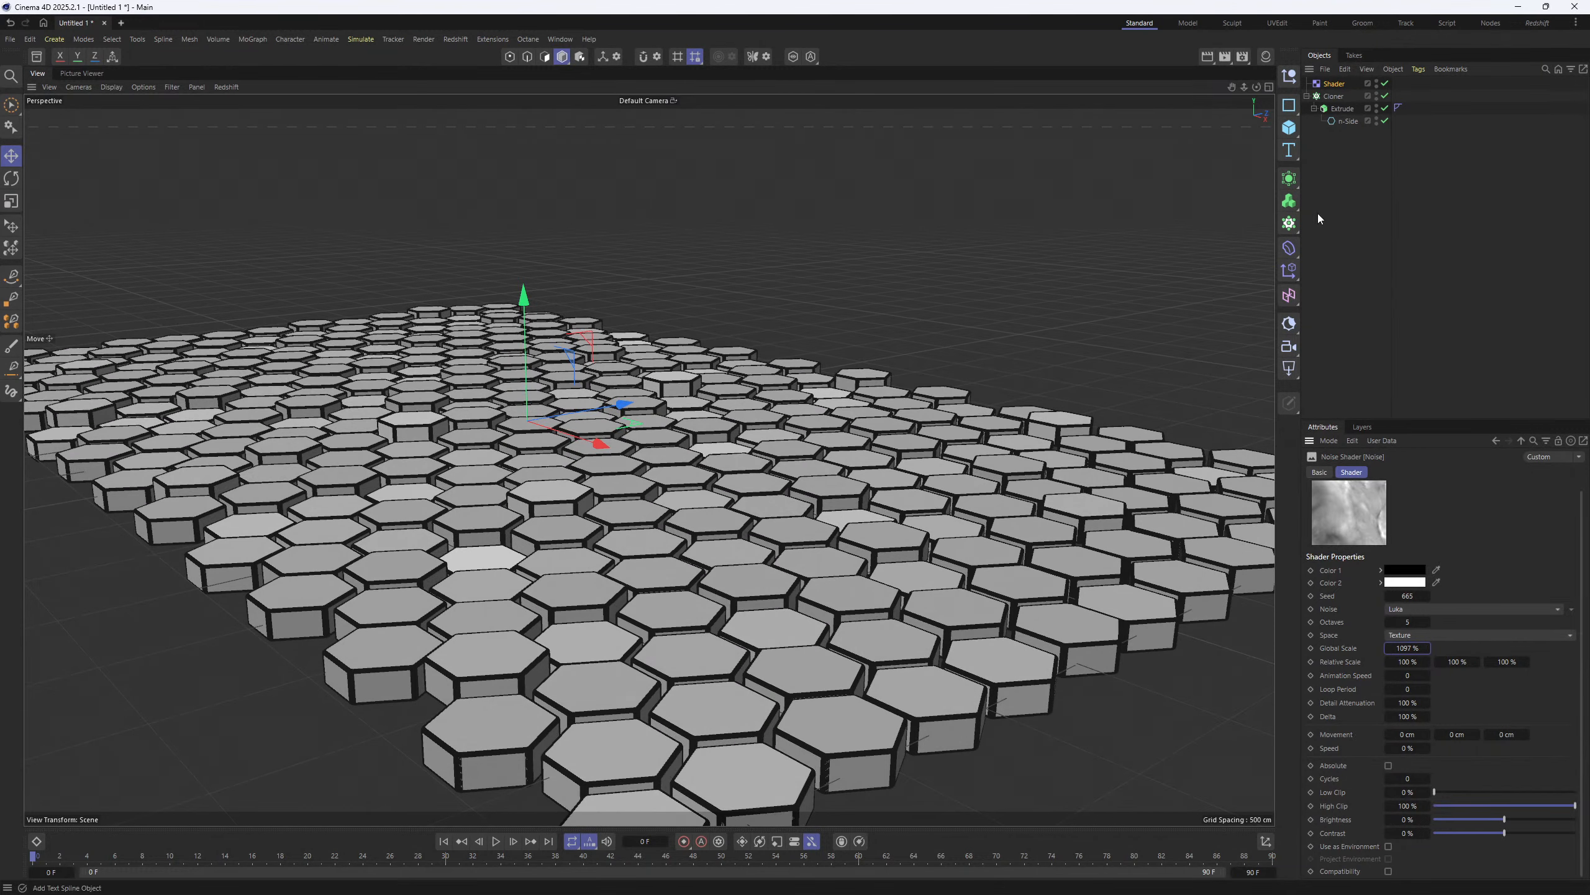
# - Return to the Shader effector's transform parameters and set its Y position offset to 125 cm
pyautogui.click(1521, 441)
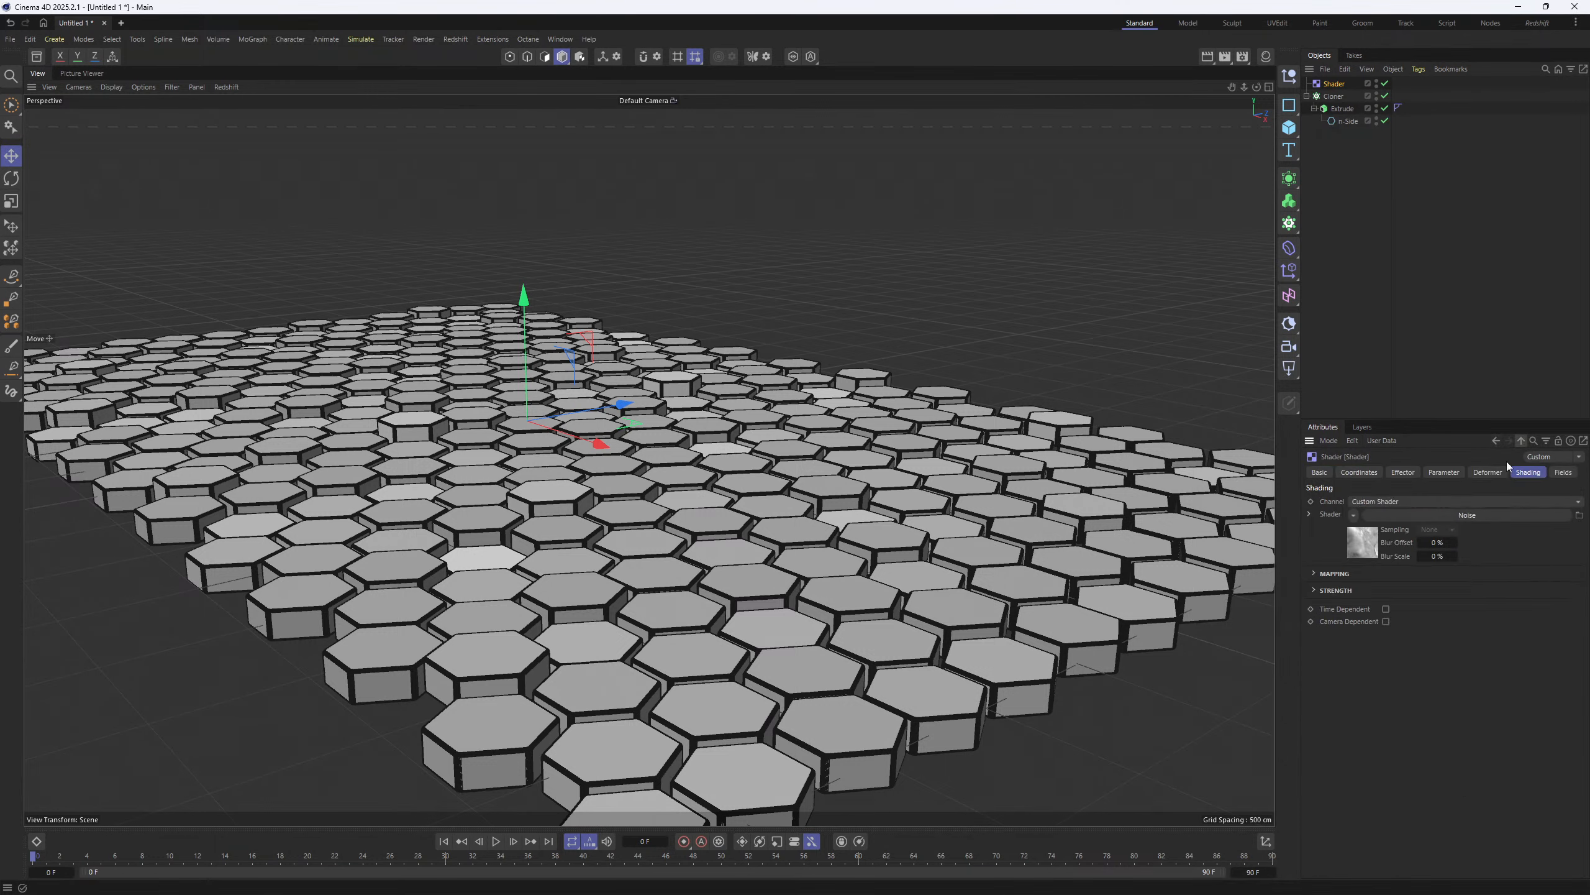
pyautogui.click(1402, 472)
pyautogui.click(1444, 471)
pyautogui.moveTo(1422, 573)
pyautogui.mouseDown()
pyautogui.moveTo(1458, 574)
pyautogui.moveTo(1416, 574)
pyautogui.mouseUp()
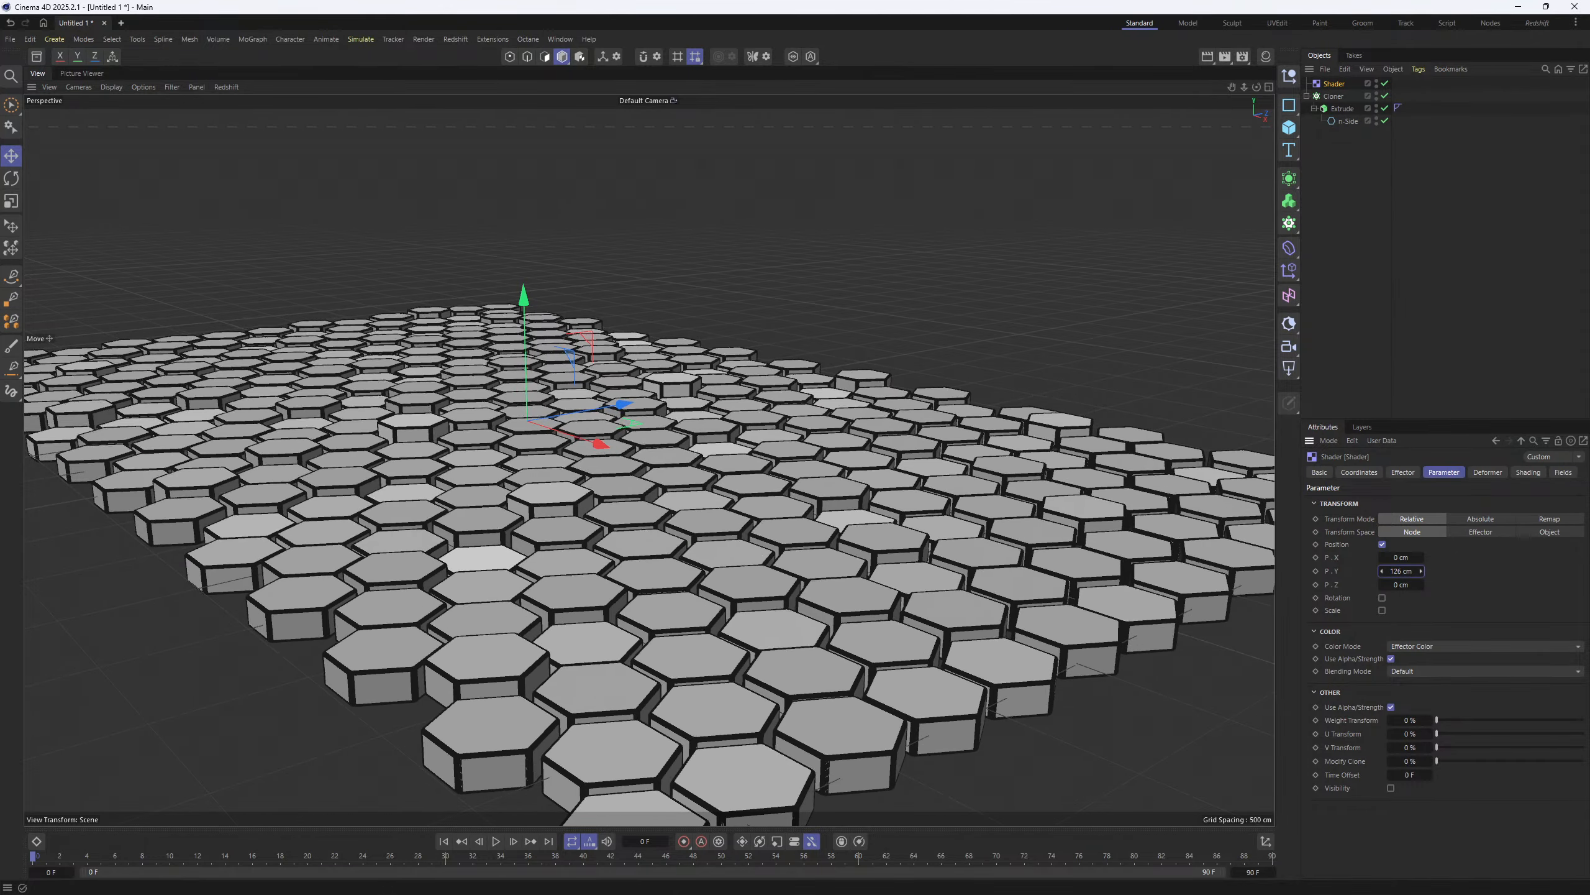
pyautogui.scroll(4, 554, 352)
pyautogui.keyDown('alt'); pyautogui.moveTo(554, 352); pyautogui.dragTo(567, 501); pyautogui.keyUp('alt')
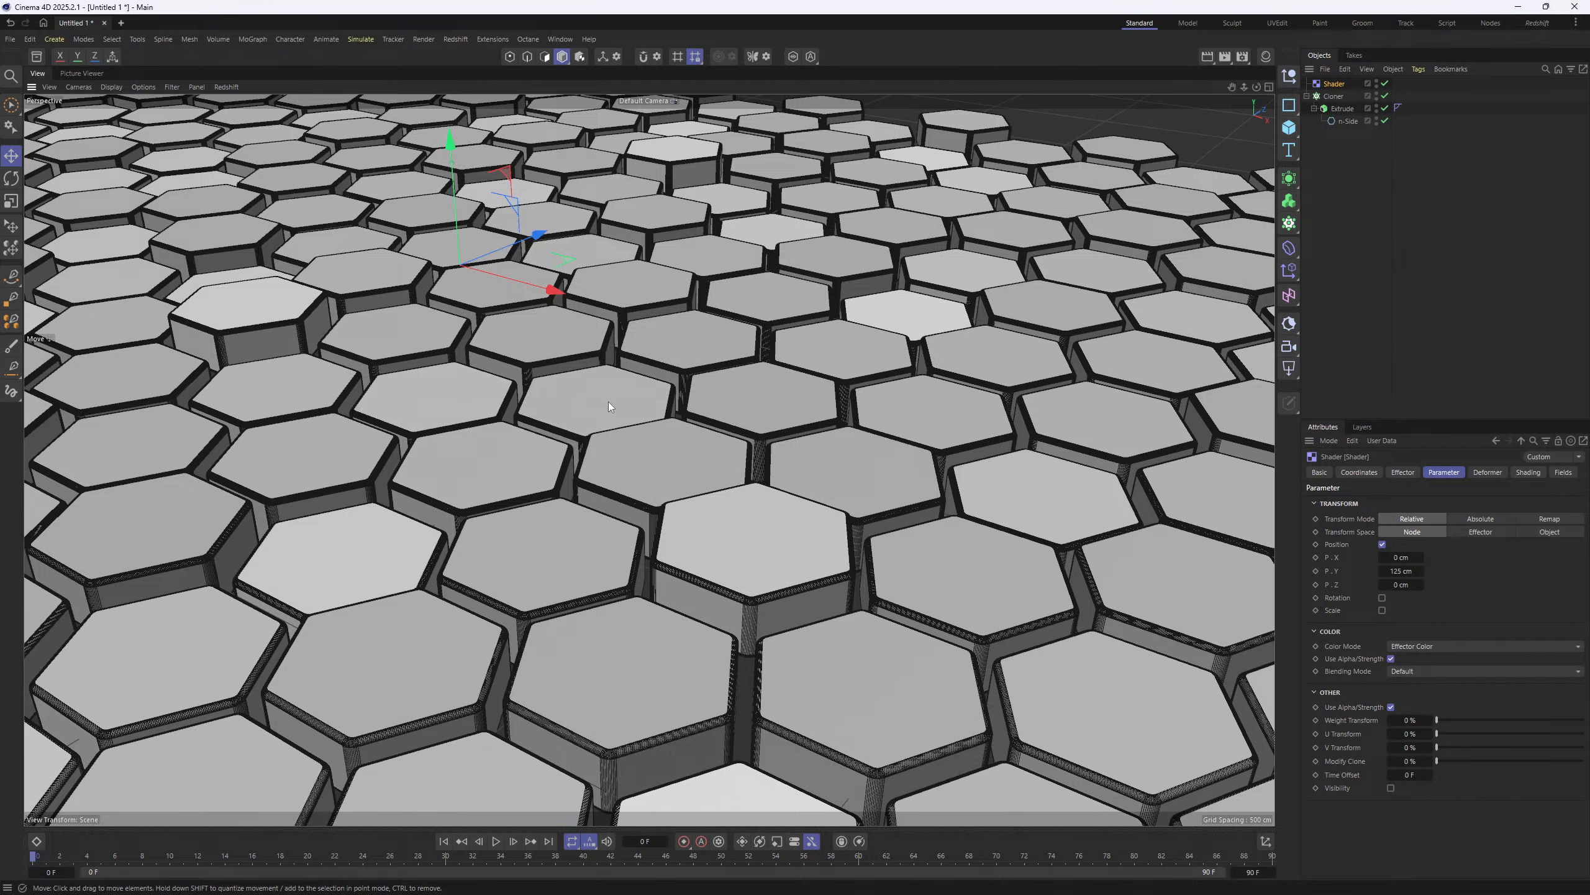
# - Examine the glowing gaps between the hexagons in the reference image, zoomed to 50 %
pyautogui.click(74, 74)
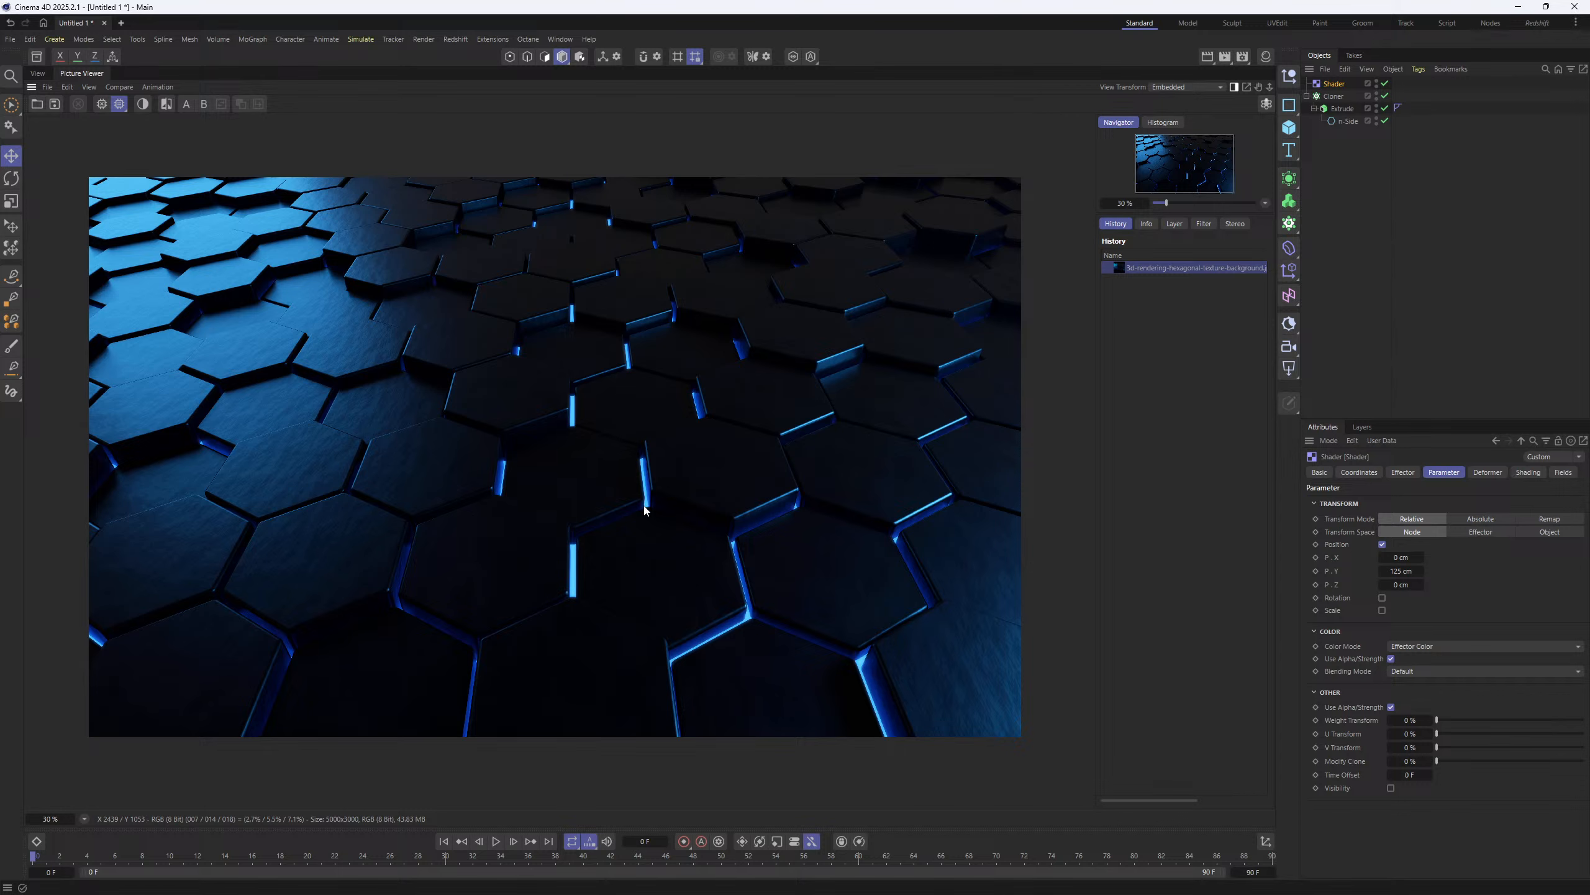
pyautogui.scroll(1, 648, 503)
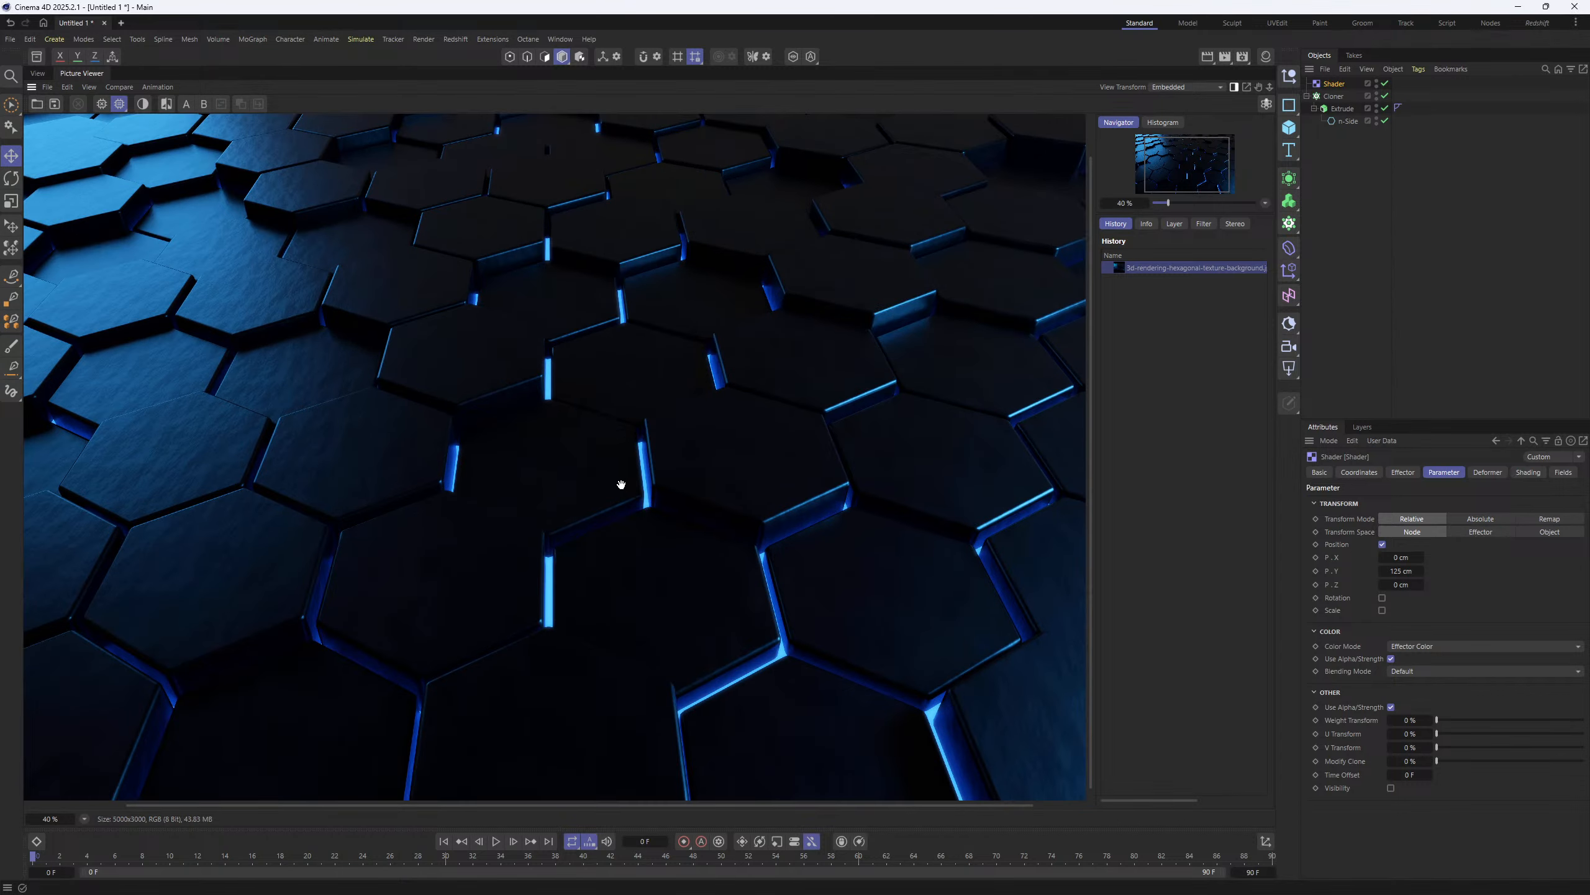
pyautogui.scroll(1, 638, 493)
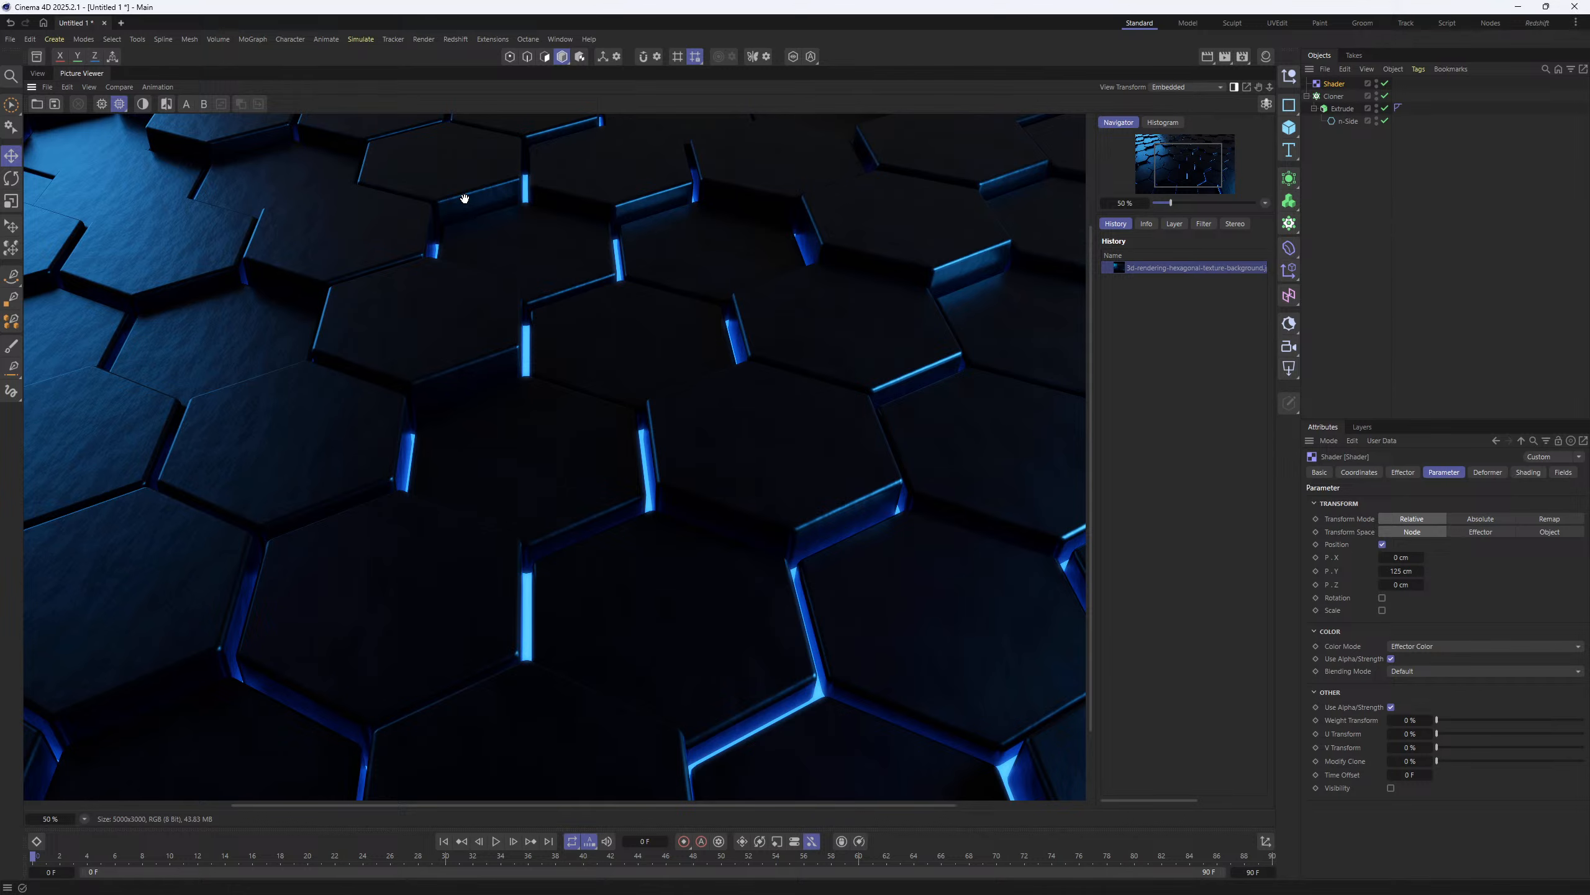
pyautogui.click(36, 74)
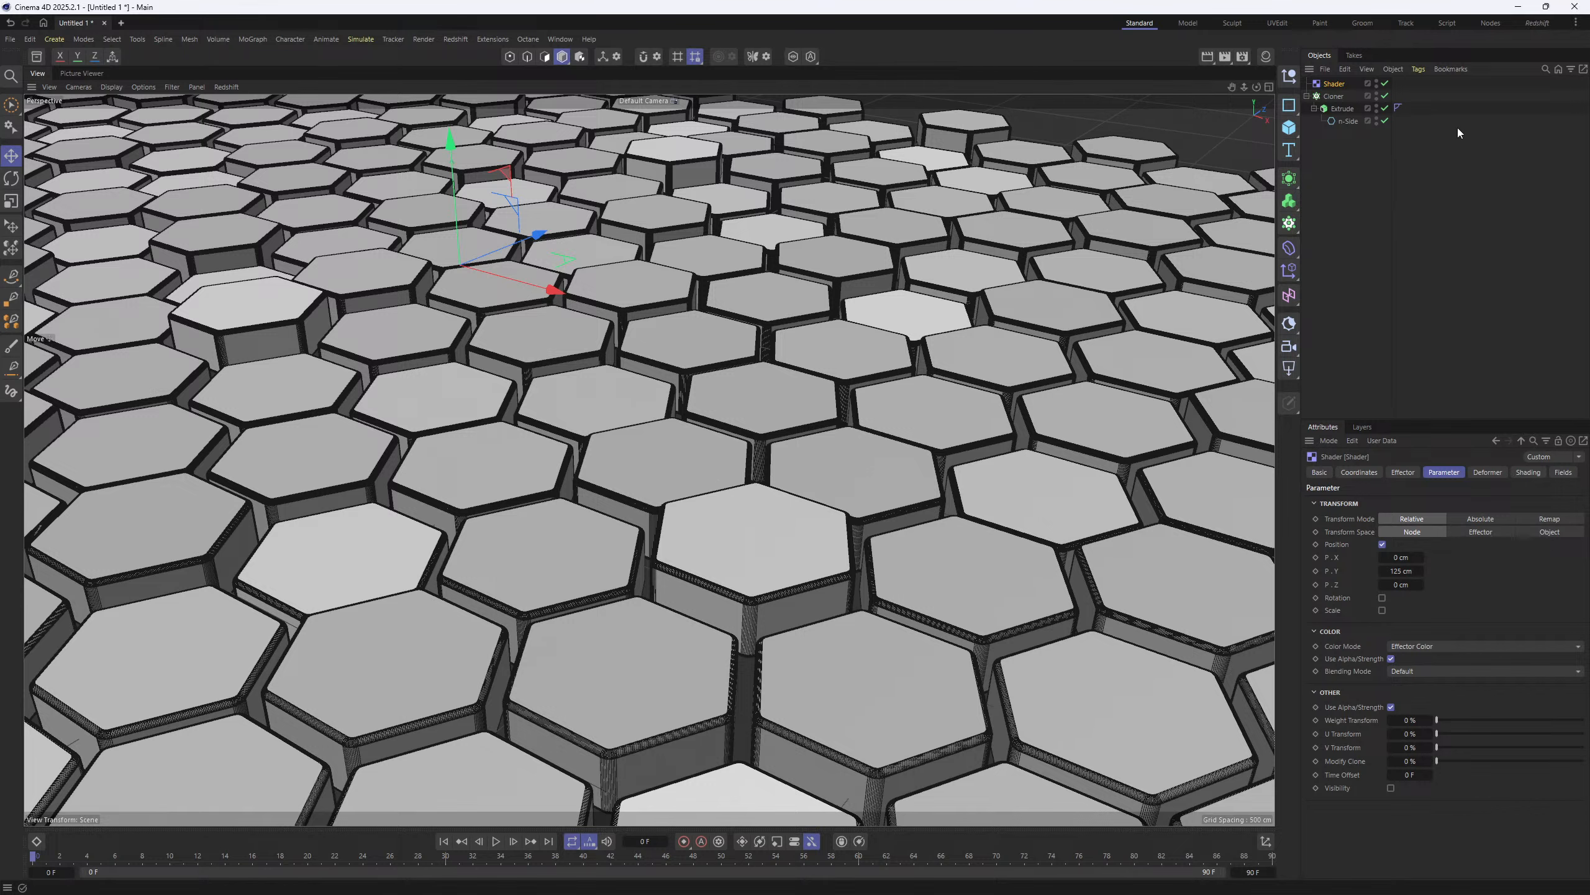
# - Add a Plane and stretch it in the top view to about 7815 by 4293 cm to span the hexagon field
pyautogui.click(1289, 127)
pyautogui.click(1336, 171)
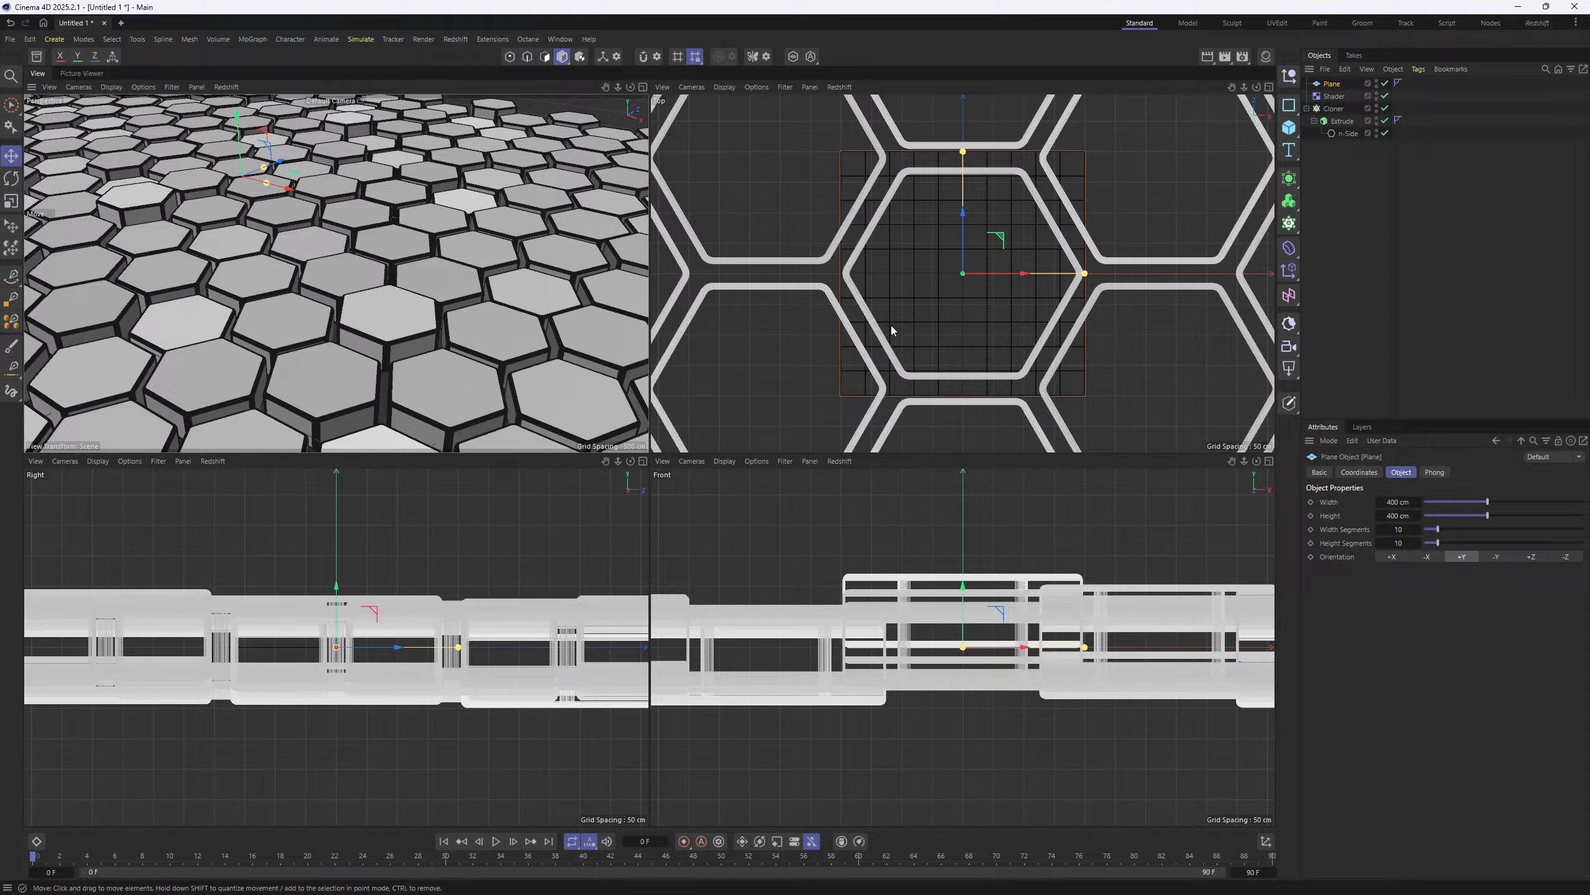
pyautogui.middleClick(892, 330)
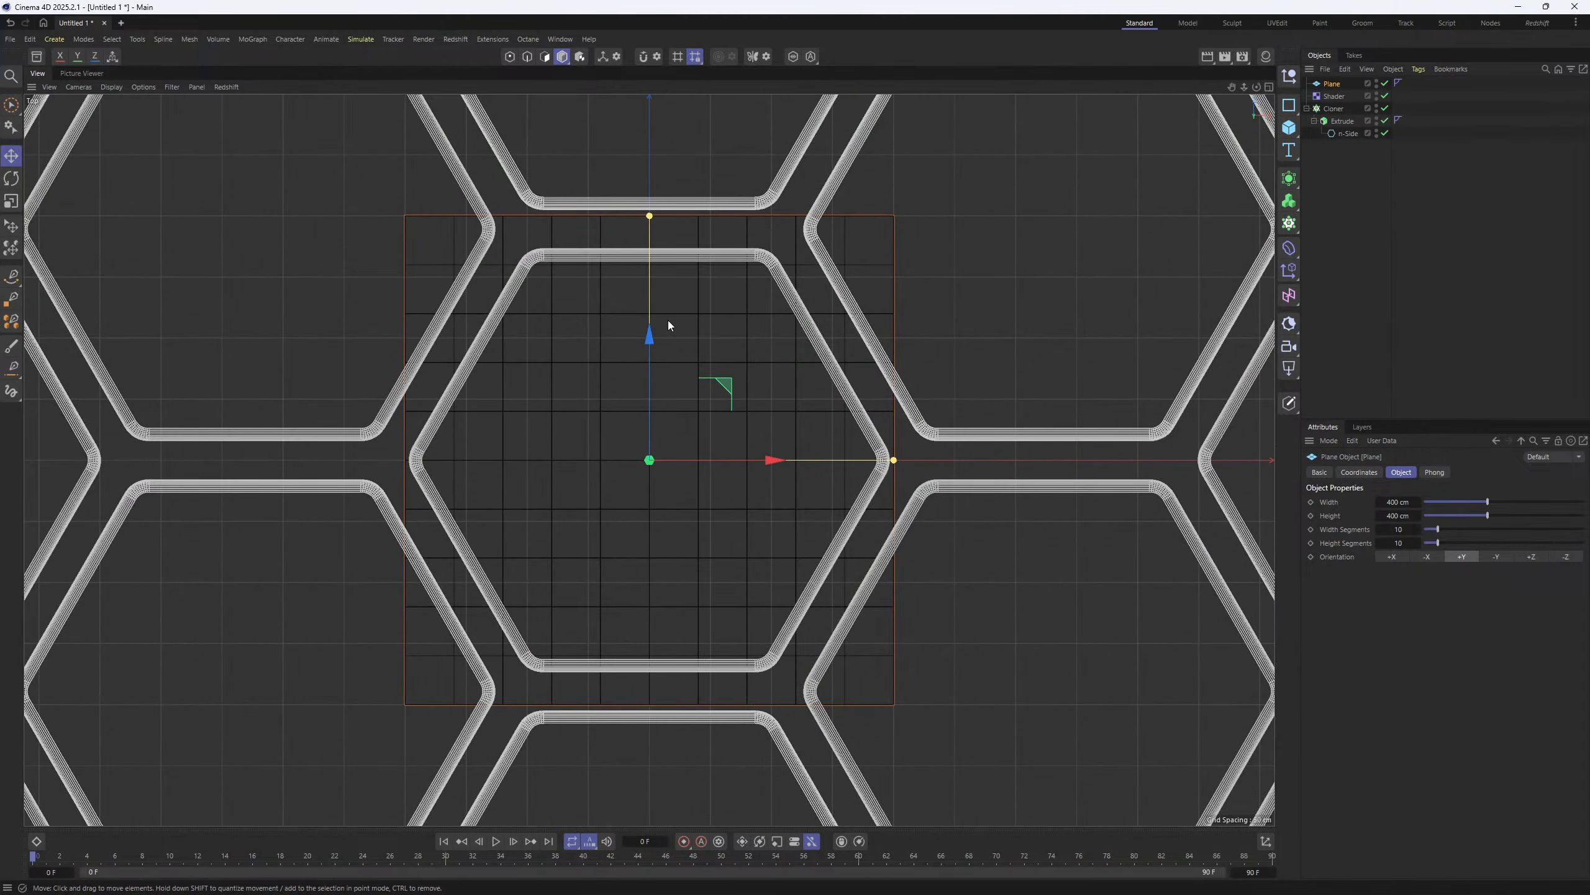
pyautogui.scroll(-8, 654, 351)
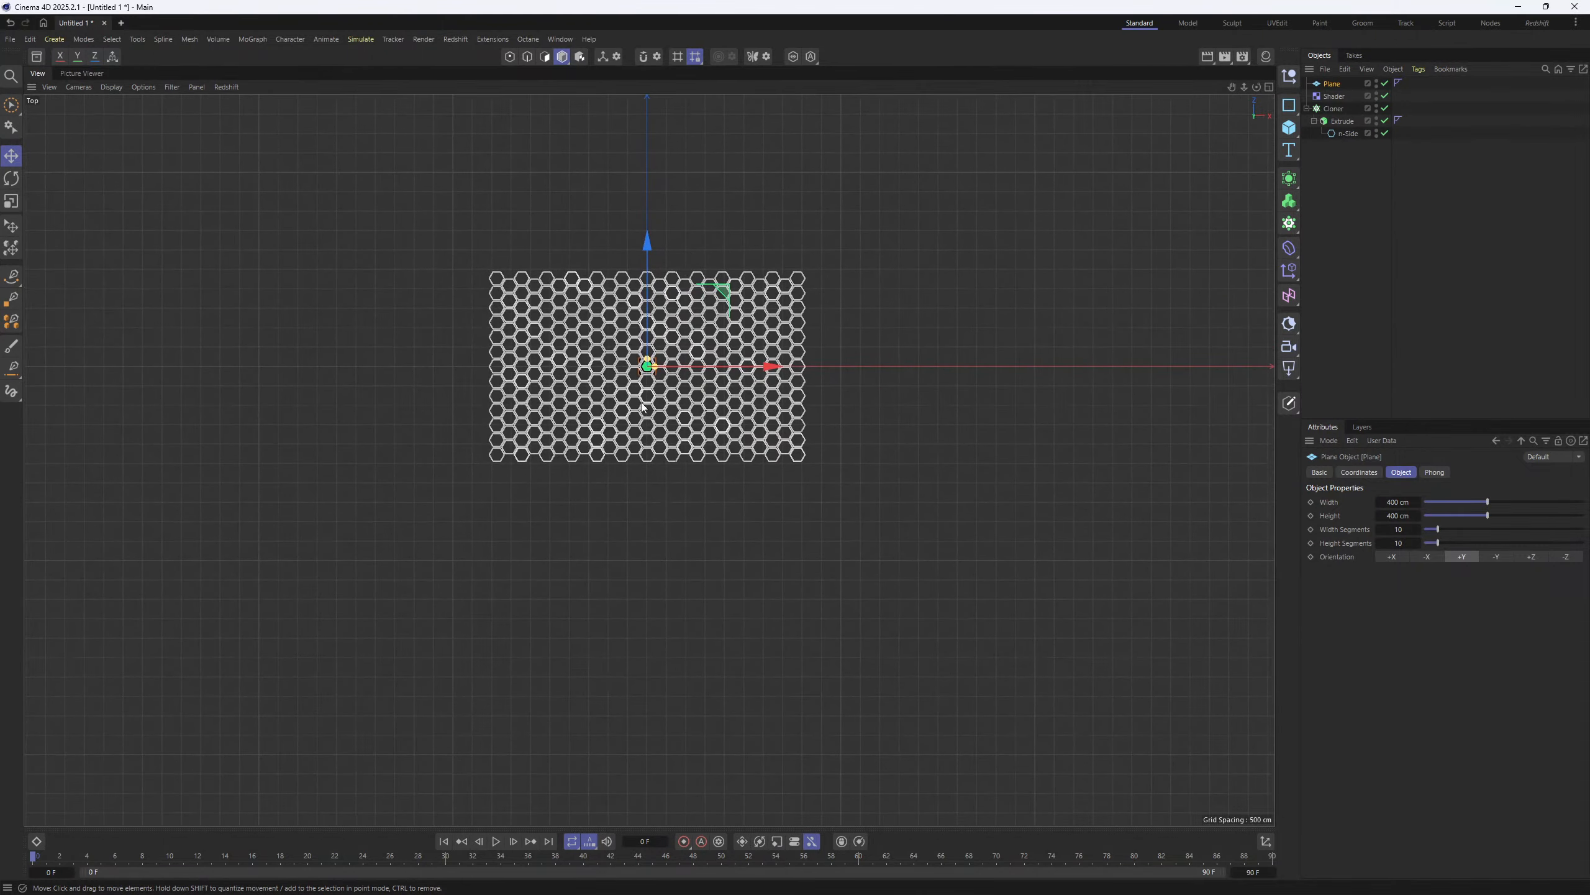
pyautogui.scroll(4, 649, 367)
pyautogui.moveTo(666, 354); pyautogui.dragTo(938, 354)
pyautogui.moveTo(651, 342); pyautogui.dragTo(638, 200)
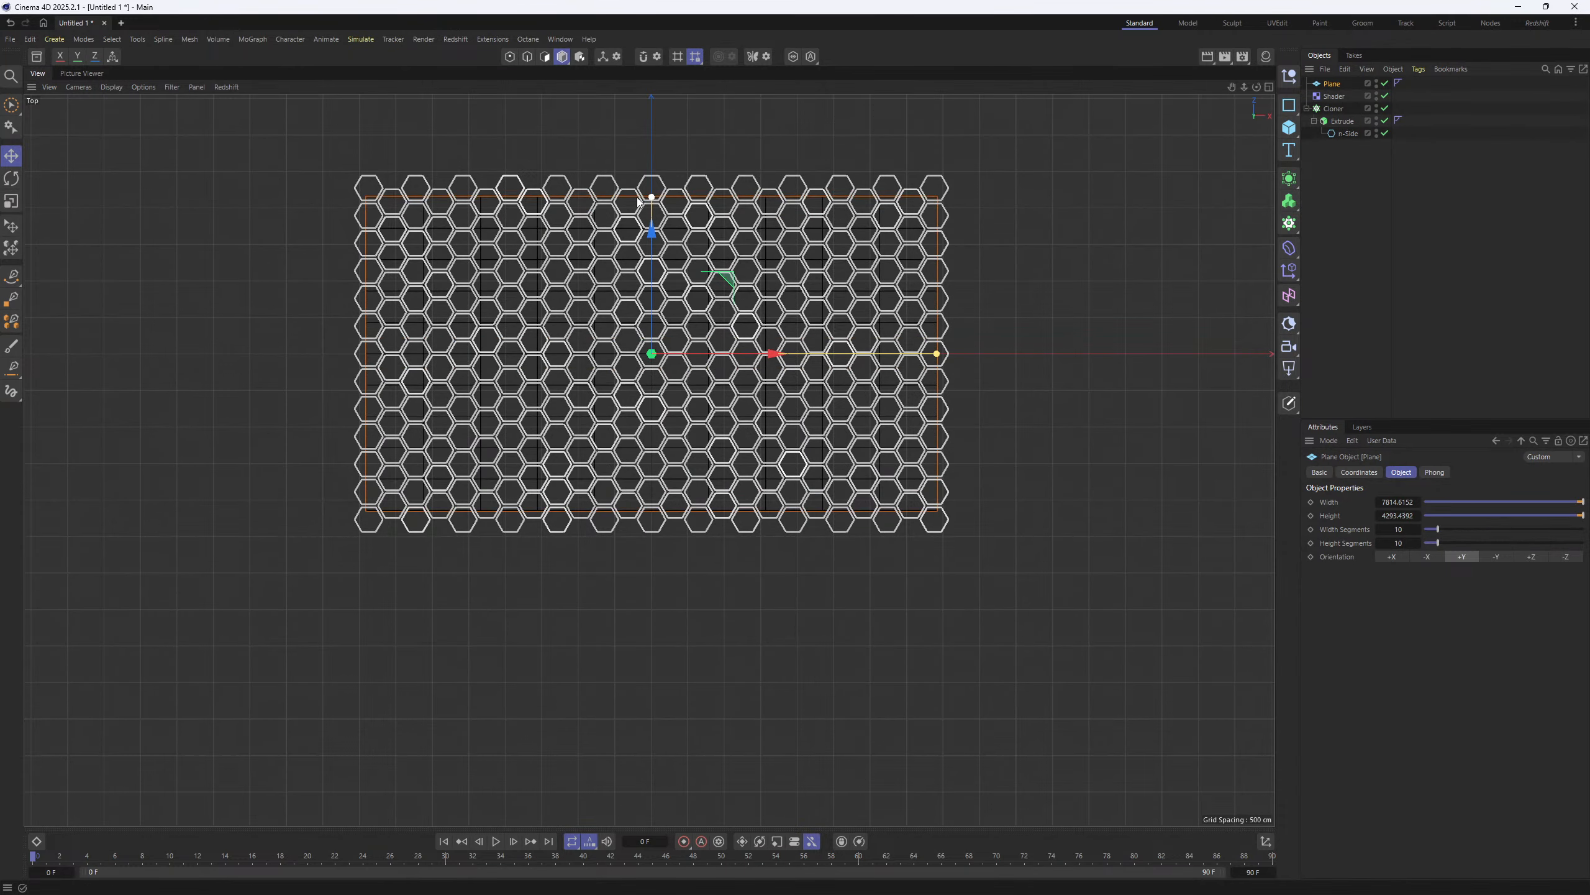
pyautogui.middleClick(638, 201)
pyautogui.middleClick(622, 355)
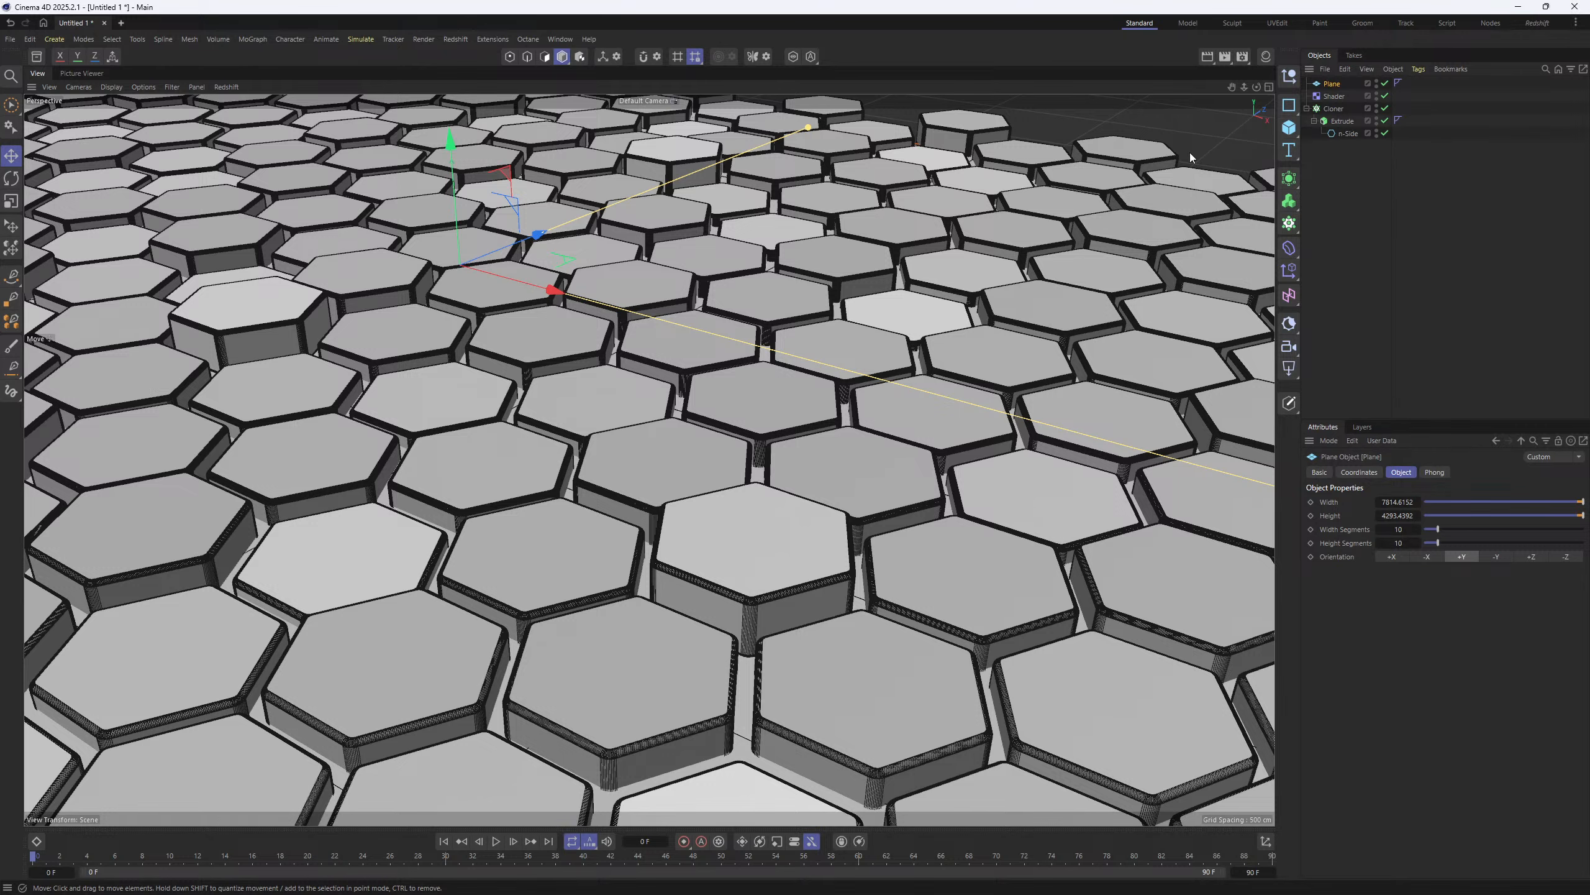
# - Switch to the Redshift layout with the RenderView rendering live and the Material Manager shown
pyautogui.click(1539, 23)
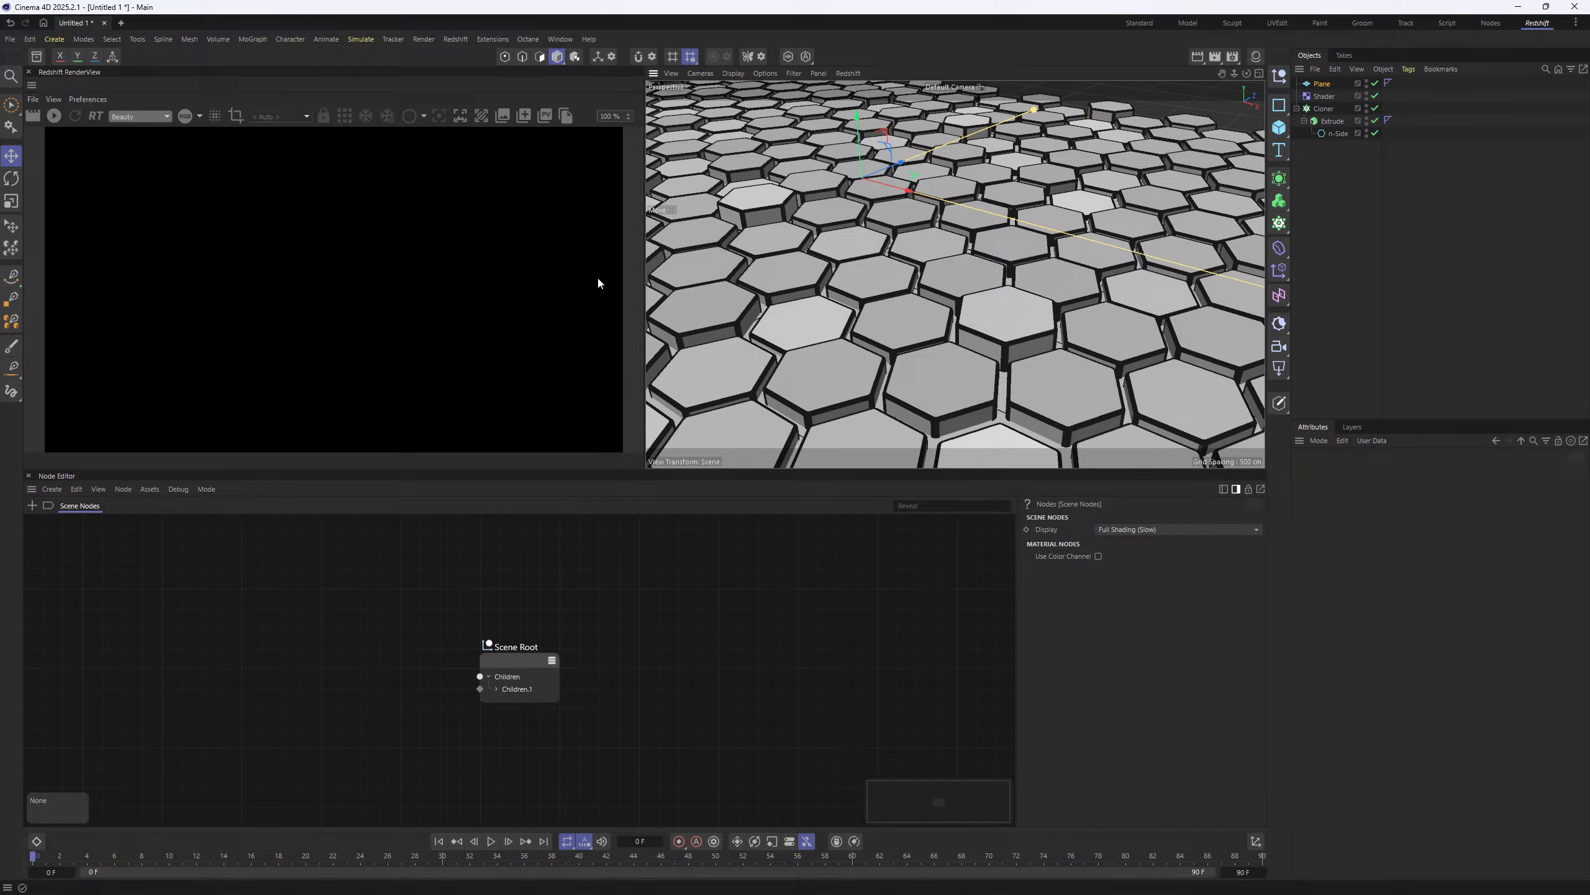
pyautogui.click(54, 116)
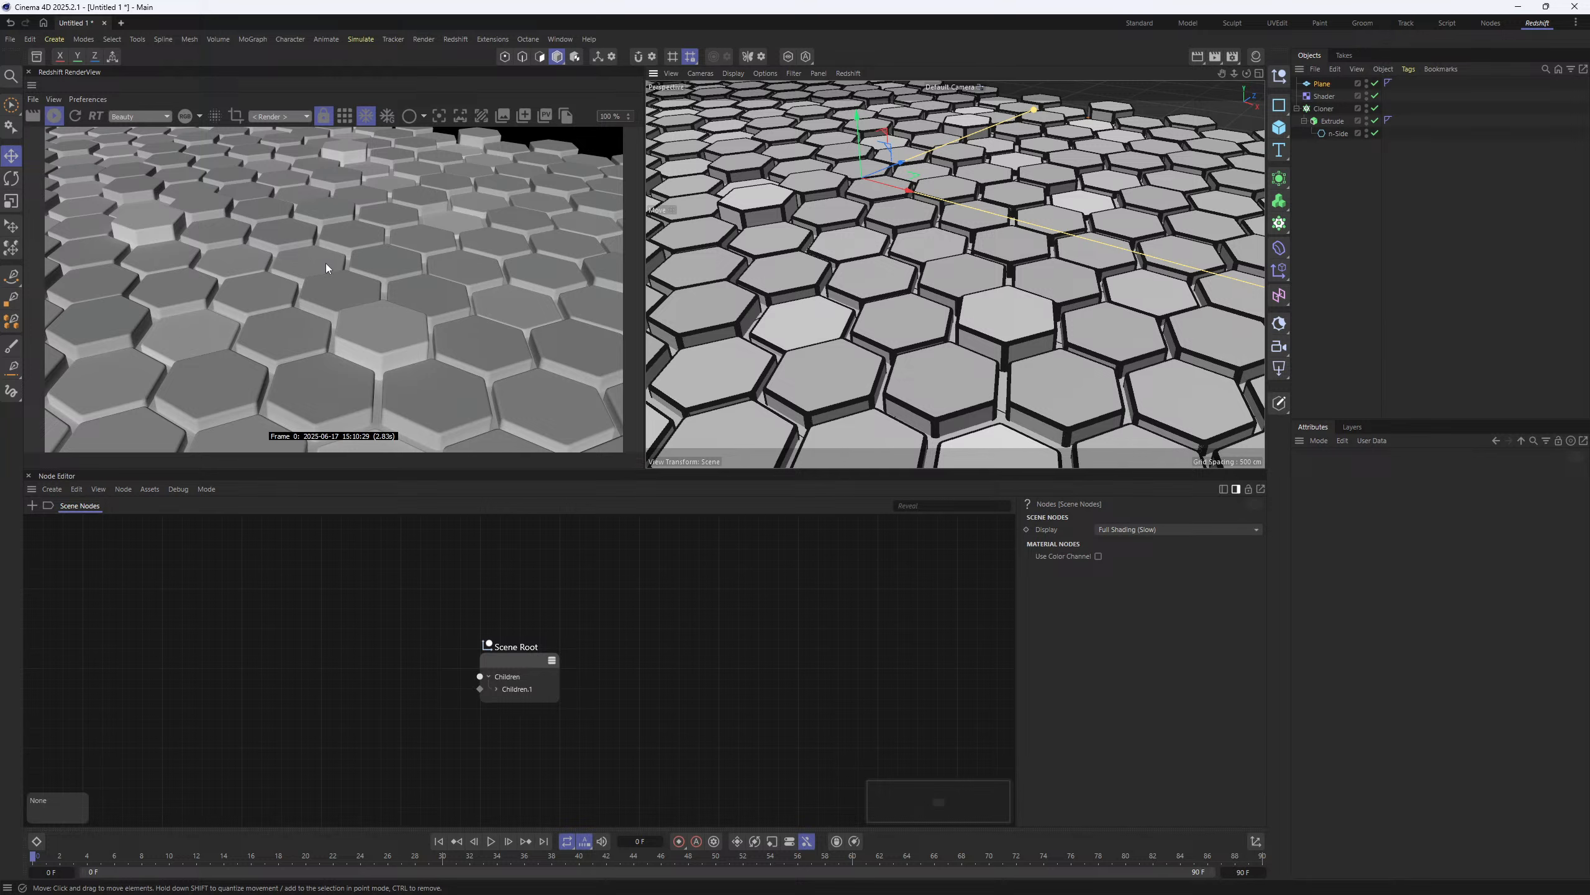
pyautogui.click(1256, 56)
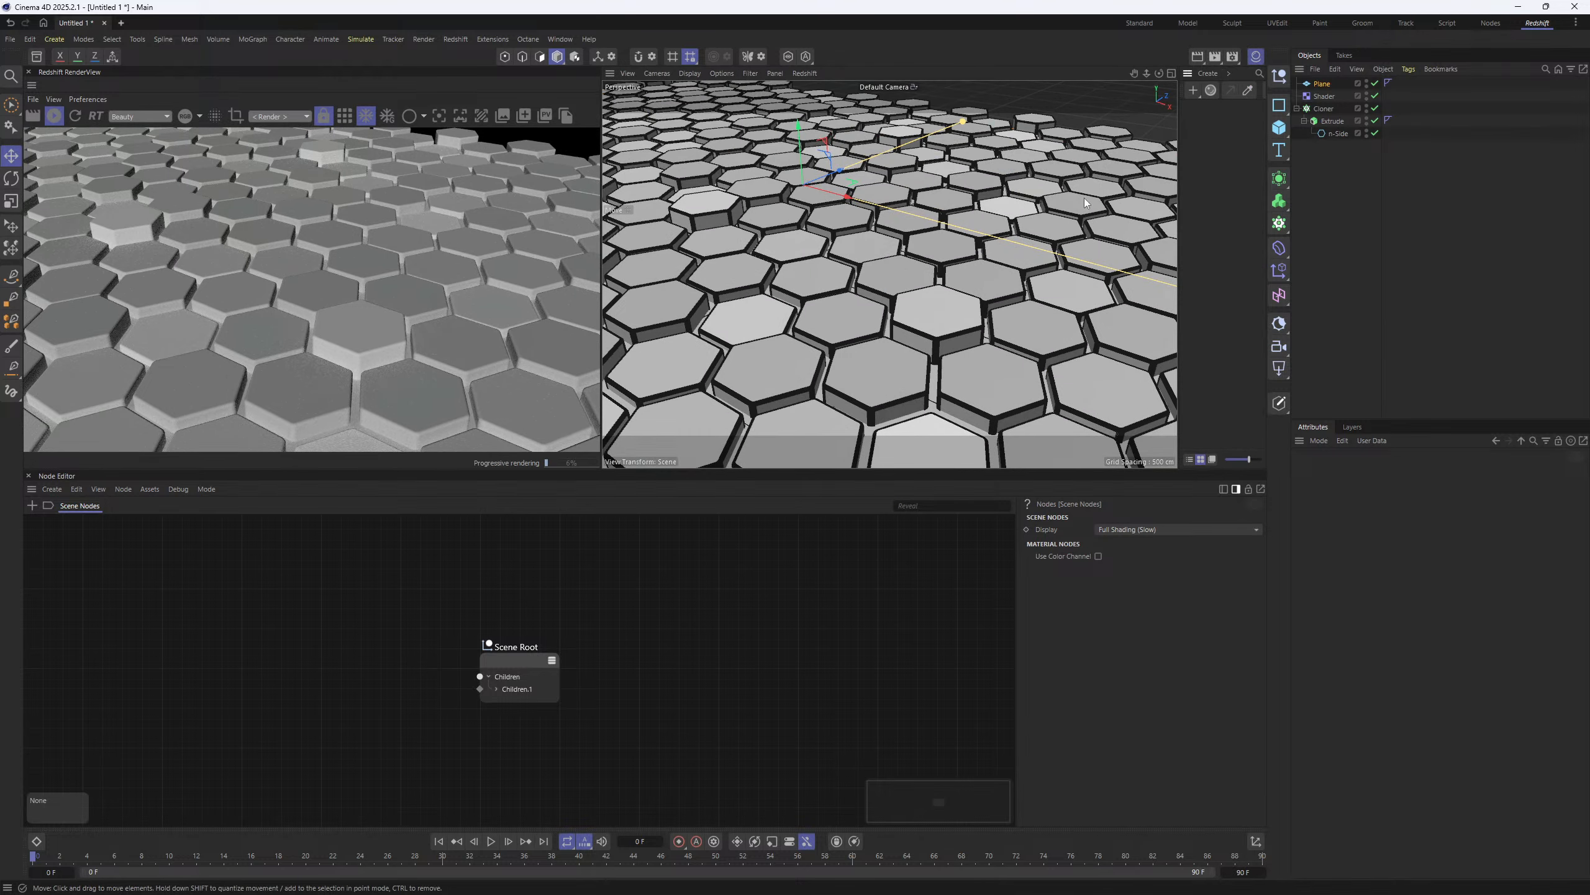
# - Create a Redshift standard material, assign it to the Cloner and name it HEX
pyautogui.doubleClick(1199, 159)
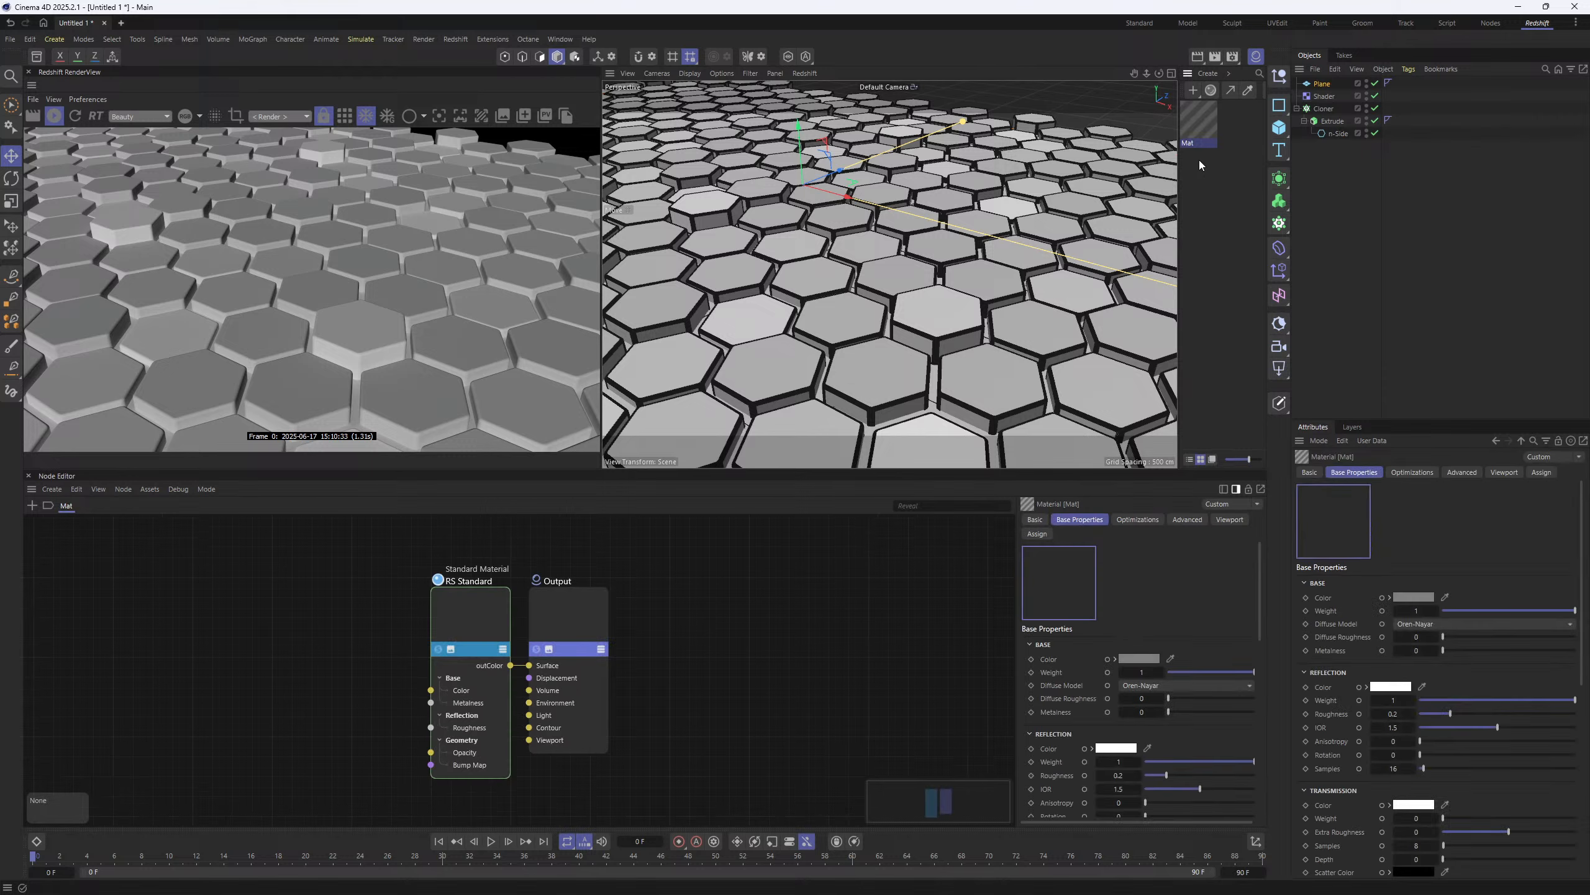
pyautogui.moveTo(1201, 125); pyautogui.dragTo(1327, 110)
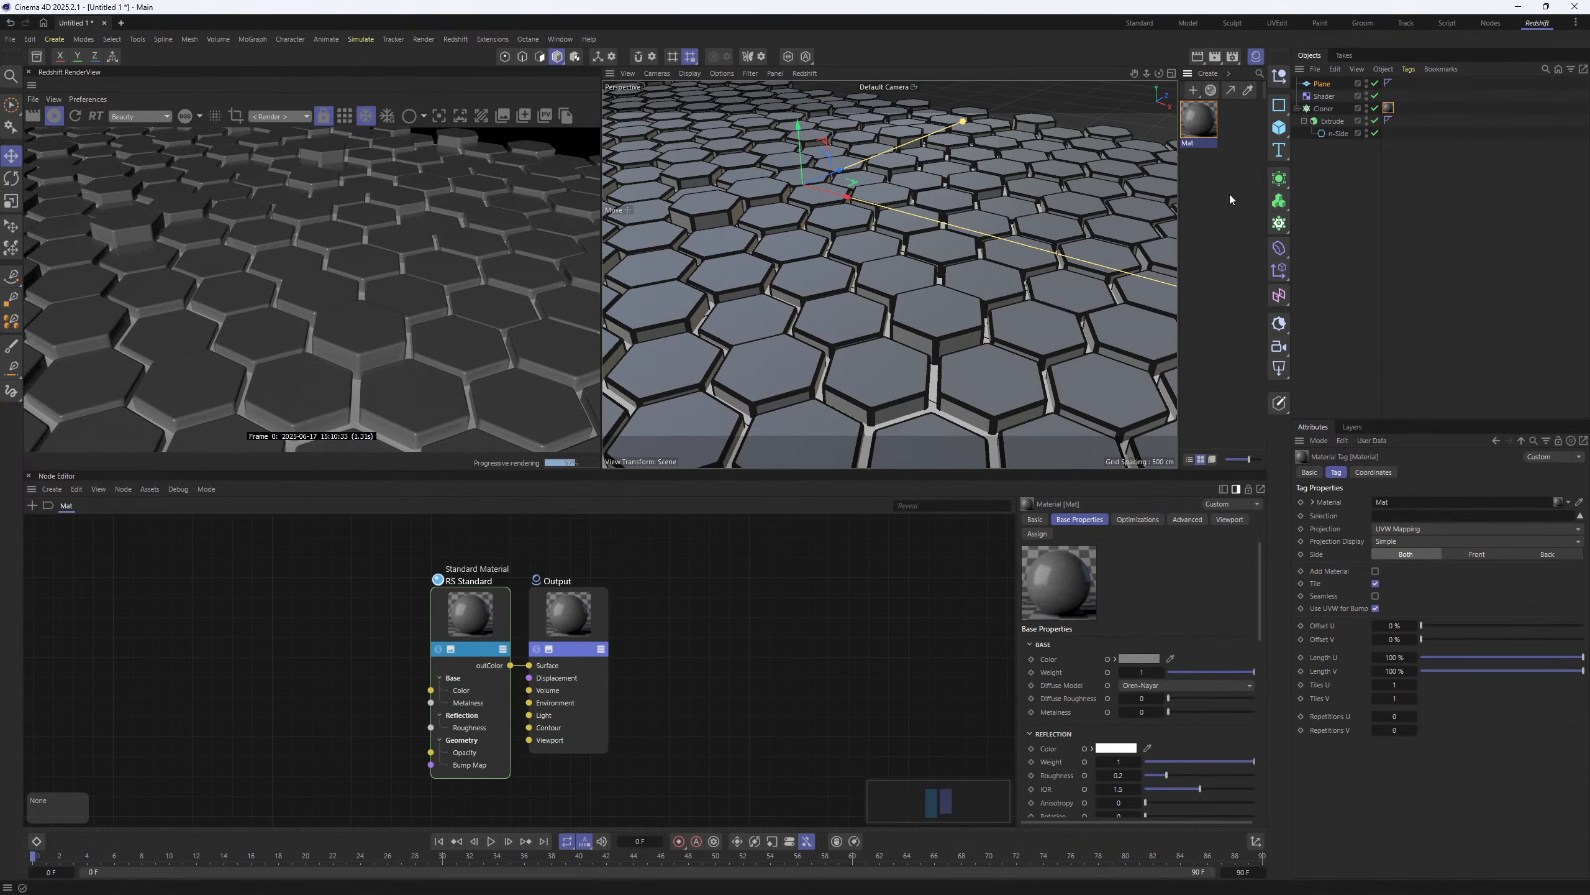
pyautogui.doubleClick(1189, 144)
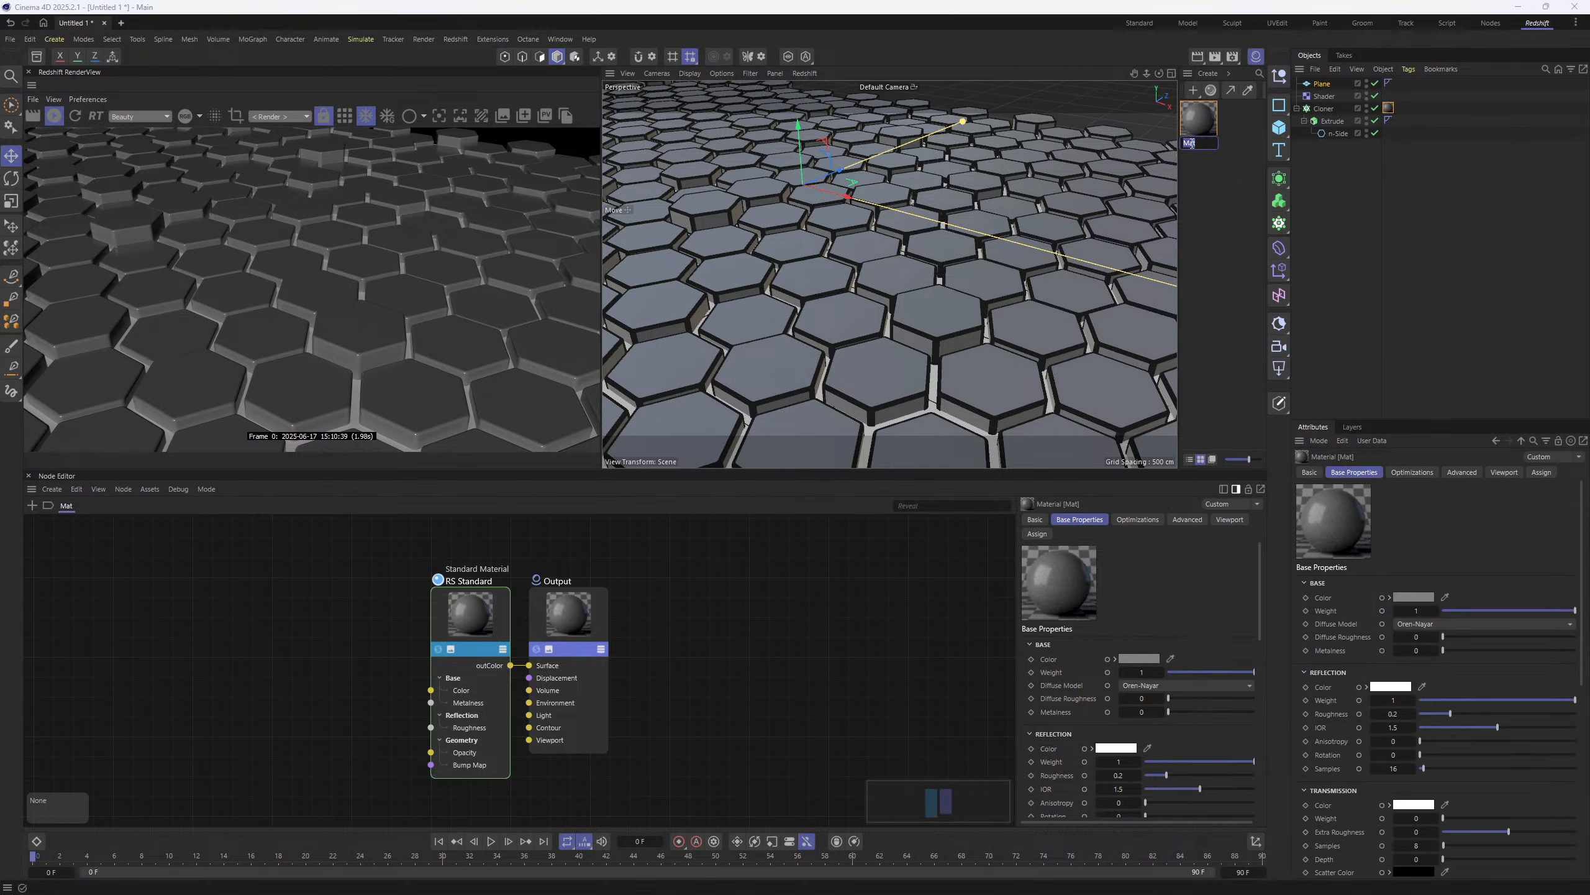
pyautogui.write('HEX')
pyautogui.press('Return')
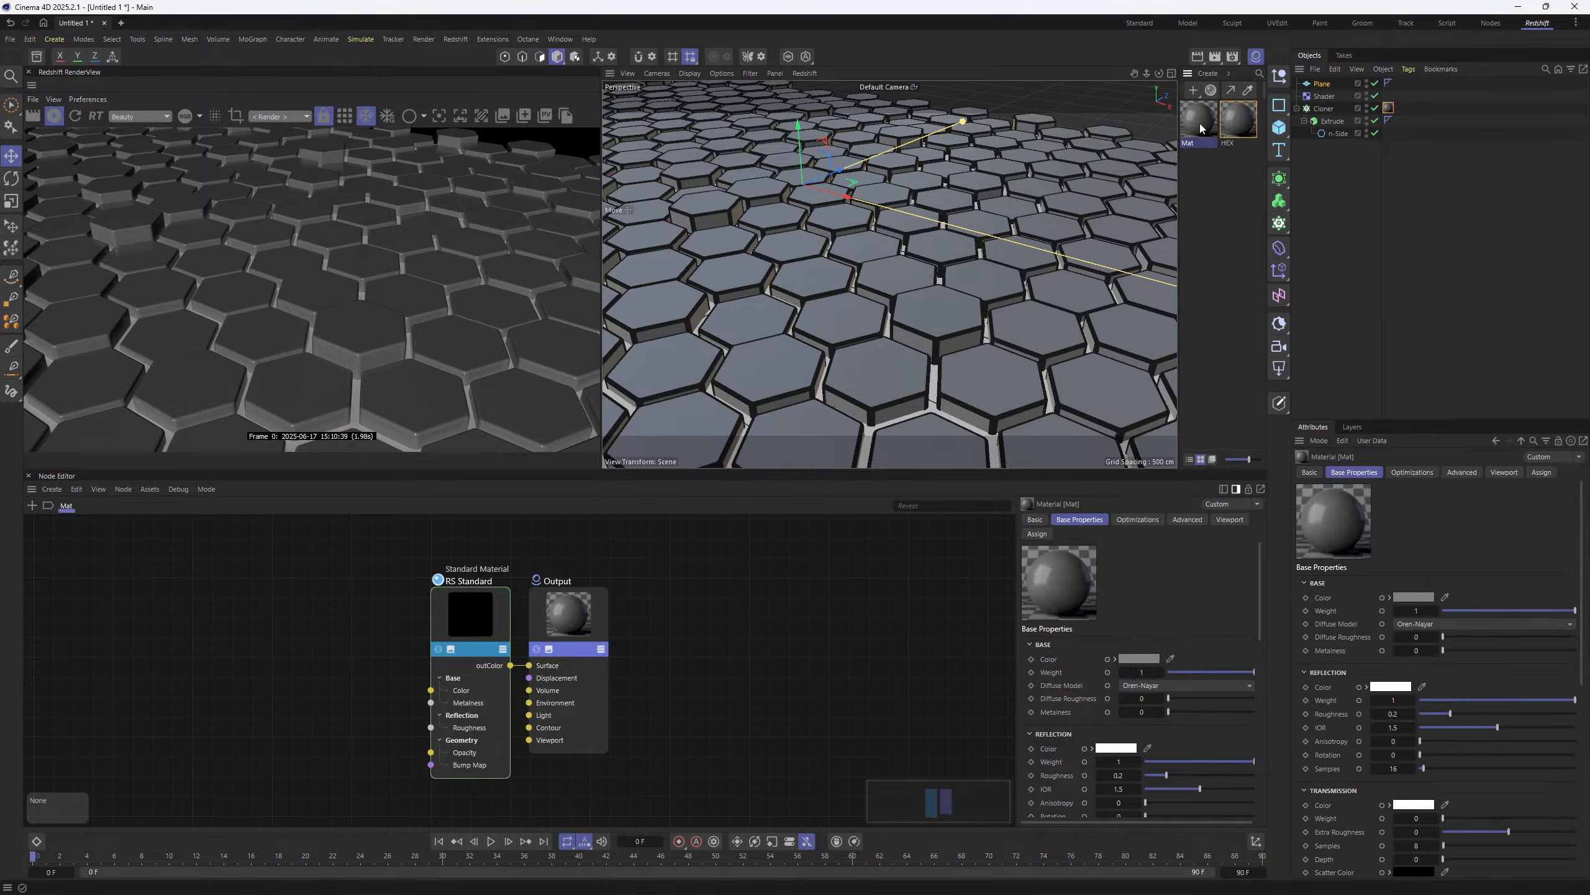
# - Assign a second new standard material to the Plane and name it Light
pyautogui.moveTo(1198, 121); pyautogui.dragTo(1322, 84)
pyautogui.doubleClick(1196, 144)
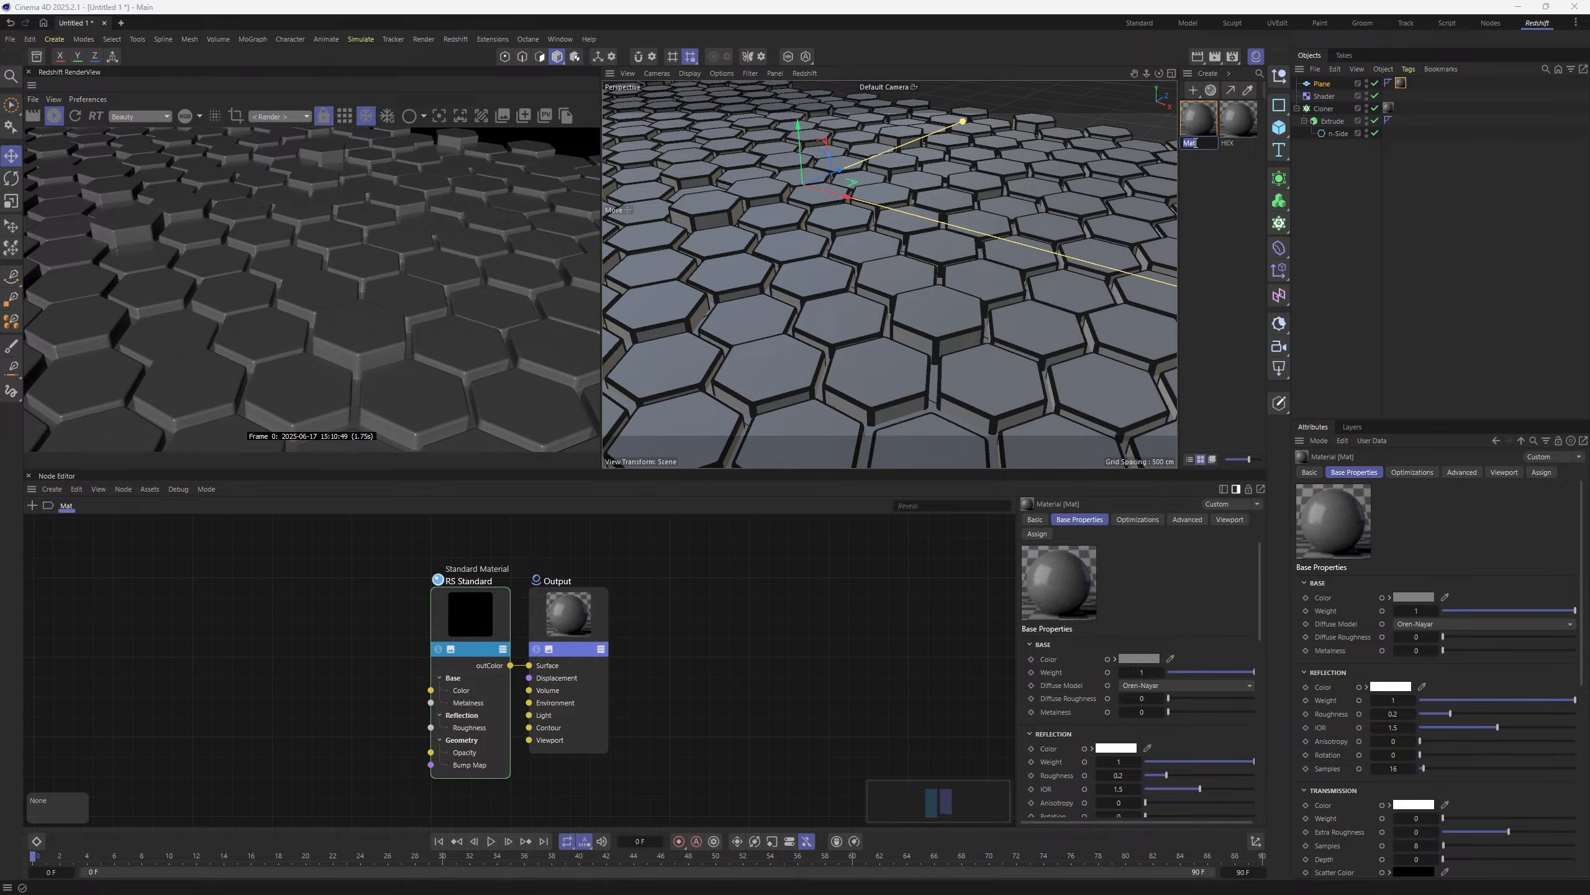
pyautogui.write('Light')
pyautogui.press('Return')
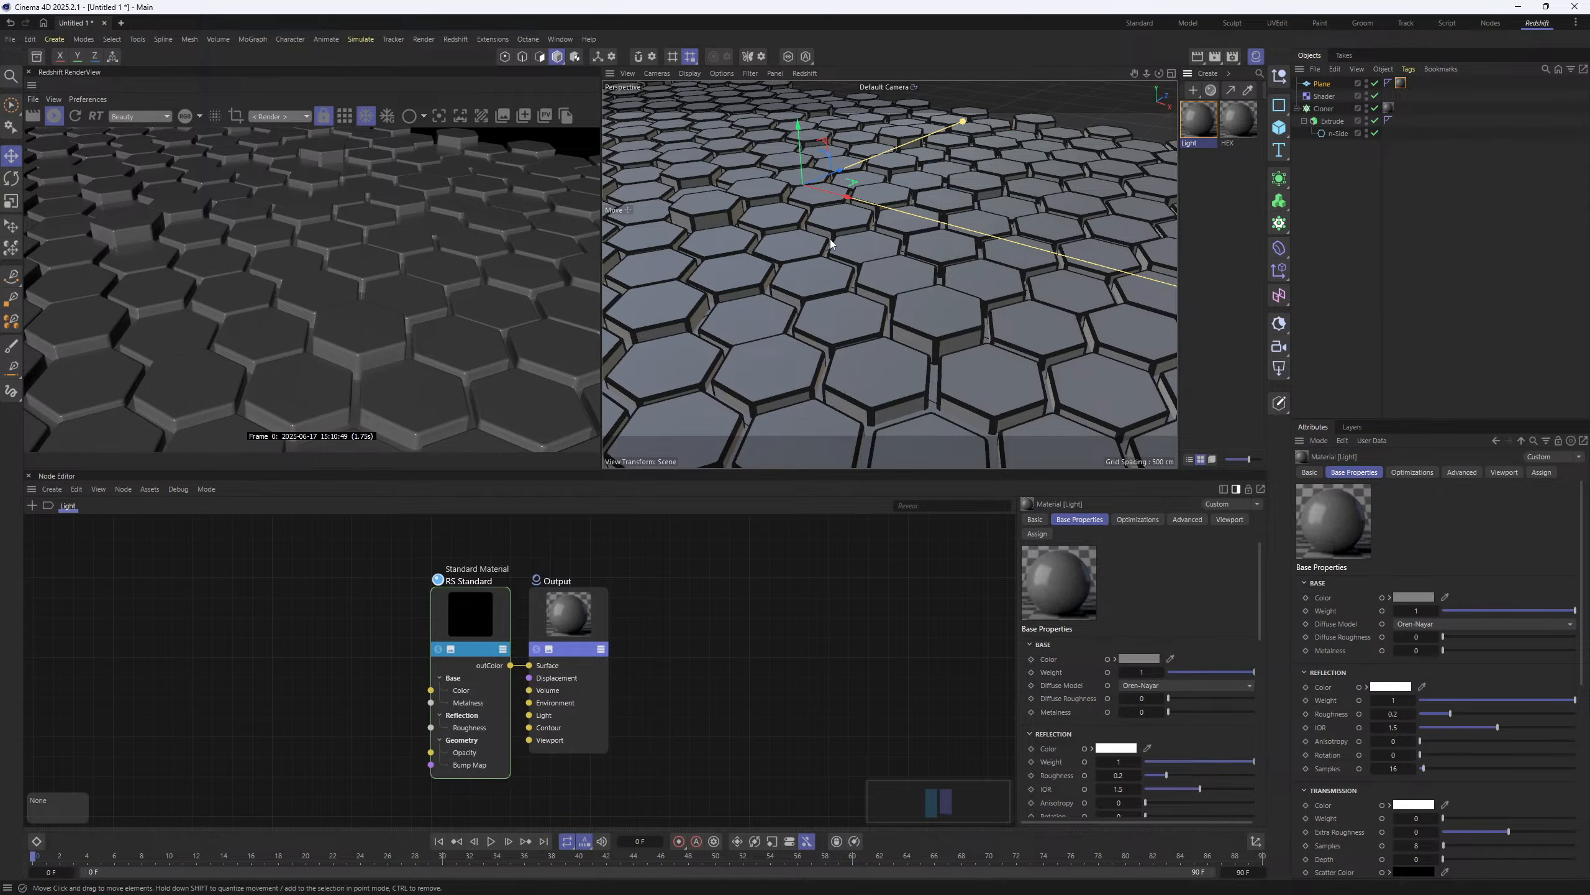
# - Add a Null object to the scene
pyautogui.keyDown('alt'); pyautogui.moveTo(825, 254); pyautogui.dragTo(864, 218); pyautogui.keyUp('alt')
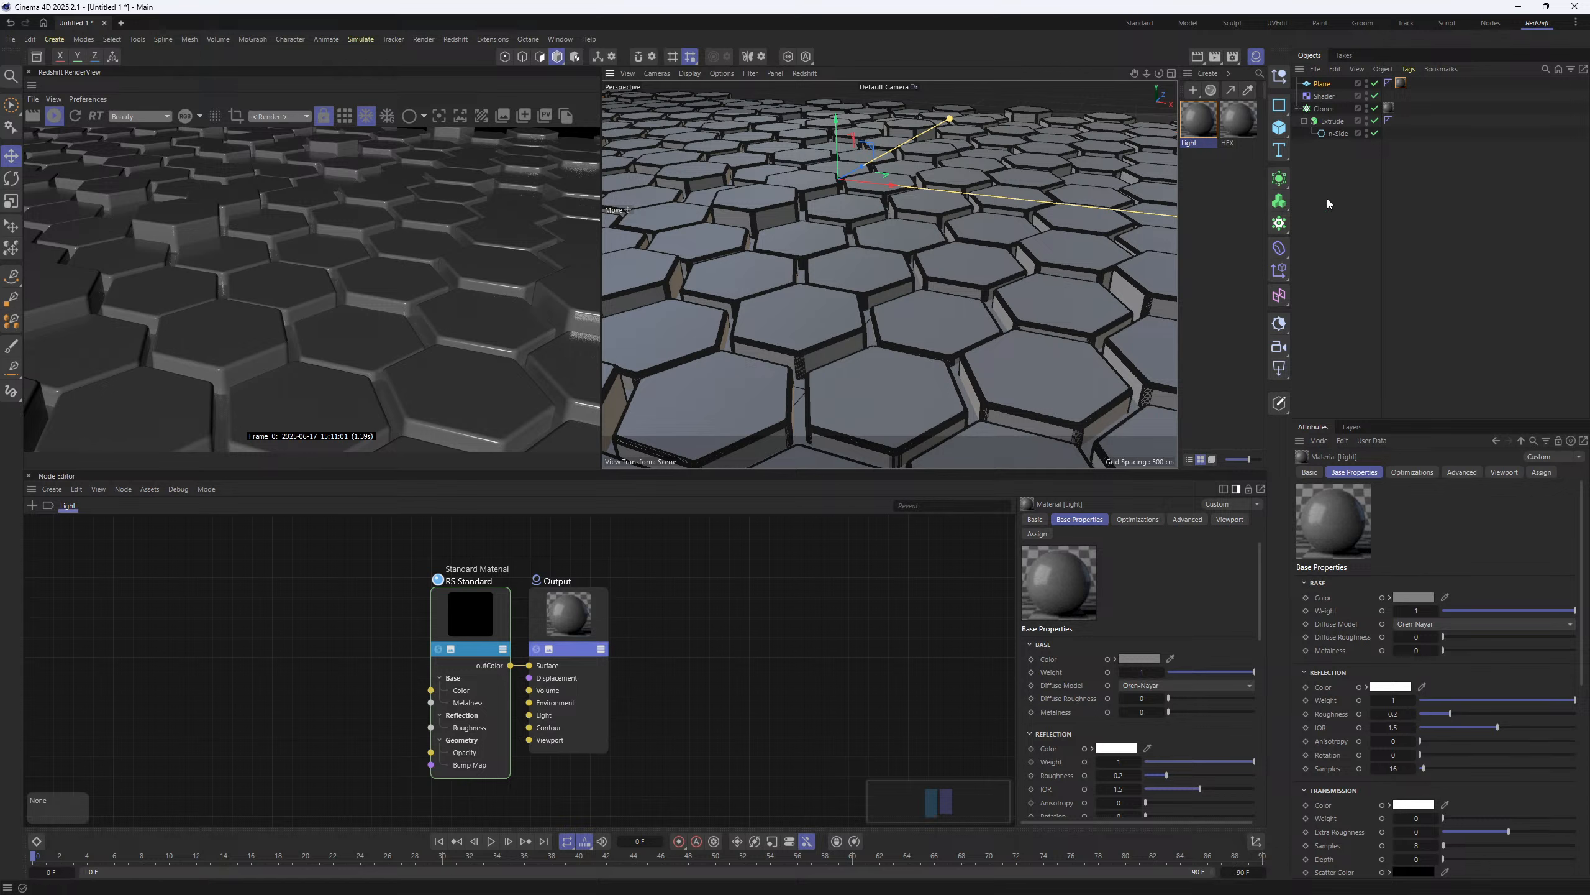
pyautogui.click(1279, 76)
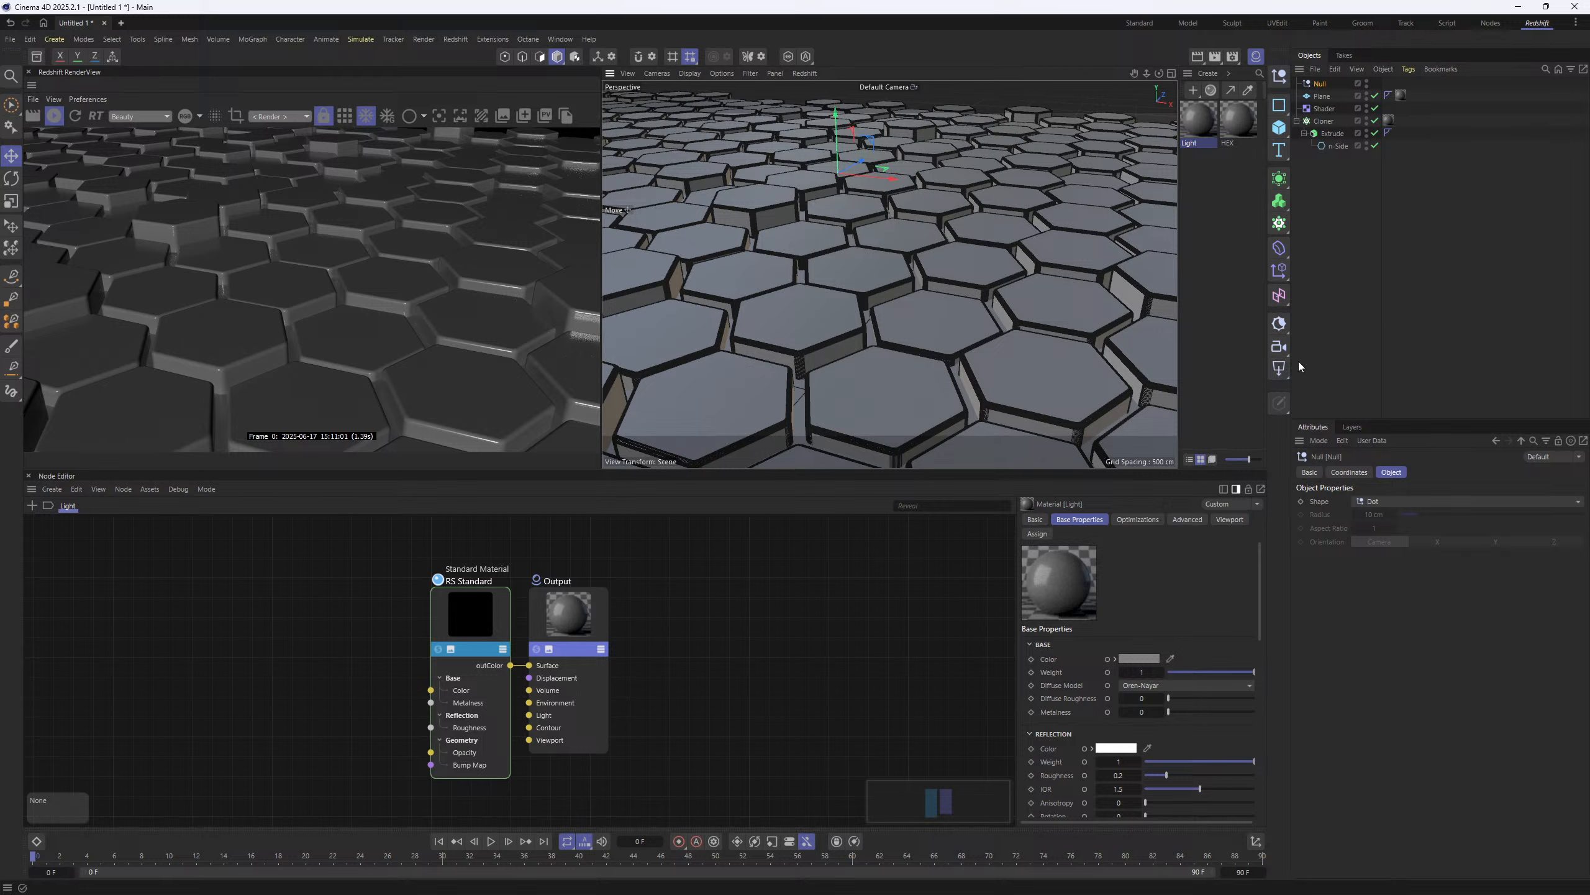
# - Add a Redshift area light with a target tag that uses the Null as its target object
pyautogui.click(1279, 369)
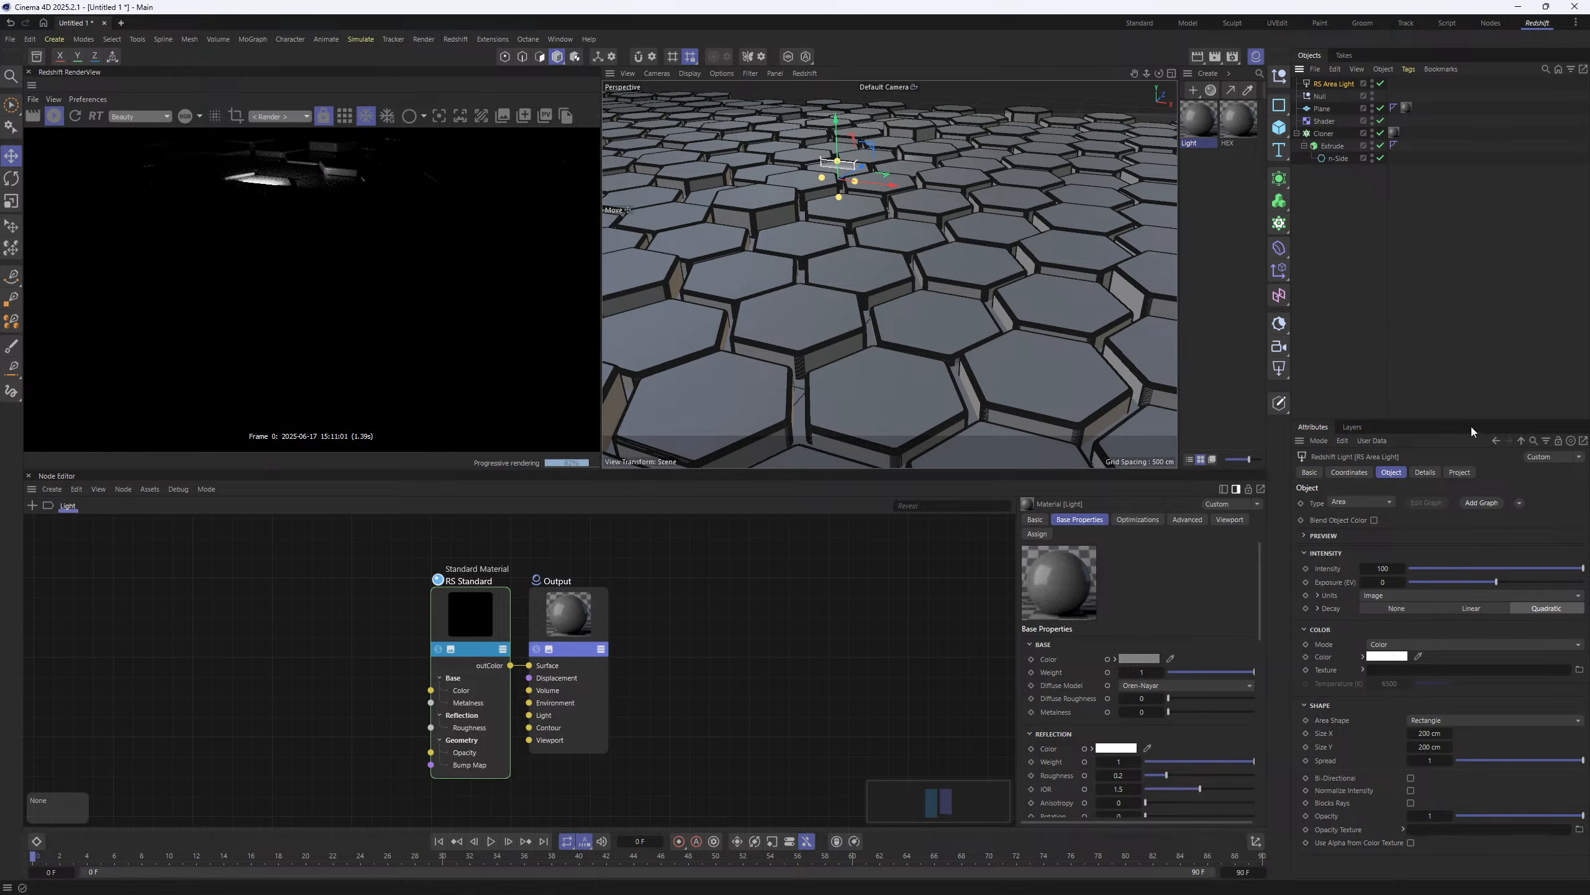
pyautogui.click(1520, 504)
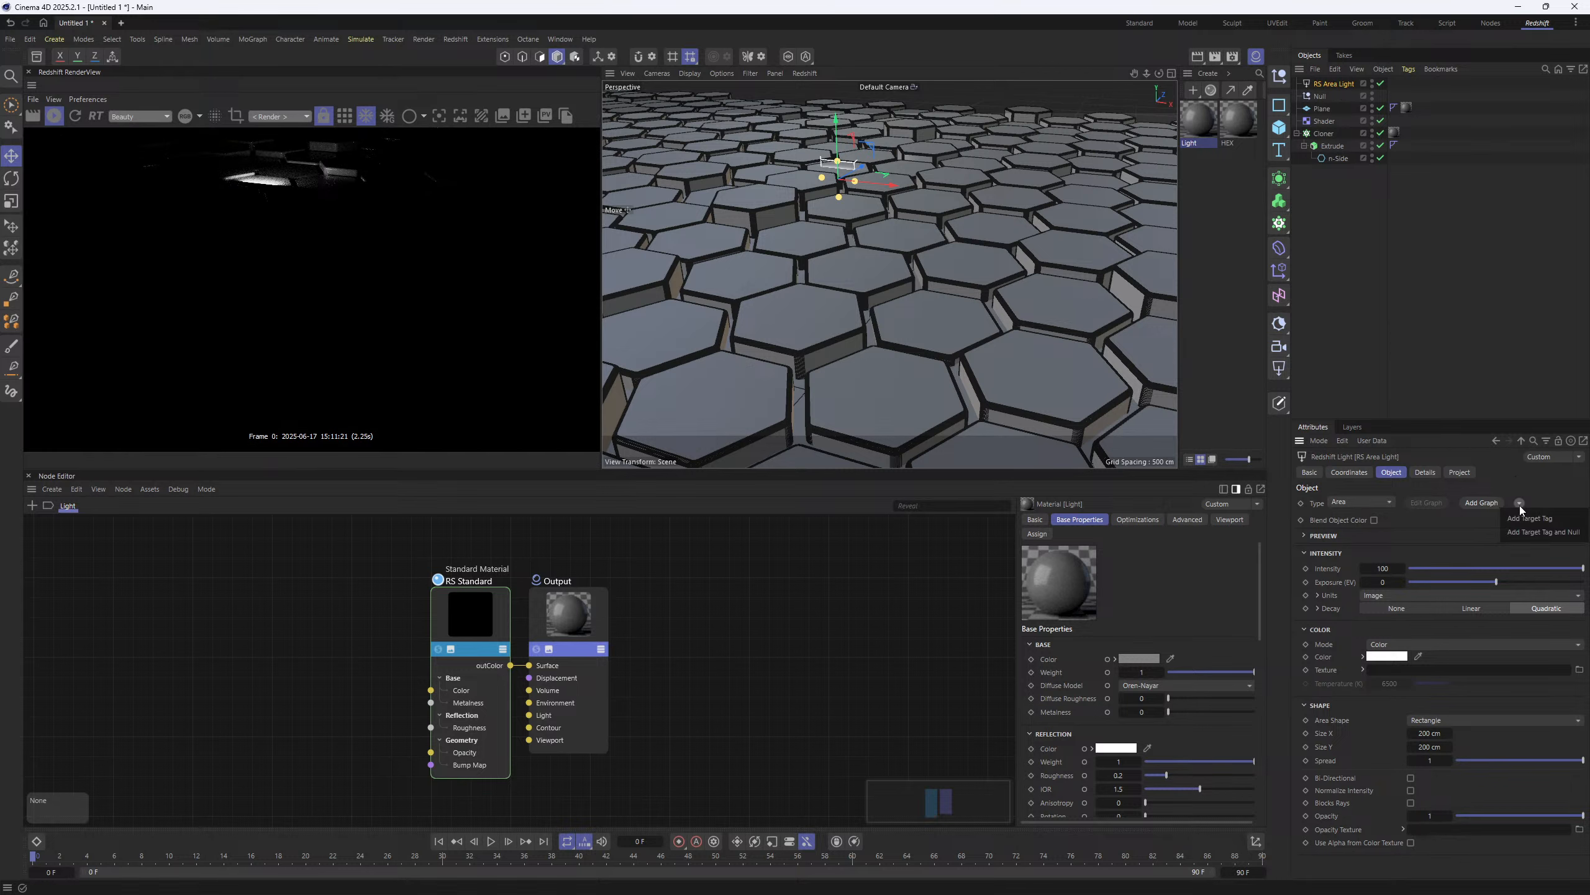
pyautogui.click(1552, 521)
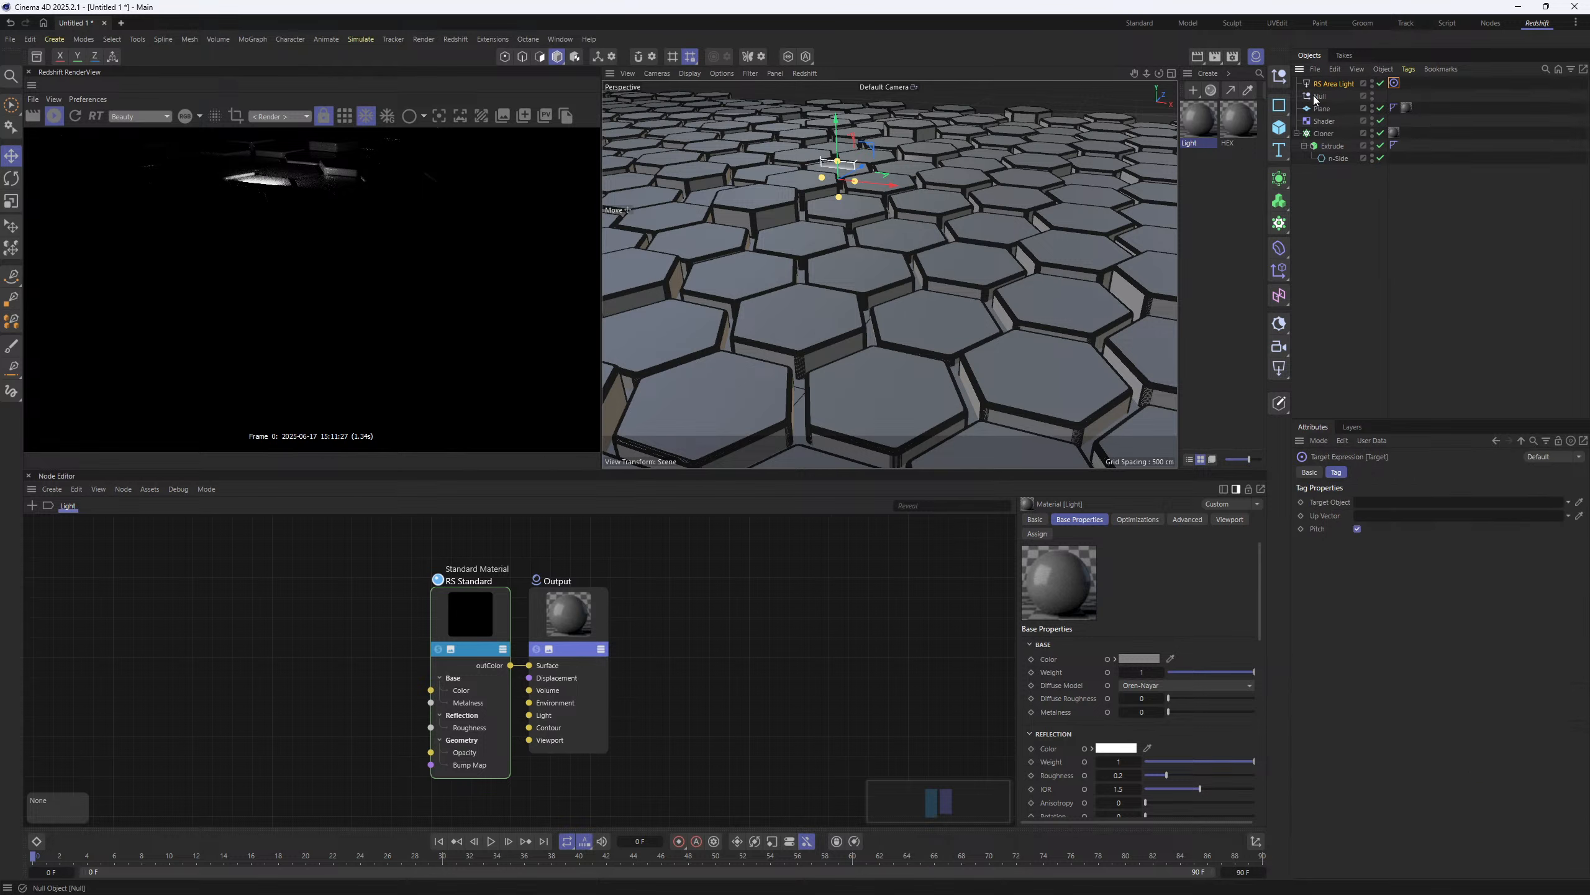
pyautogui.moveTo(1316, 98); pyautogui.dragTo(1374, 509)
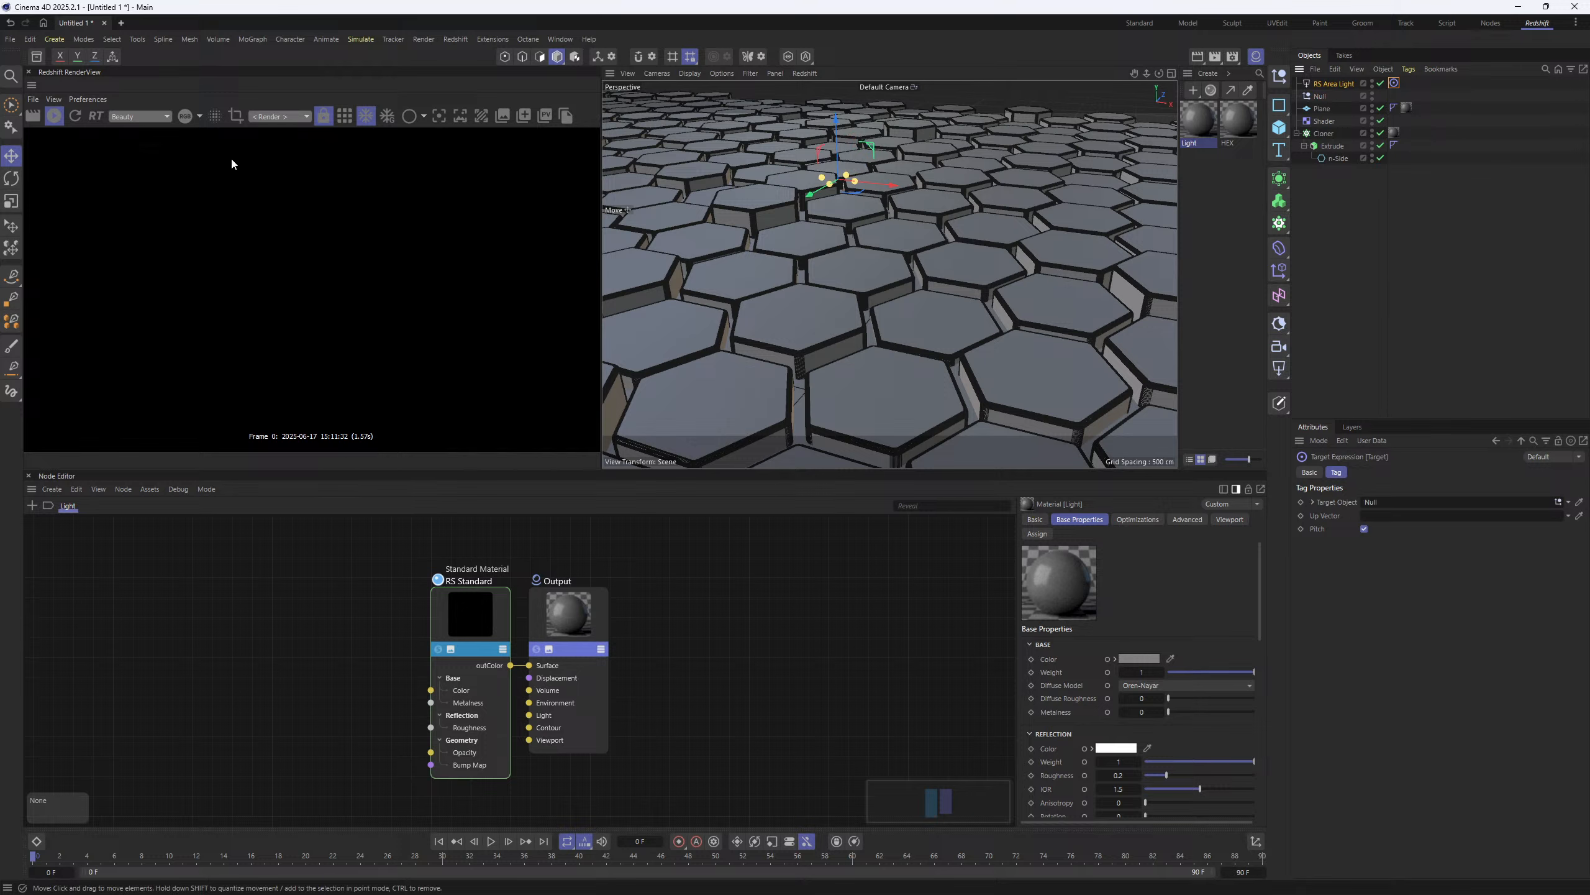
# - Add a Redshift camera, look through it and frame the hexagon tiles closely from a low angle
pyautogui.click(1279, 346)
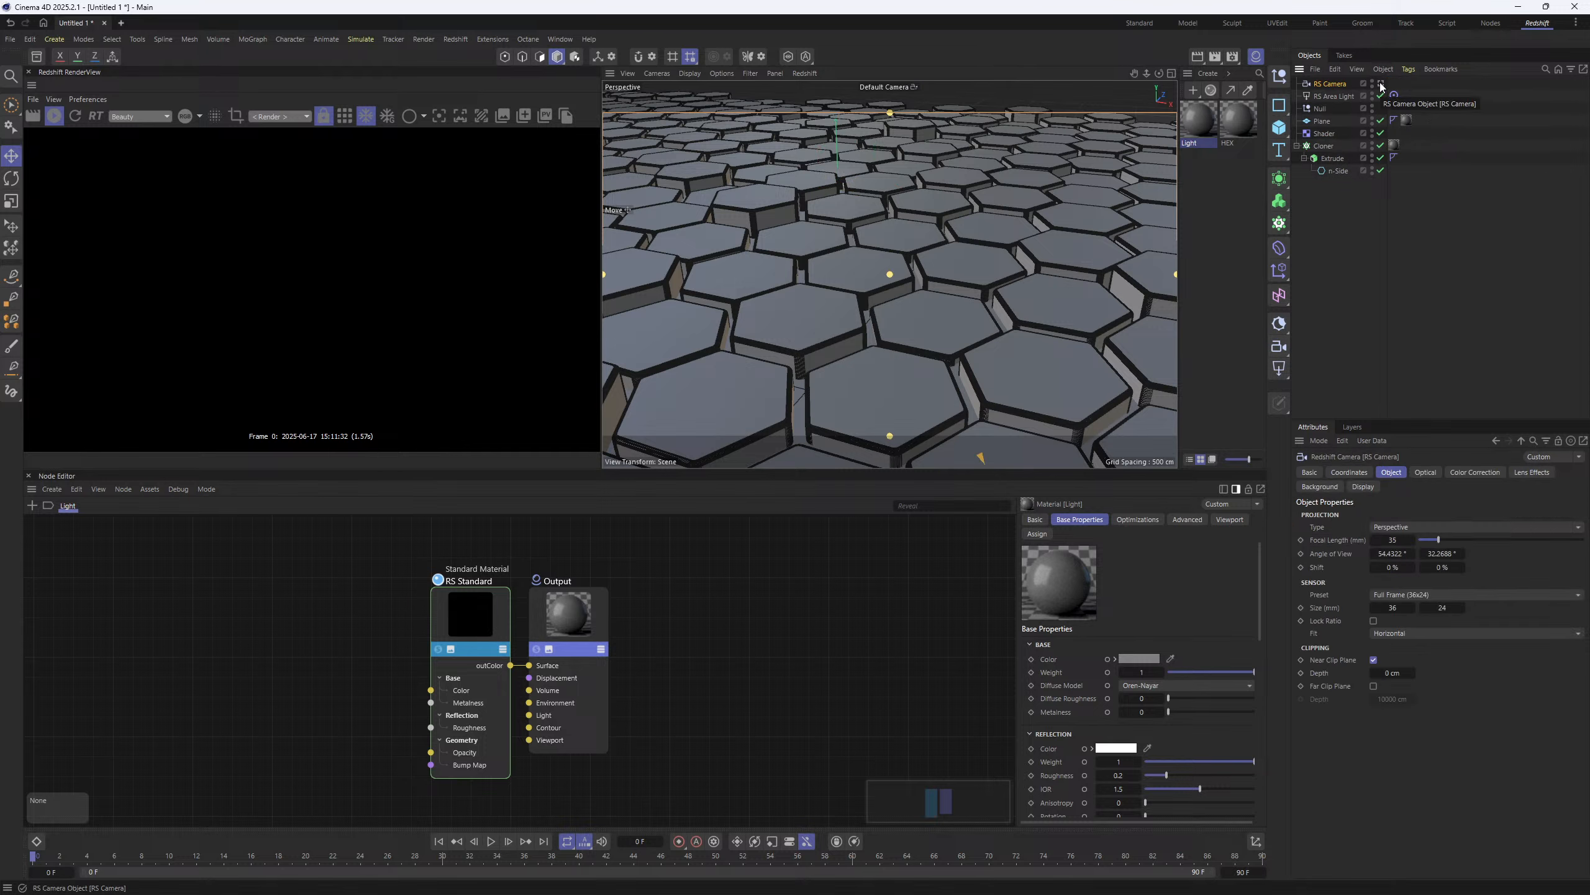
pyautogui.click(1381, 84)
pyautogui.keyDown('alt'); pyautogui.moveTo(829, 280); pyautogui.dragTo(855, 235, button='middle'); pyautogui.keyUp('alt')
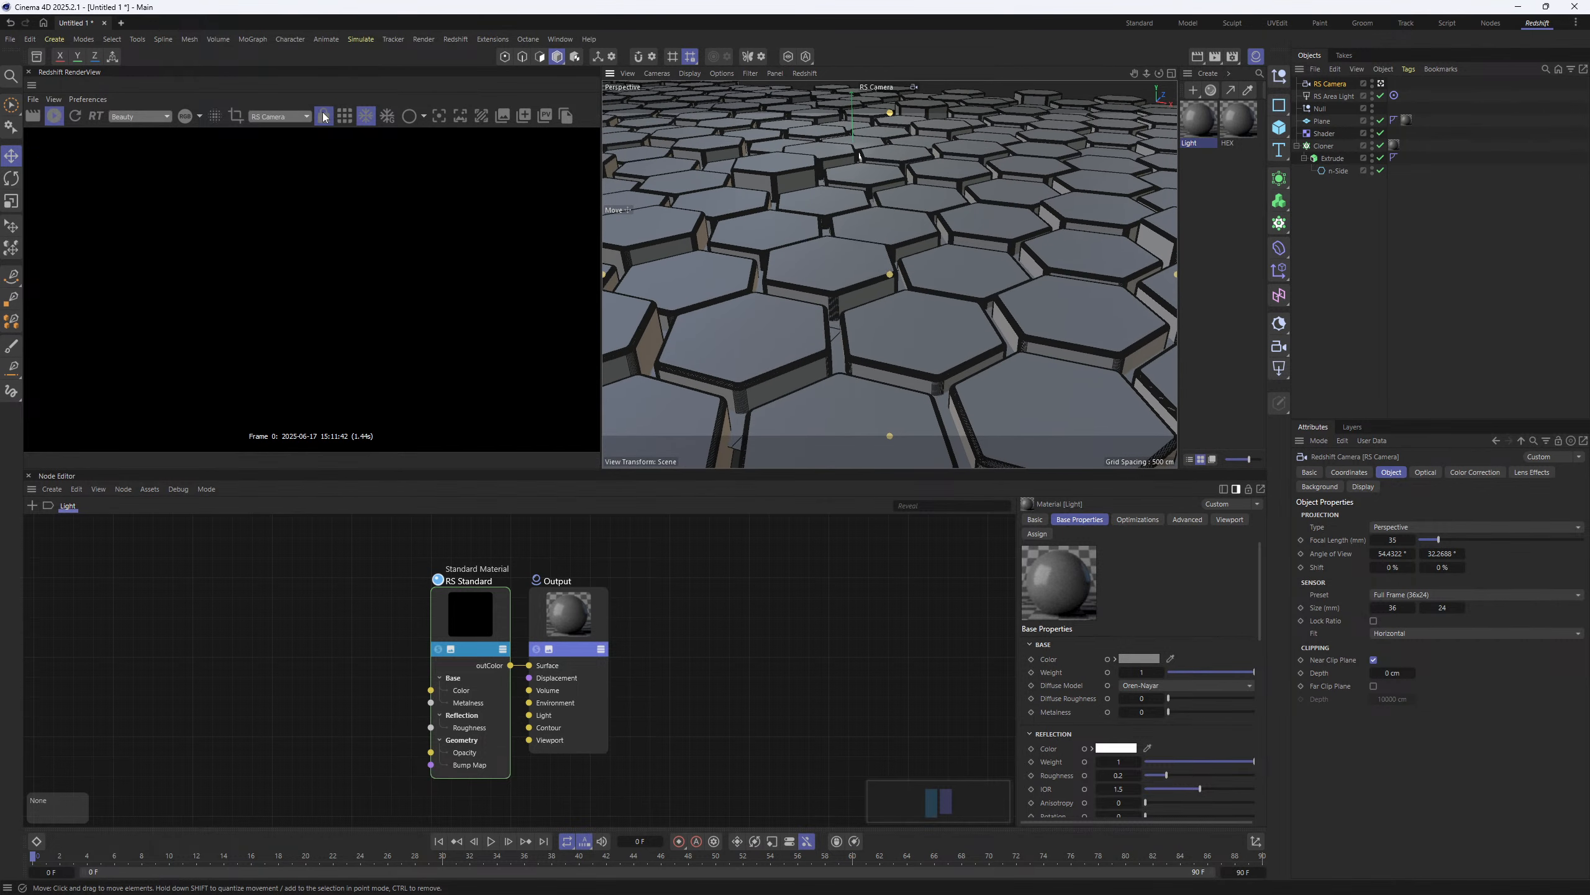
# - Turn the top viewport into a free perspective view with Gouraud shading that shows the camera and the tile field
pyautogui.middleClick(924, 274)
pyautogui.middleClick(1003, 192)
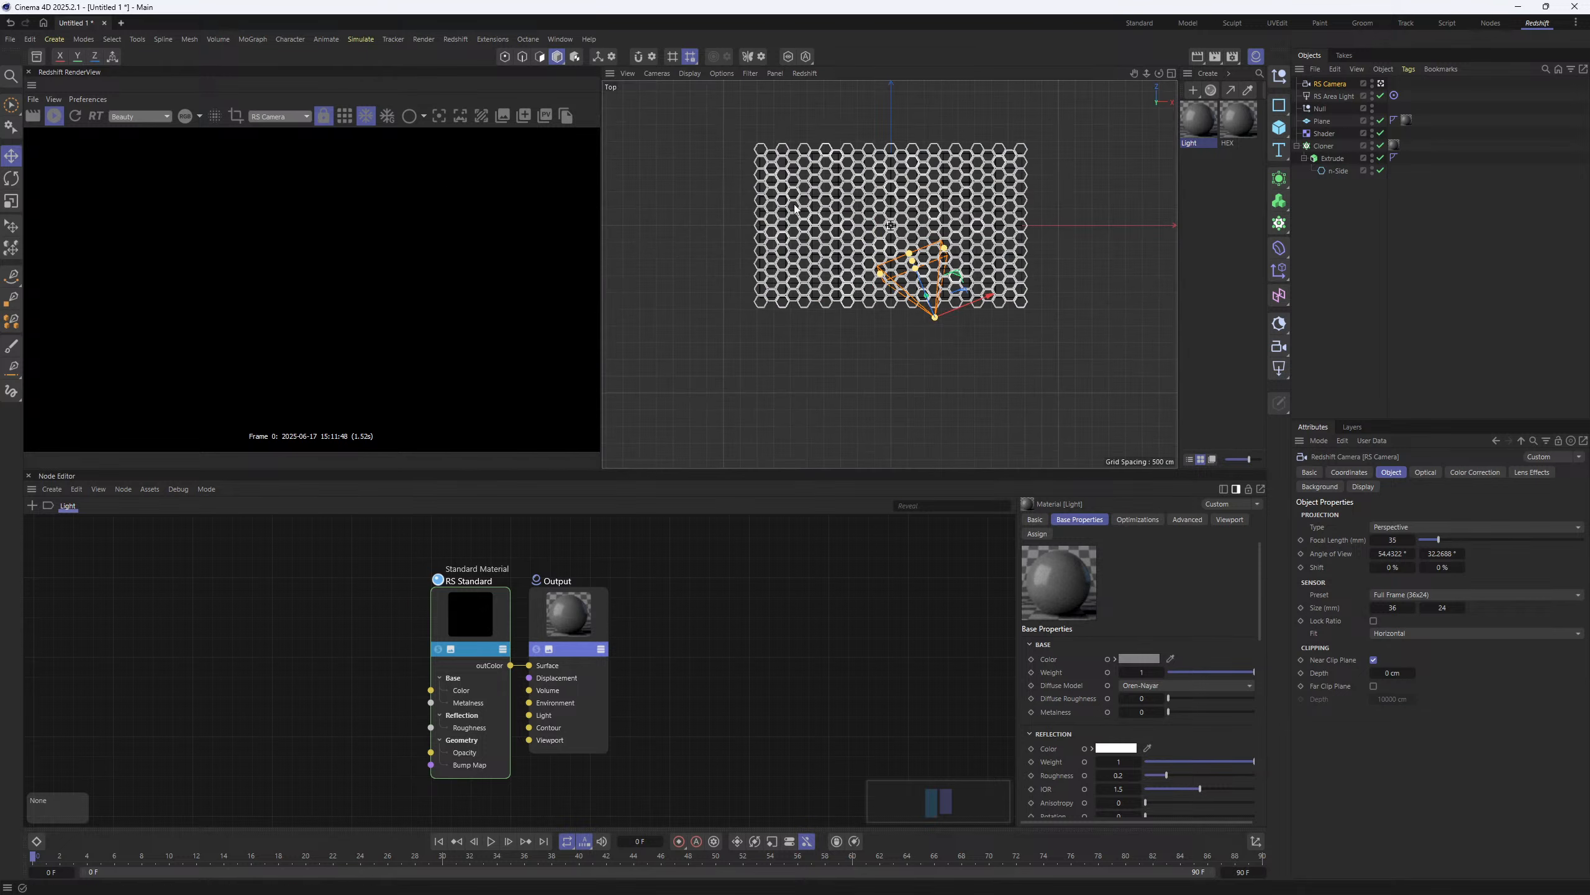
pyautogui.click(689, 73)
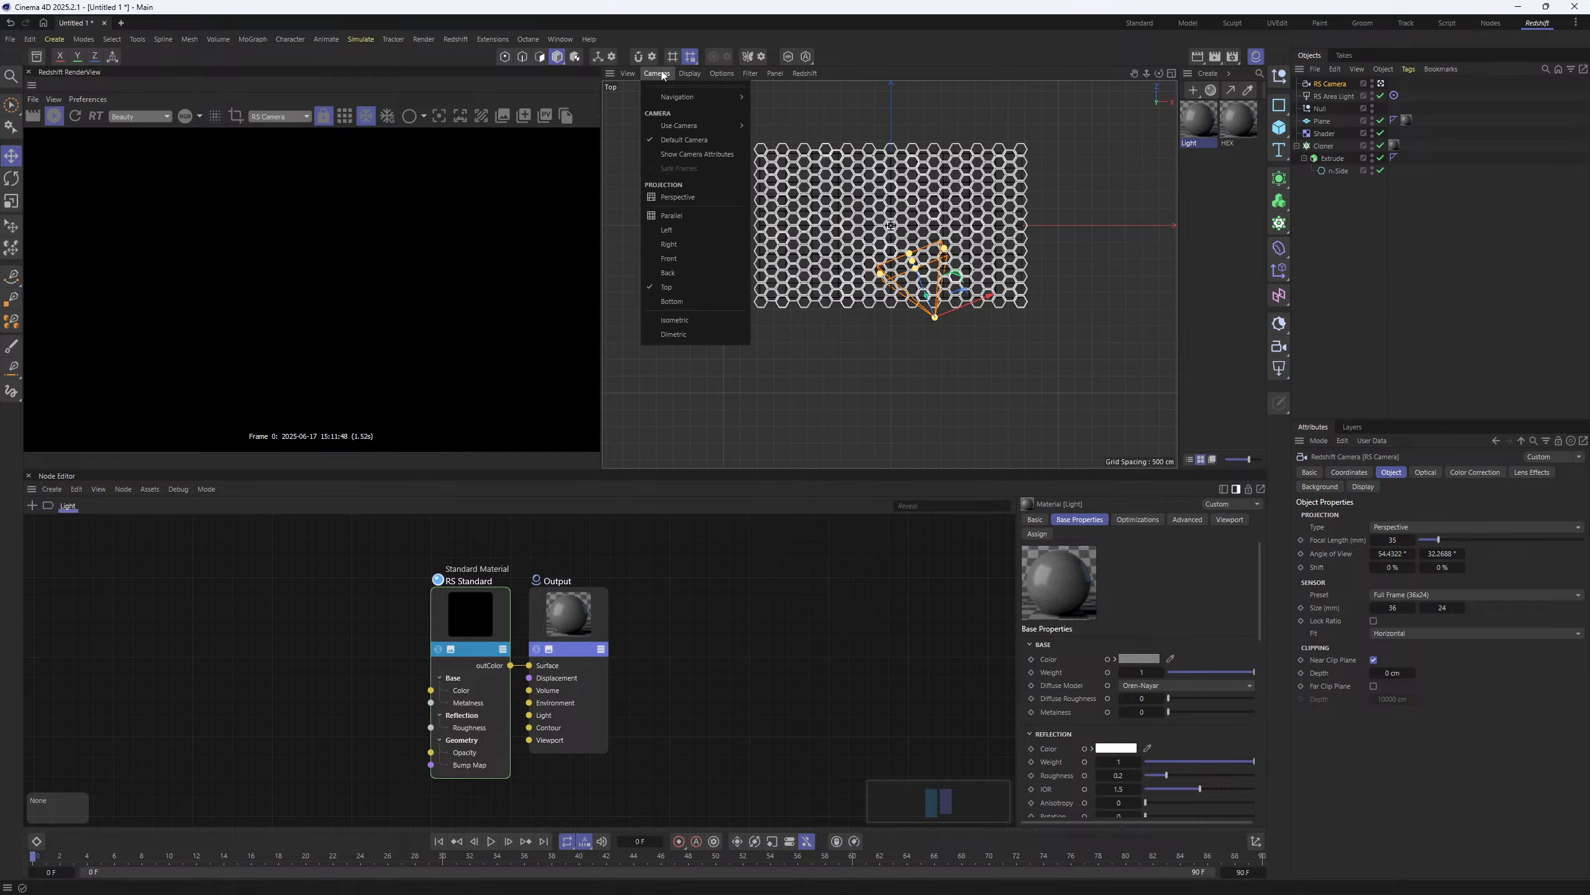
pyautogui.moveTo(667, 75)
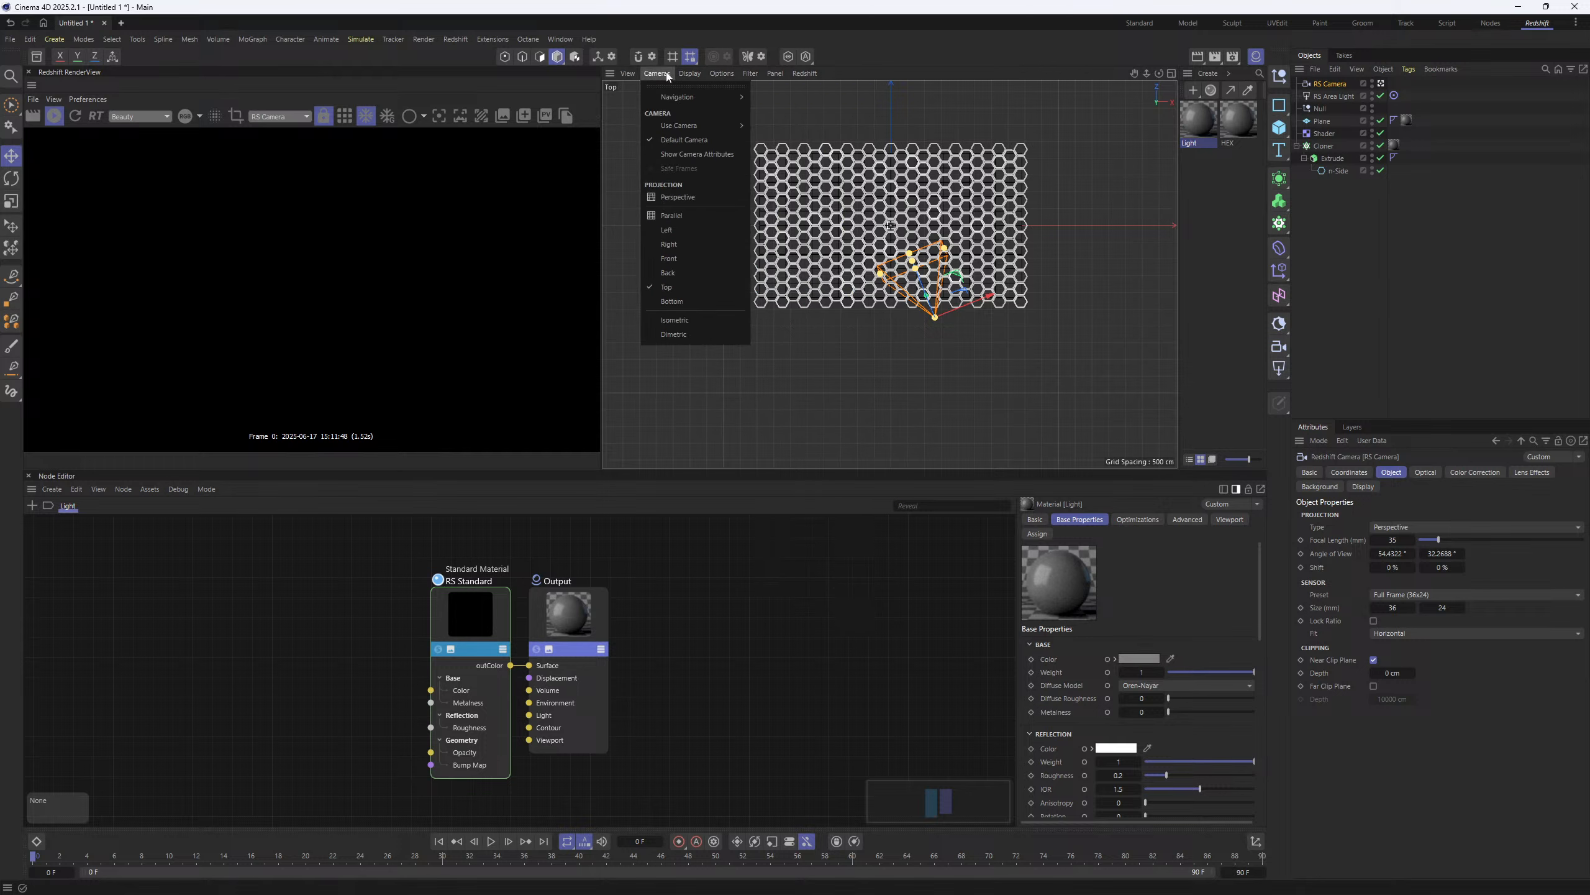
pyautogui.click(689, 198)
pyautogui.press('n')
pyautogui.press('a')
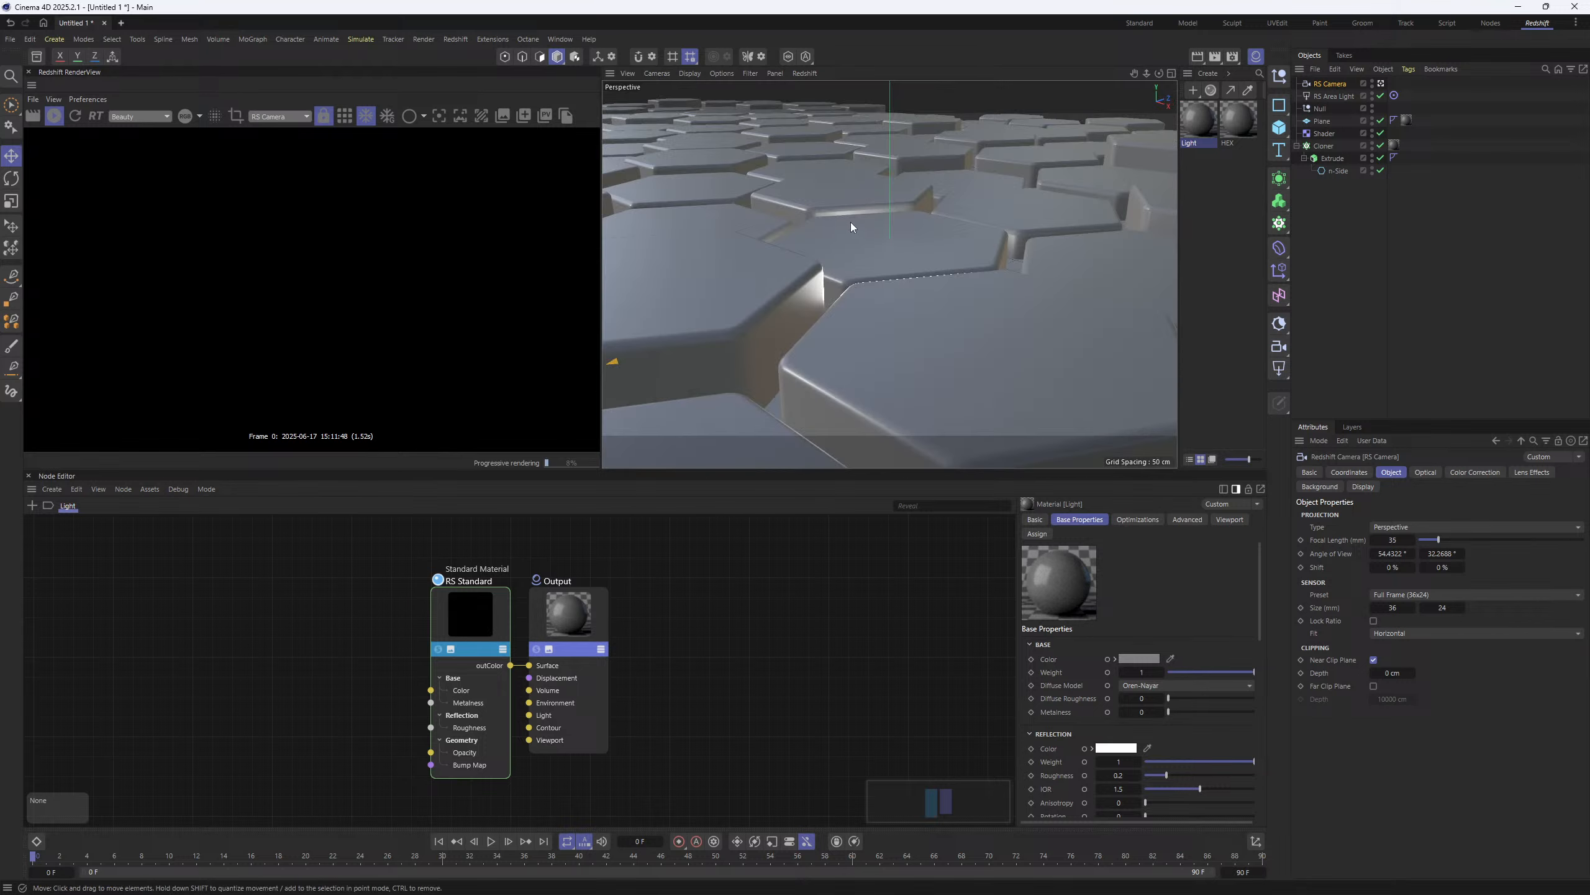
pyautogui.scroll(-10, 857, 266)
pyautogui.keyDown('alt'); pyautogui.moveTo(893, 272); pyautogui.dragTo(996, 316); pyautogui.keyUp('alt')
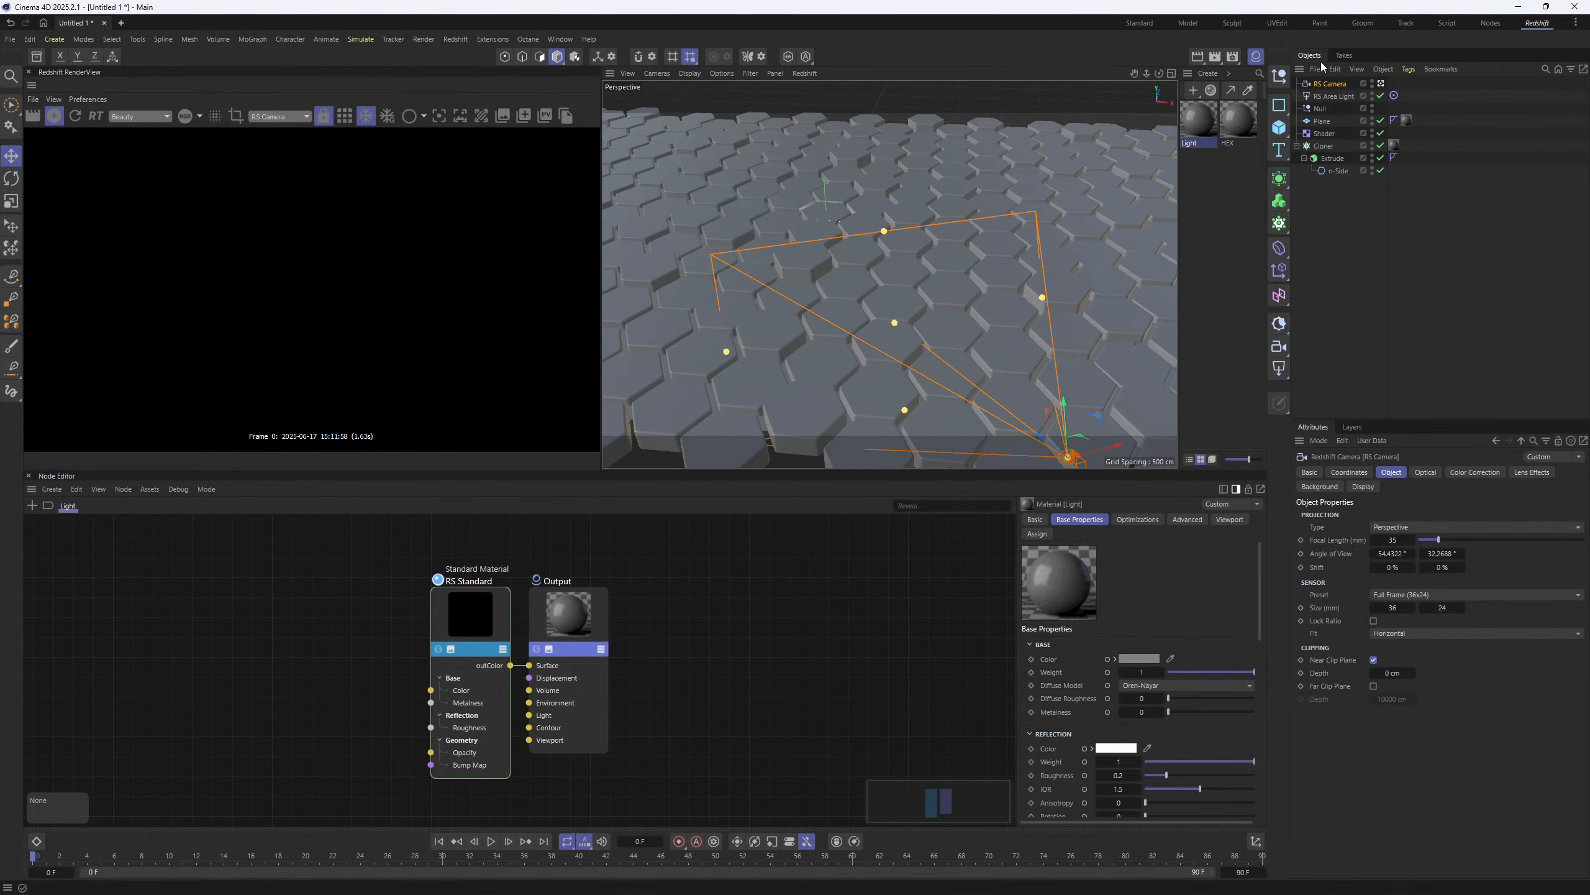
# - Move the area light above the far edge of the tile field and scale it up to about 525 by 525 cm
pyautogui.click(1342, 98)
pyautogui.keyDown('alt'); pyautogui.moveTo(889, 274); pyautogui.dragTo(820, 91); pyautogui.keyUp('alt')
pyautogui.scroll(-5, 827, 206)
pyautogui.keyDown('alt'); pyautogui.moveTo(809, 254); pyautogui.dragTo(788, 276); pyautogui.keyUp('alt')
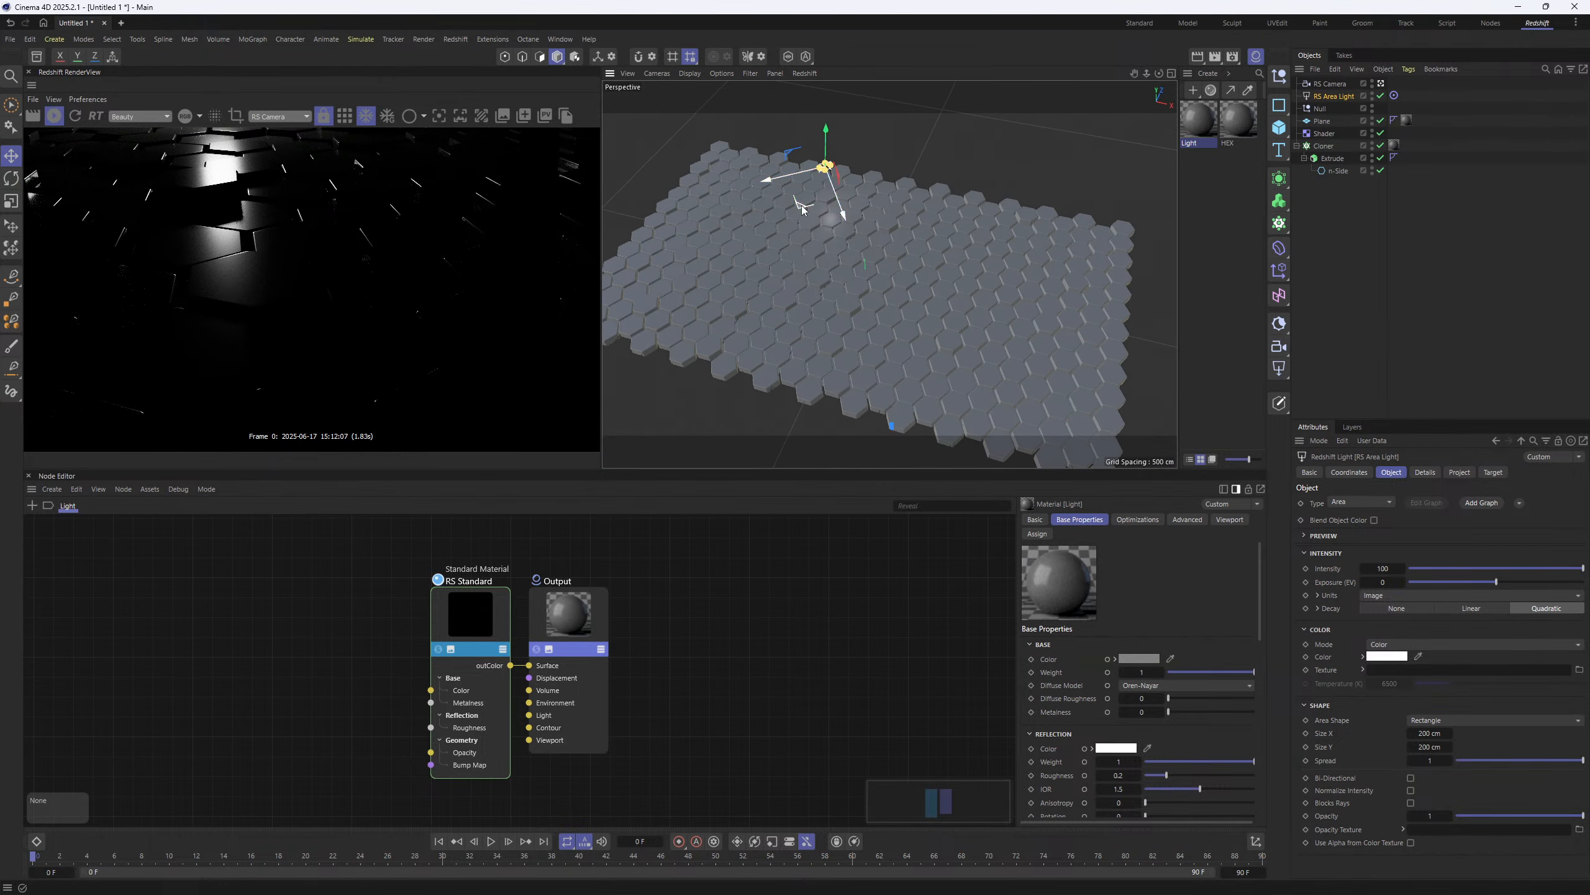
pyautogui.press('w')
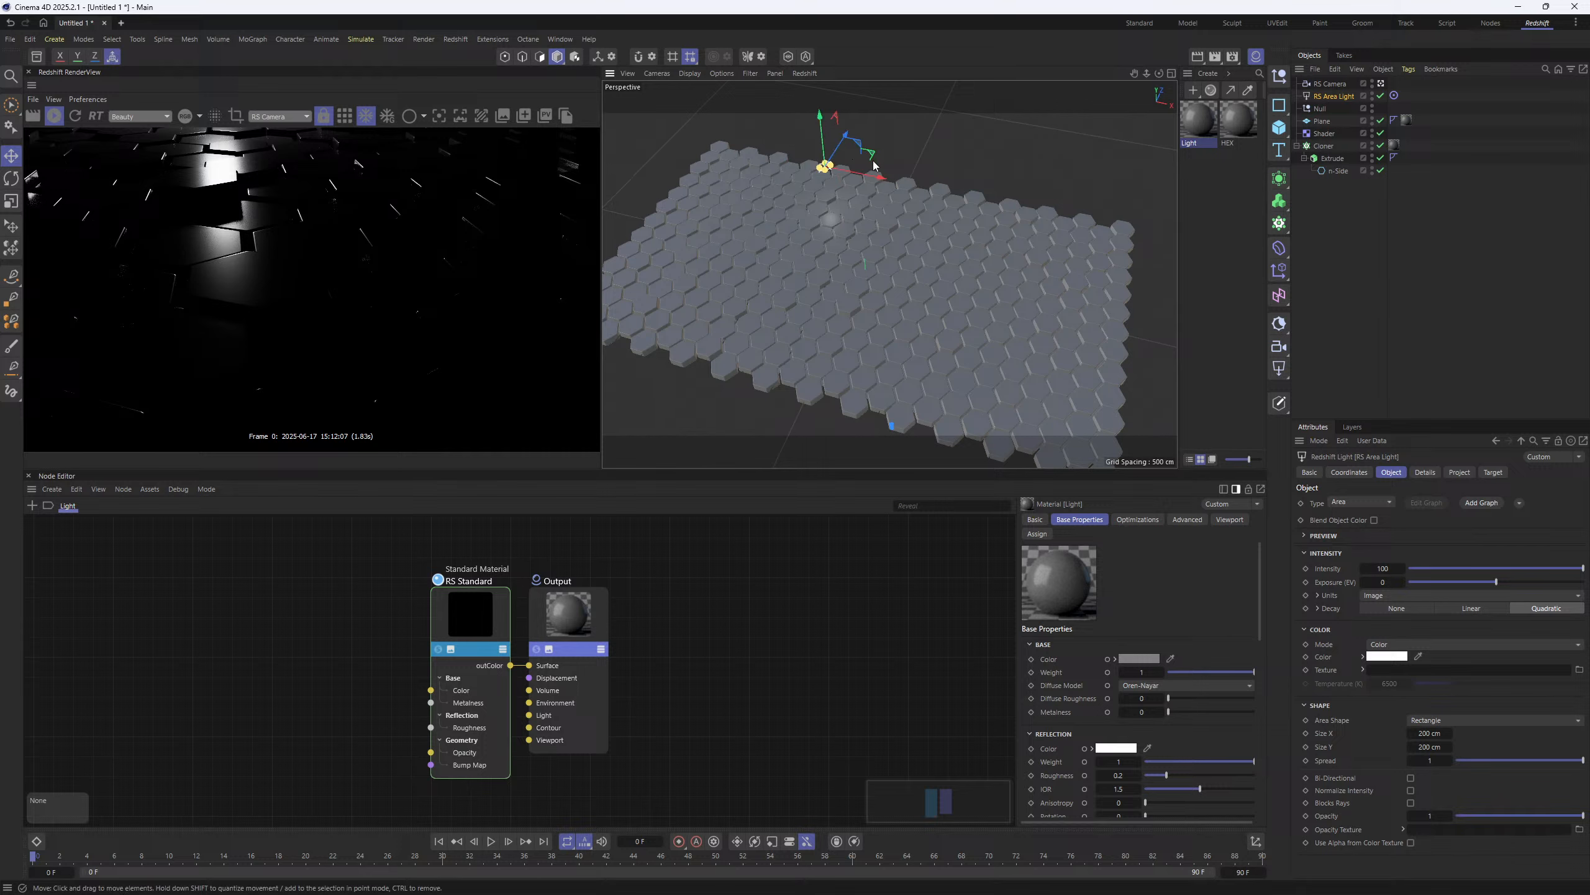
pyautogui.moveTo(874, 160); pyautogui.dragTo(851, 163)
pyautogui.press('t')
pyautogui.moveTo(884, 245); pyautogui.dragTo(983, 245)
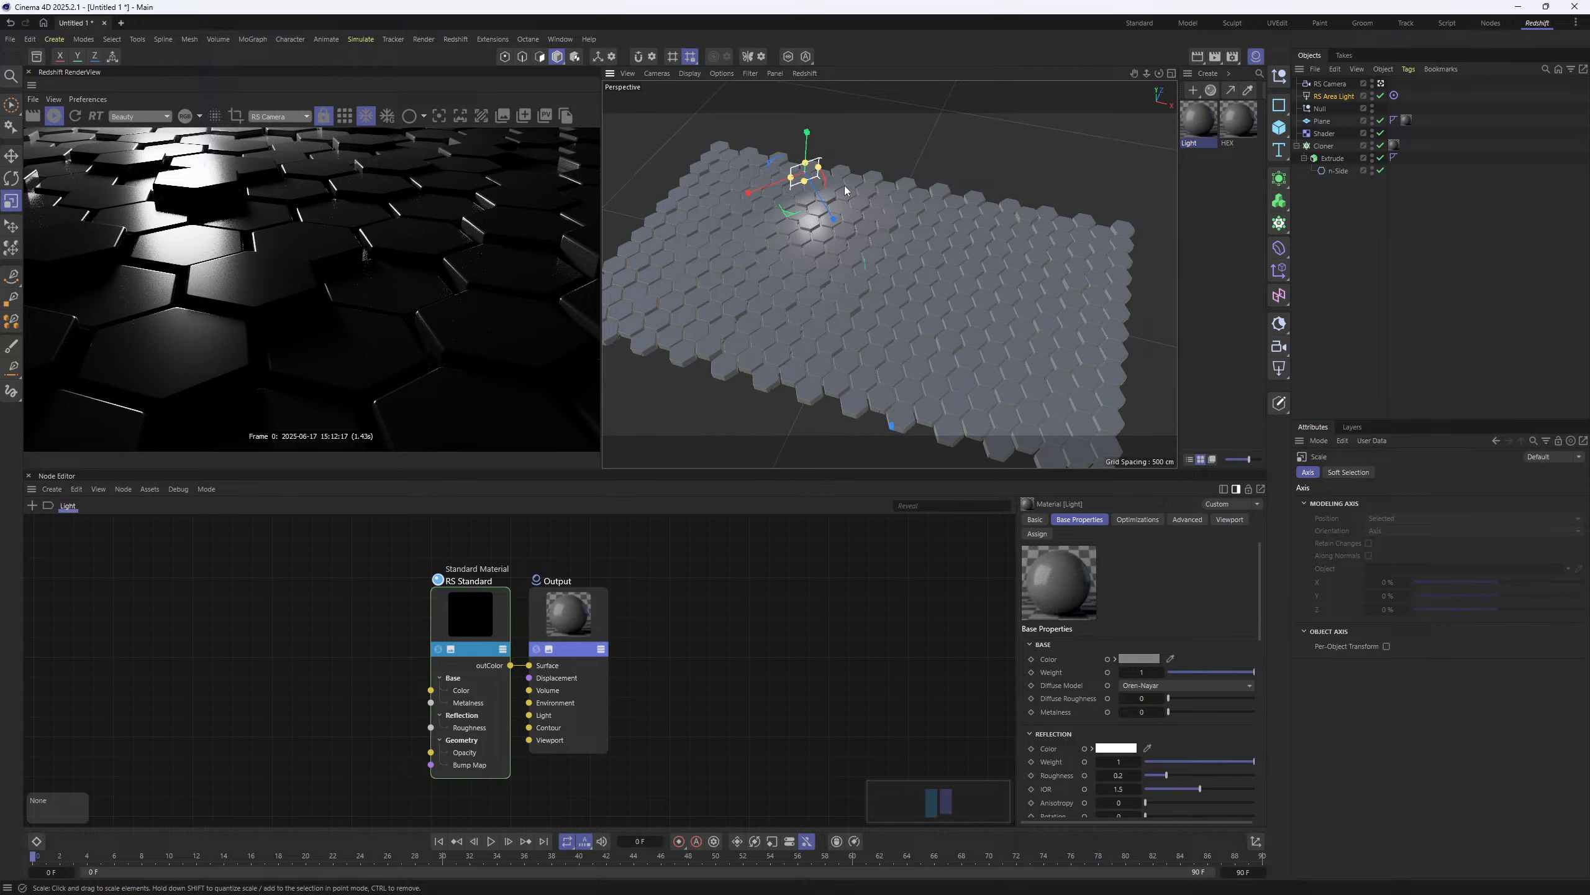
# - Duplicate the area light and place the copy just outside the opposite near corner of the tile field
pyautogui.press('e')
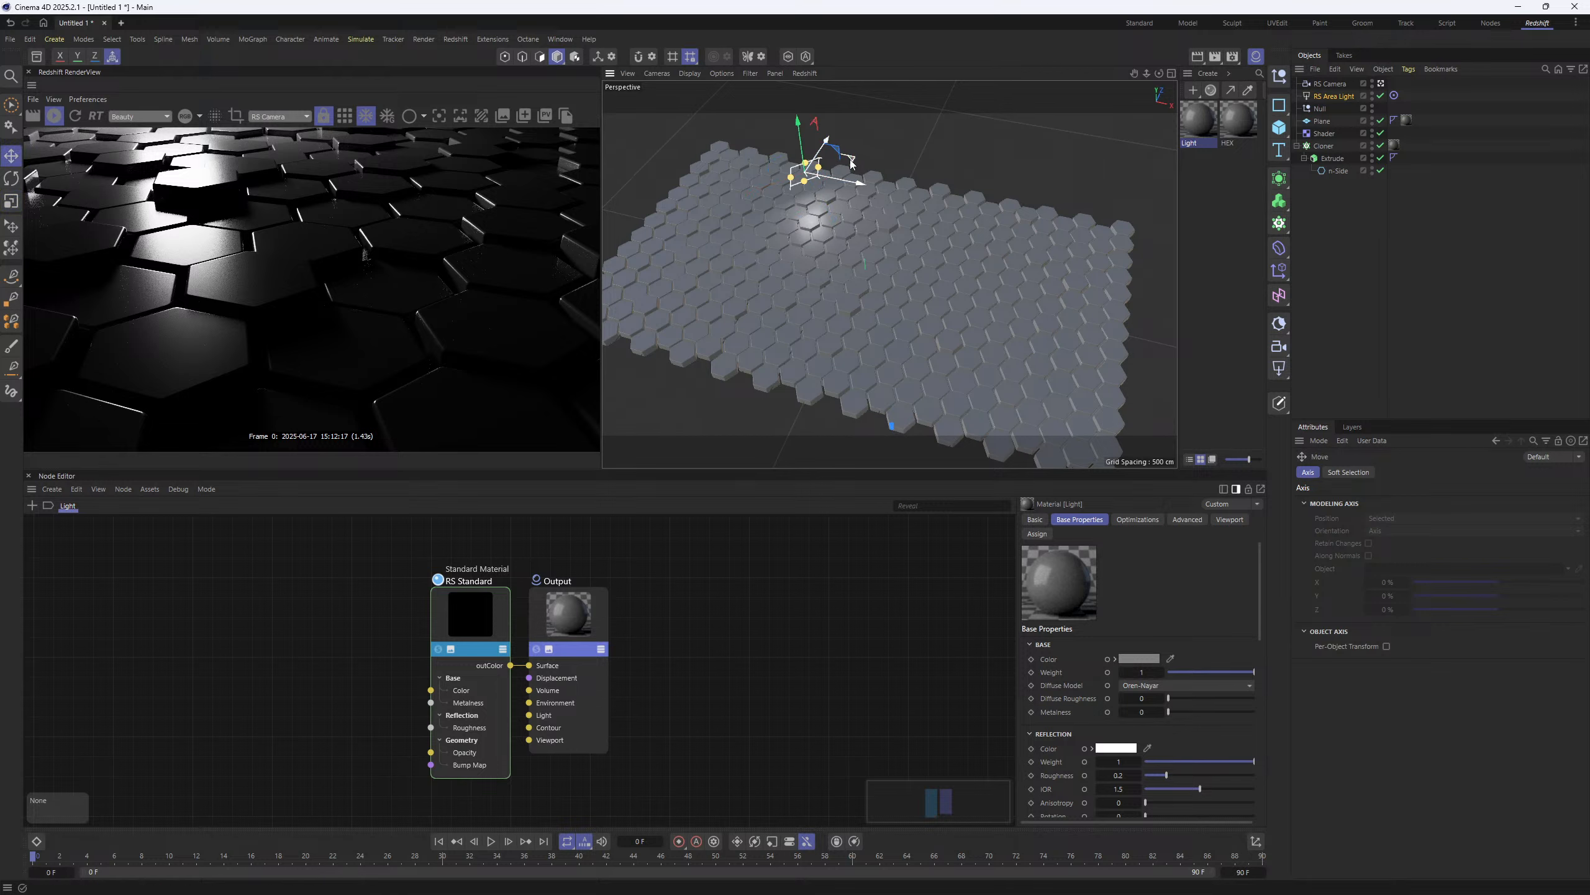
pyautogui.moveTo(853, 166); pyautogui.dragTo(1104, 417)
pyautogui.keyDown('alt'); pyautogui.moveTo(912, 382); pyautogui.dragTo(896, 300, button='middle'); pyautogui.keyUp('alt')
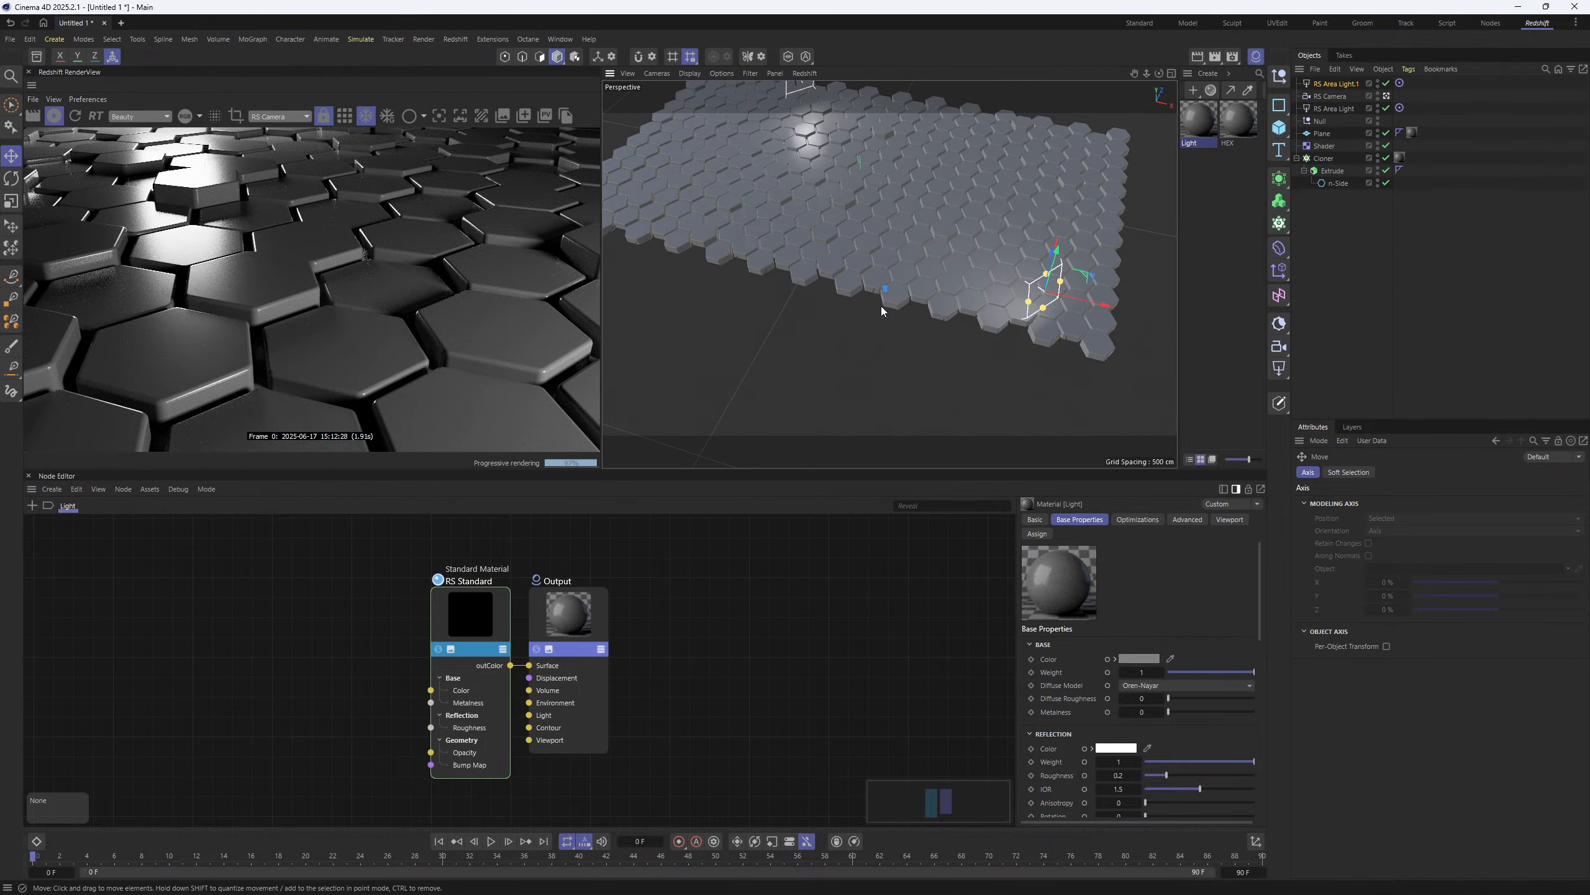
pyautogui.keyDown('alt'); pyautogui.moveTo(882, 301); pyautogui.dragTo(925, 370, button='right'); pyautogui.keyUp('alt')
pyautogui.keyDown('alt'); pyautogui.moveTo(932, 246); pyautogui.dragTo(825, 275); pyautogui.keyUp('alt')
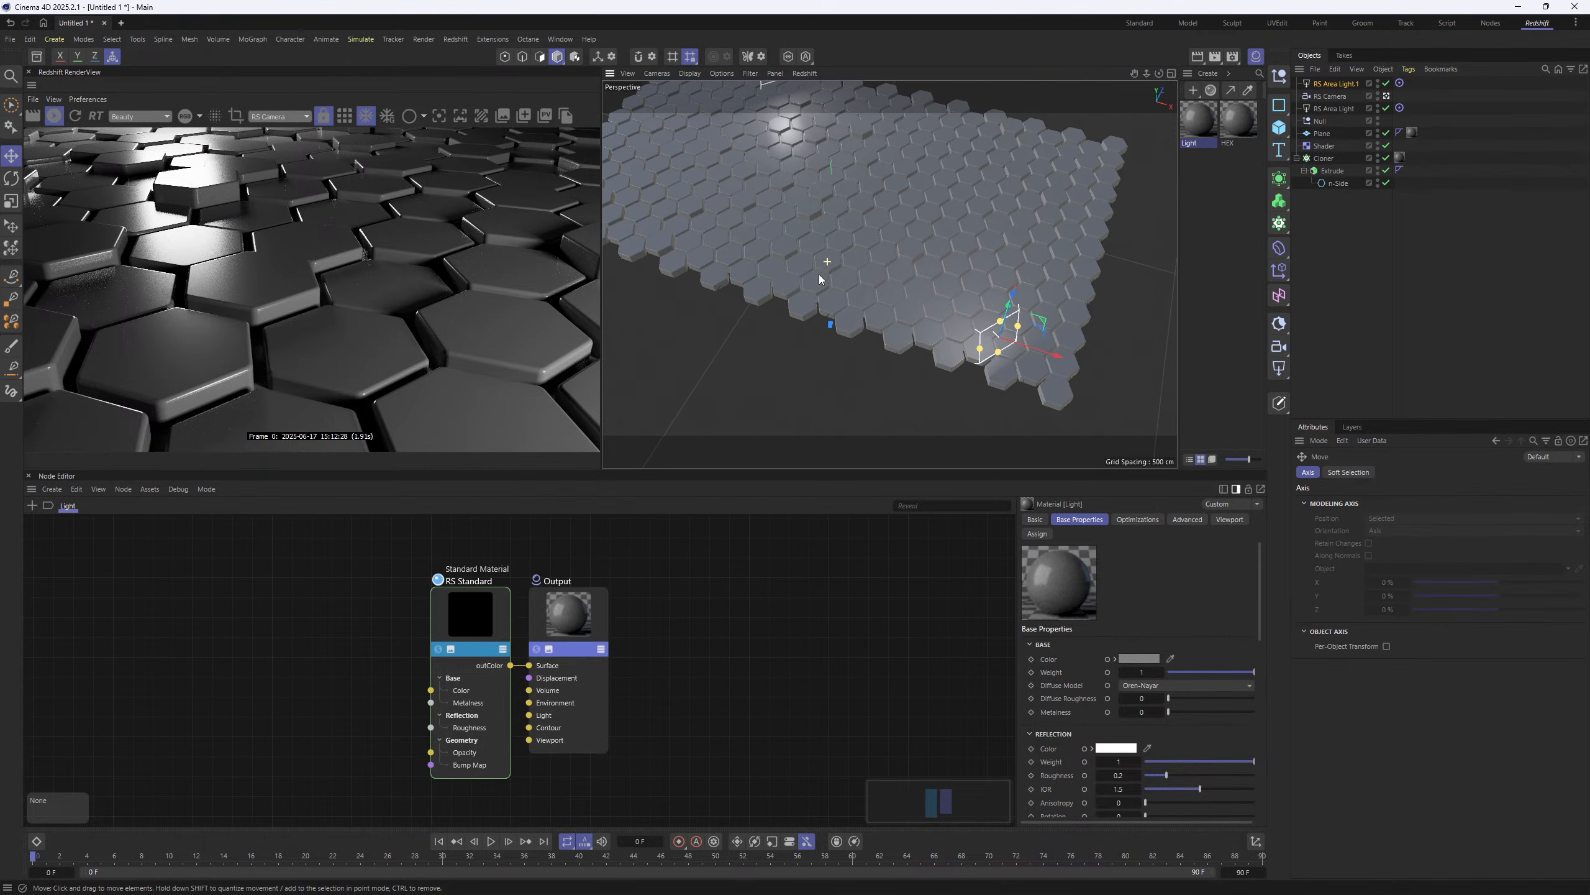
pyautogui.keyDown('alt'); pyautogui.moveTo(853, 232); pyautogui.dragTo(864, 272, button='right'); pyautogui.keyUp('alt')
pyautogui.keyDown('alt'); pyautogui.moveTo(865, 273); pyautogui.dragTo(830, 294, button='middle'); pyautogui.keyUp('alt')
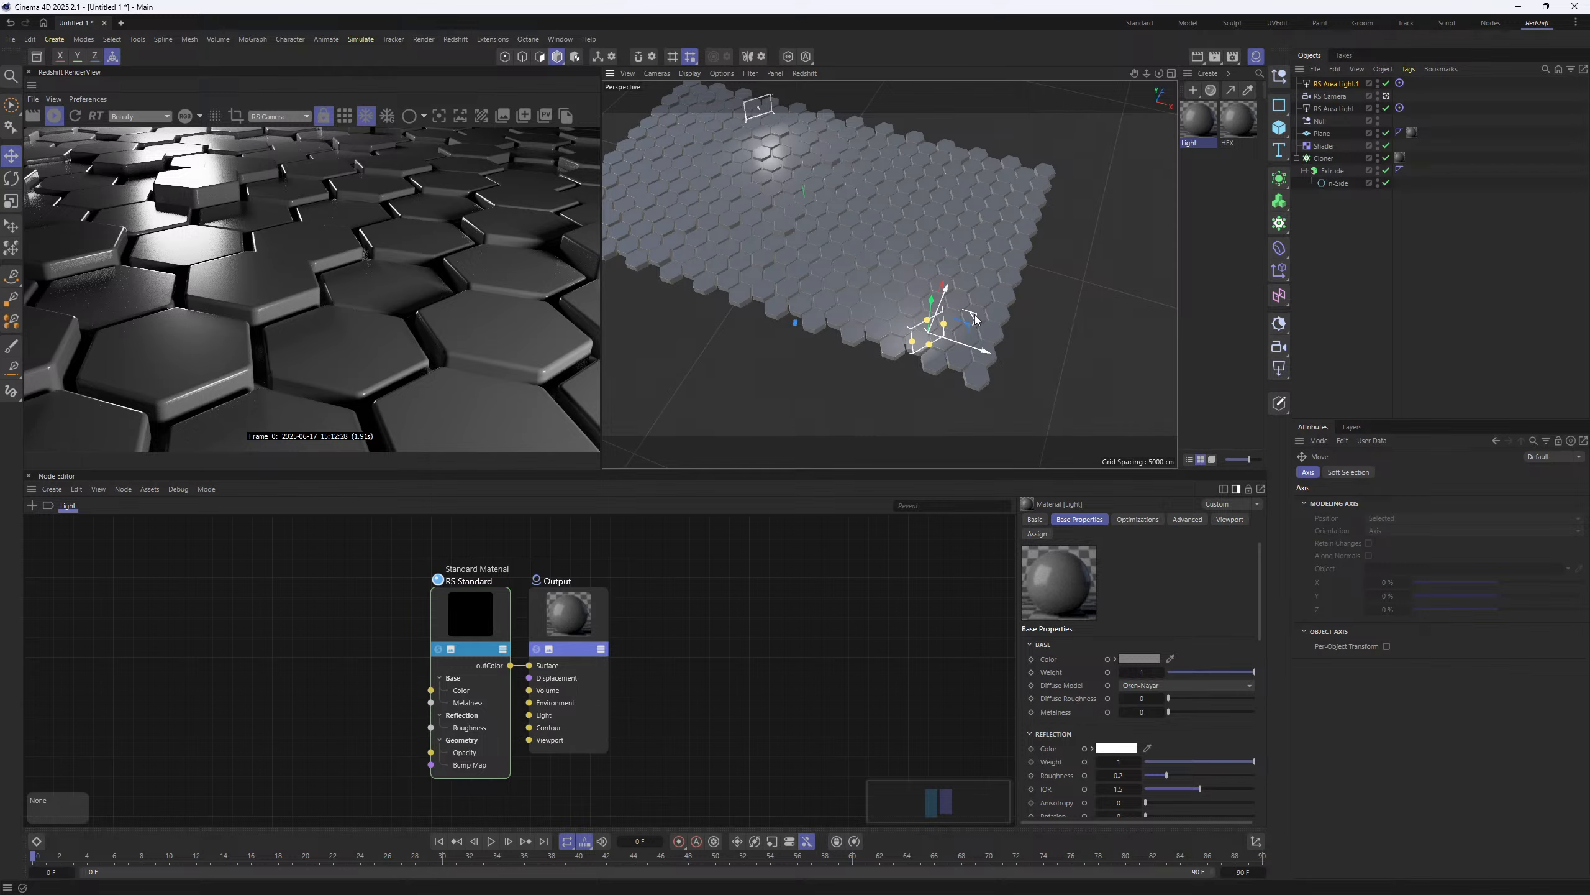
pyautogui.moveTo(975, 320); pyautogui.dragTo(1017, 381)
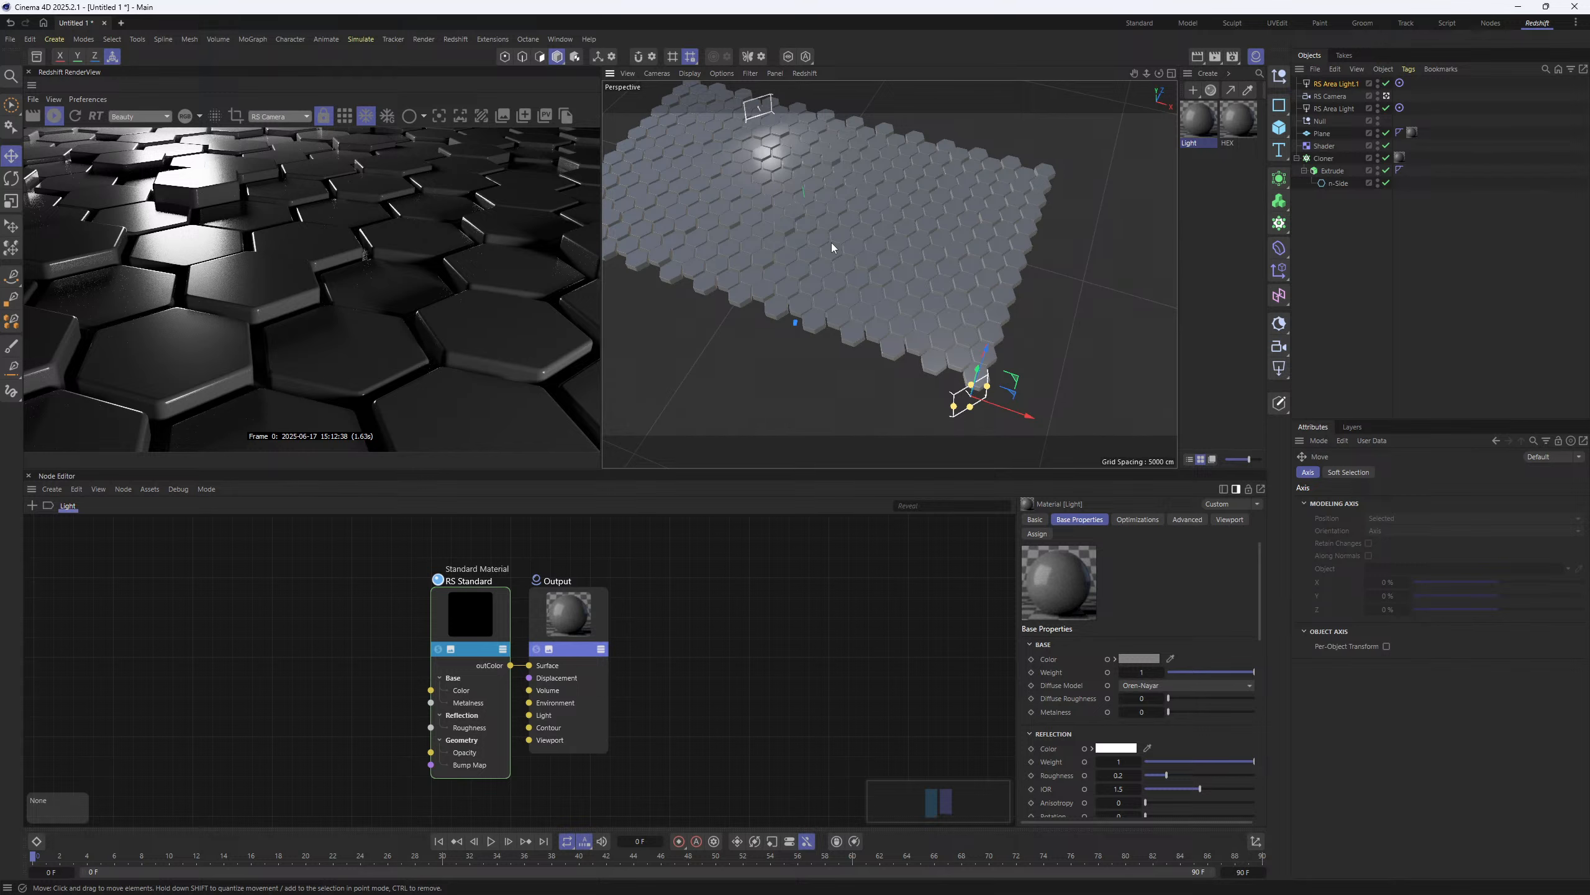
# - Open the Picture Viewer, dock it beside the Node Editor and frame the blue reference image at 30% zoom
pyautogui.click(546, 39)
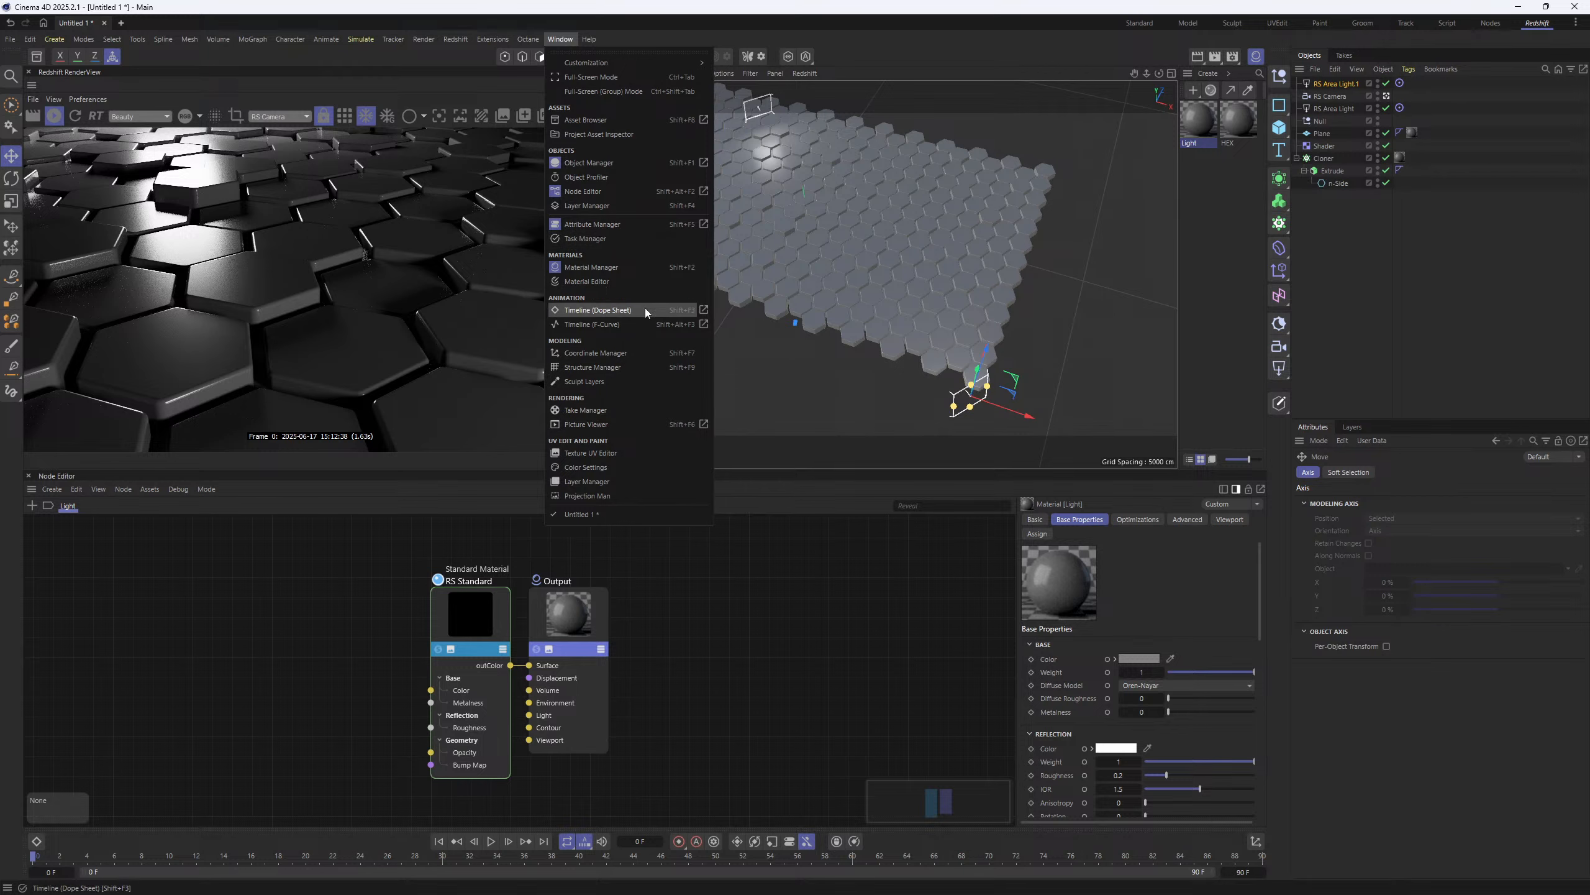
pyautogui.click(620, 424)
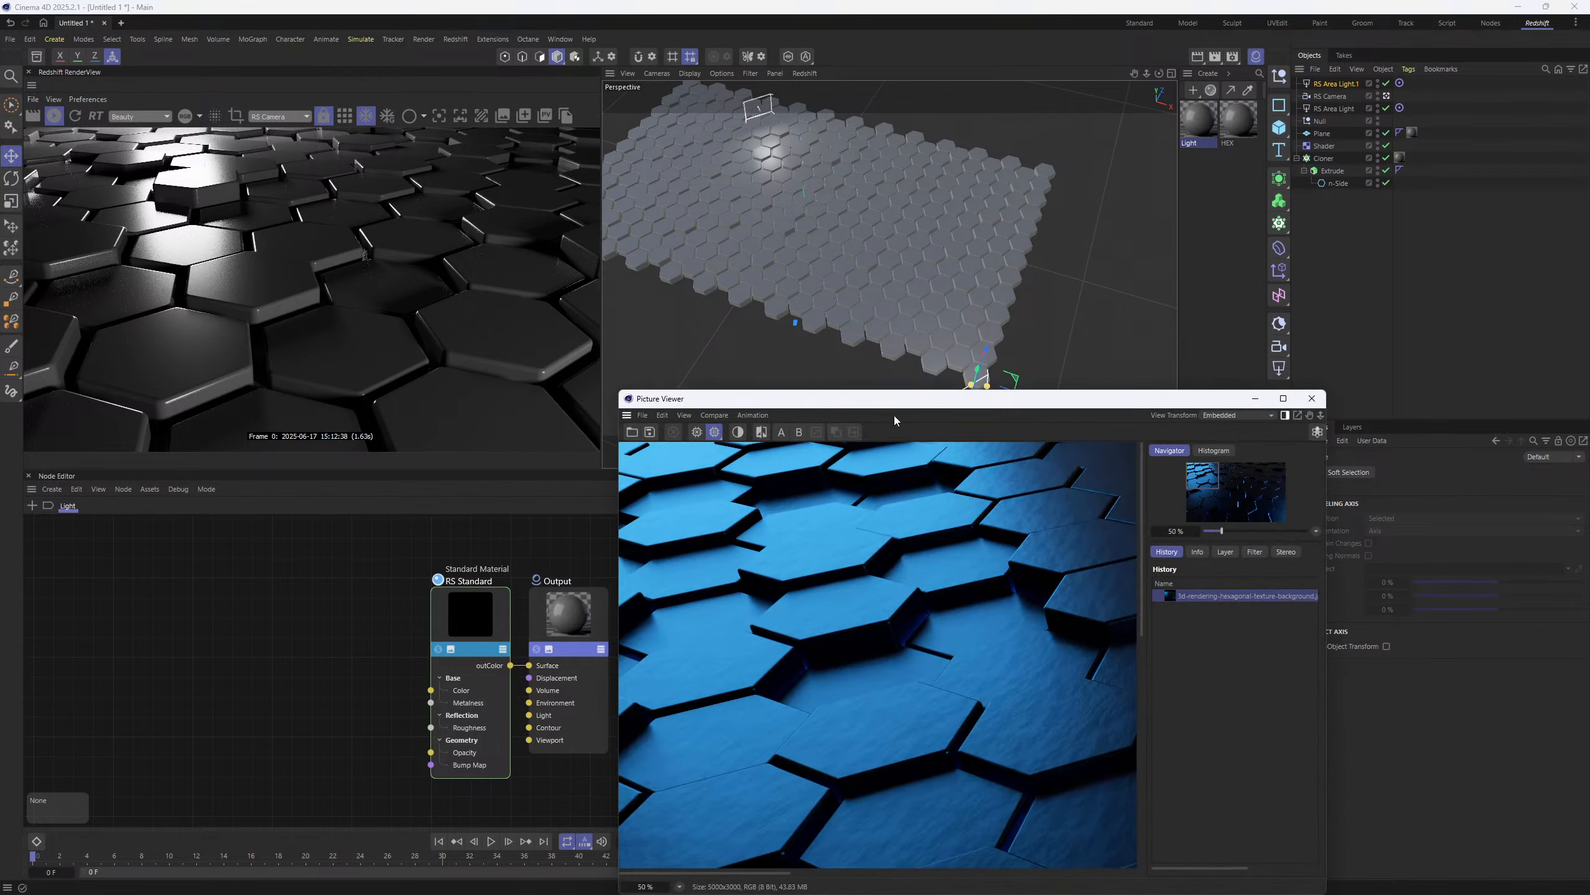
pyautogui.moveTo(894, 404); pyautogui.dragTo(602, 153)
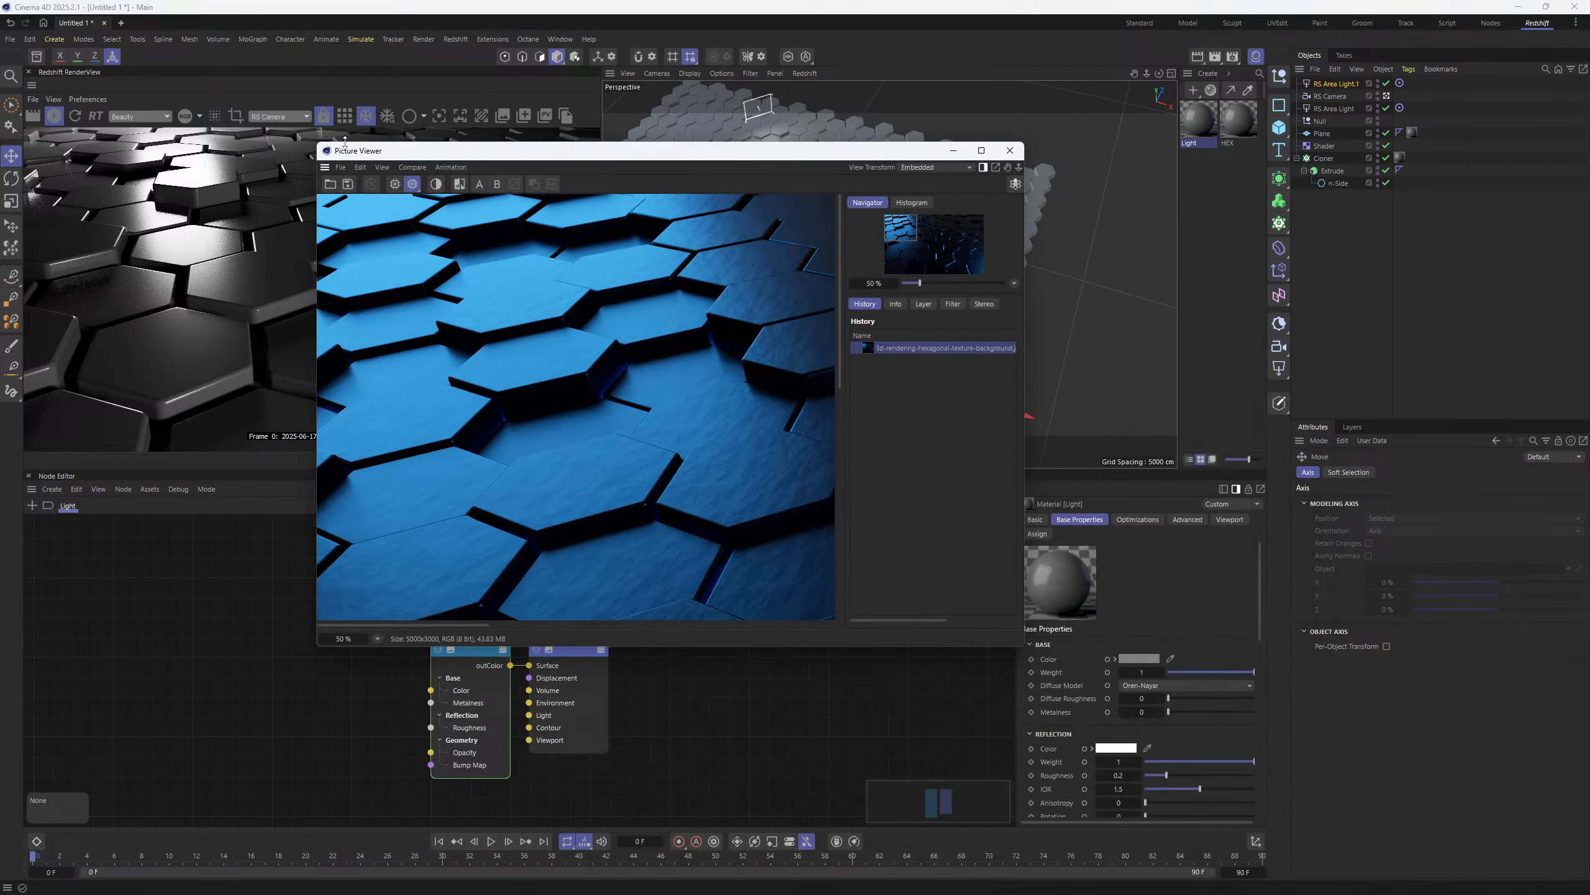
pyautogui.moveTo(325, 166); pyautogui.dragTo(1240, 533)
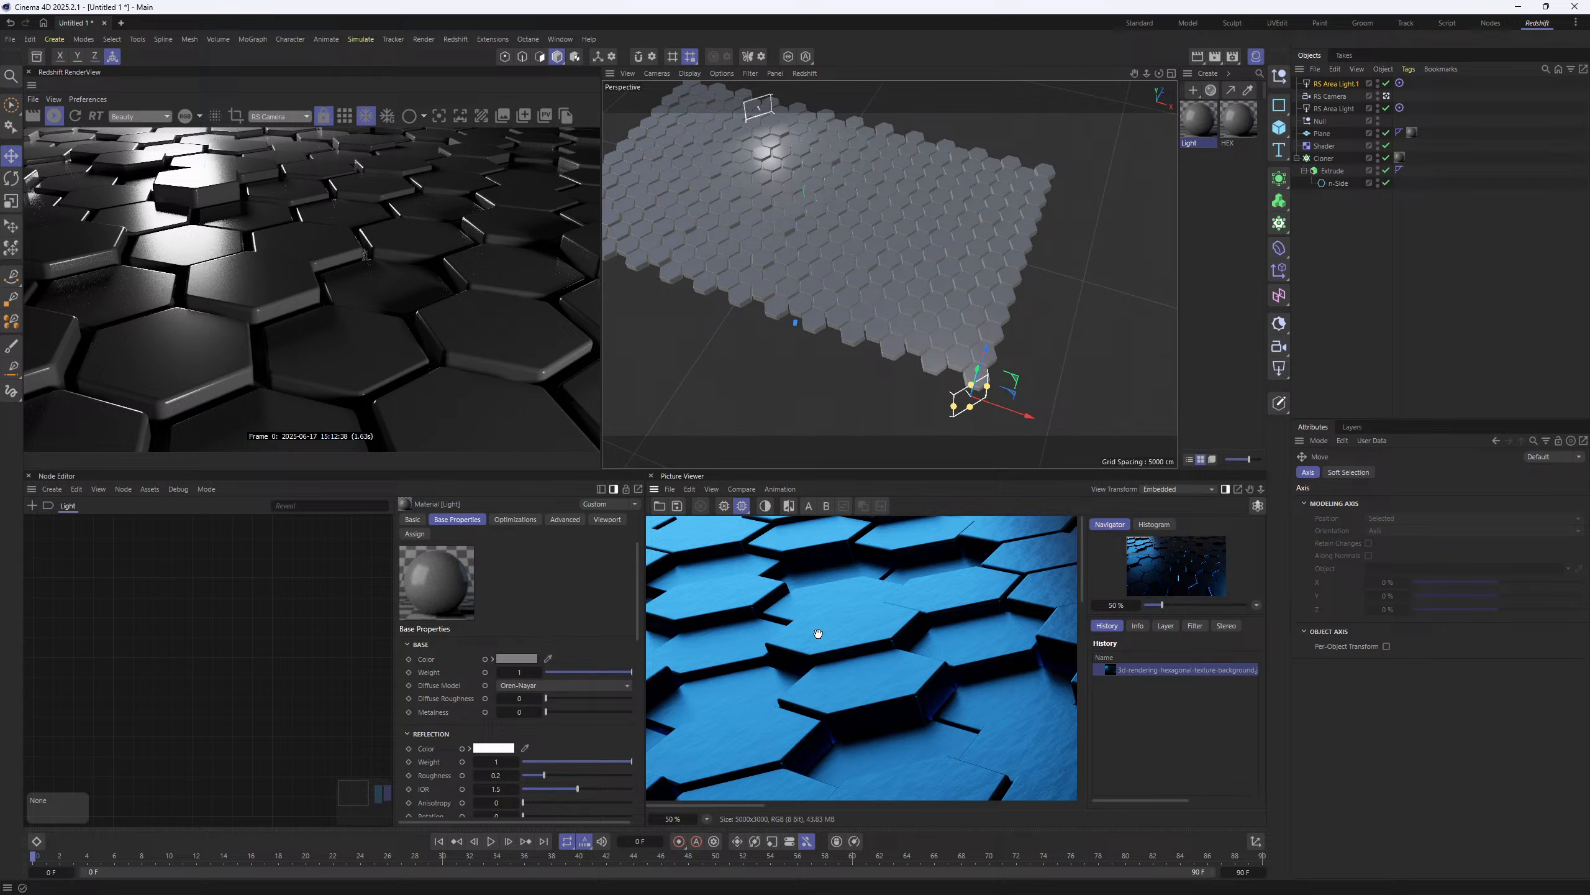
pyautogui.scroll(-4, 869, 649)
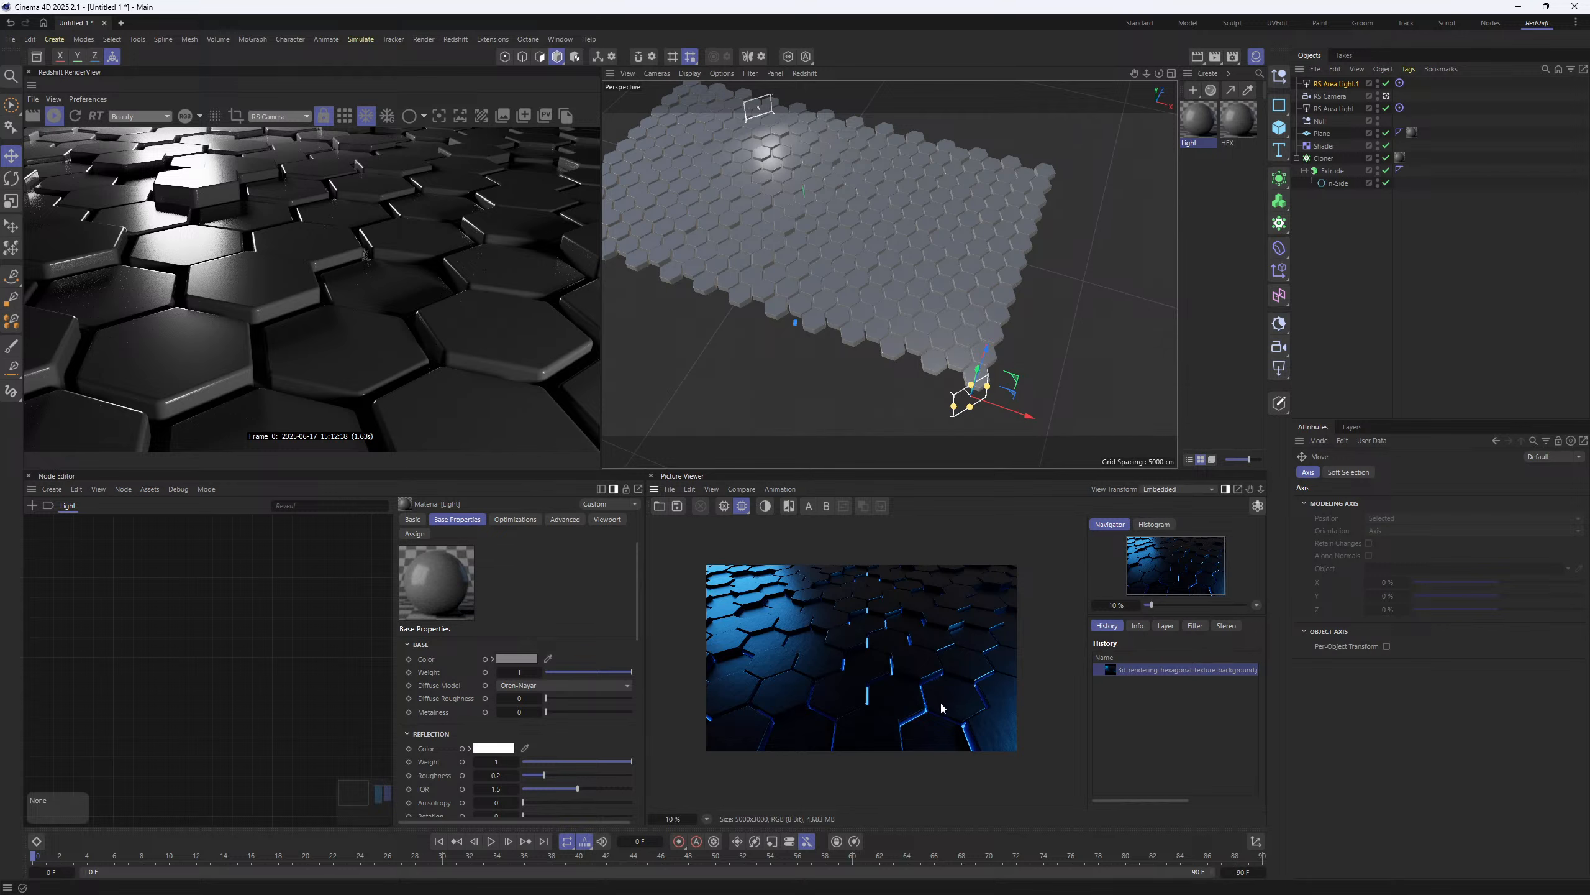
pyautogui.scroll(2, 787, 652)
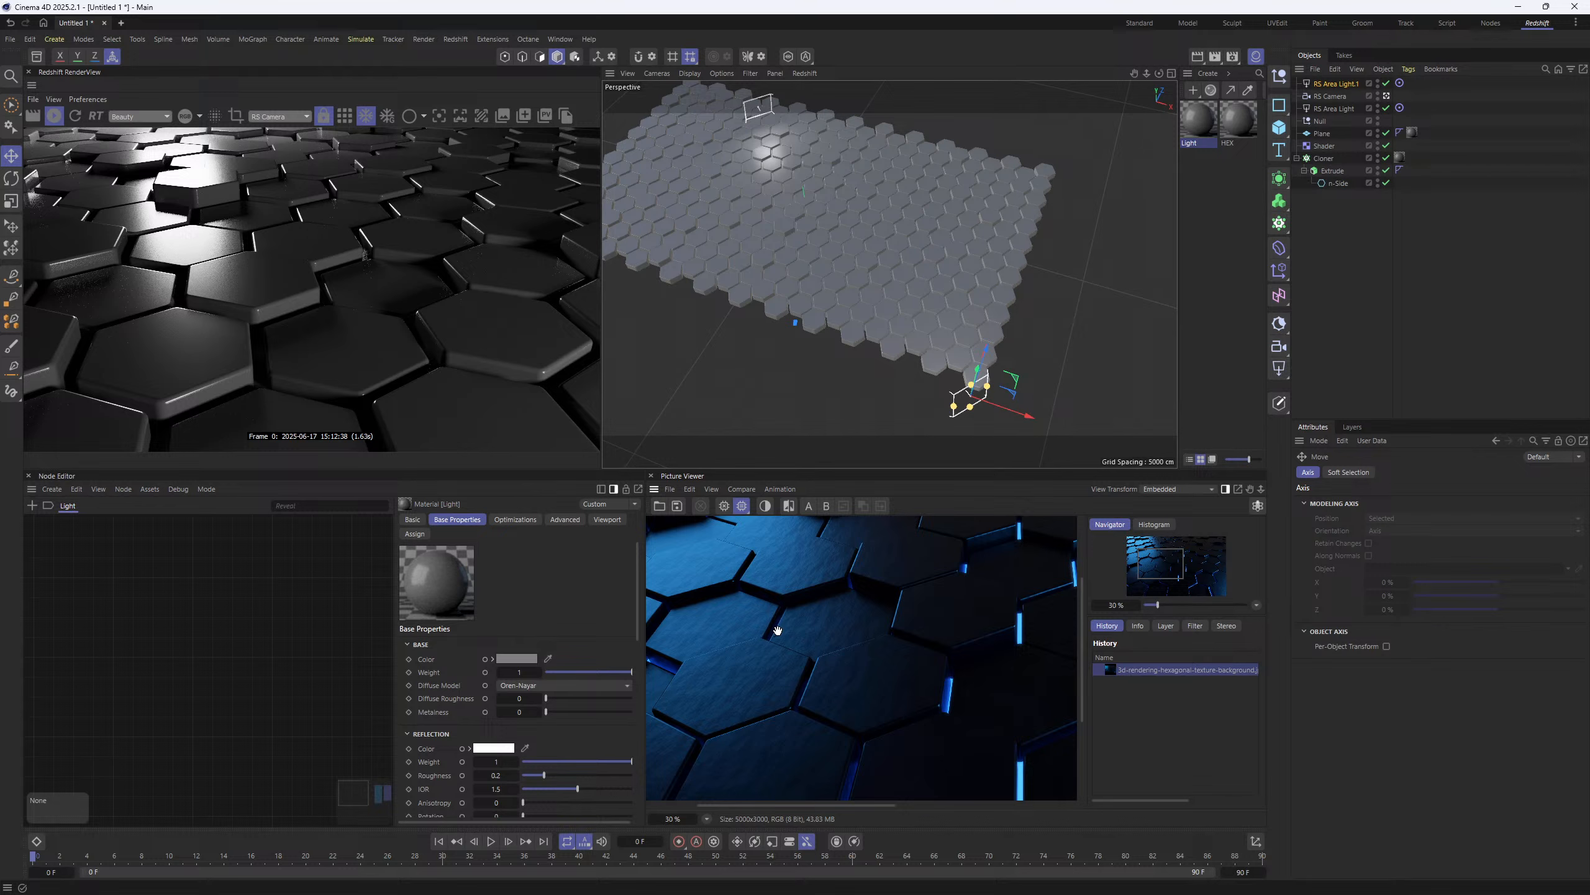
pyautogui.moveTo(790, 631); pyautogui.dragTo(830, 651)
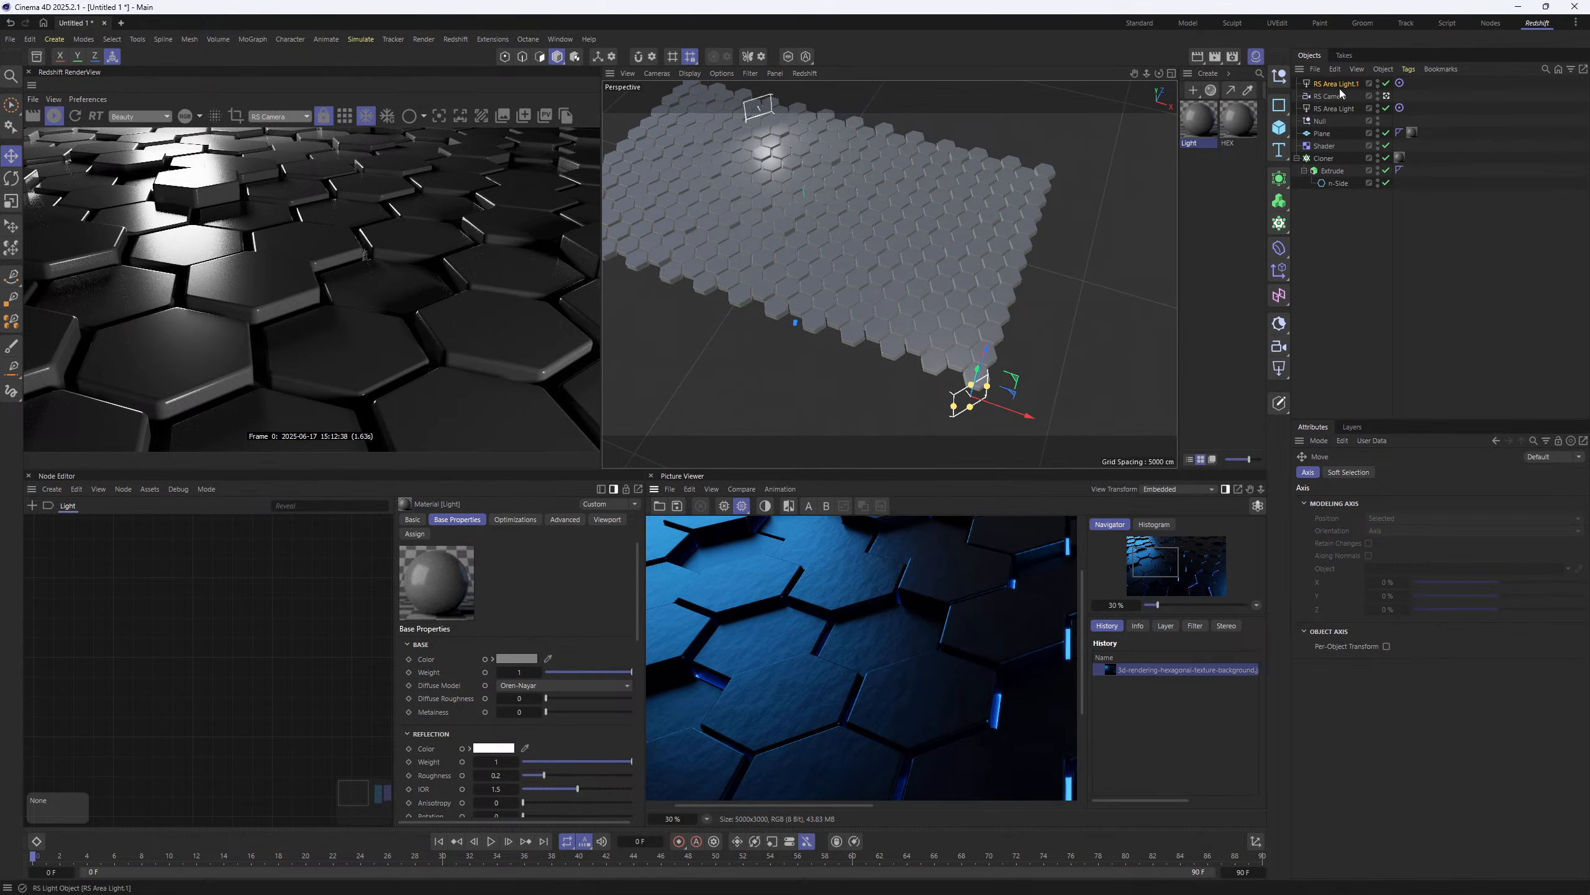
# - Place the original area light directly under its copy in the object hierarchy and select both lights
pyautogui.moveTo(1334, 108); pyautogui.dragTo(1330, 93)
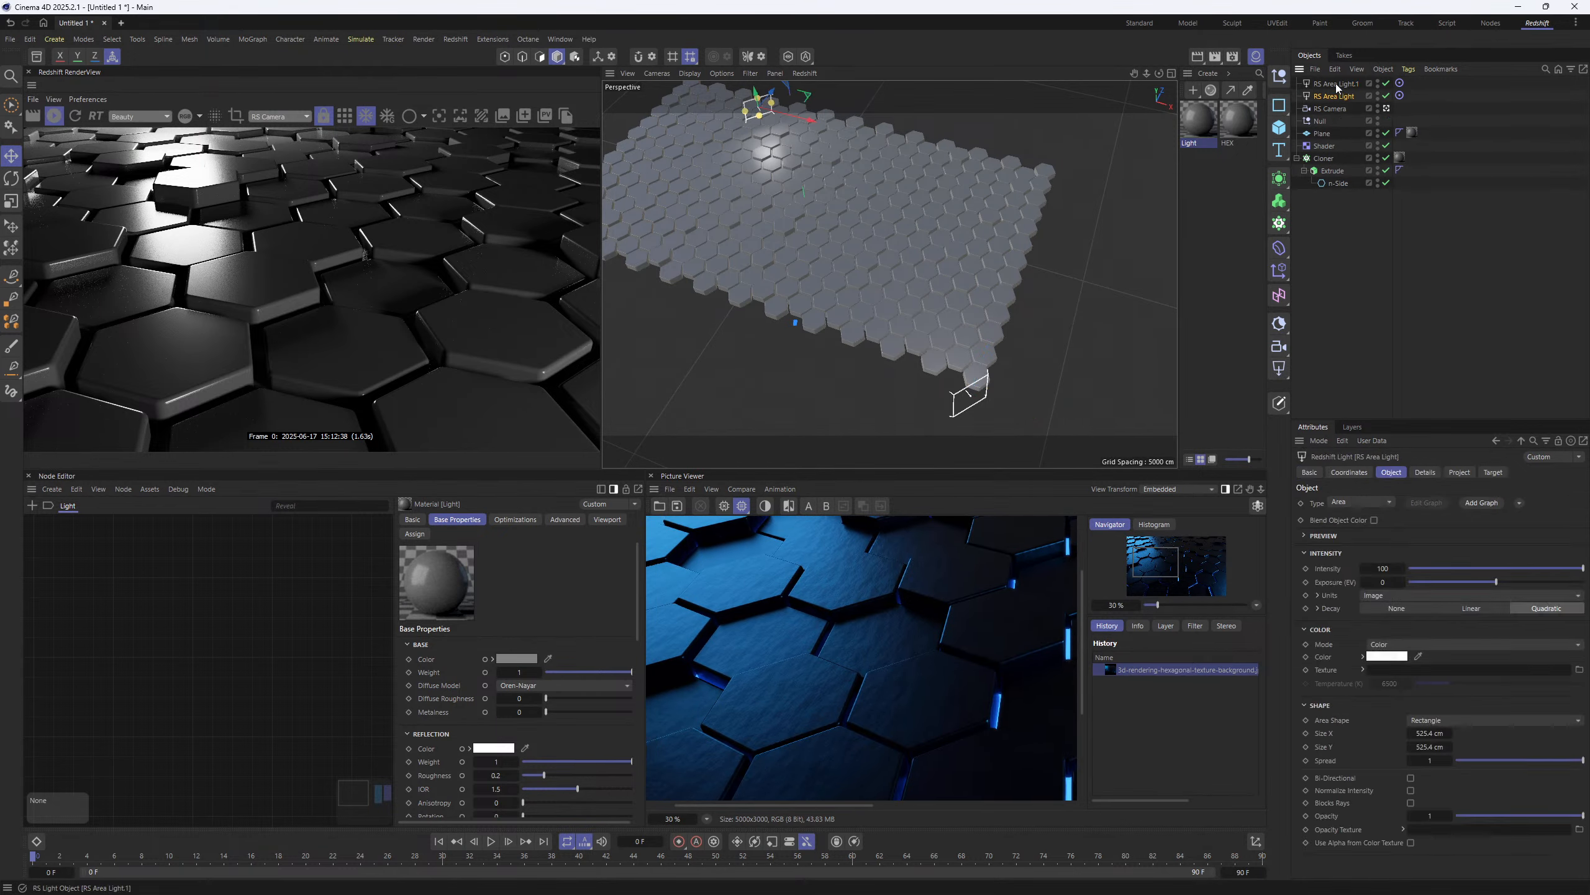
pyautogui.keyDown('ctrl'); pyautogui.click(1330, 94); pyautogui.keyUp('ctrl')
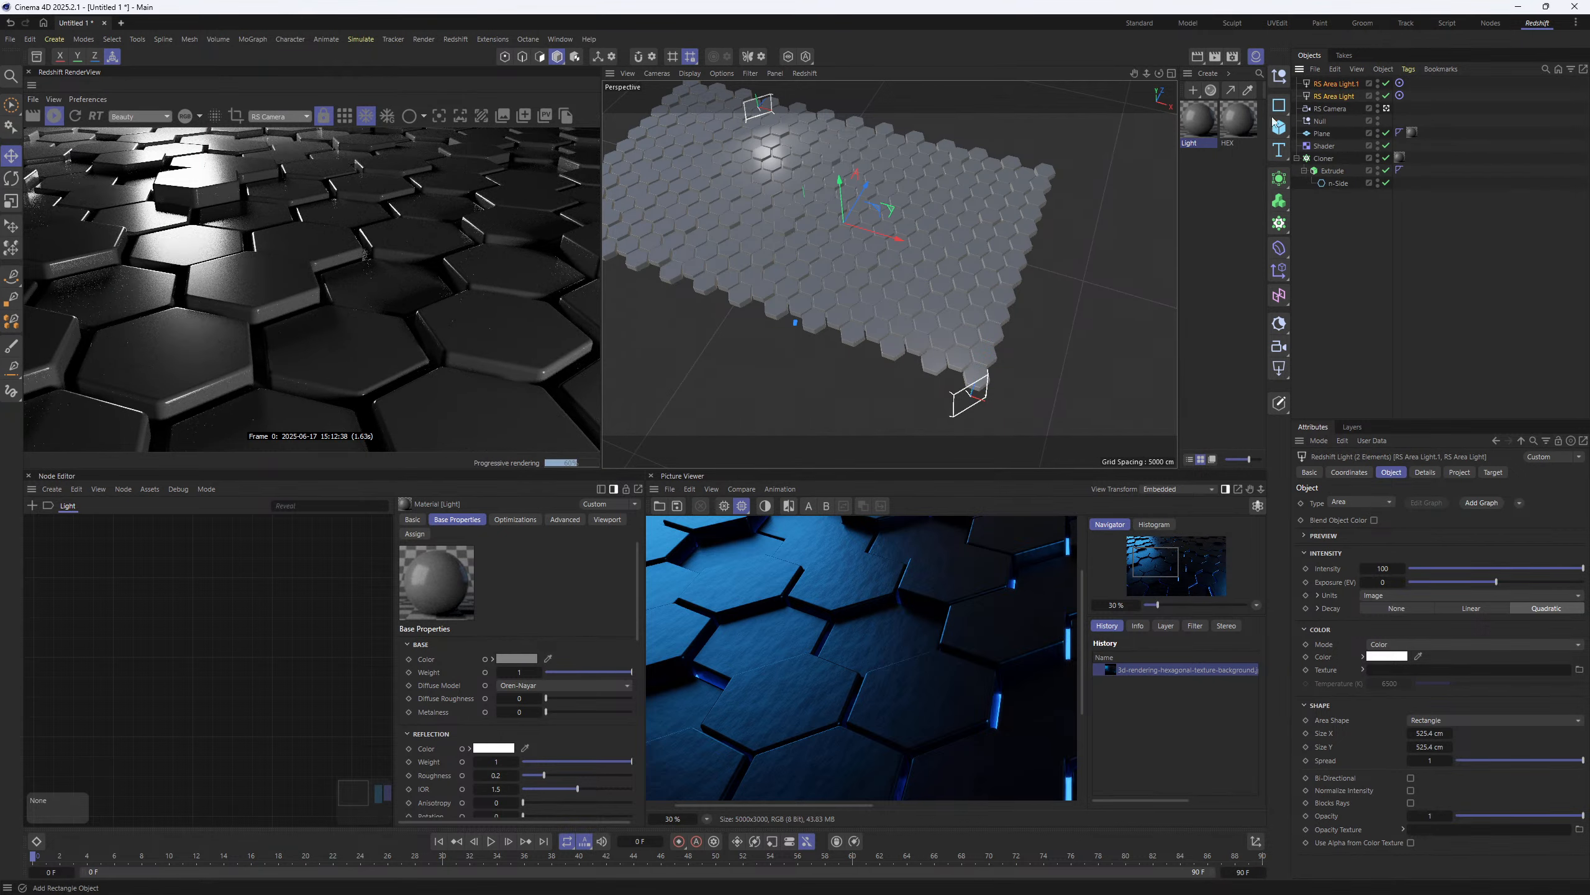
# - Set the HEX material's base color to the blue sampled from a lit tile in the reference image
pyautogui.click(1243, 125)
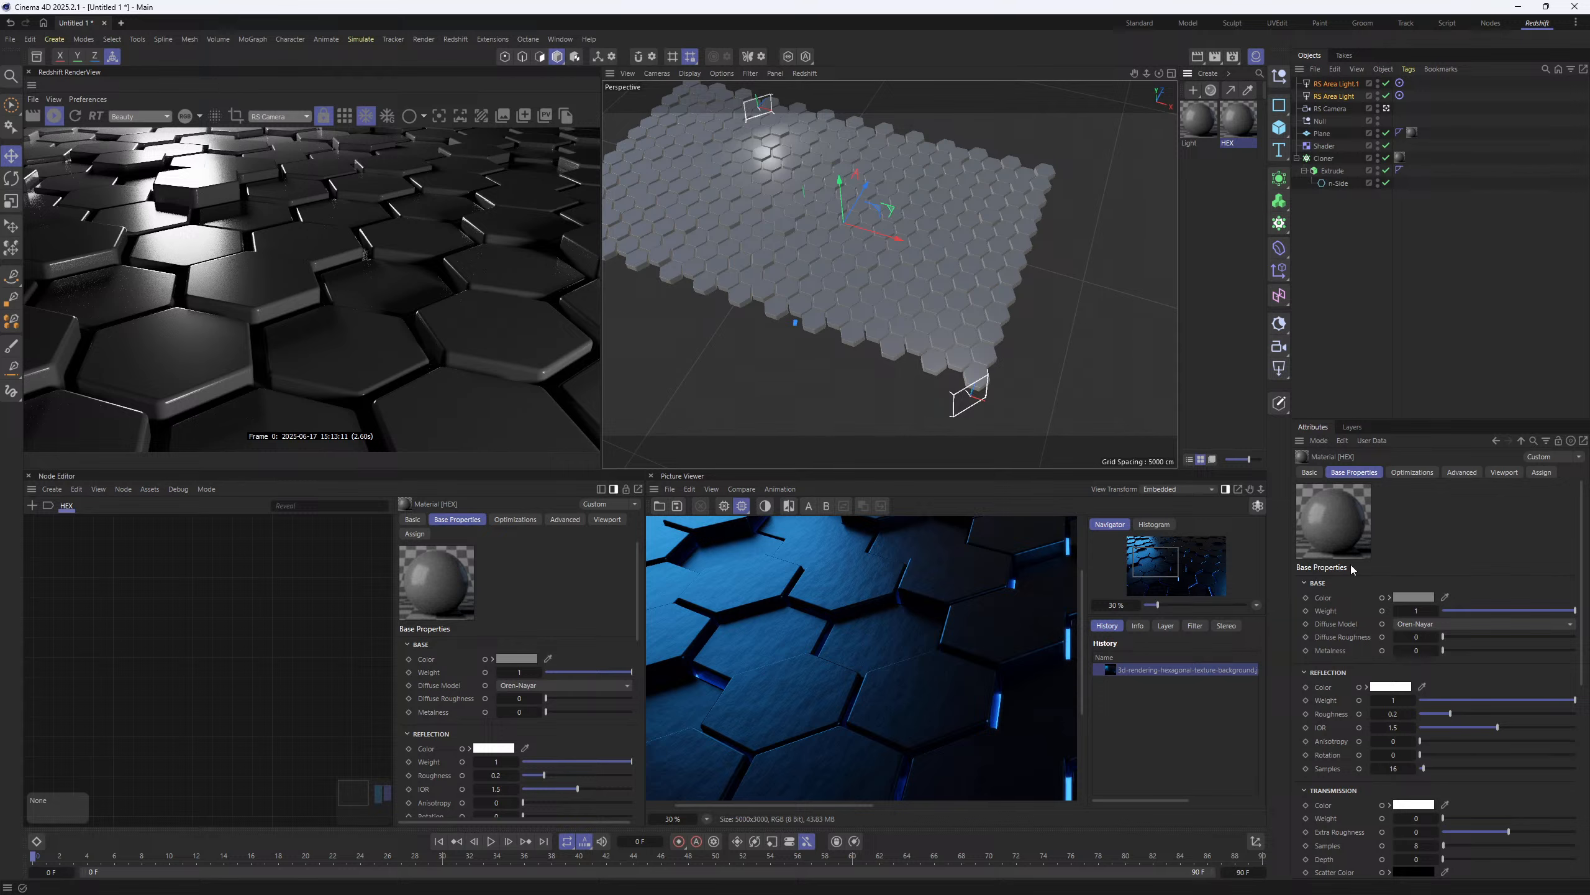
pyautogui.click(1389, 597)
pyautogui.moveTo(1513, 656); pyautogui.dragTo(1586, 661)
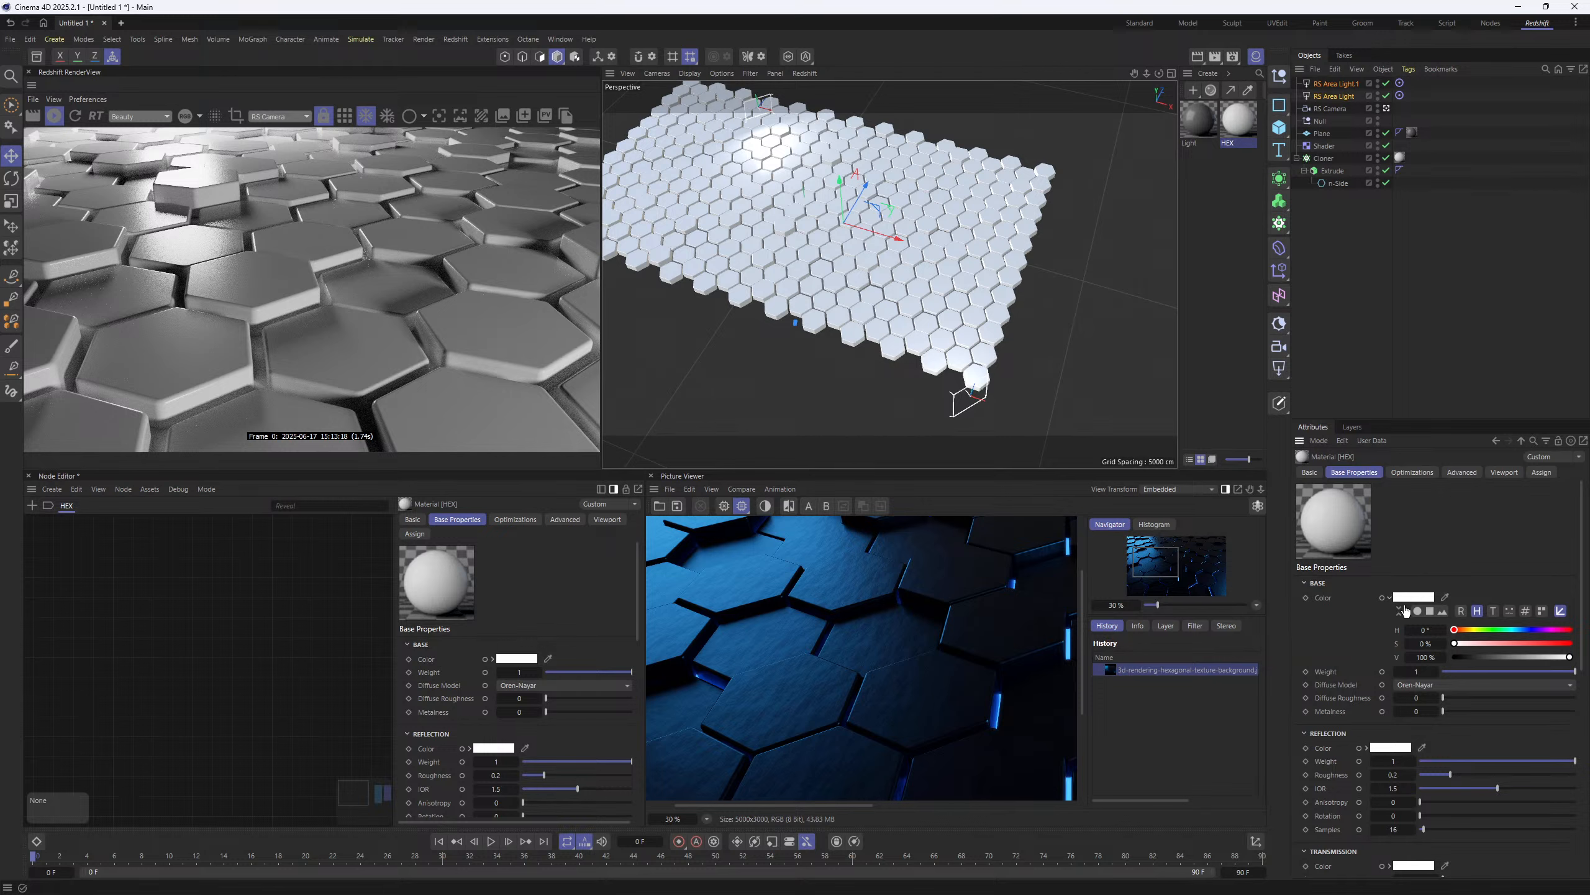
pyautogui.click(1445, 597)
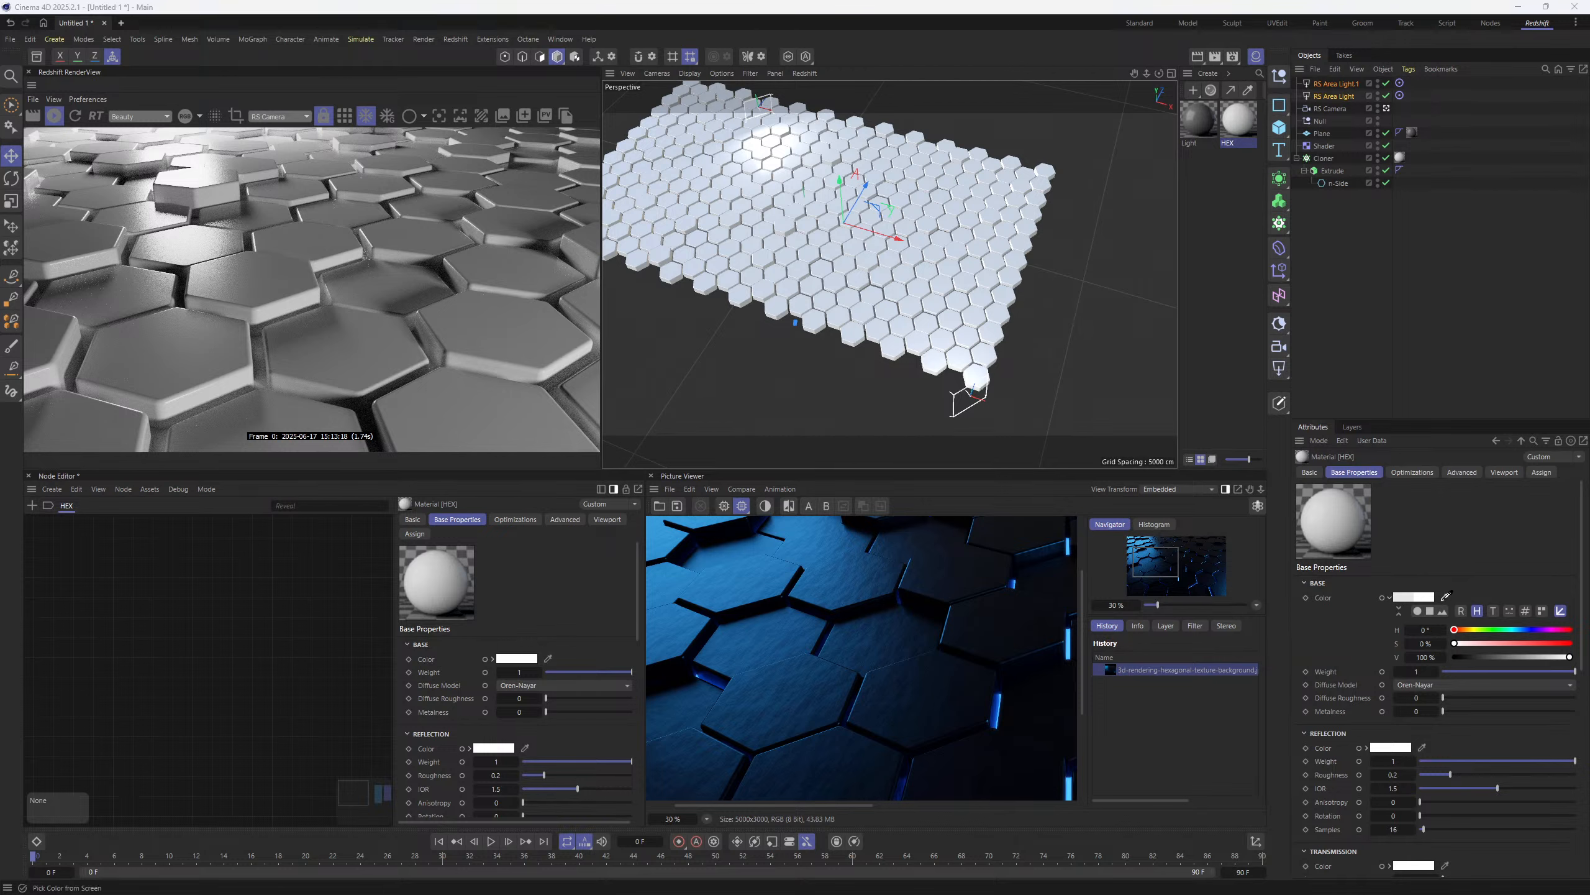
pyautogui.click(830, 581)
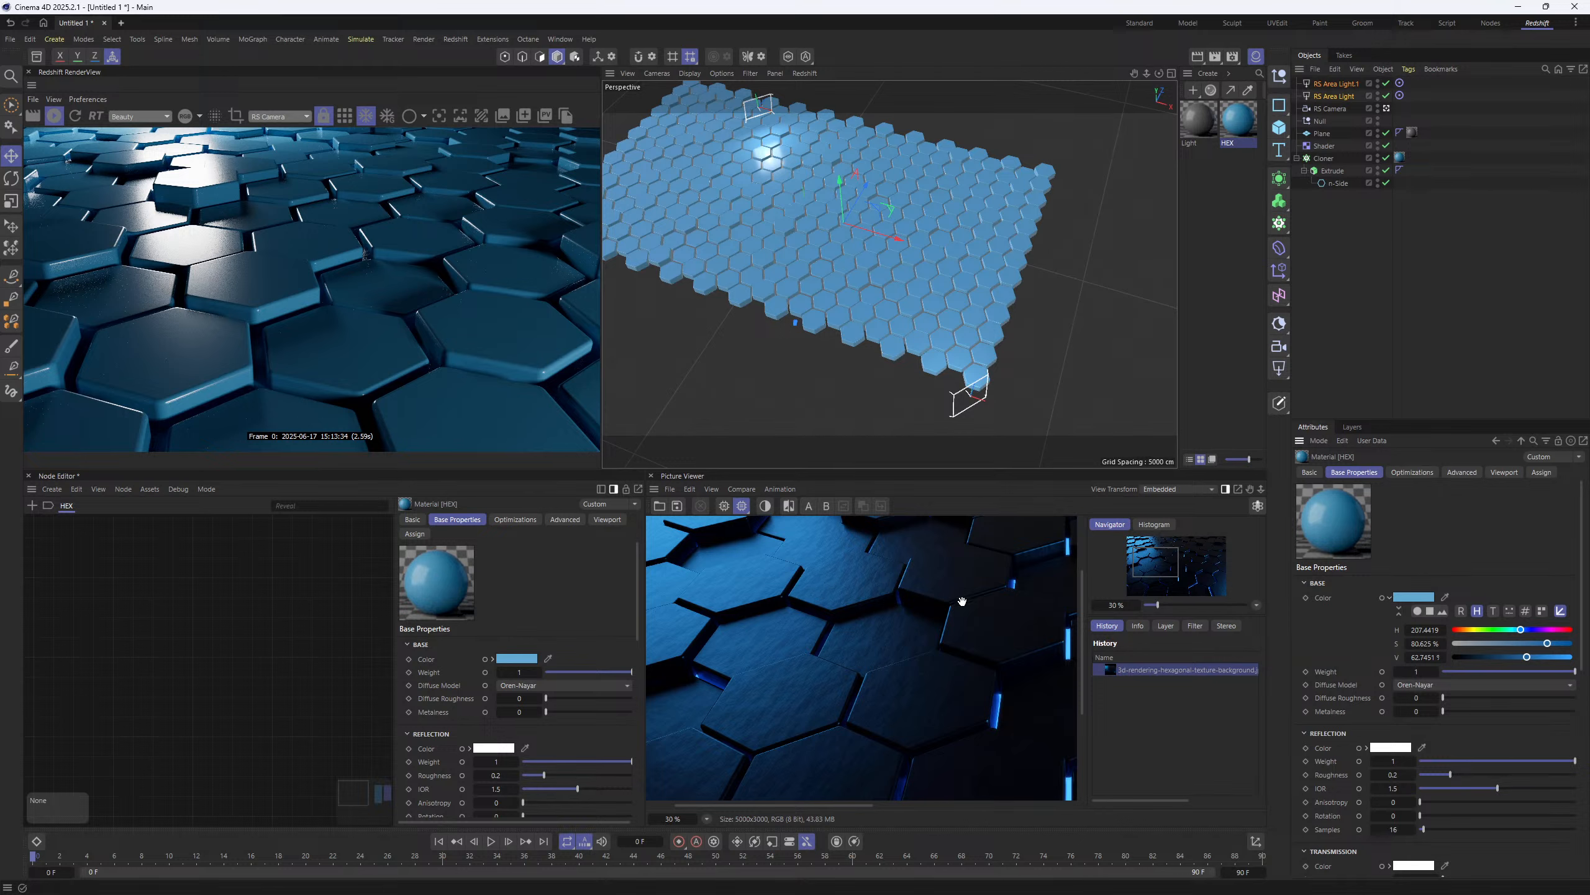
# - Examine the reference image up close for the surface texture of the hexagon tiles
pyautogui.scroll(-4, 969, 643)
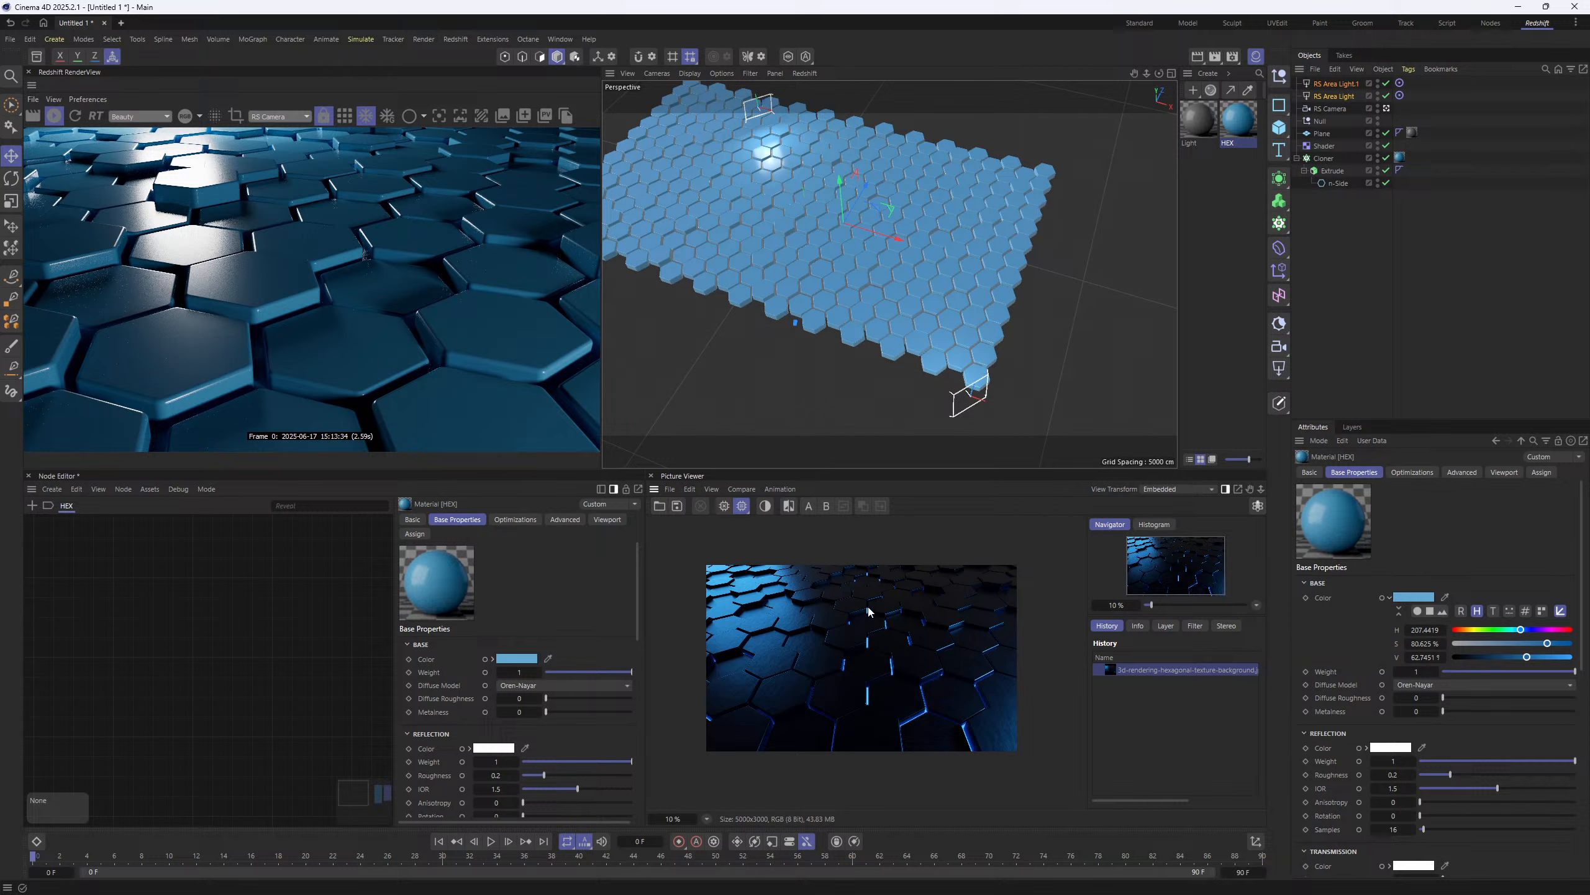
pyautogui.scroll(5, 790, 647)
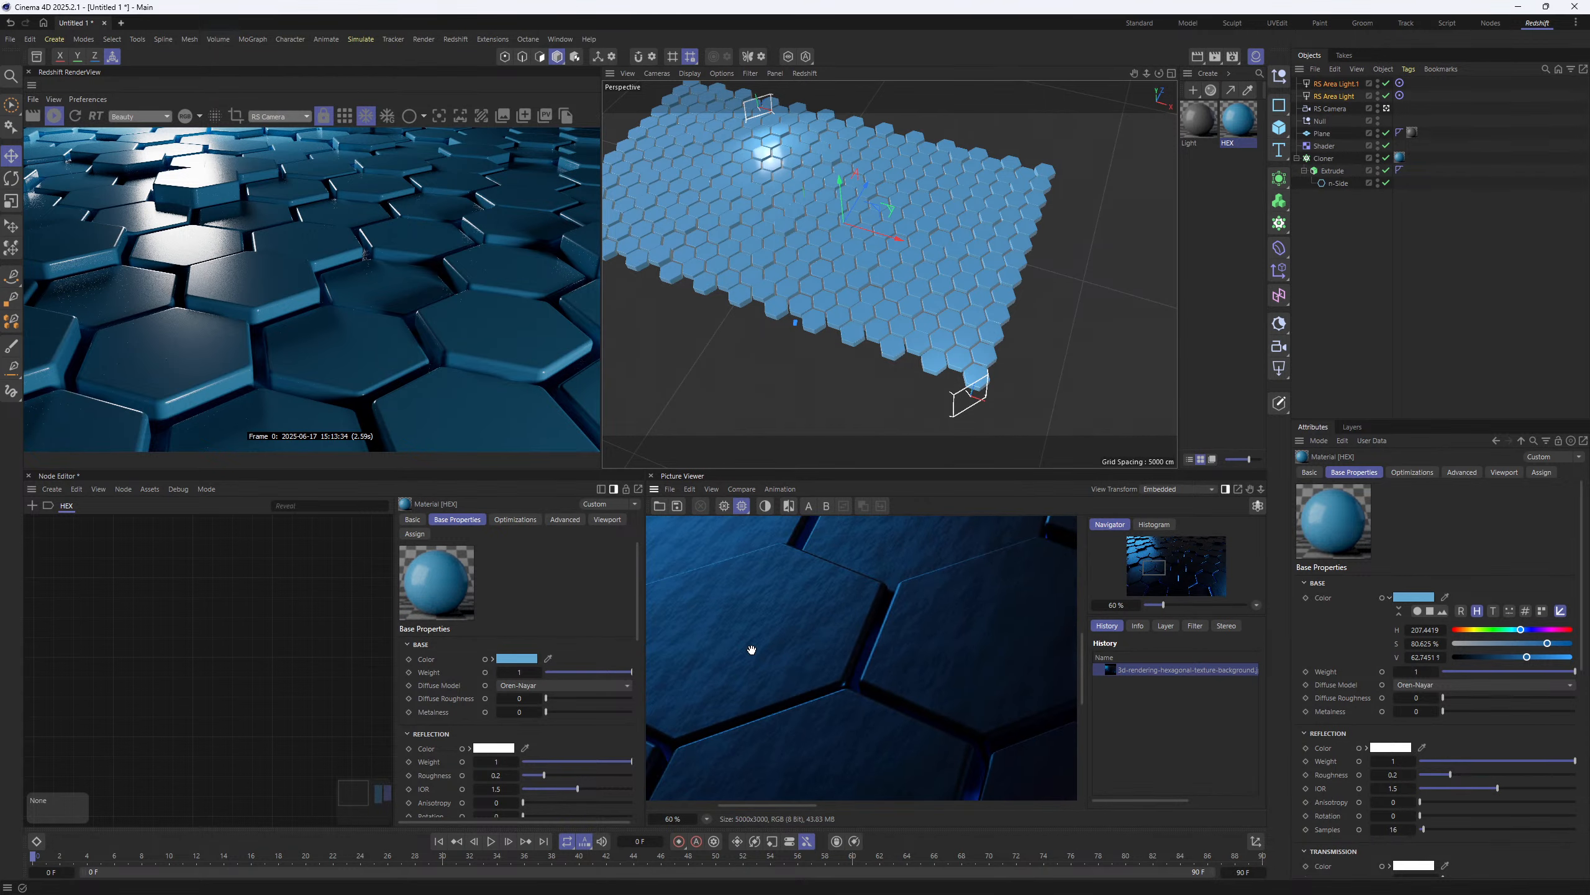
pyautogui.scroll(4, 751, 650)
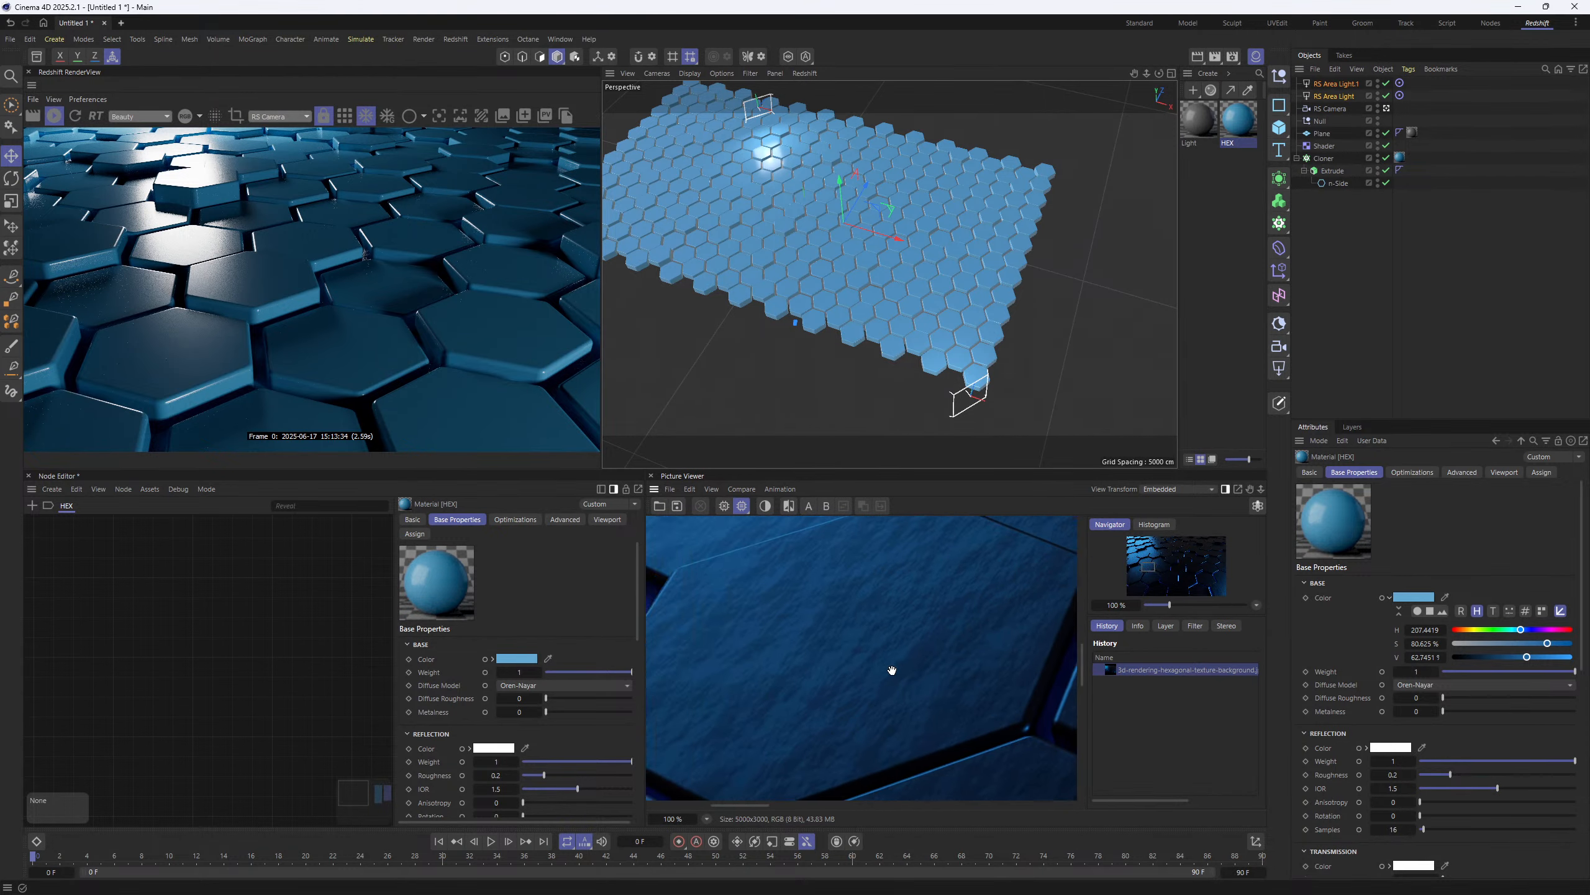
# - Compare the tile surfaces and glowing gaps in the reference image at several zoom levels, finishing on the whole picture
pyautogui.moveTo(892, 669); pyautogui.dragTo(812, 664)
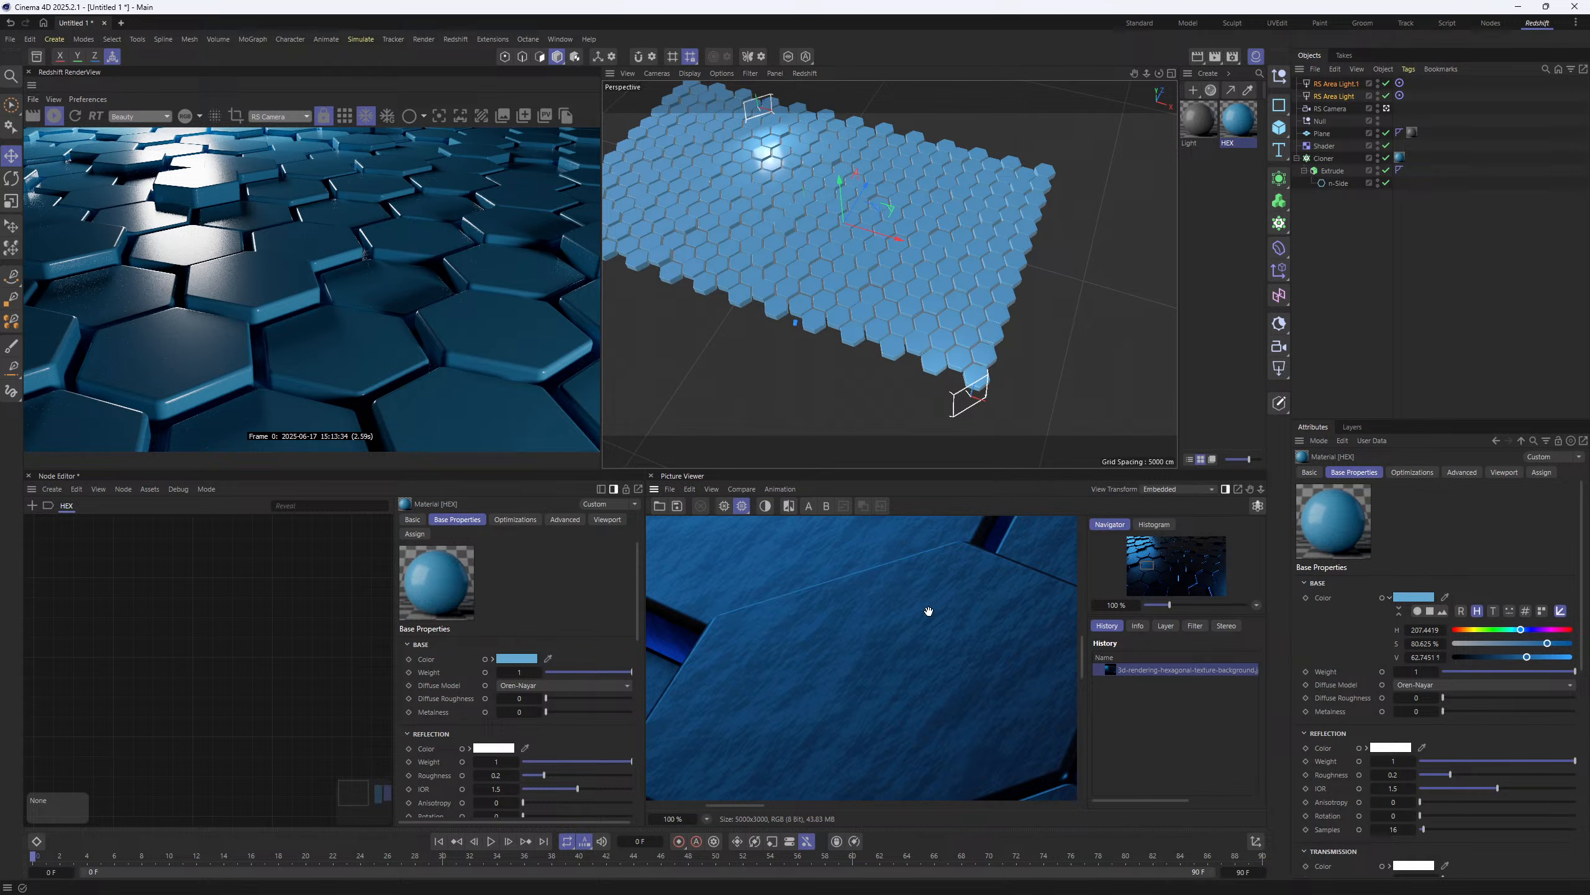
pyautogui.scroll(-1, 910, 625)
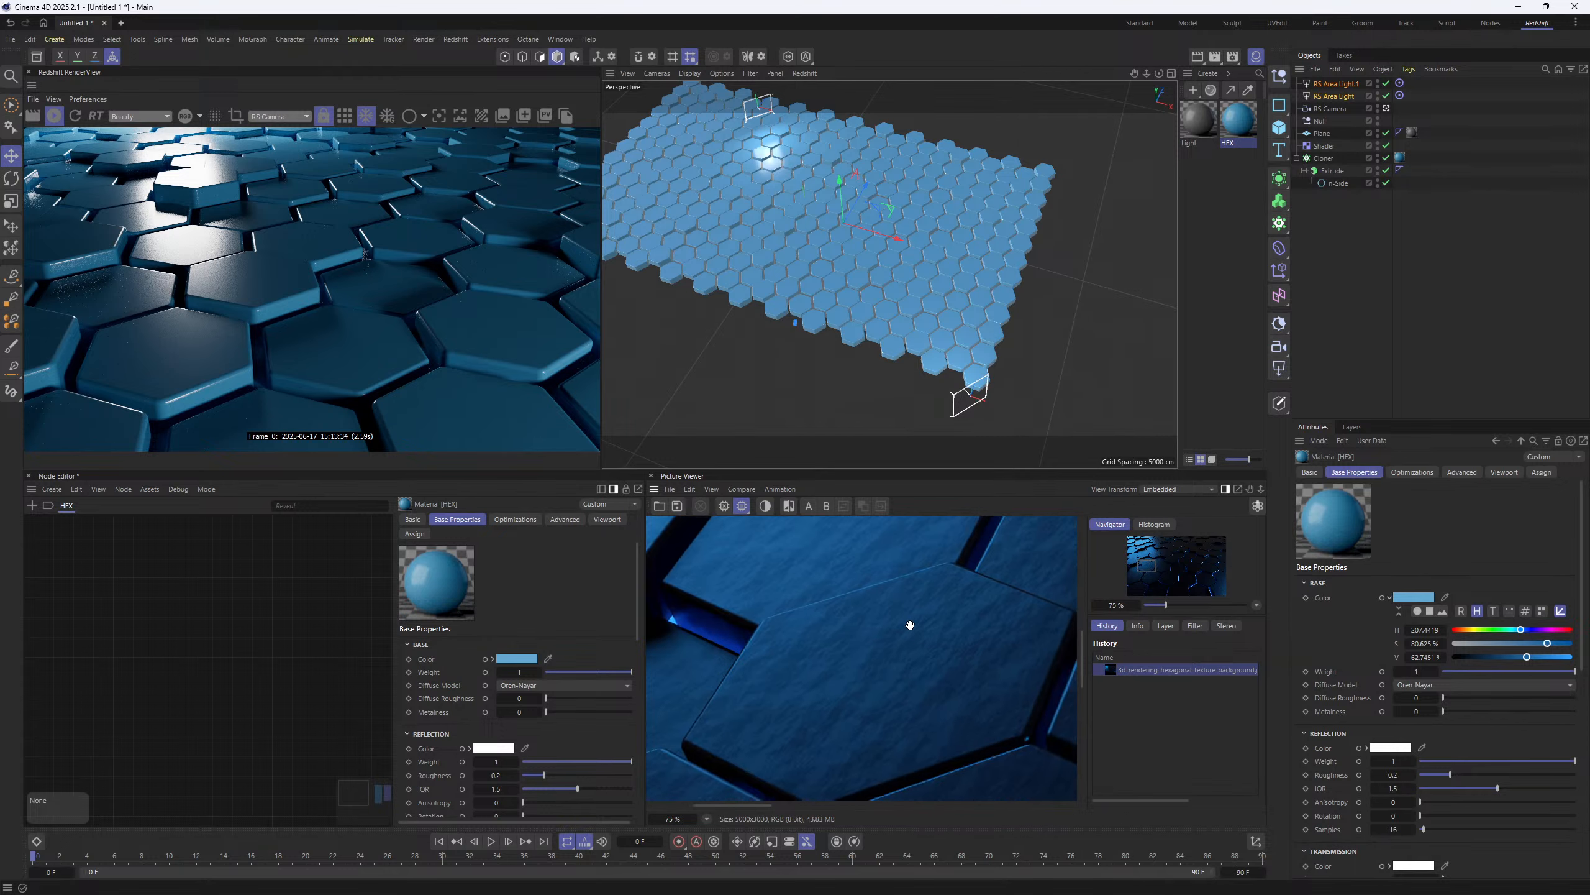
pyautogui.scroll(-1, 910, 624)
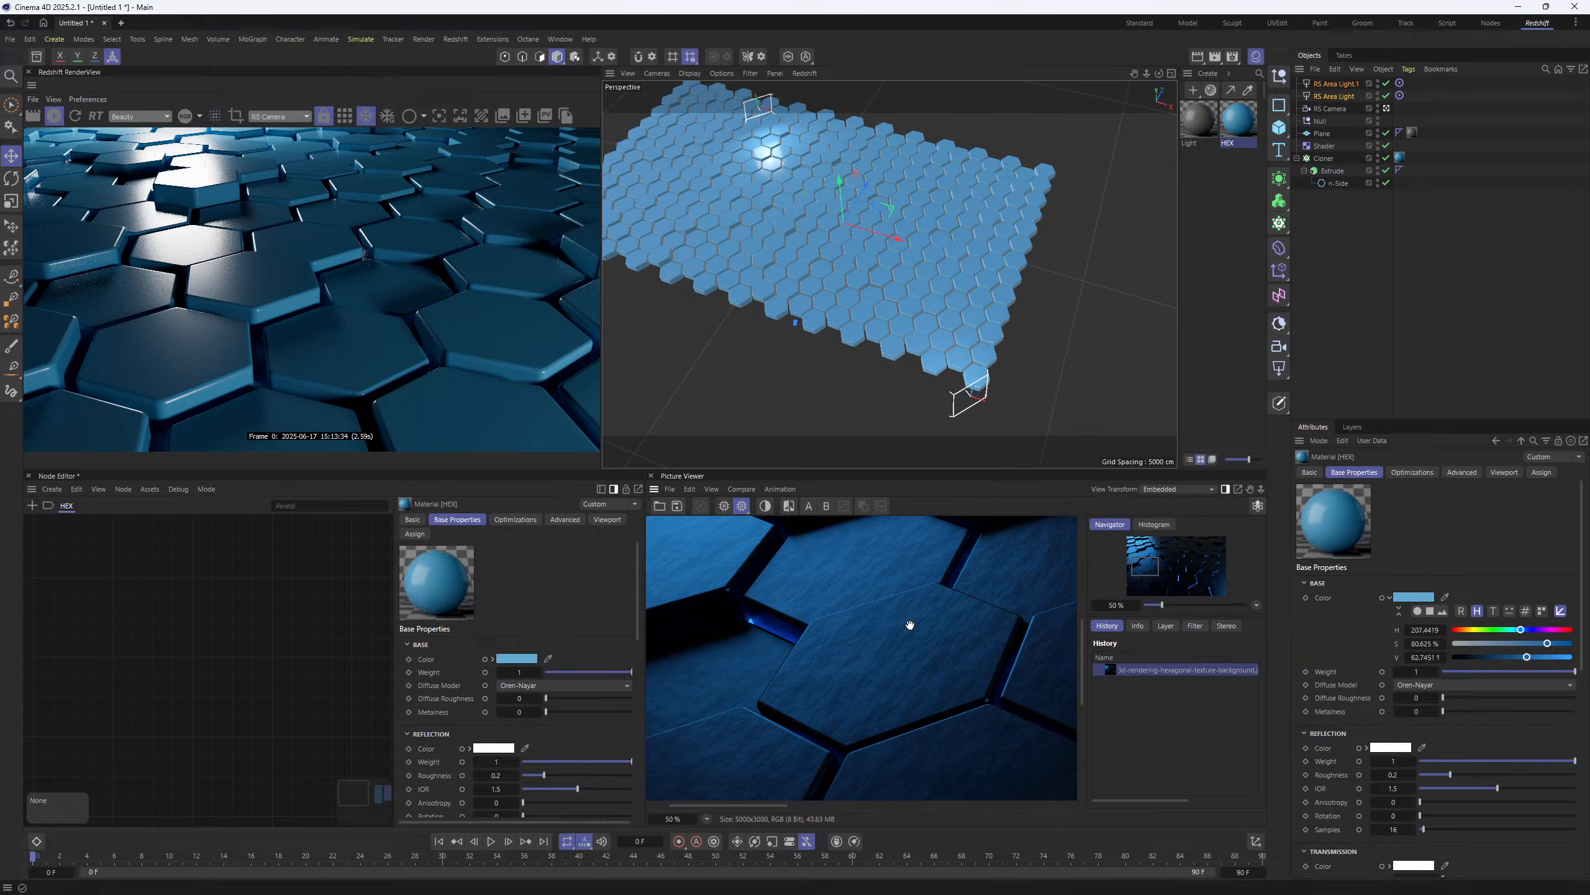
pyautogui.scroll(-1, 909, 624)
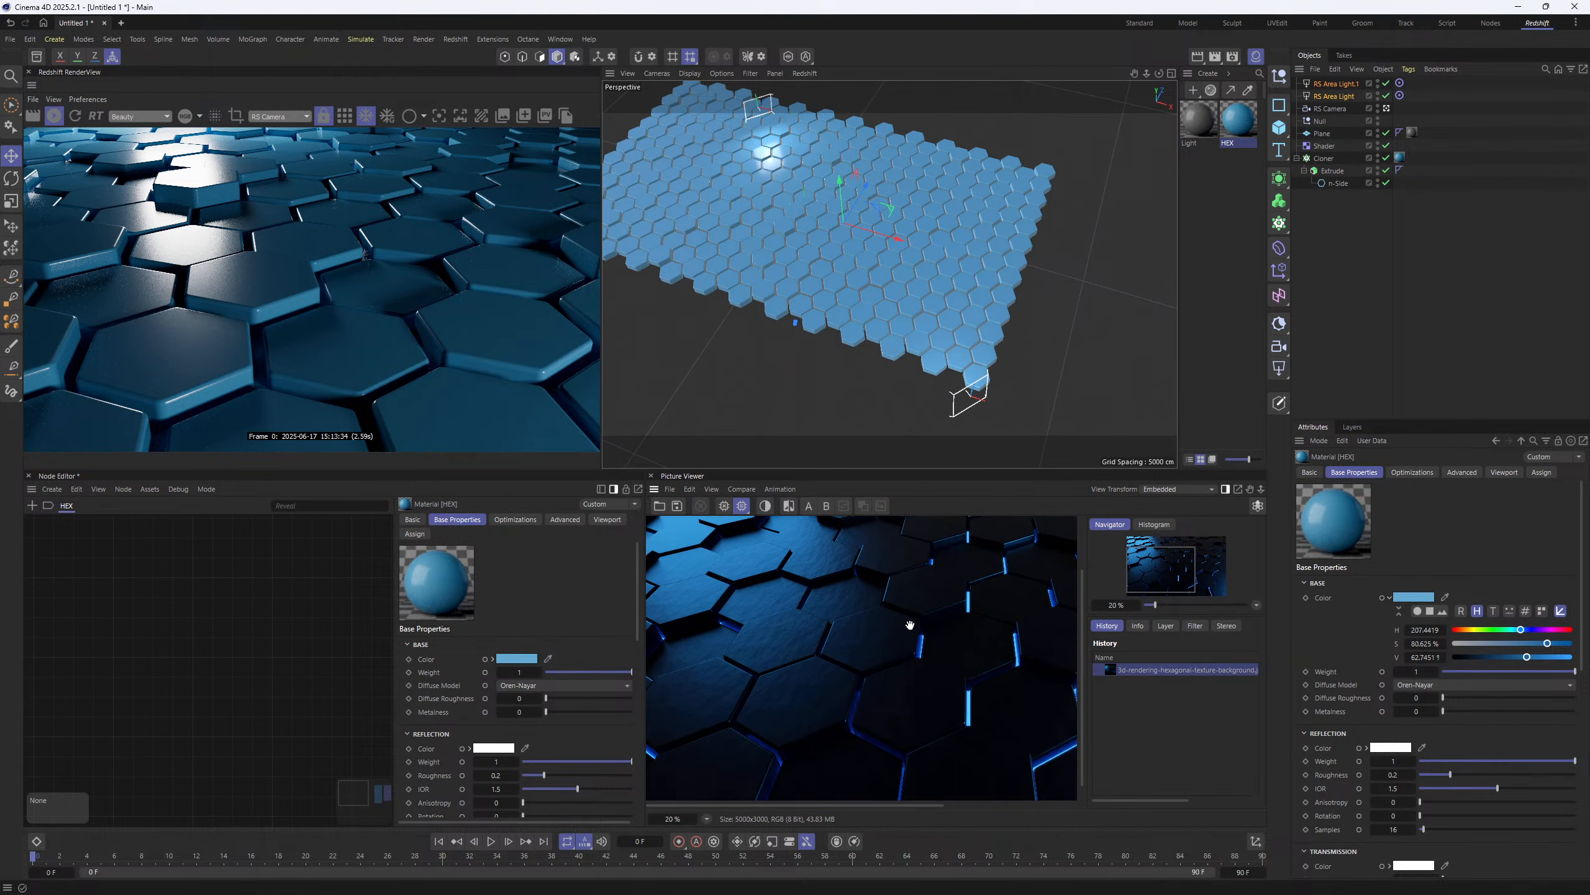
pyautogui.scroll(4, 750, 632)
pyautogui.scroll(-5, 772, 643)
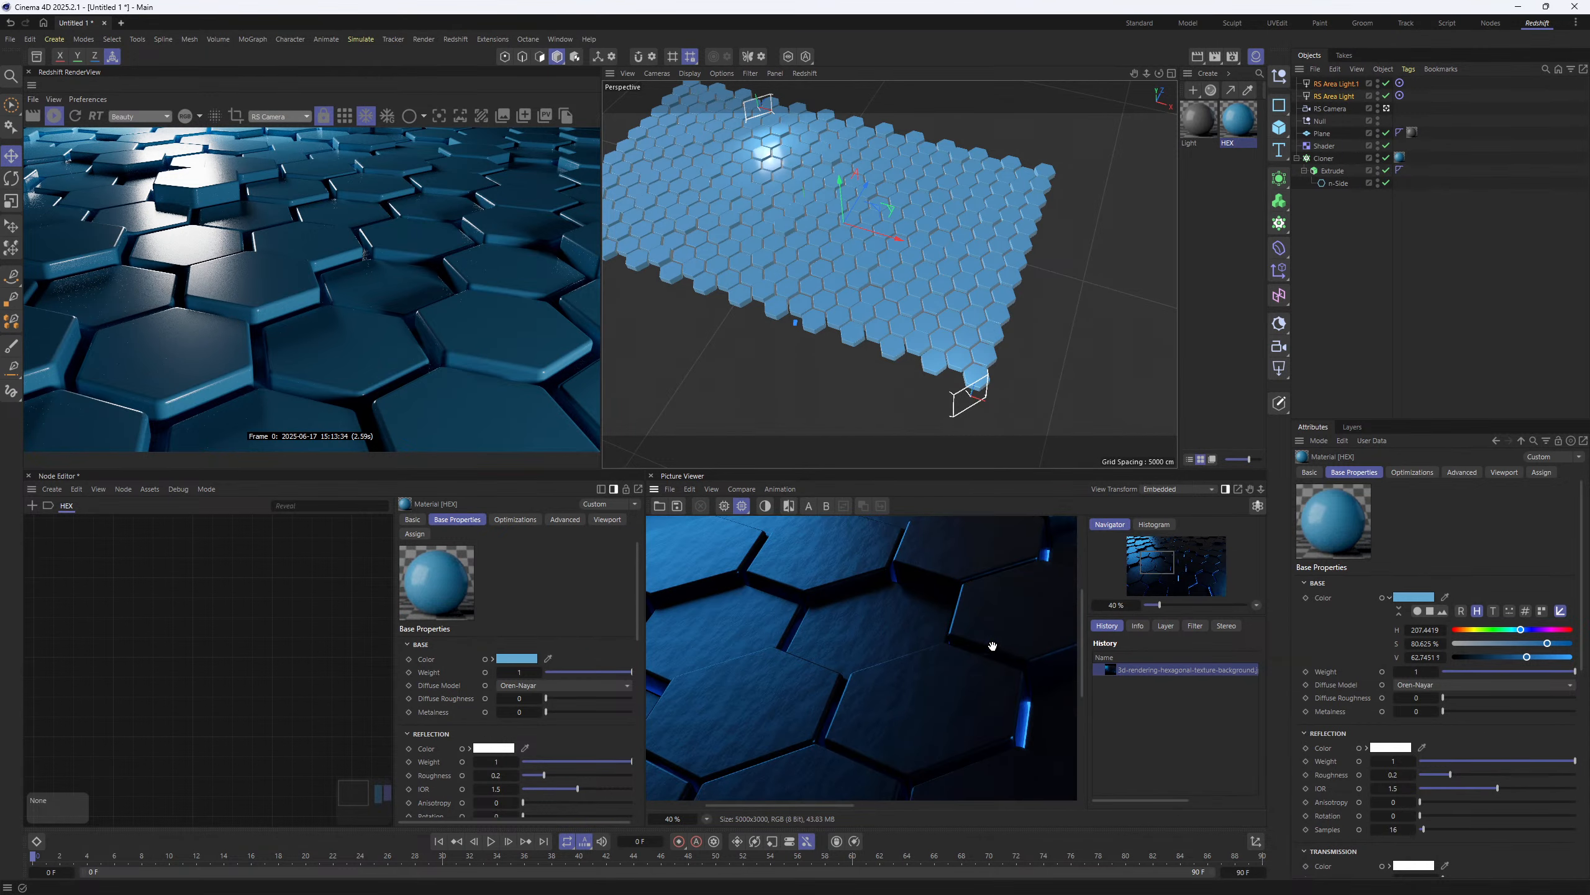
pyautogui.scroll(-4, 786, 616)
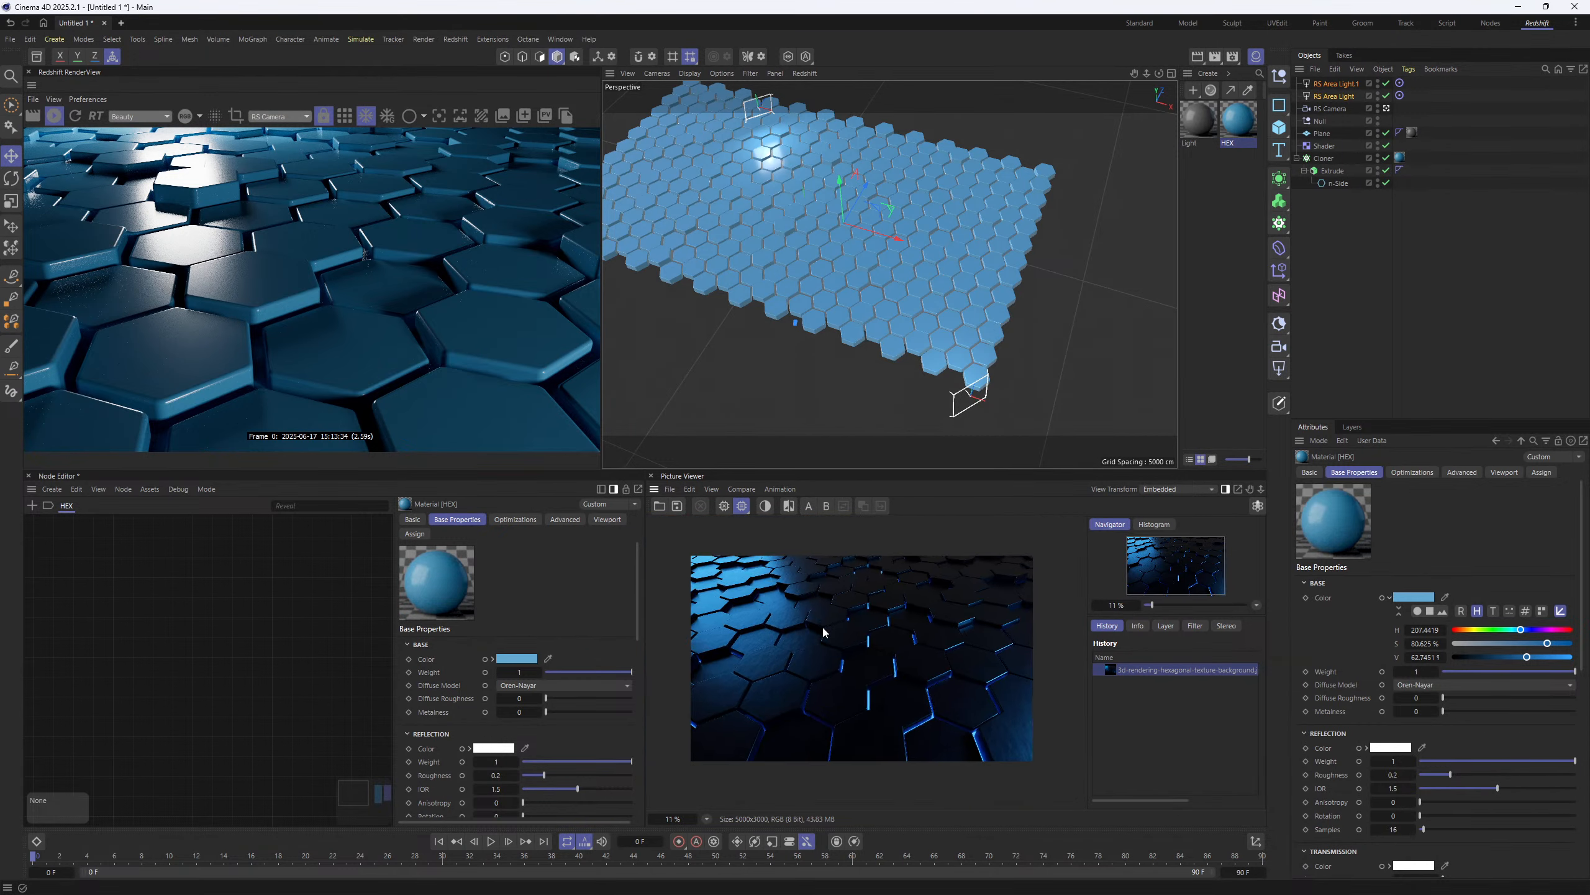
# - Set the color of both area lights to the dark blue sampled from a tile in the reference image
pyautogui.click(1322, 83)
pyautogui.keyDown('shift'); pyautogui.click(1325, 95); pyautogui.keyUp('shift')
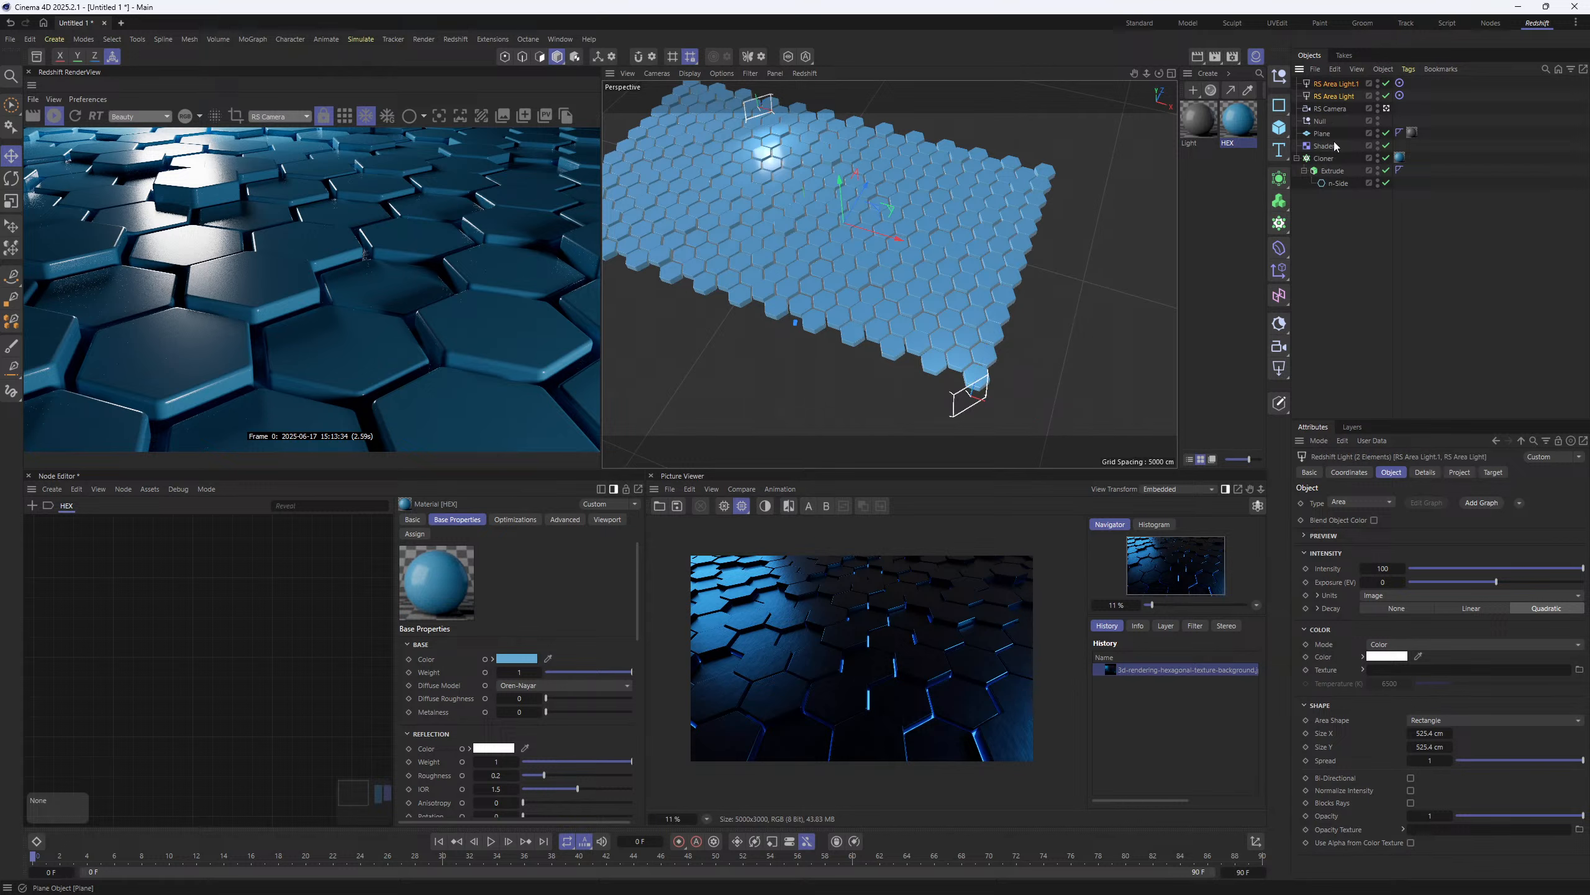
pyautogui.click(1418, 656)
pyautogui.click(796, 638)
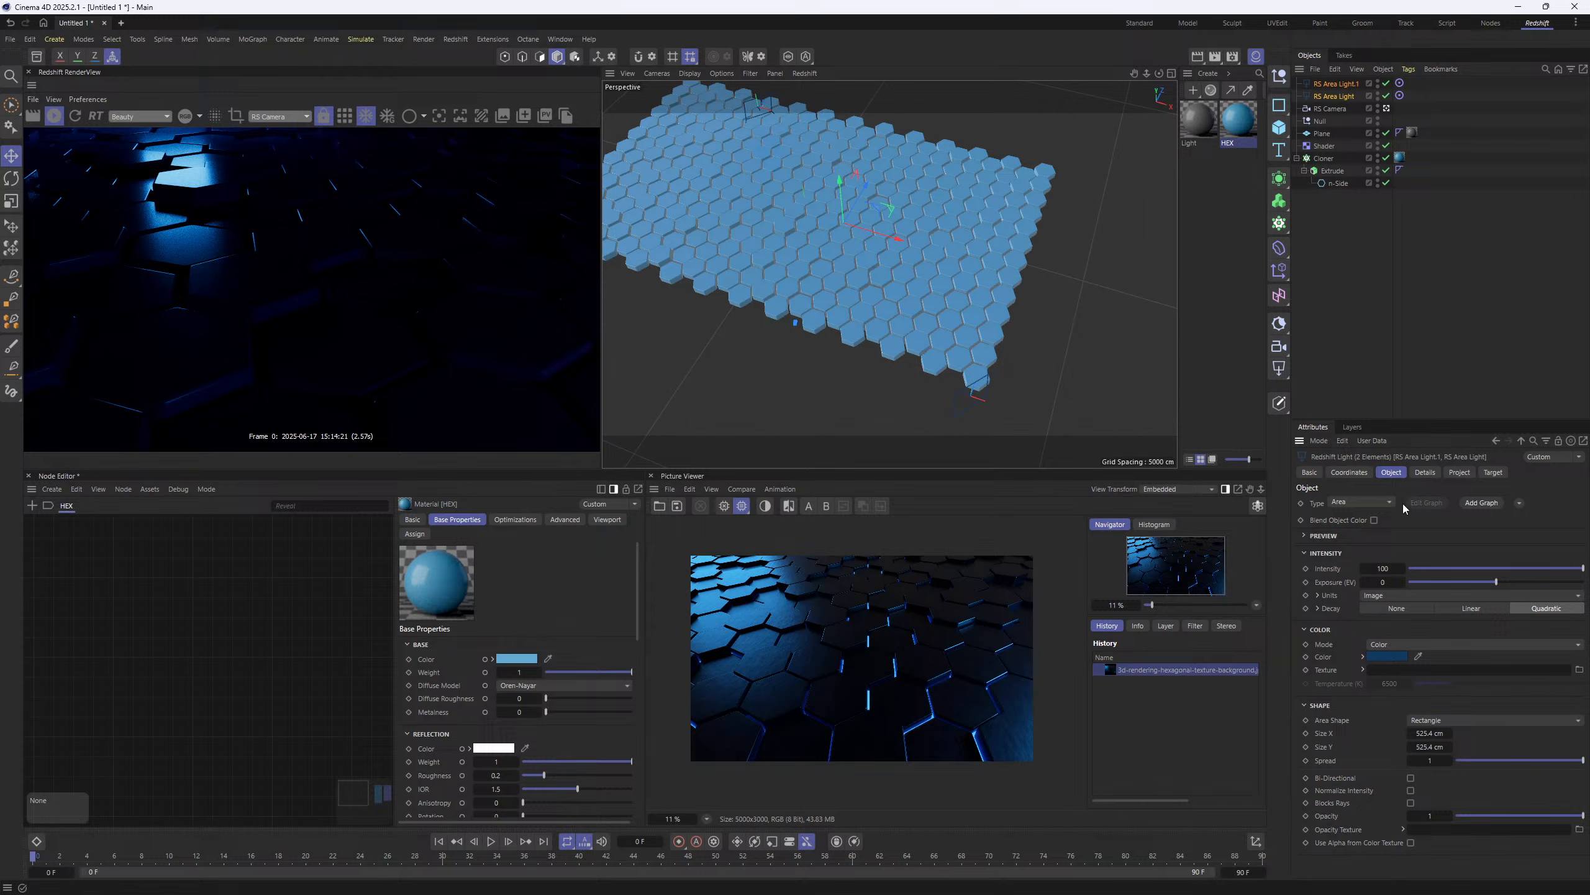
pyautogui.moveTo(1497, 582); pyautogui.dragTo(1515, 582)
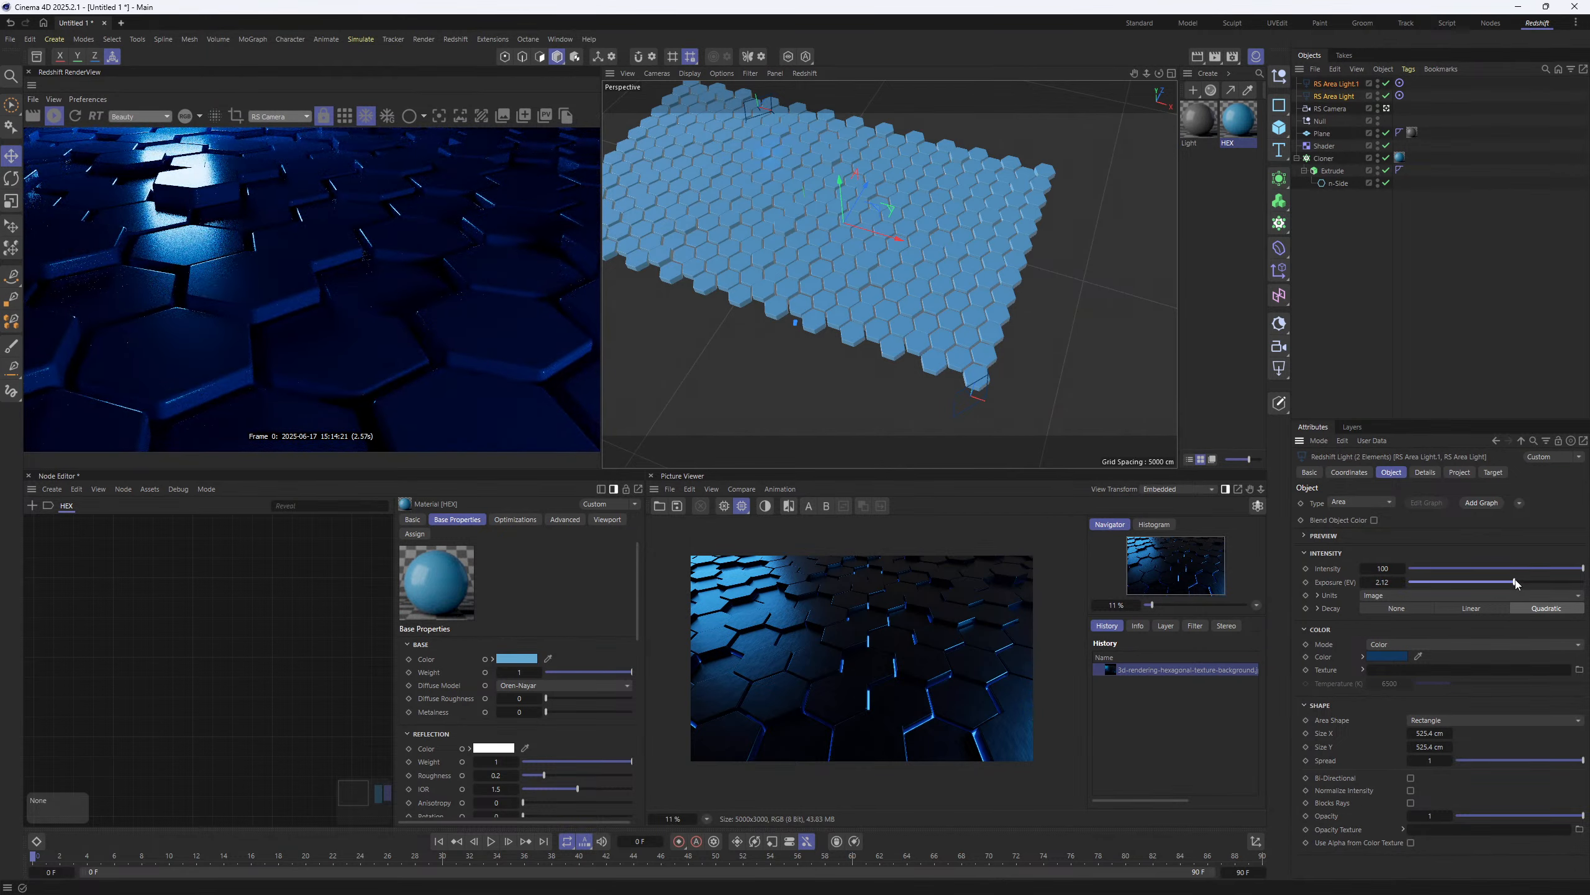
pyautogui.hotkey('ctrl', 'z')
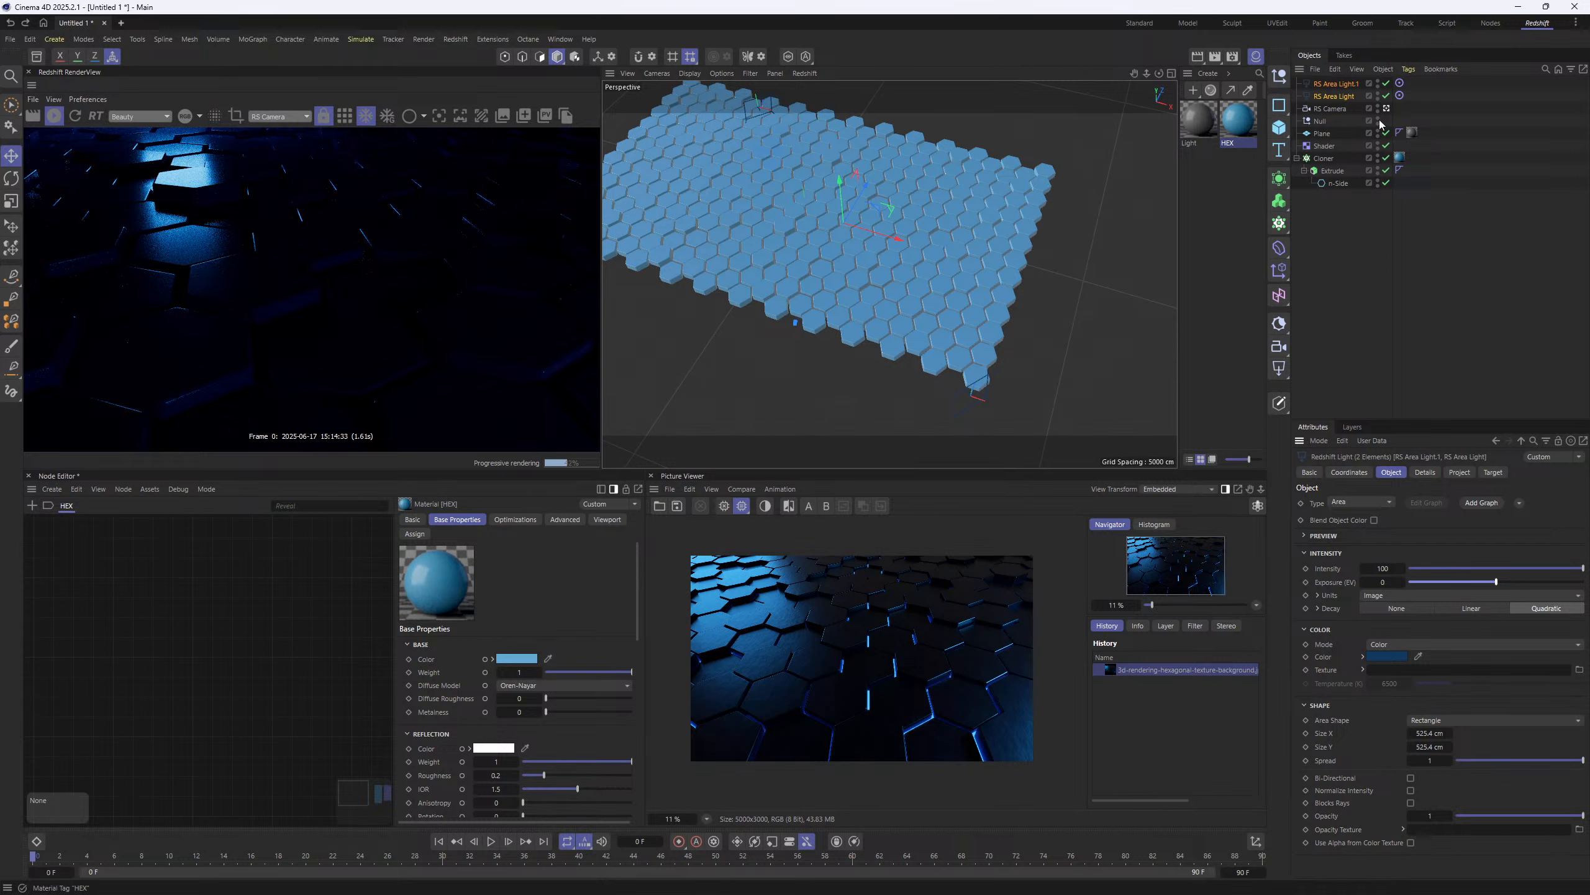
# - Lighten the HEX material's base color to hue 198°, saturation 45% and value 88%
pyautogui.click(1232, 131)
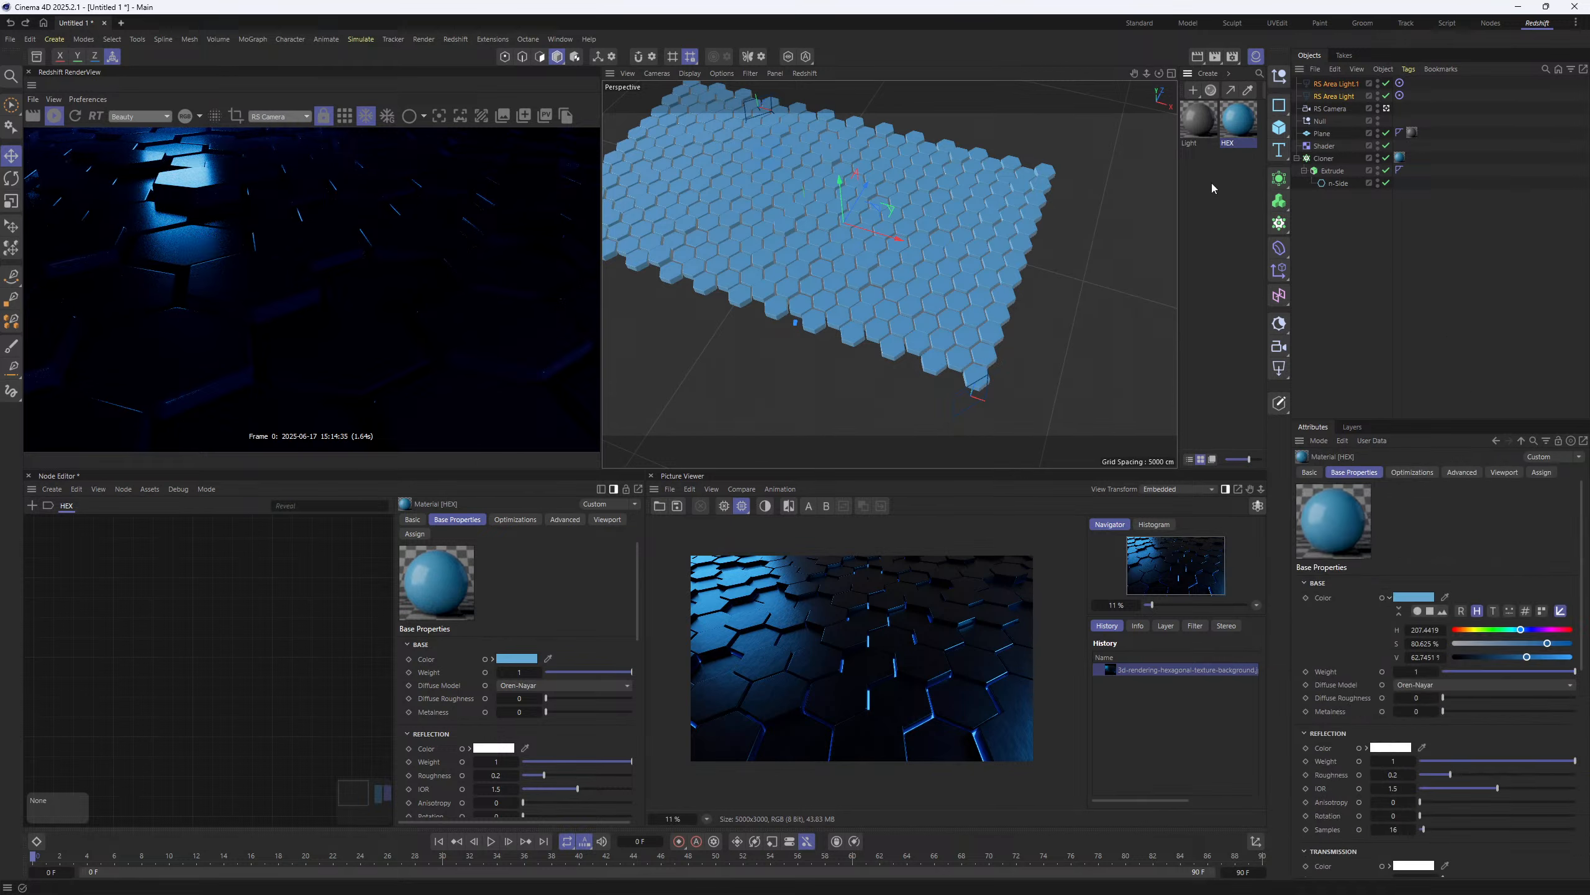
pyautogui.moveTo(1536, 647)
pyautogui.mouseDown()
pyautogui.moveTo(1472, 649)
pyautogui.moveTo(1558, 660)
pyautogui.moveTo(1492, 643)
pyautogui.moveTo(1507, 644)
pyautogui.mouseUp()
pyautogui.click(1518, 630)
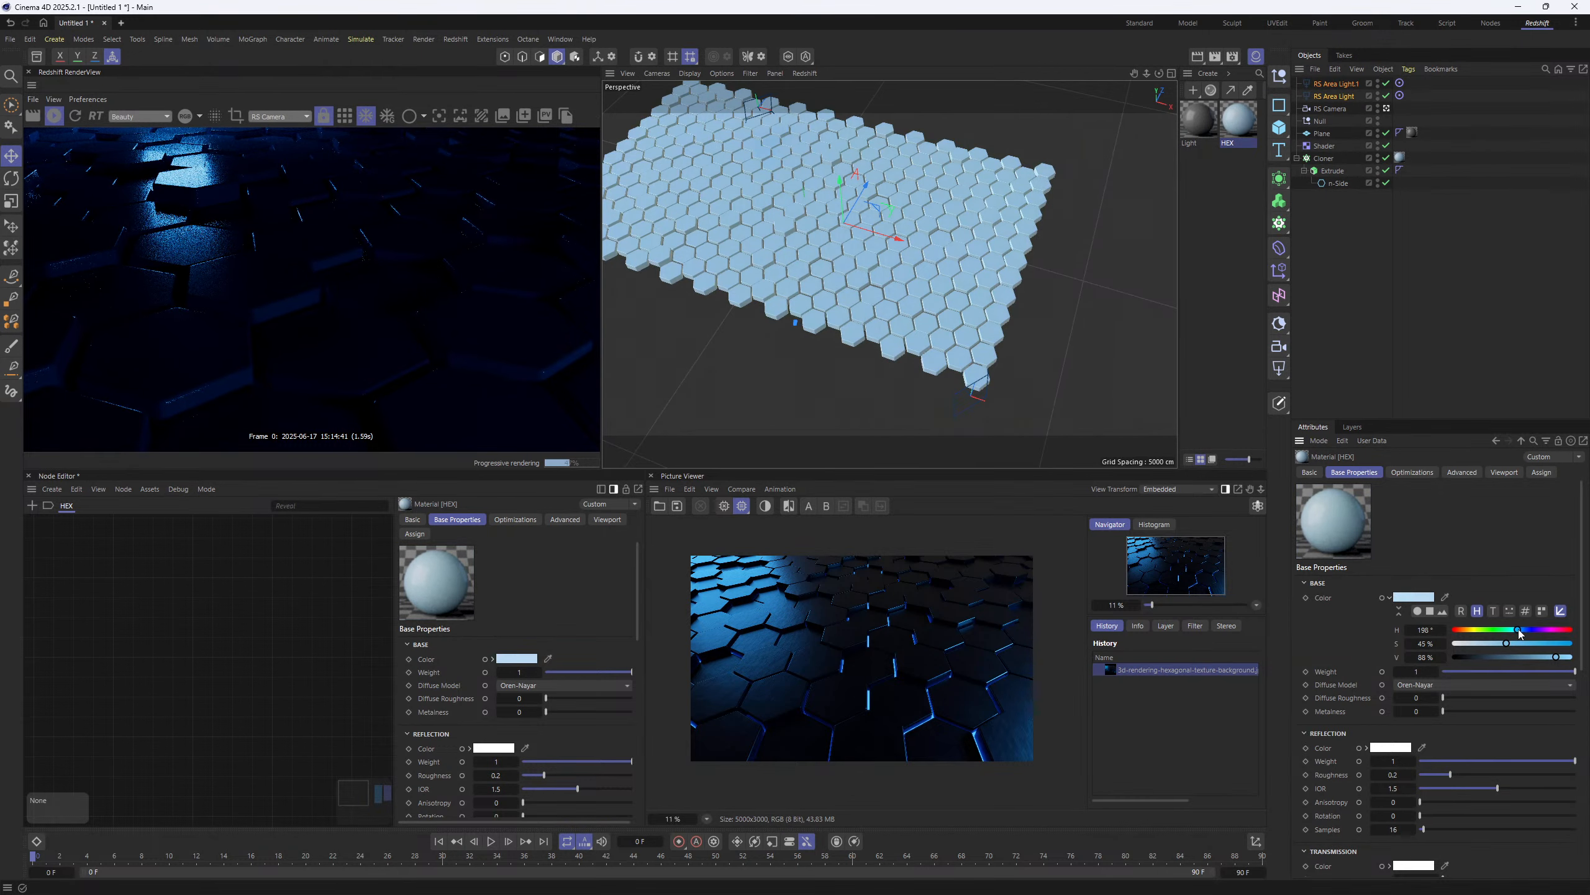
# - Adjust the color of both area lights to hue 202°, saturation 66% and value 45%
pyautogui.click(1331, 82)
pyautogui.keyDown('shift'); pyautogui.click(1333, 96); pyautogui.keyUp('shift')
pyautogui.click(1358, 656)
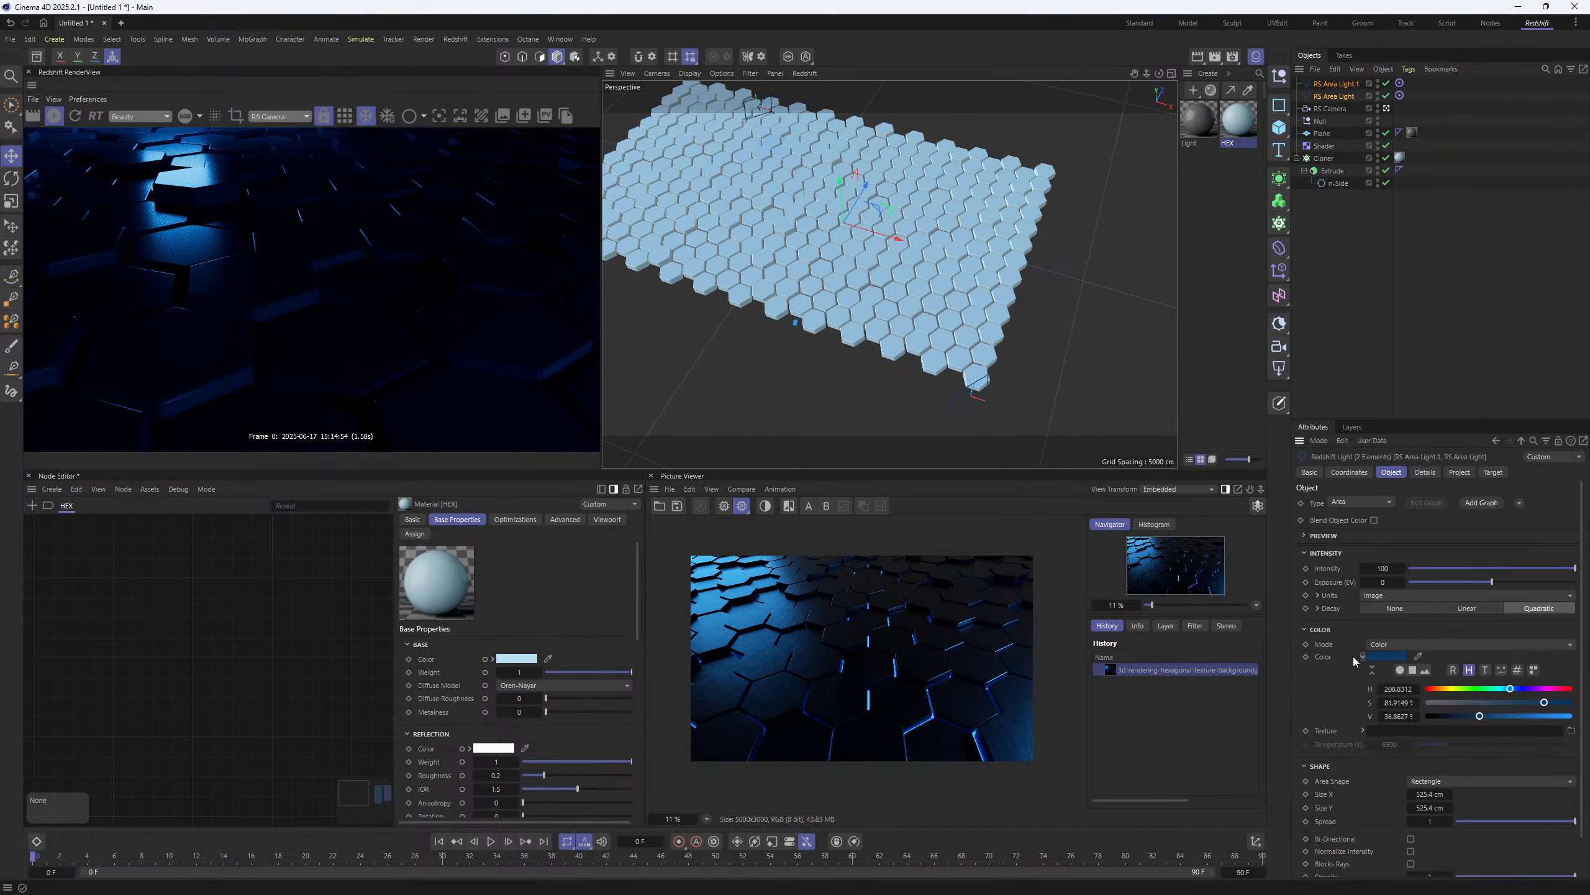
pyautogui.moveTo(1482, 718); pyautogui.dragTo(1523, 705)
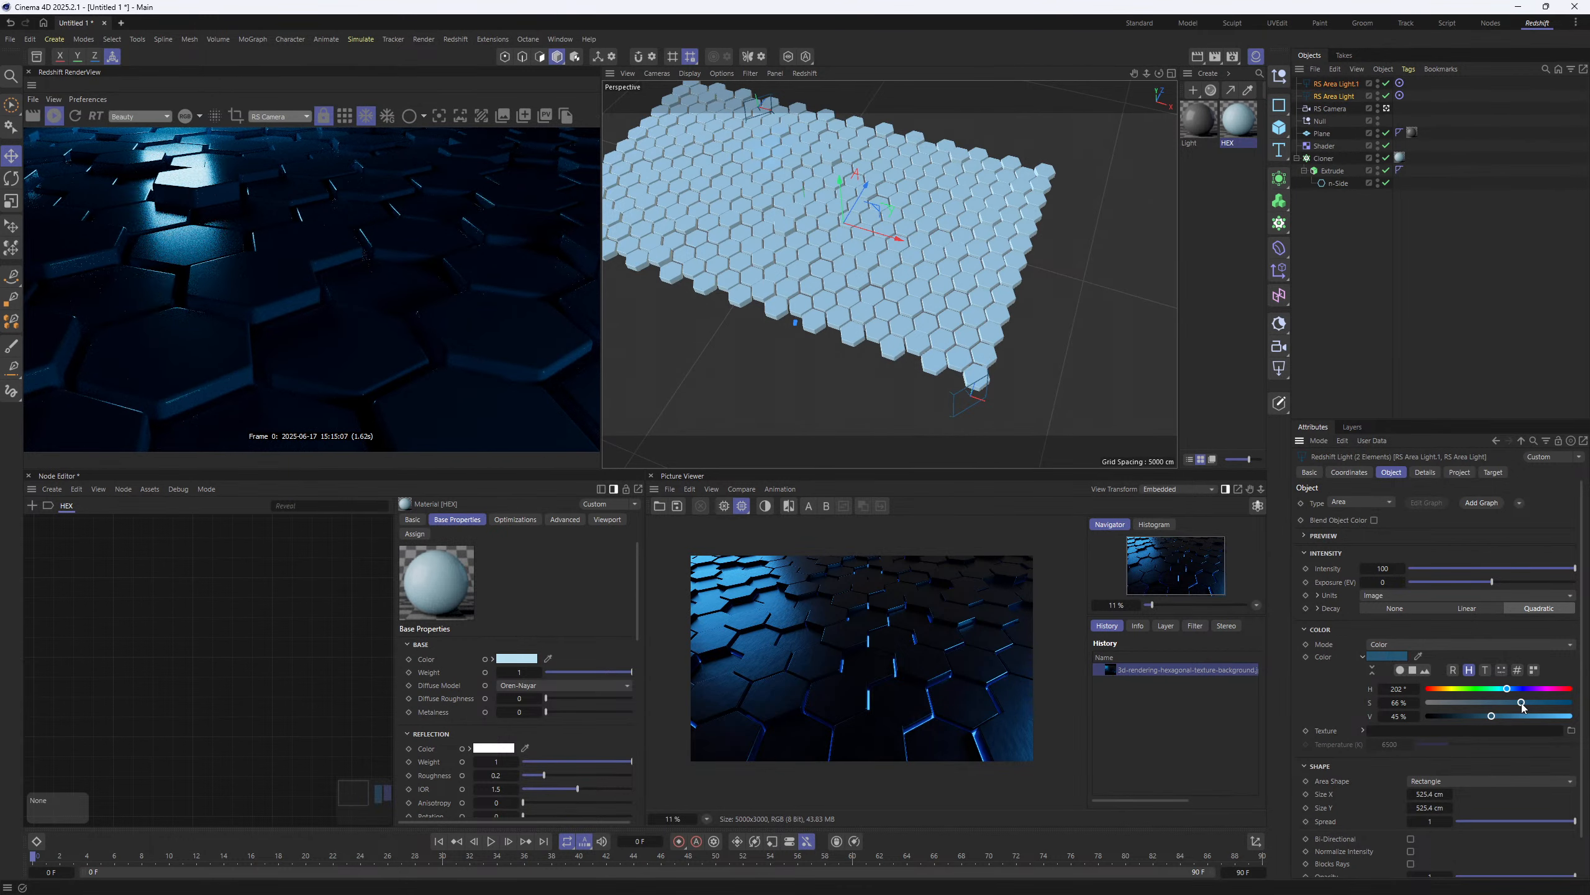
# - Load the HEX material's node graph and widen the Node Editor, leaving free space before the RS Standard node
pyautogui.click(1234, 123)
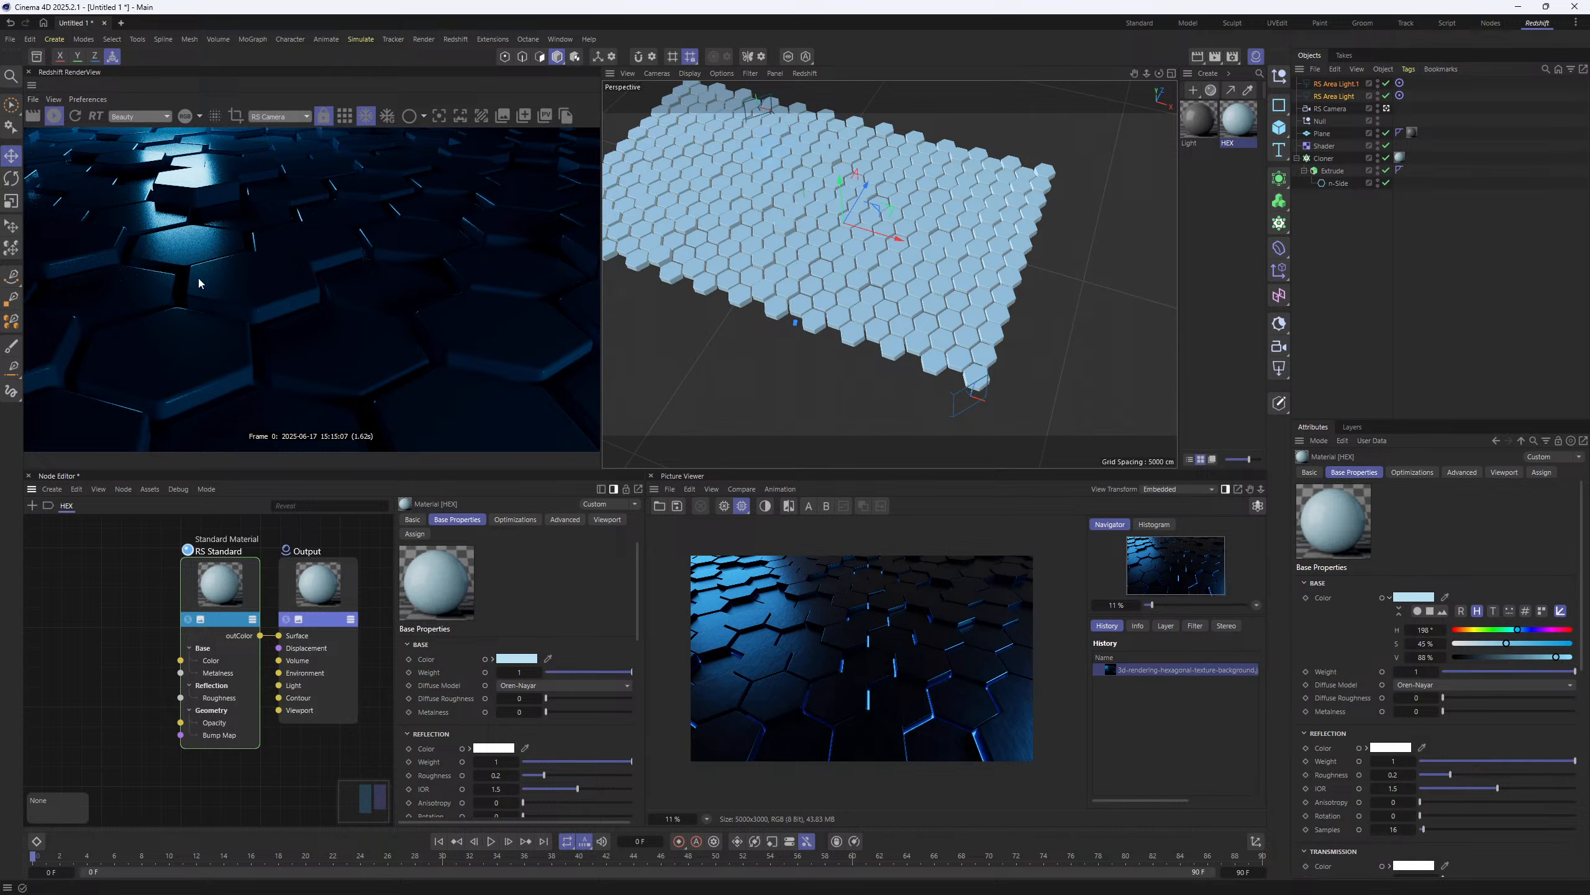
pyautogui.moveTo(108, 648); pyautogui.dragTo(141, 646, button='middle')
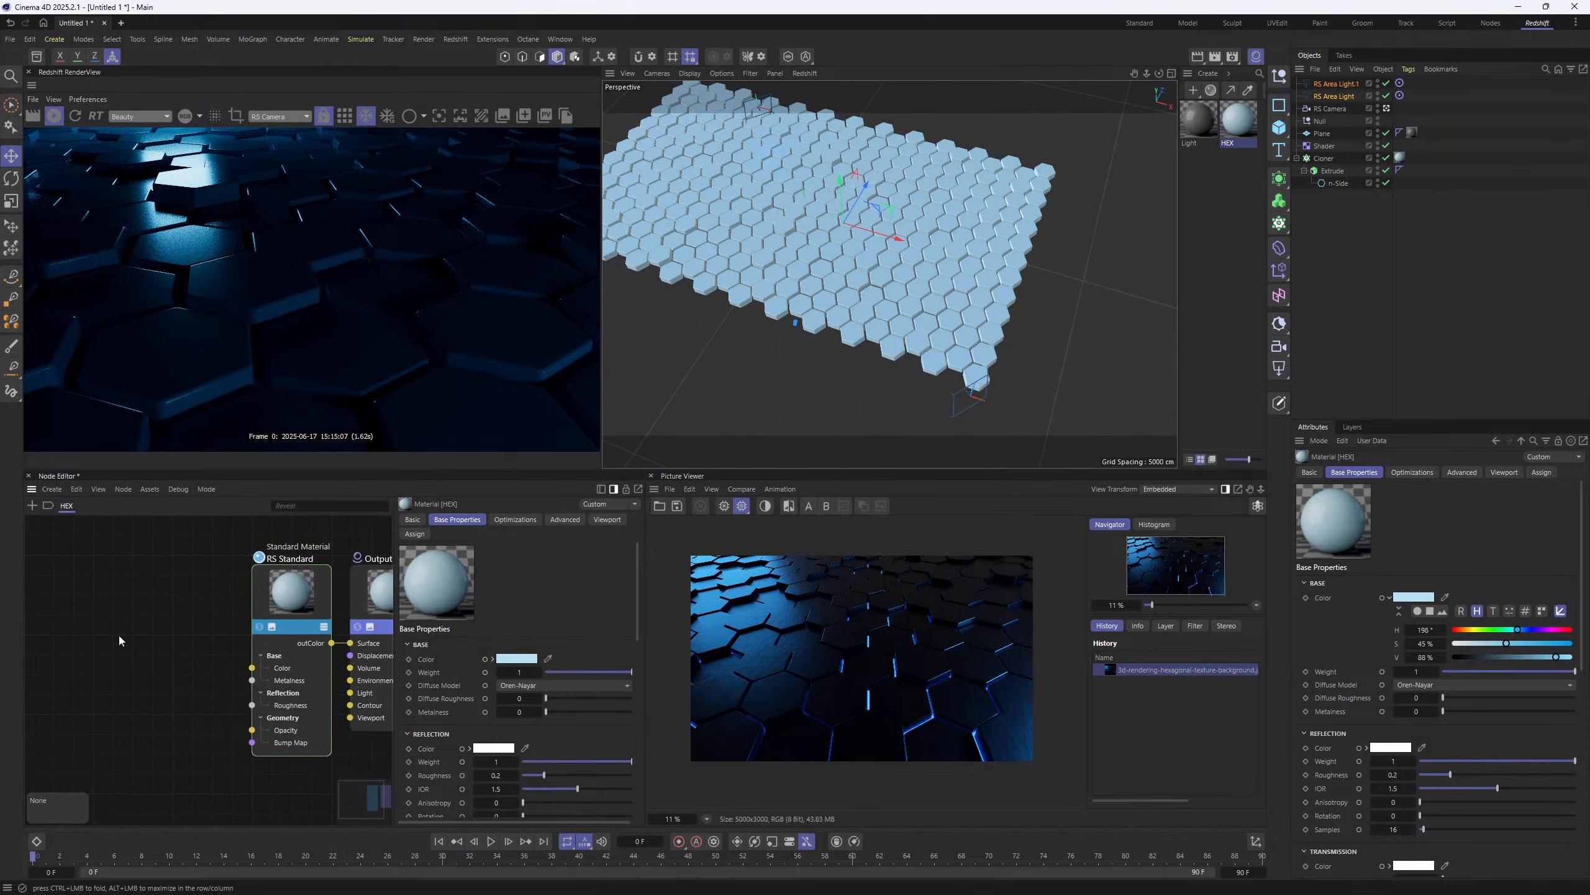
pyautogui.moveTo(646, 561); pyautogui.dragTo(870, 567)
pyautogui.moveTo(208, 592); pyautogui.dragTo(369, 598, button='middle')
# - Add a Maxon Noise node to the HEX graph, well ahead of the RS Standard node
pyautogui.doubleClick(214, 609)
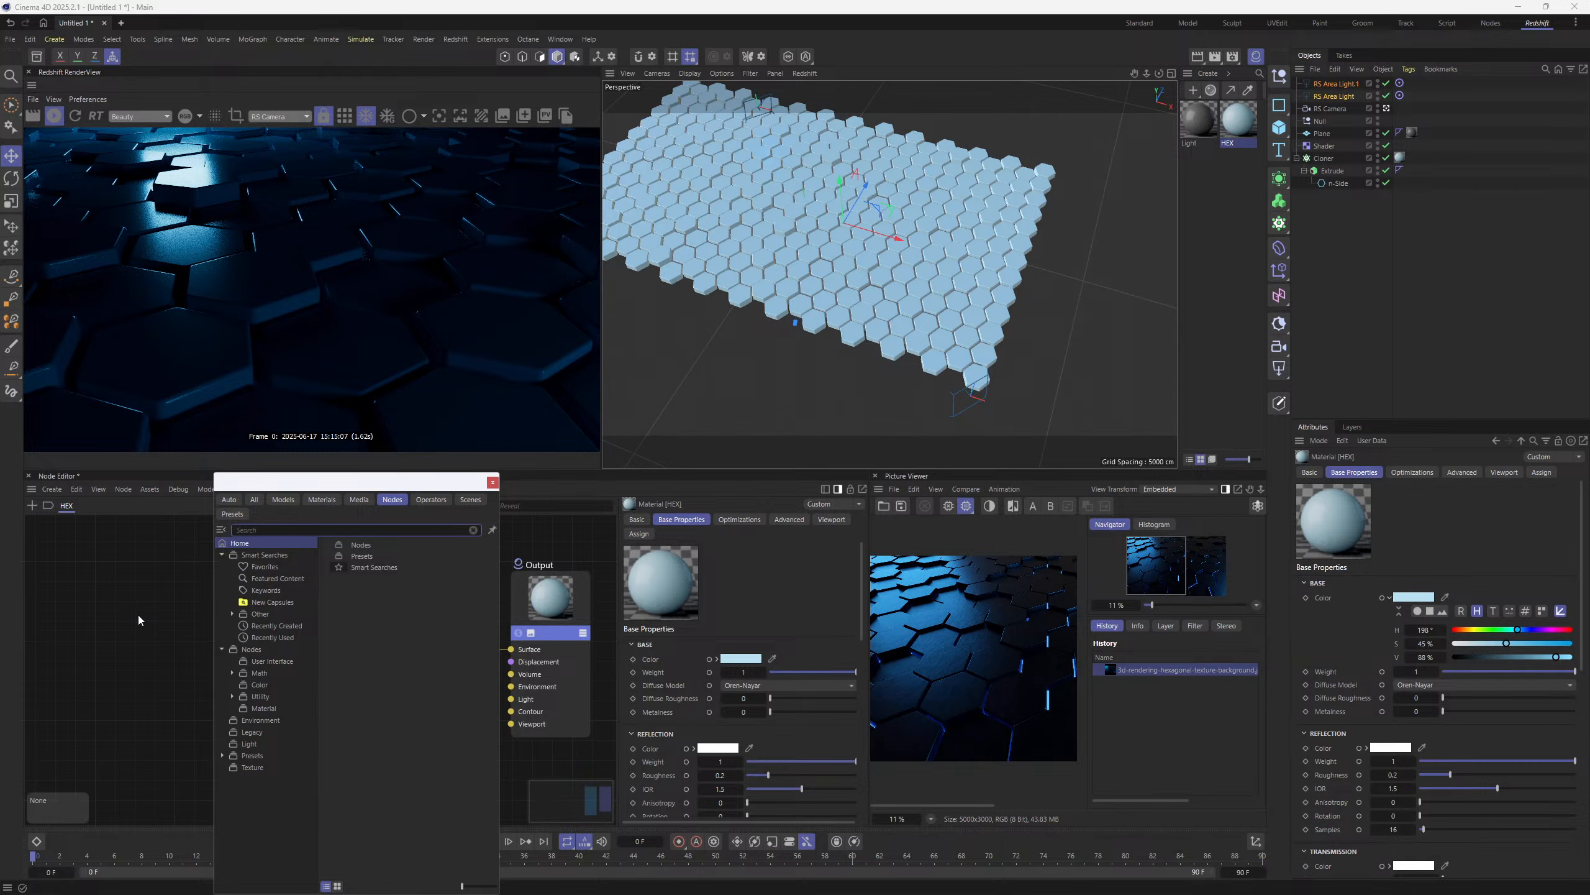
pyautogui.write('noi')
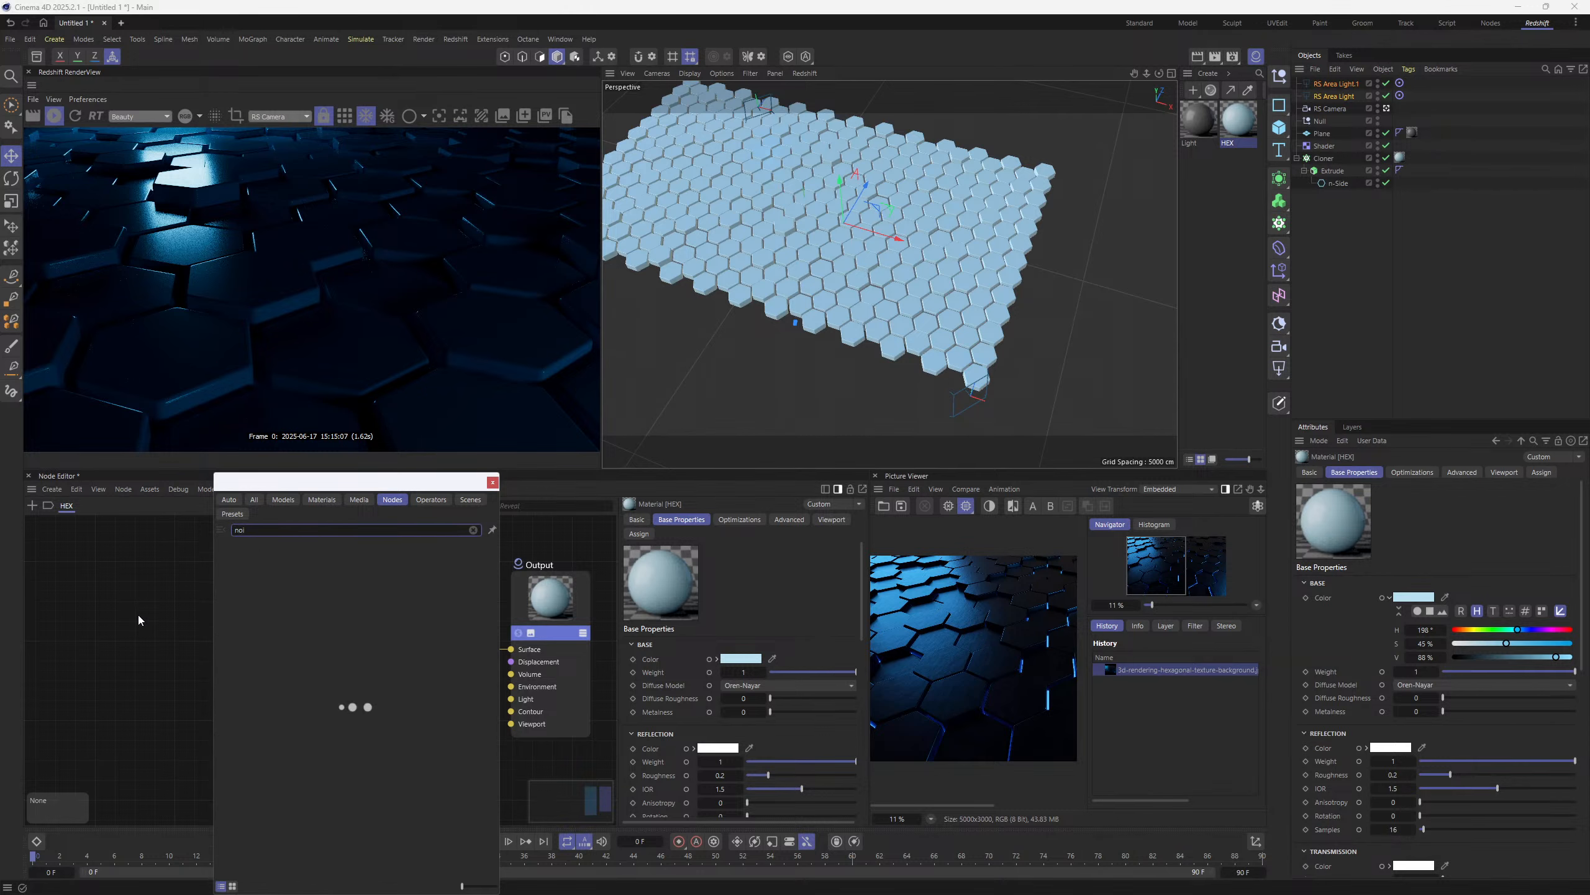
pyautogui.doubleClick(265, 582)
pyautogui.moveTo(225, 593); pyautogui.dragTo(154, 593)
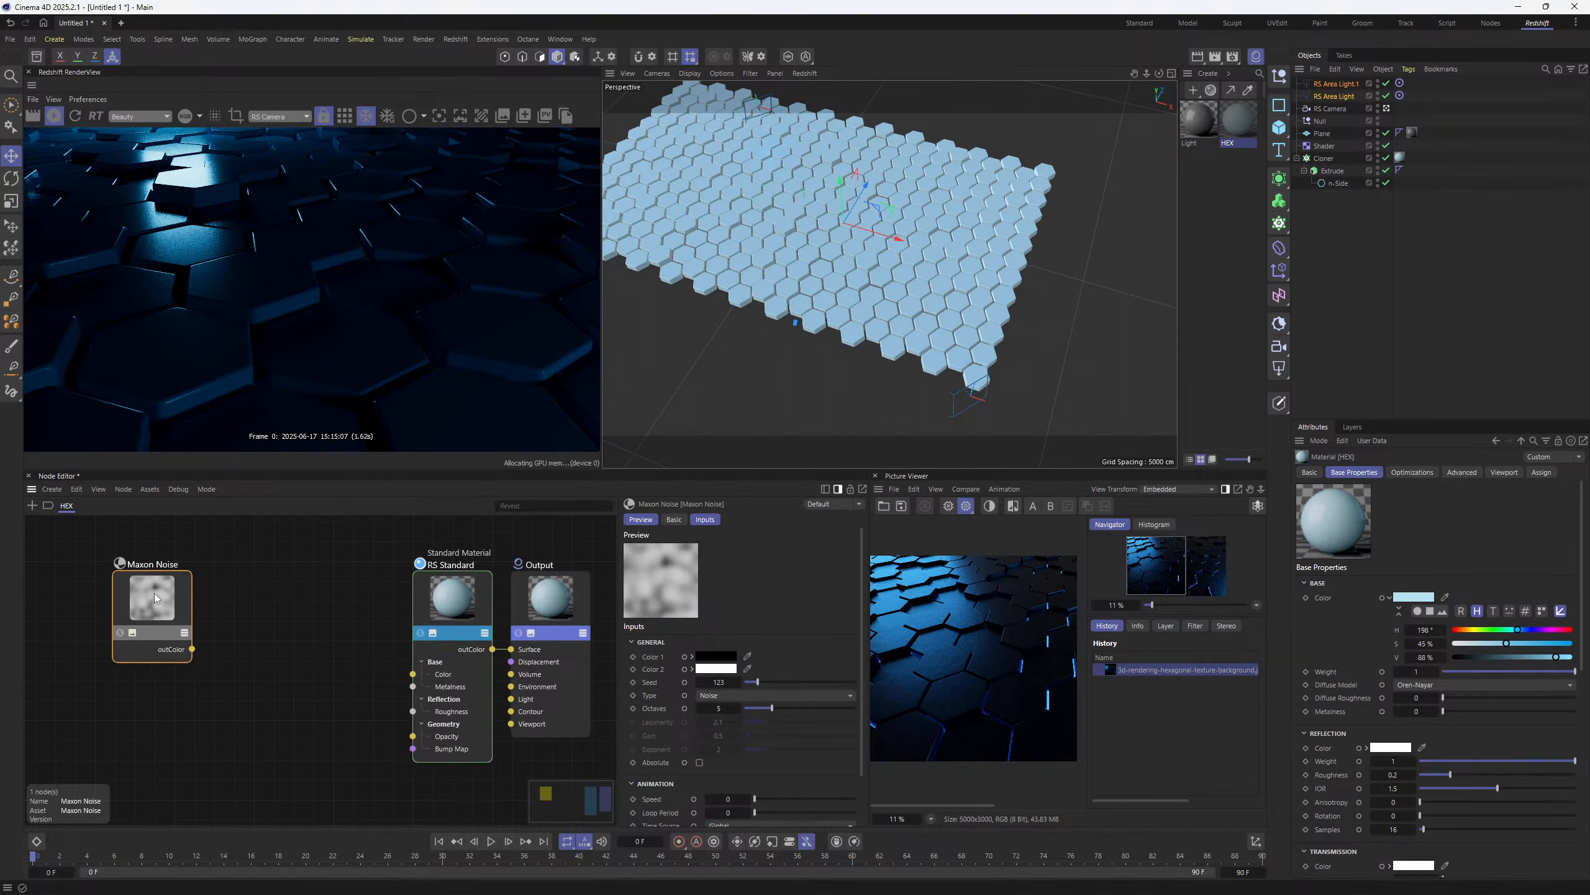
# - Add a Bump Map node, feed it the Maxon Noise color output and connect it to RS Standard's Bump Map input
pyautogui.click(265, 639)
pyautogui.doubleClick(256, 647)
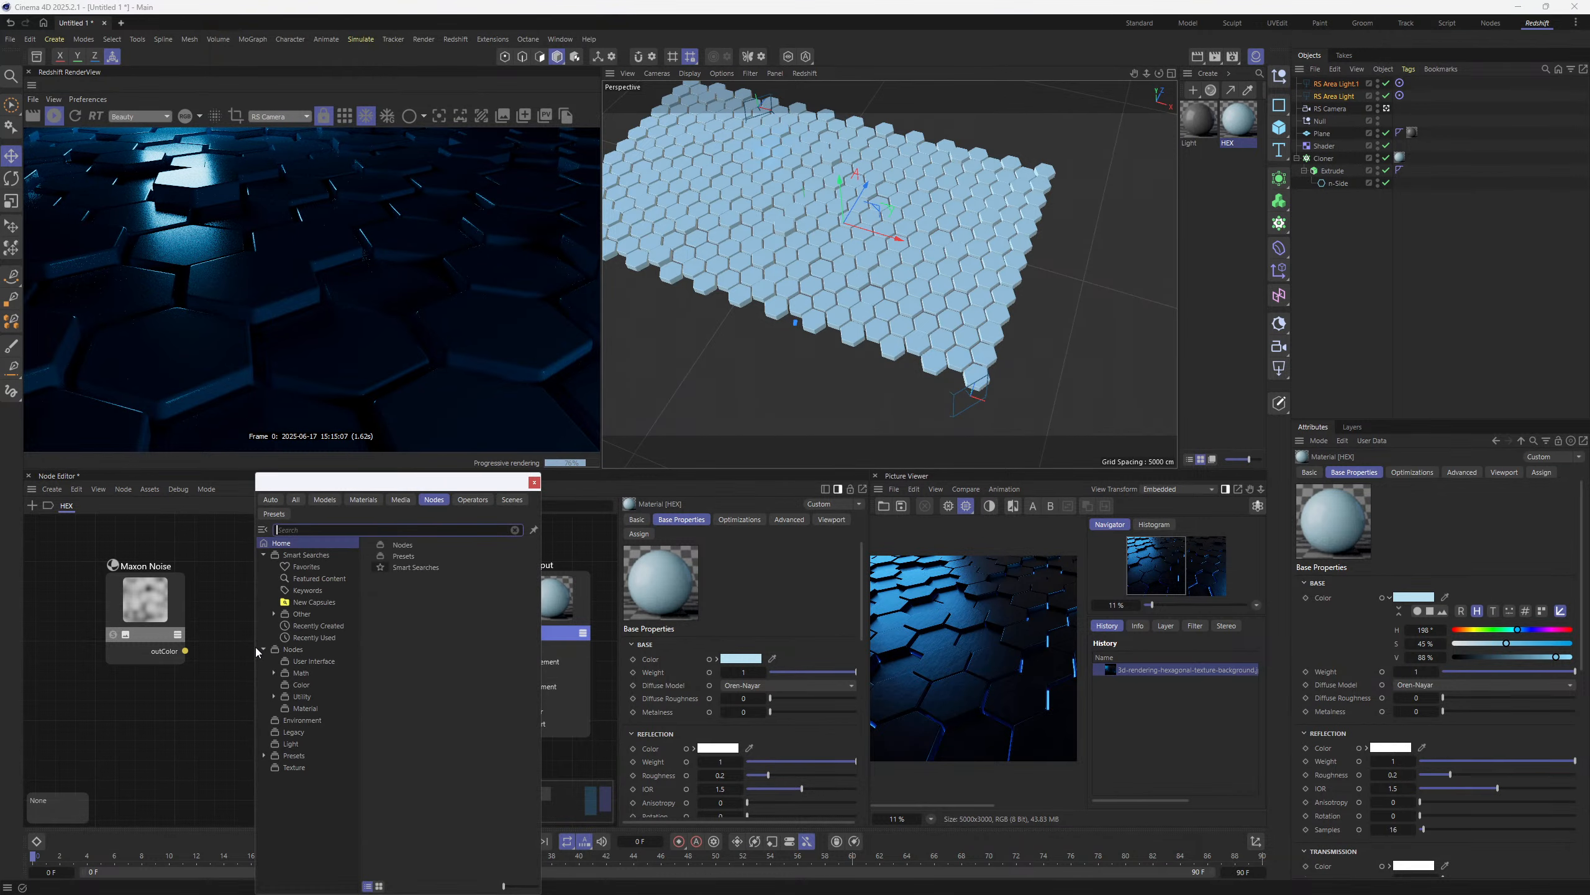
pyautogui.write('bump')
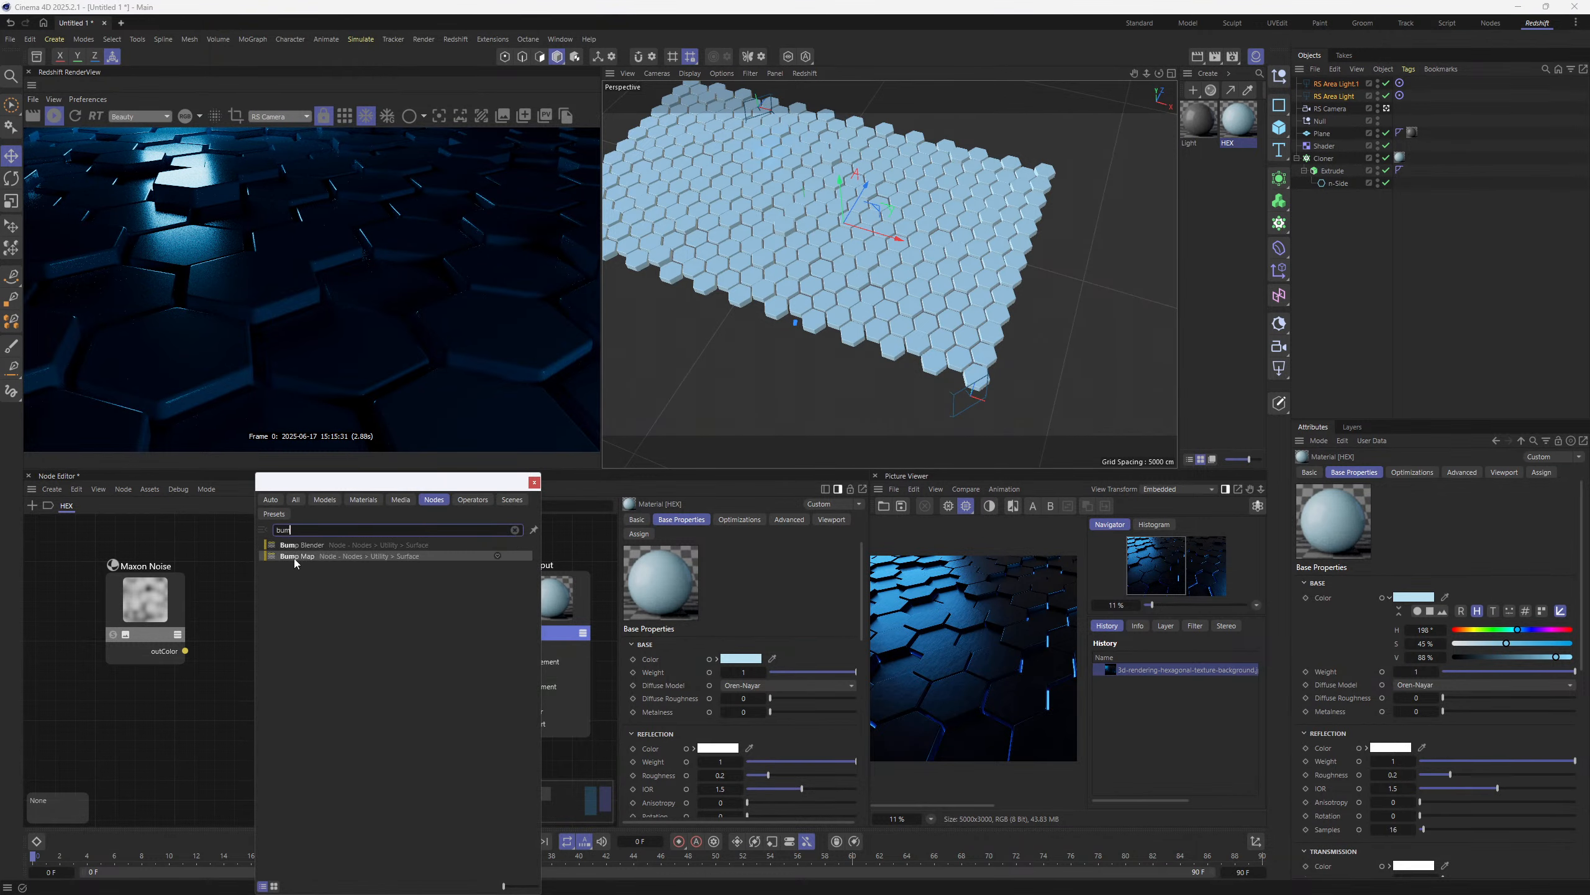
pyautogui.doubleClick(294, 558)
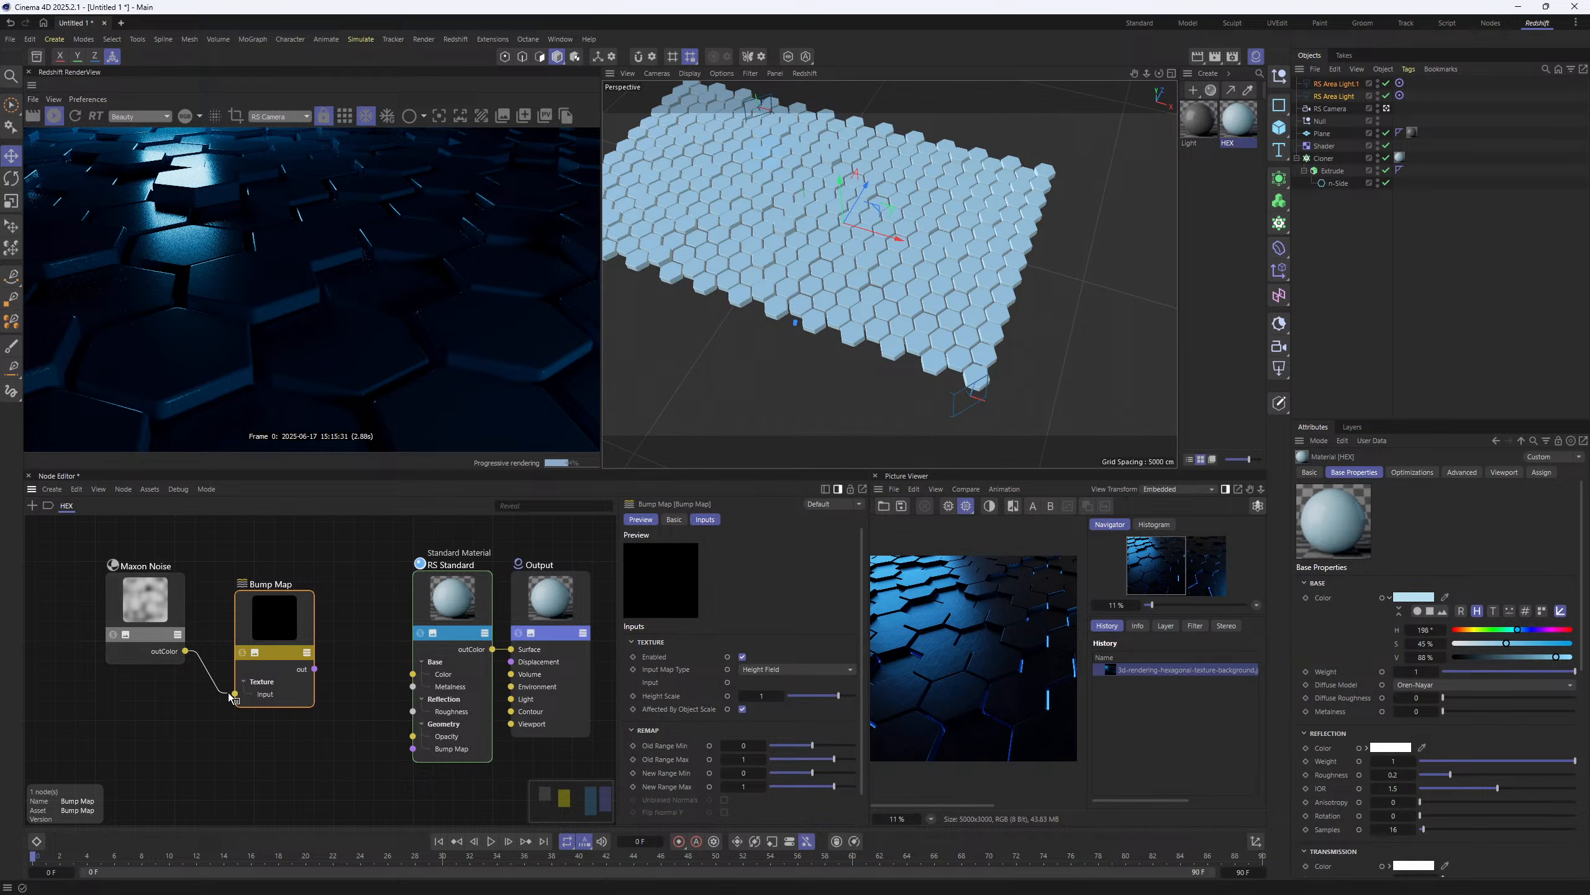
pyautogui.moveTo(230, 694); pyautogui.dragTo(412, 748)
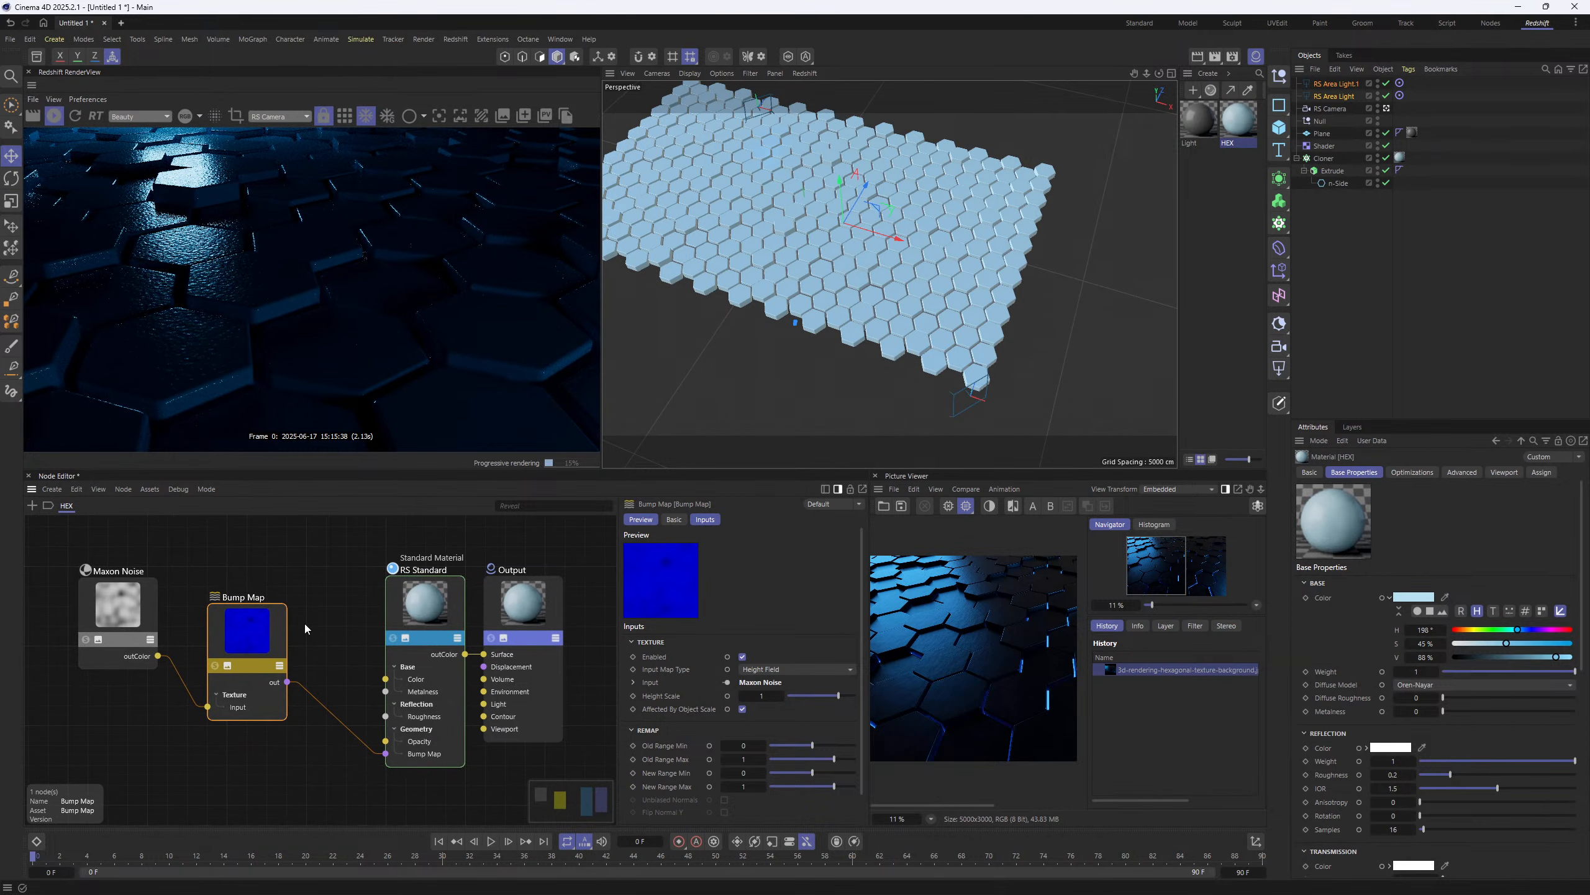
# - Lower the Maxon Noise and Bump Map nodes, raise RS Standard, and inspect the tile surface in the reference image
pyautogui.moveTo(156, 553); pyautogui.dragTo(210, 554, button='middle')
pyautogui.moveTo(170, 596); pyautogui.dragTo(165, 656)
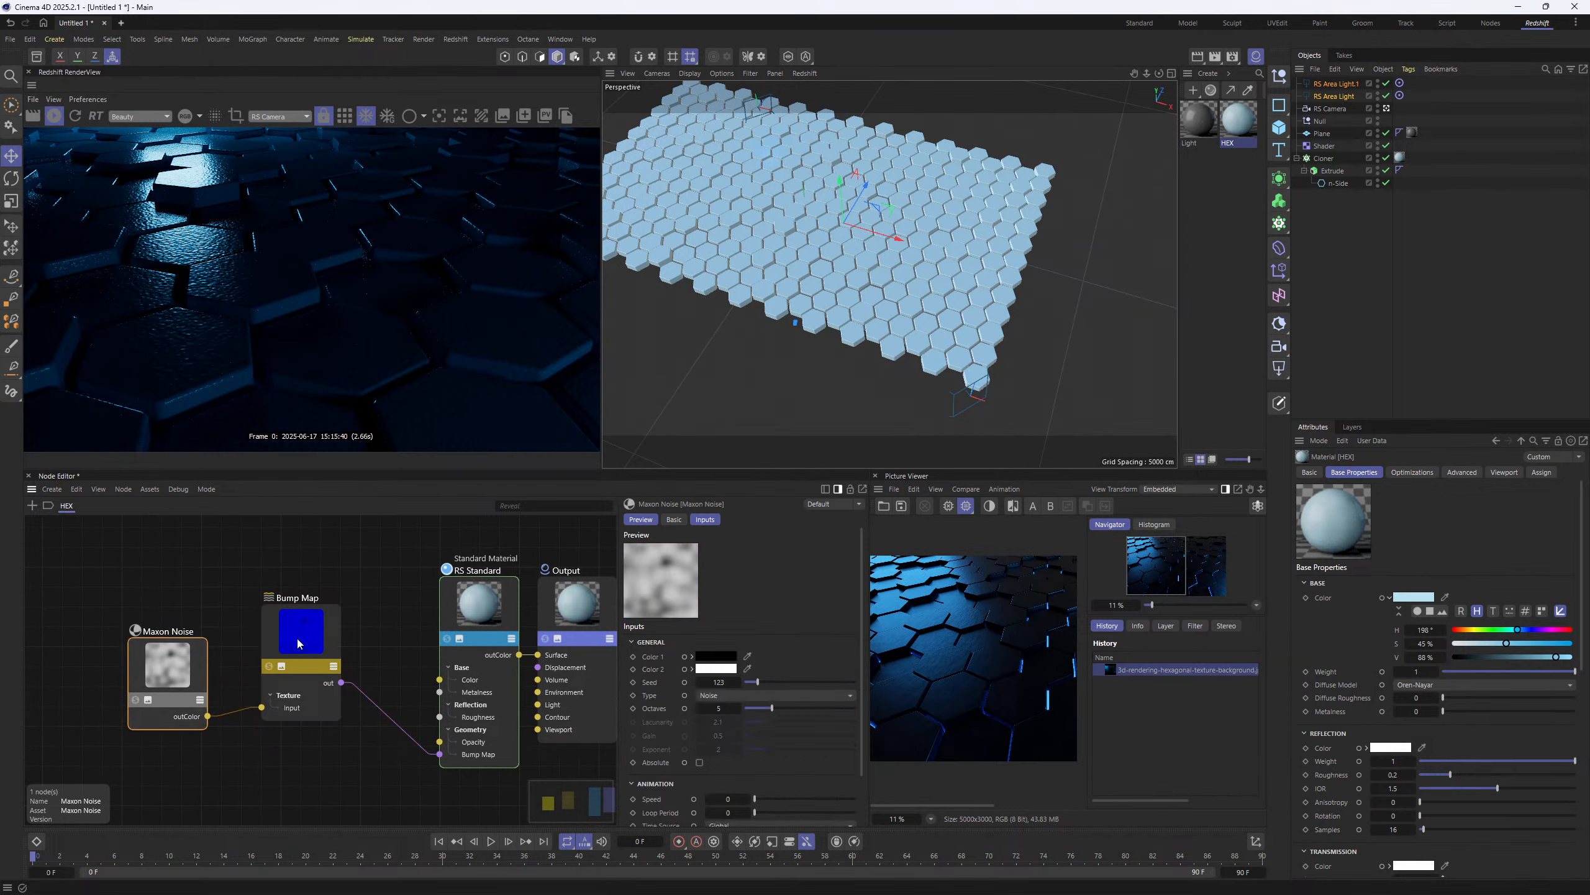
pyautogui.moveTo(296, 636); pyautogui.dragTo(292, 679)
pyautogui.moveTo(470, 600); pyautogui.dragTo(439, 572)
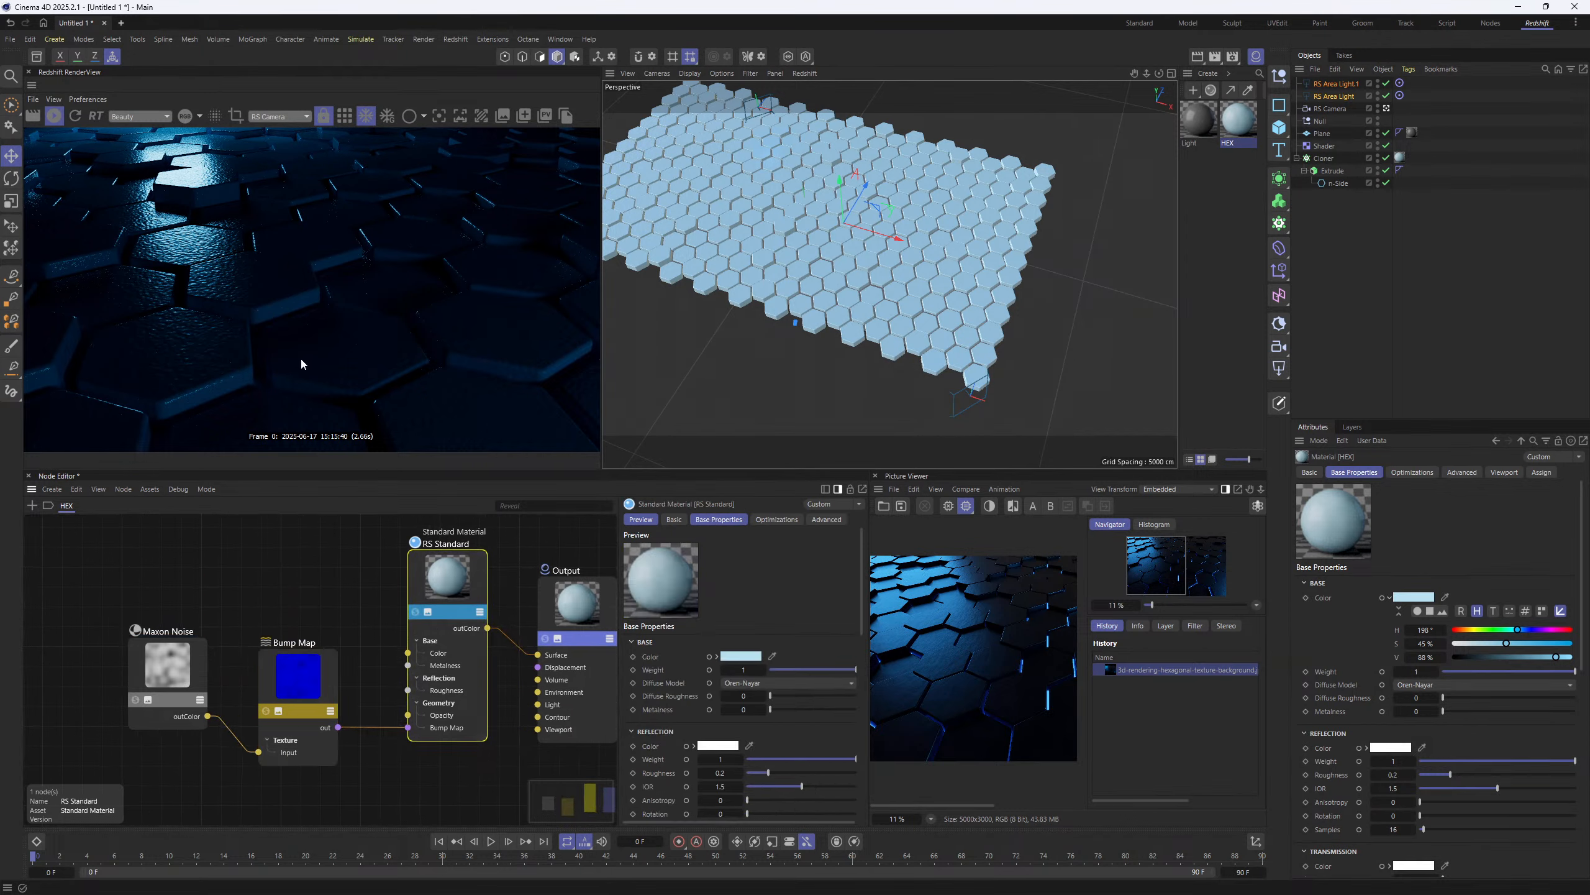
pyautogui.scroll(4, 968, 666)
pyautogui.scroll(-4, 967, 665)
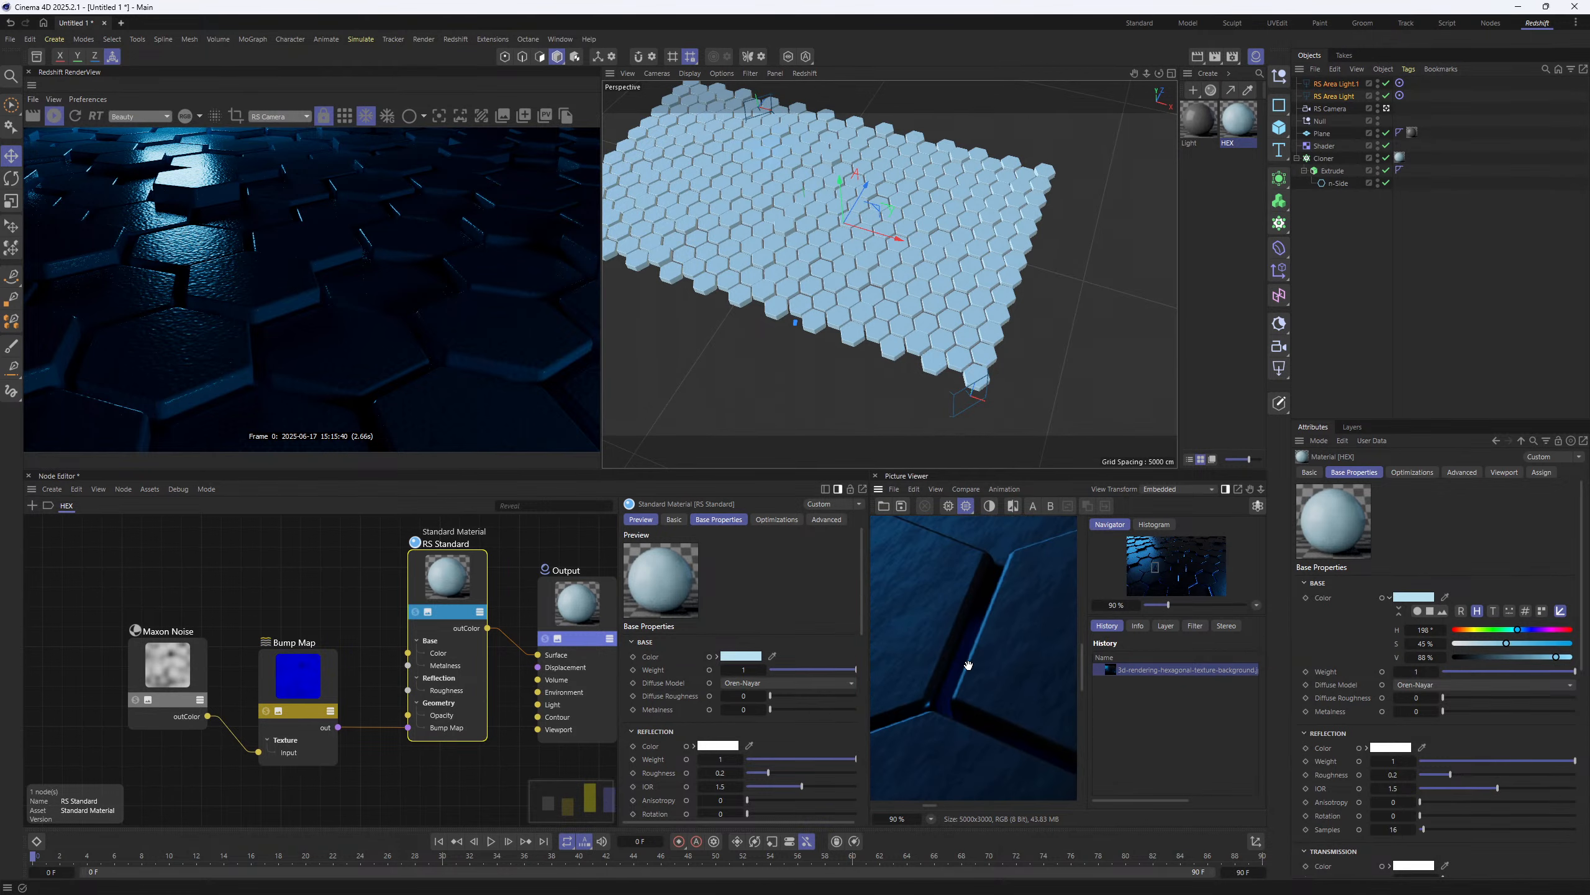
pyautogui.scroll(4, 966, 643)
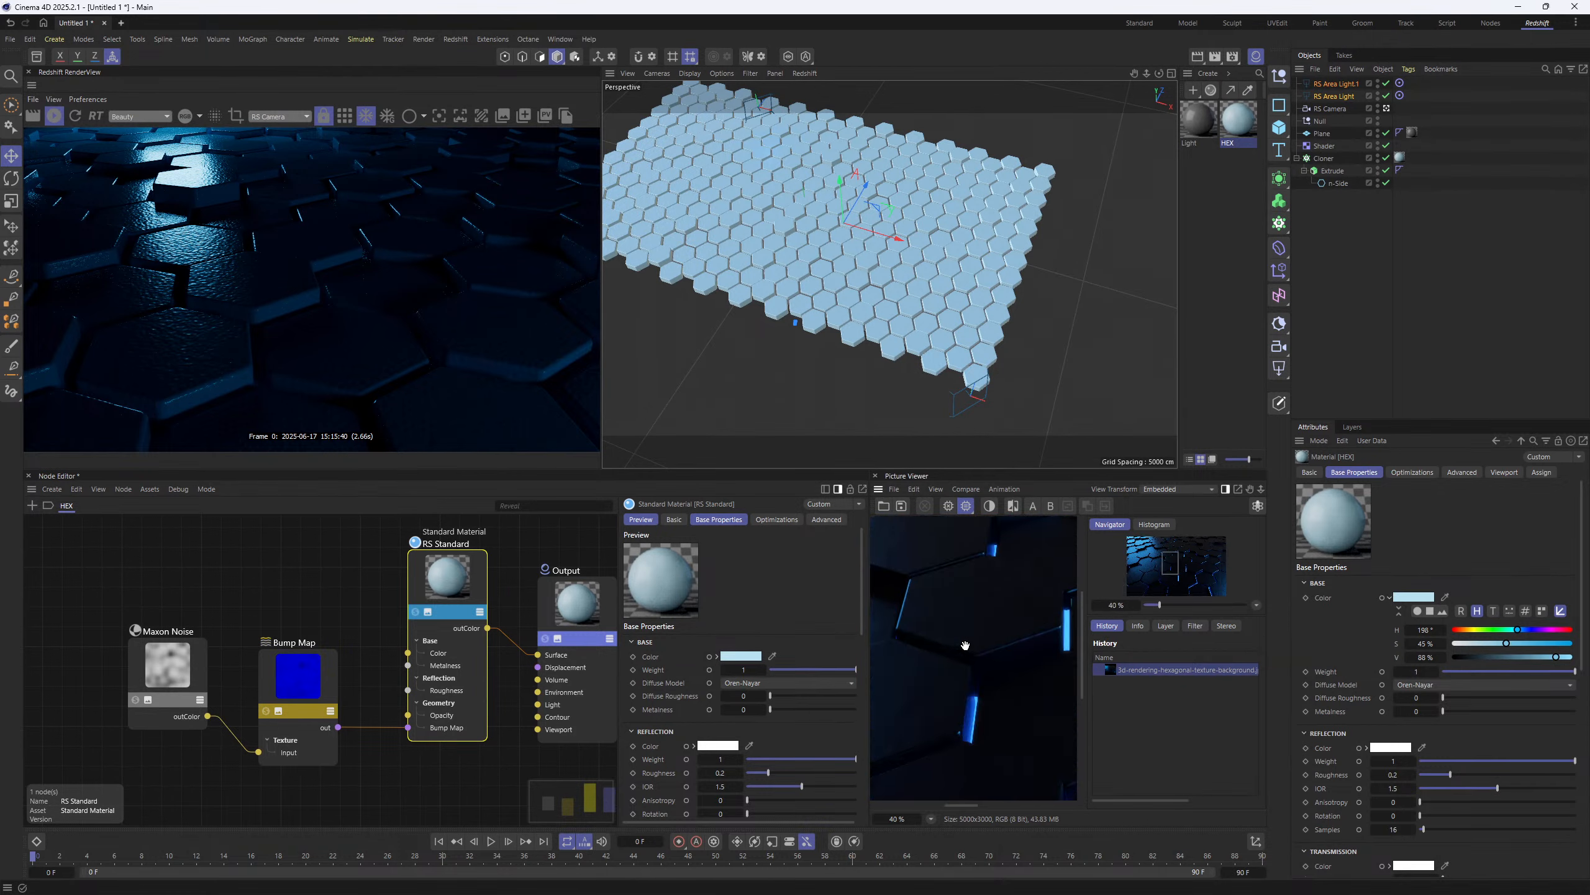
pyautogui.scroll(-3, 966, 644)
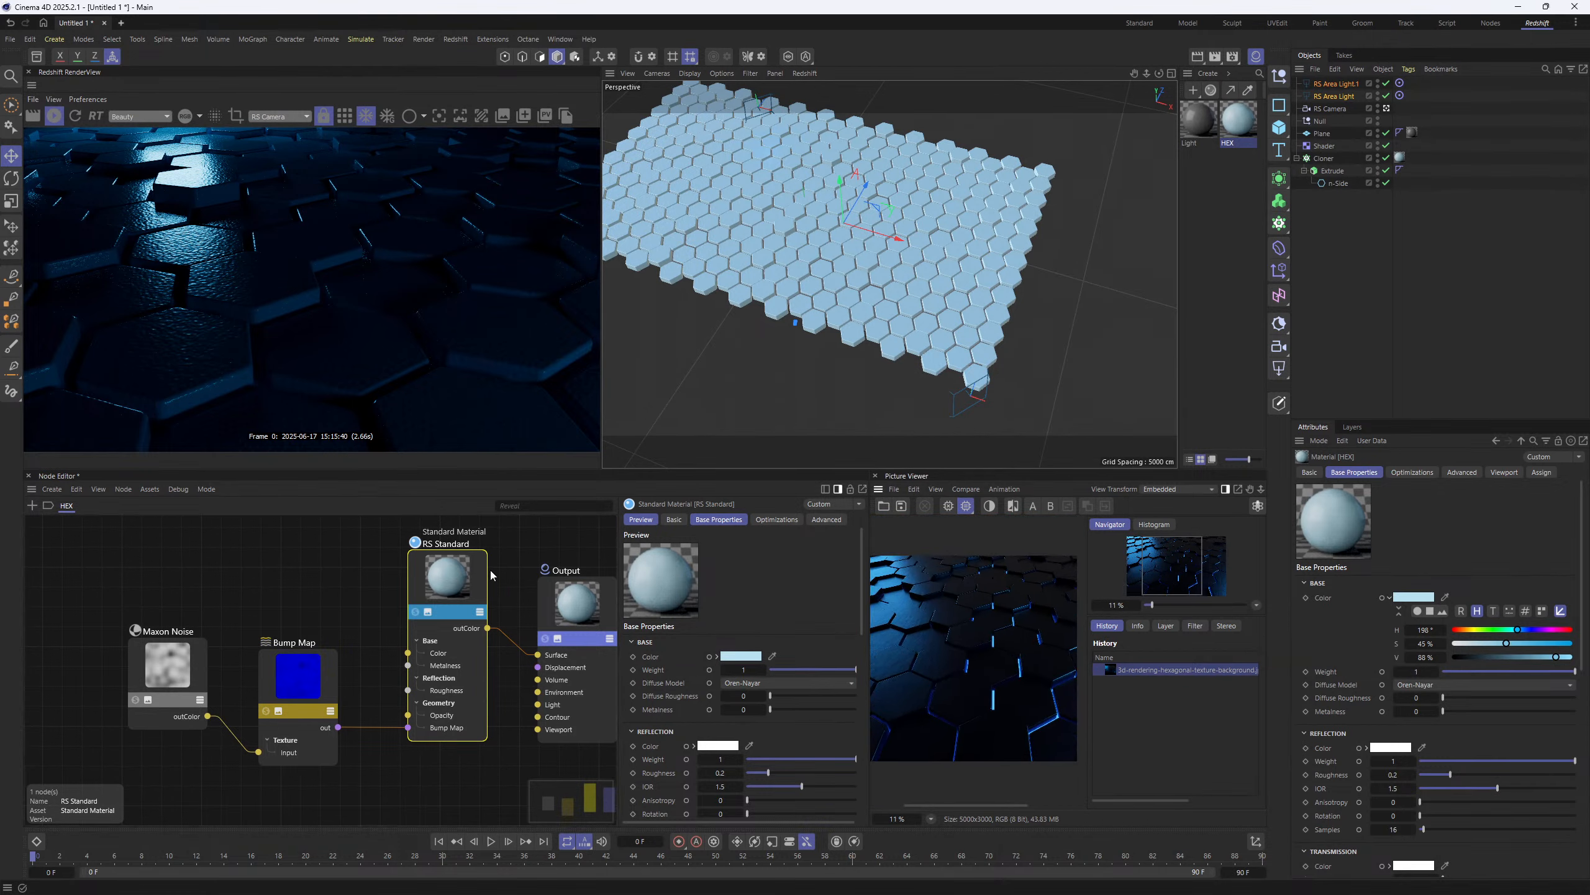
# - Move the Maxon Noise and Bump Map nodes further down and set RS Standard's reflection roughness to about 0.561
pyautogui.moveTo(155, 660); pyautogui.dragTo(140, 716)
pyautogui.moveTo(300, 692); pyautogui.dragTo(293, 710)
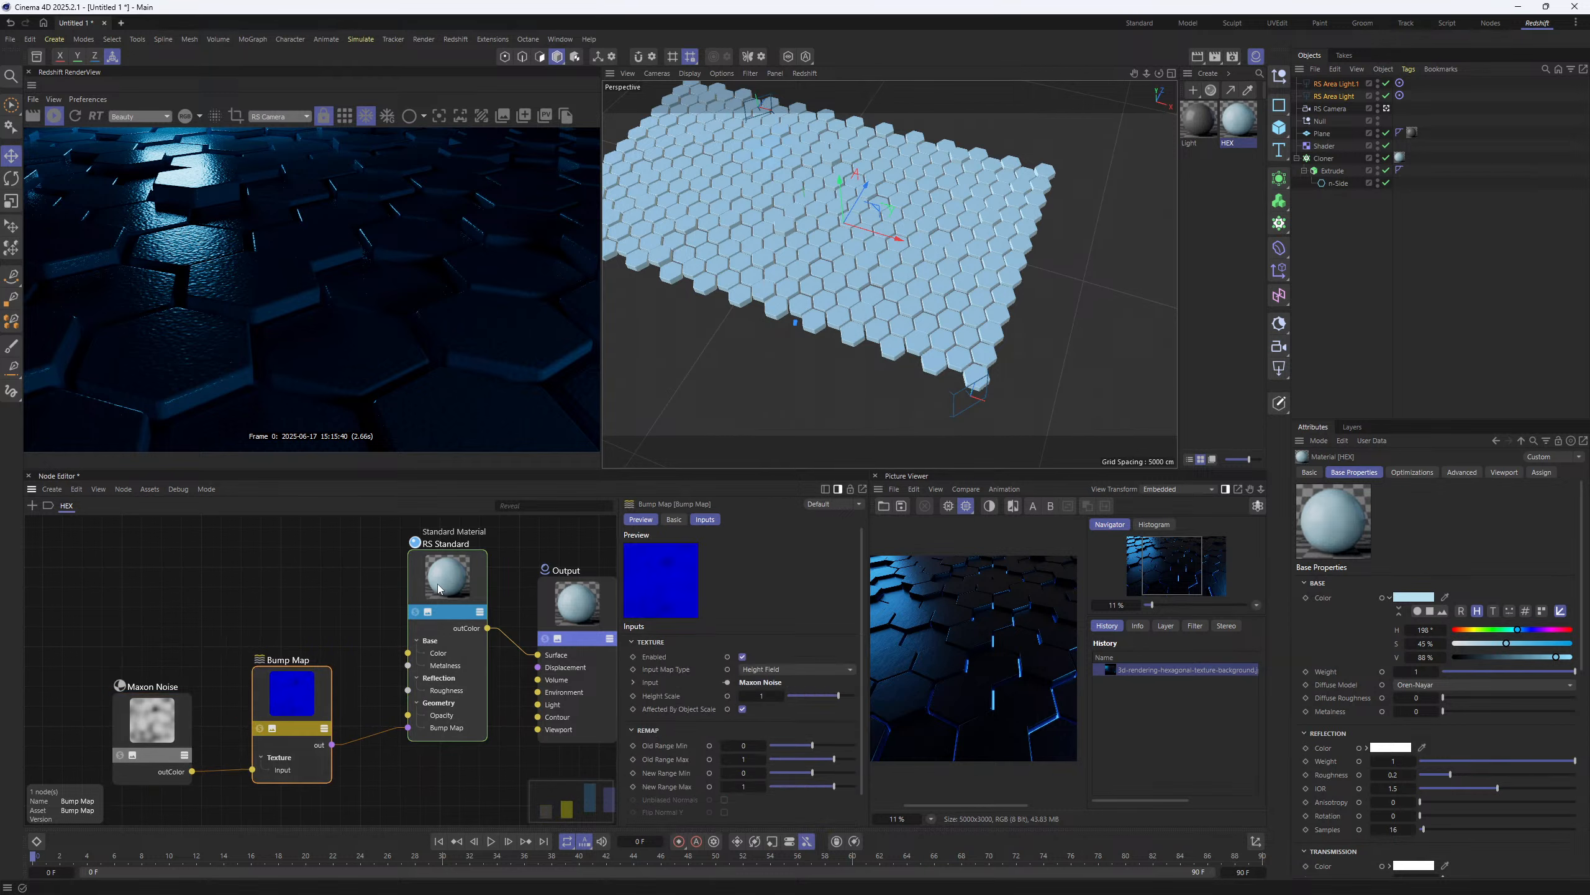
pyautogui.click(448, 620)
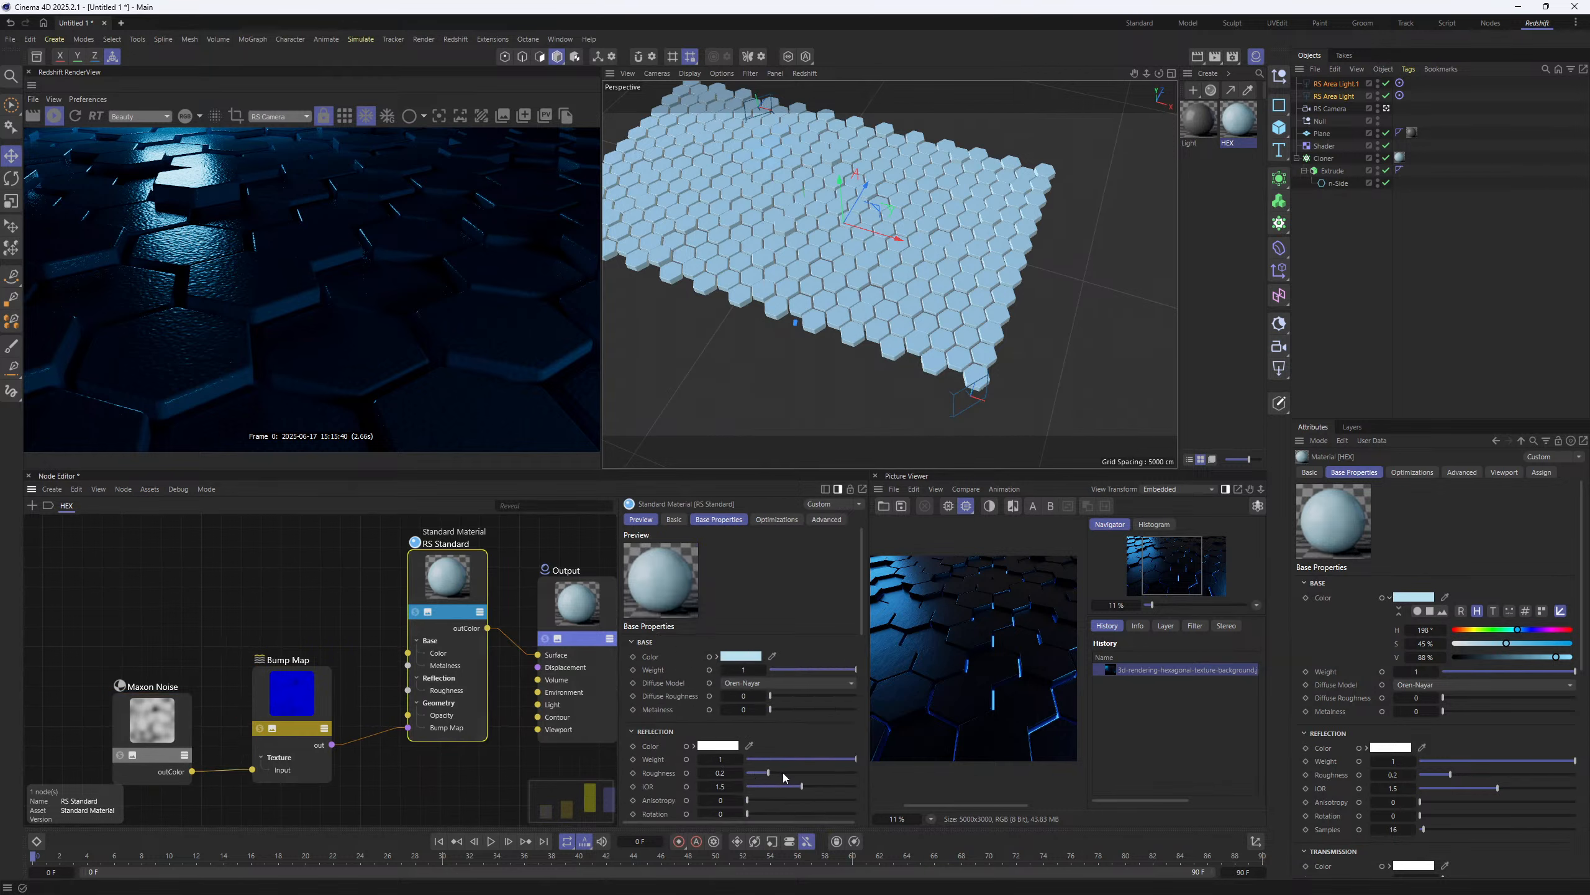
pyautogui.moveTo(784, 776); pyautogui.dragTo(809, 774)
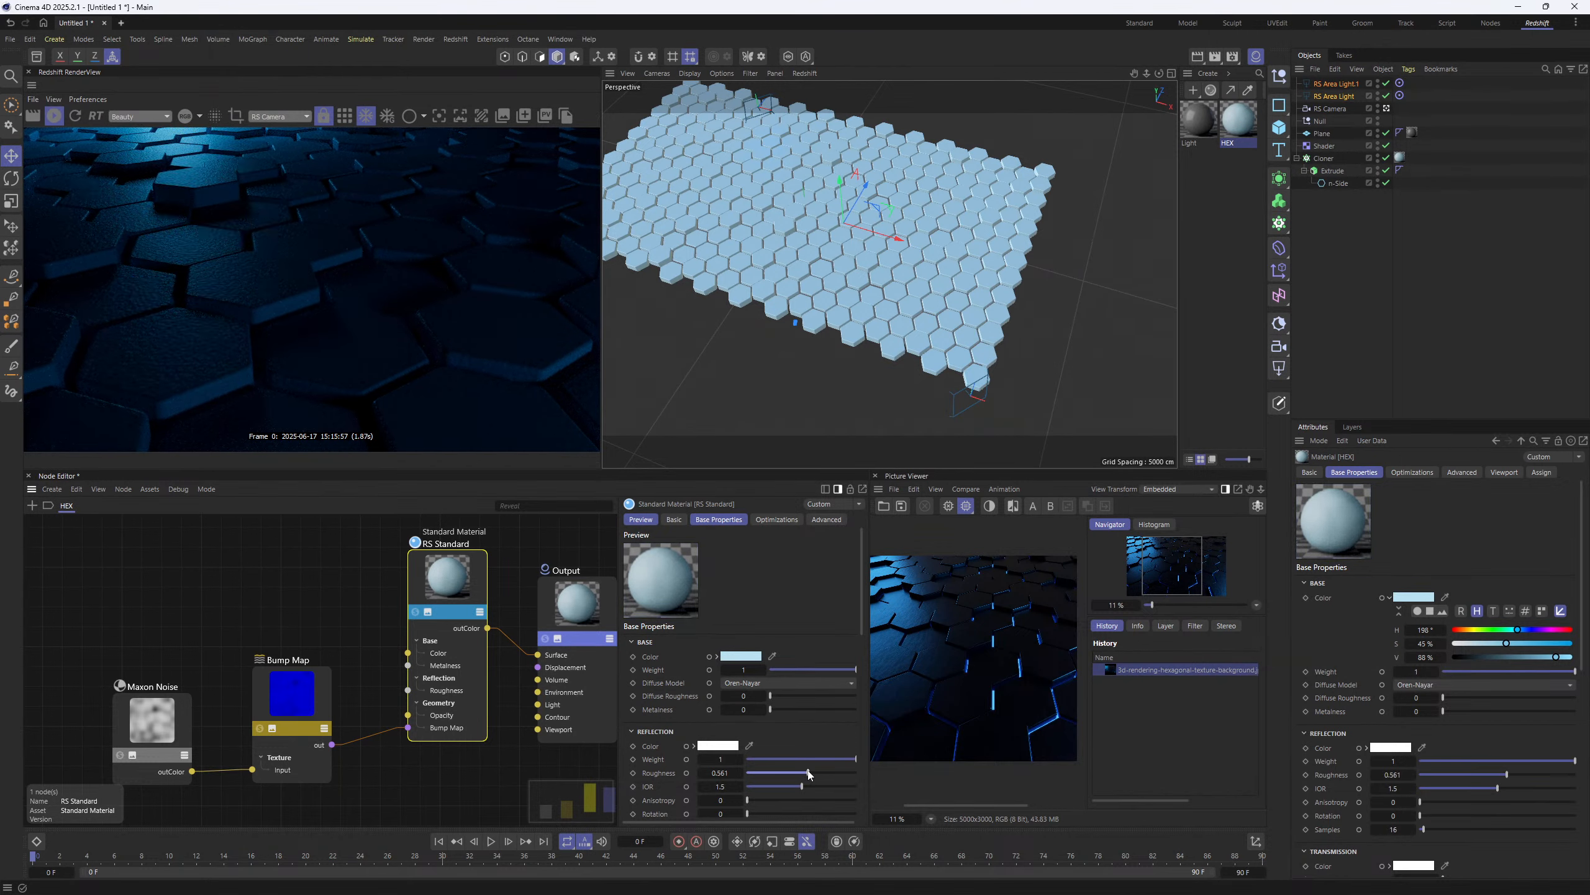
# - Change the Maxon Noise type to Naki and widen the Redshift RenderView for a larger preview
pyautogui.moveTo(255, 615); pyautogui.dragTo(254, 564, button='middle')
pyautogui.click(136, 678)
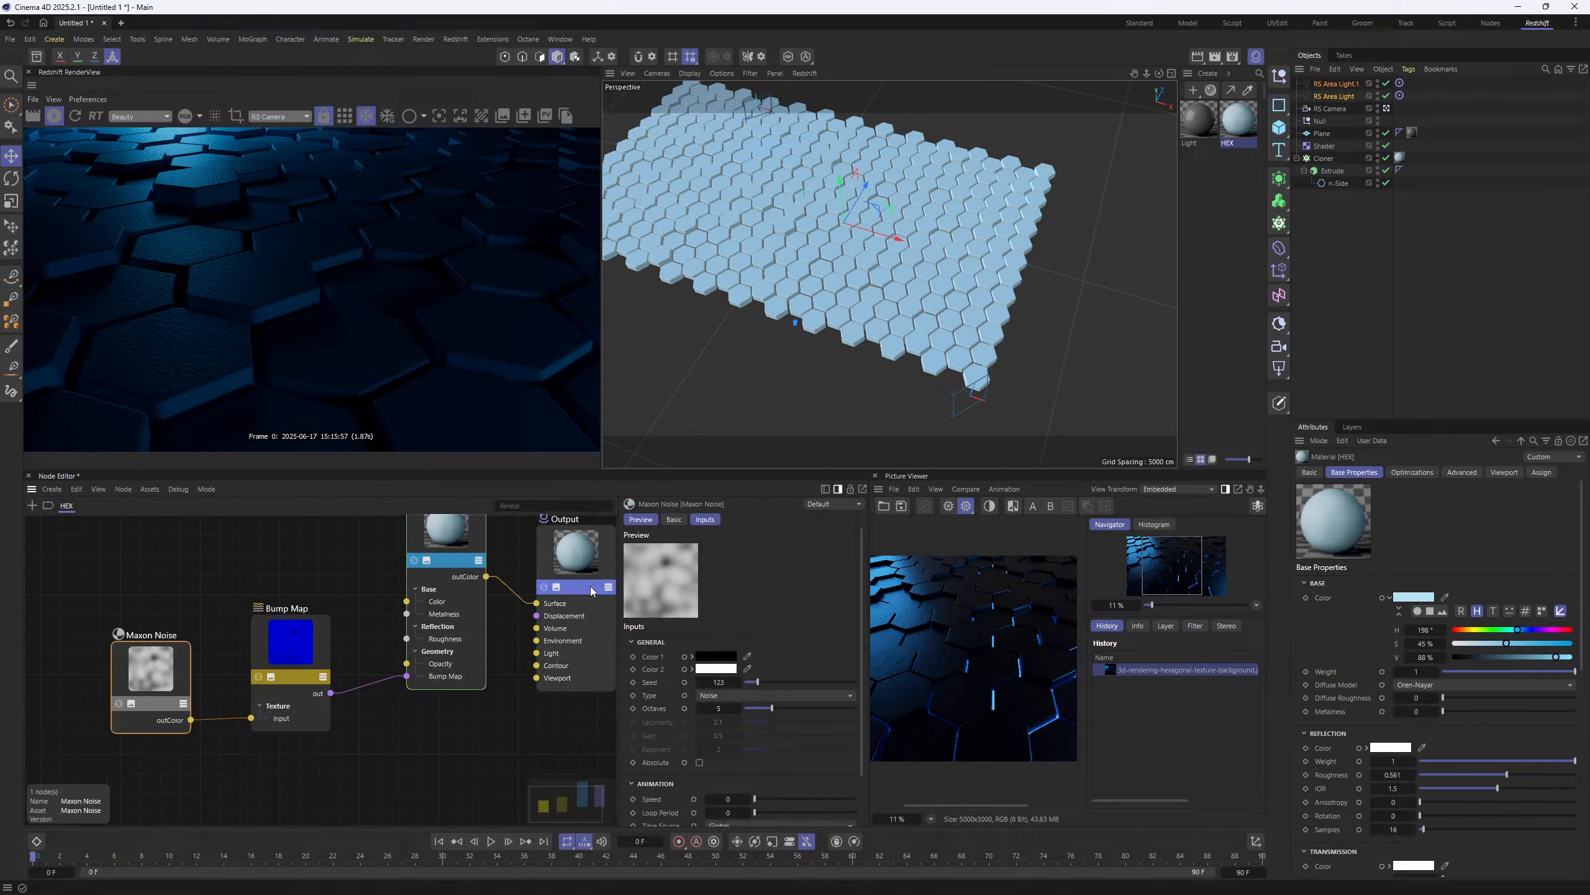
pyautogui.click(773, 694)
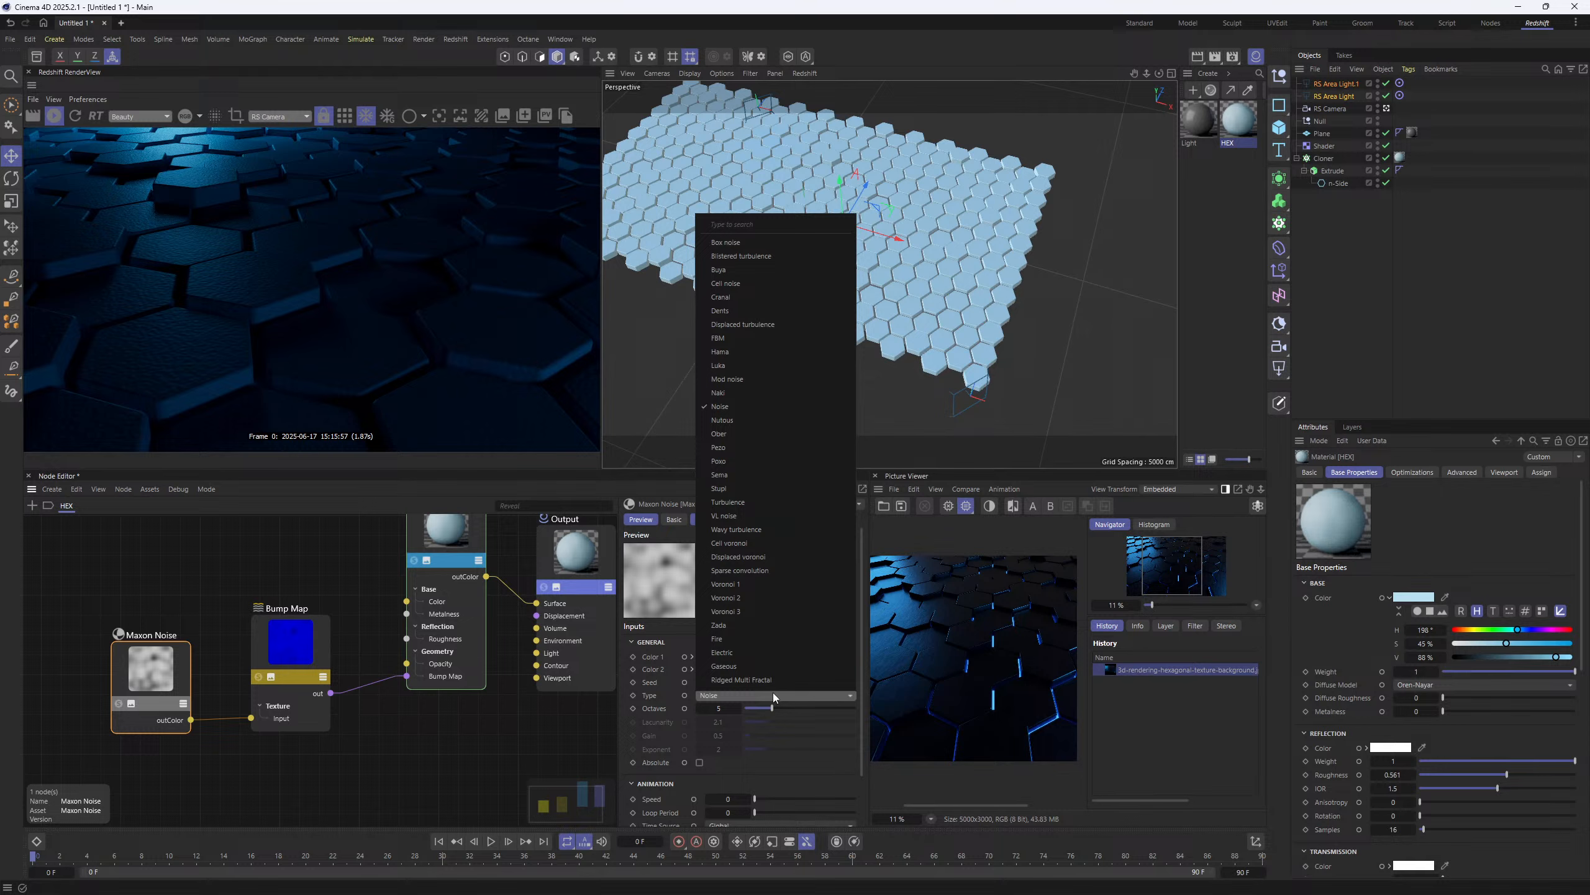
pyautogui.click(755, 391)
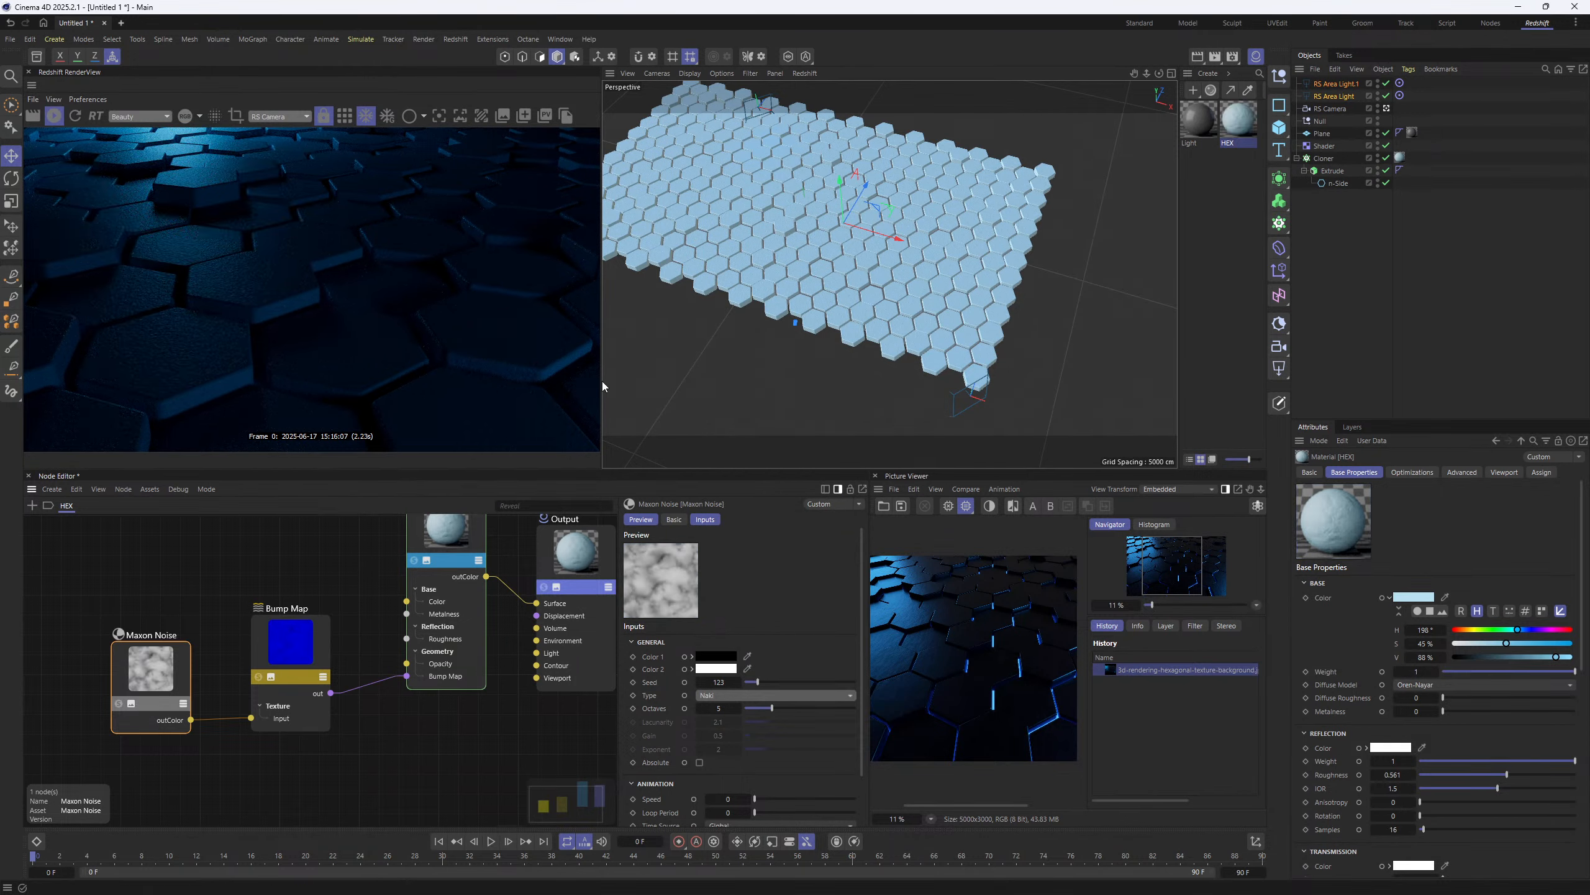
pyautogui.moveTo(605, 380); pyautogui.dragTo(757, 381)
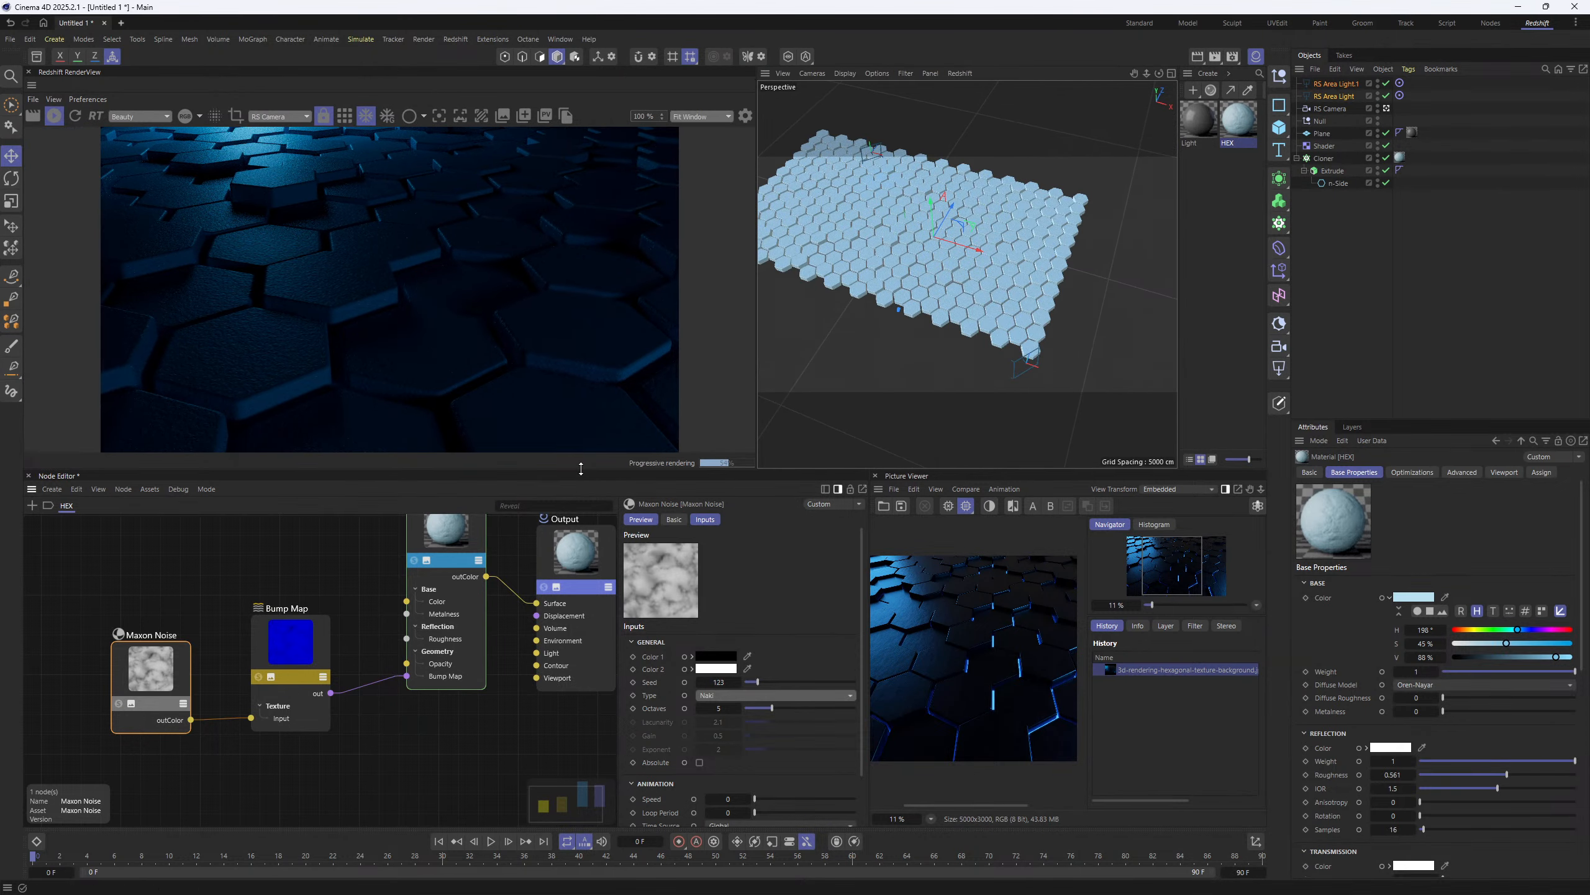
# - Enlarge the Redshift RenderView downward and adjust the Bump Map node's height scale
pyautogui.moveTo(579, 471); pyautogui.dragTo(579, 583)
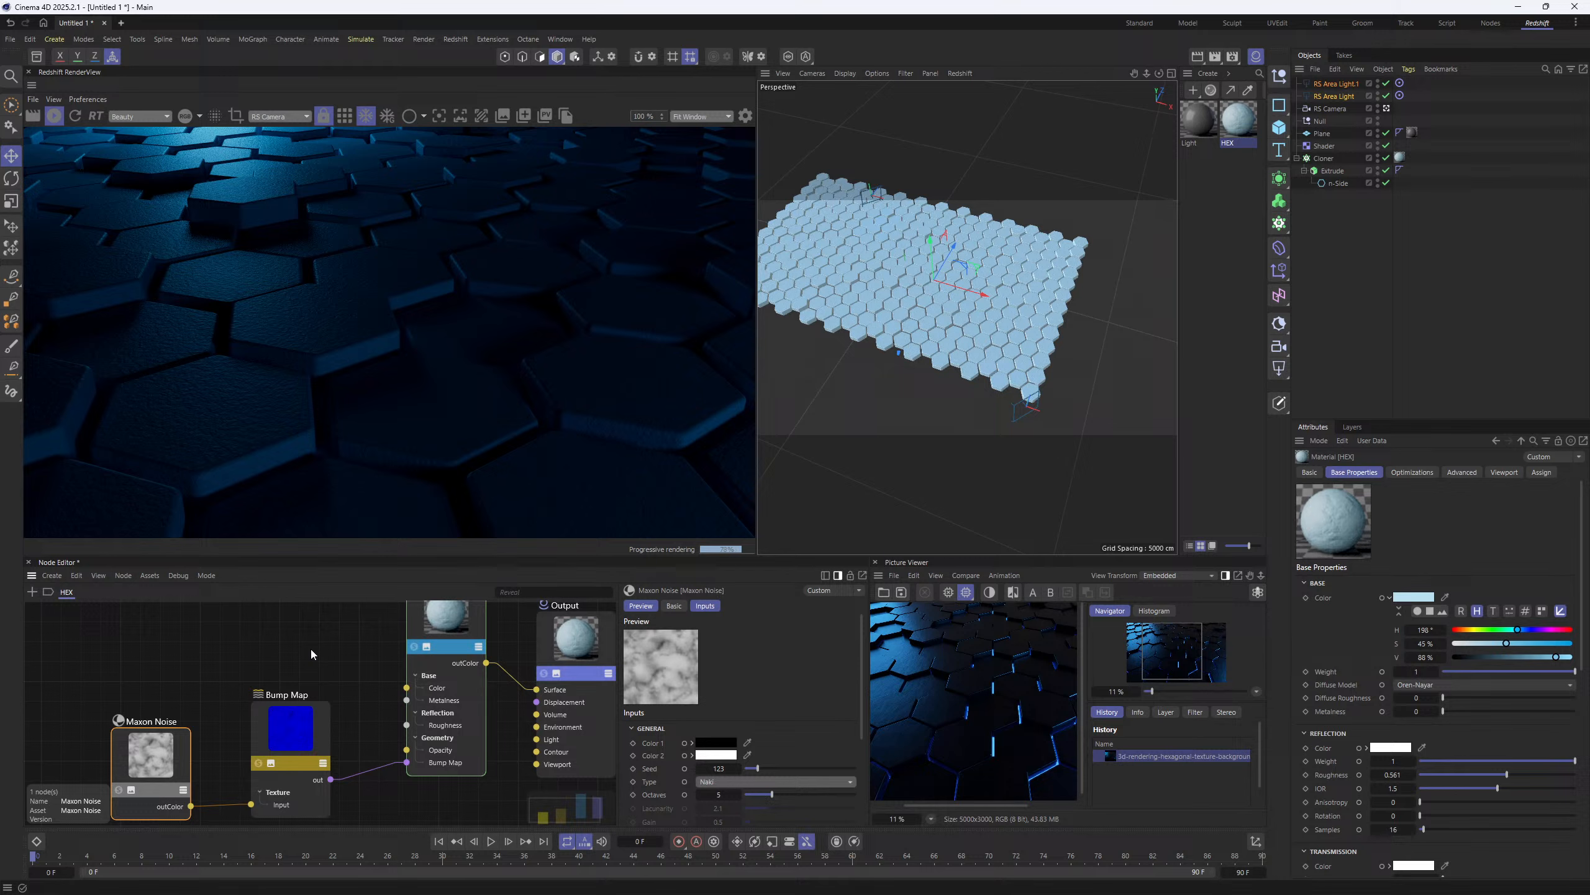
pyautogui.click(291, 726)
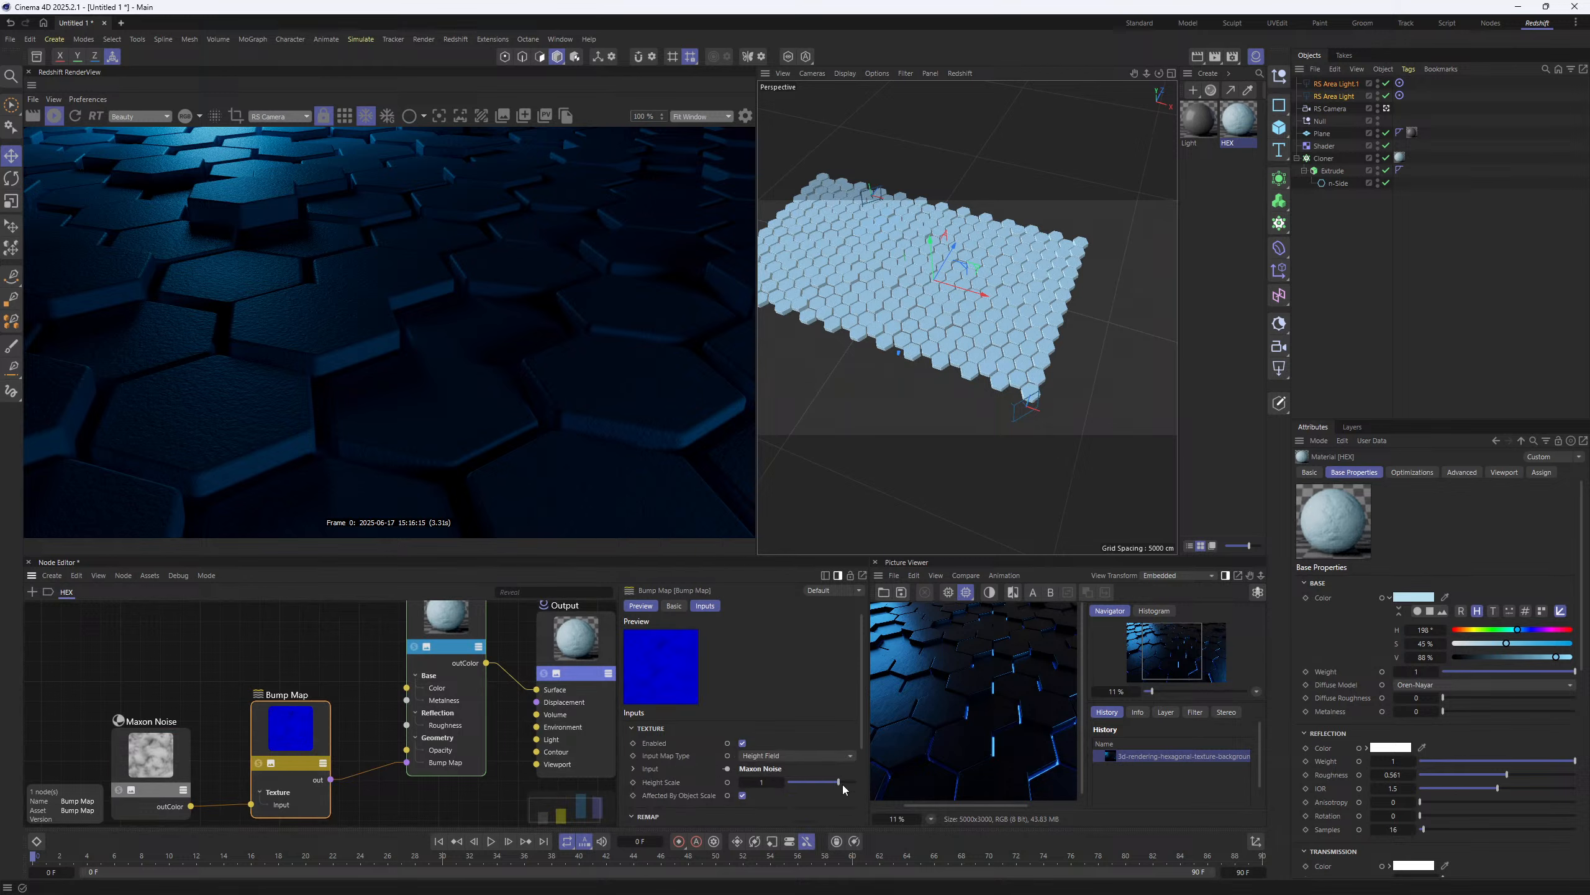
pyautogui.moveTo(763, 782); pyautogui.dragTo(759, 780)
# - Set the Maxon Noise node's input Overall Scale to 300
pyautogui.click(154, 751)
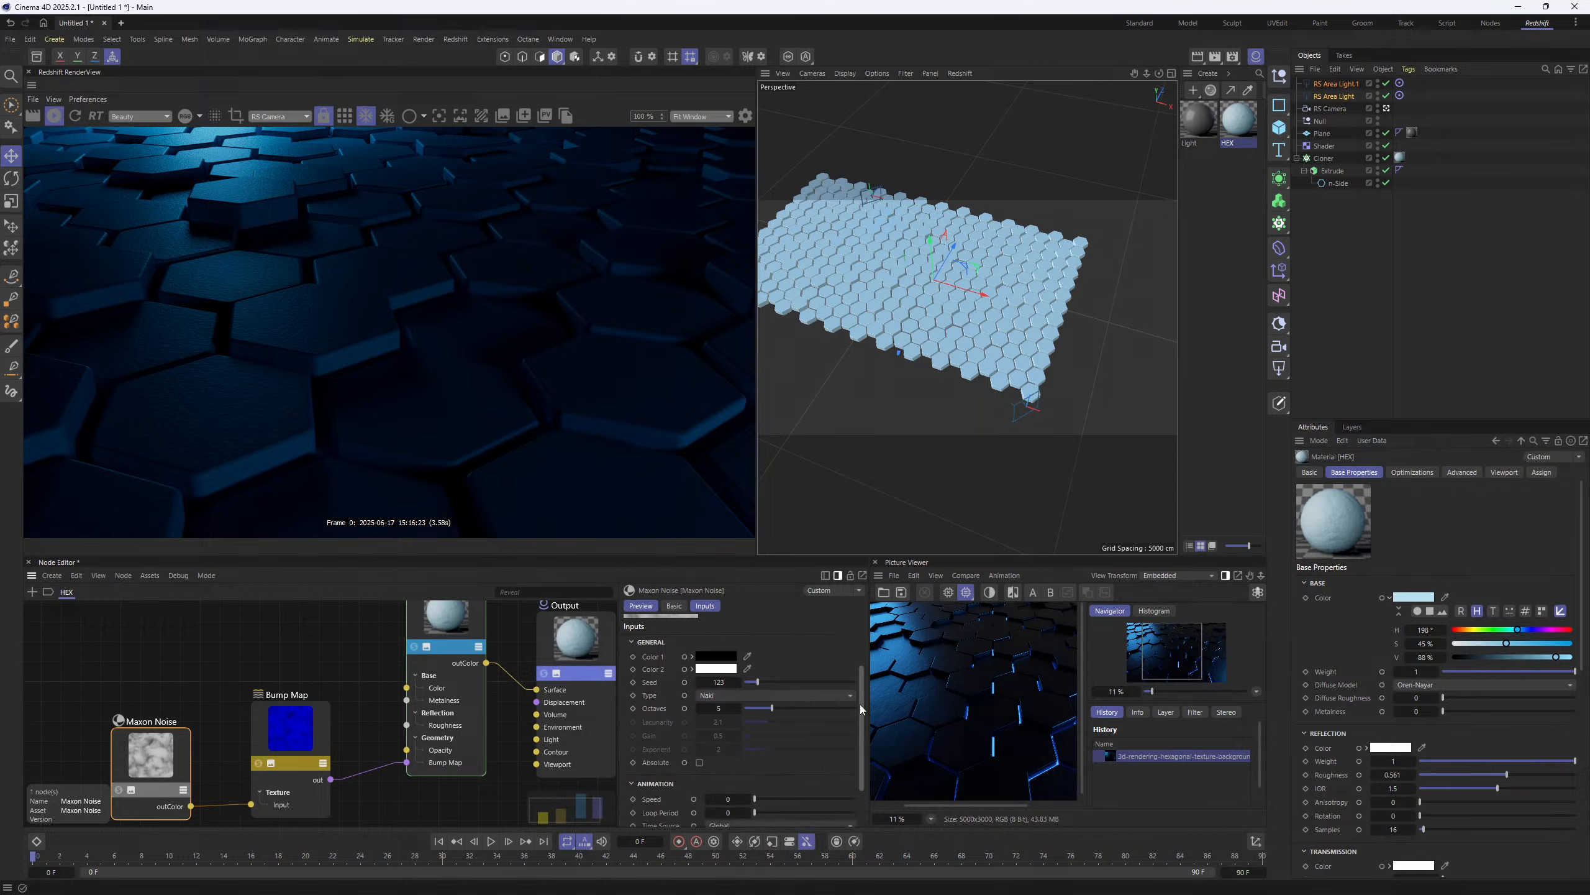
pyautogui.moveTo(861, 705); pyautogui.dragTo(858, 751)
pyautogui.click(638, 807)
pyautogui.scroll(-3, 638, 806)
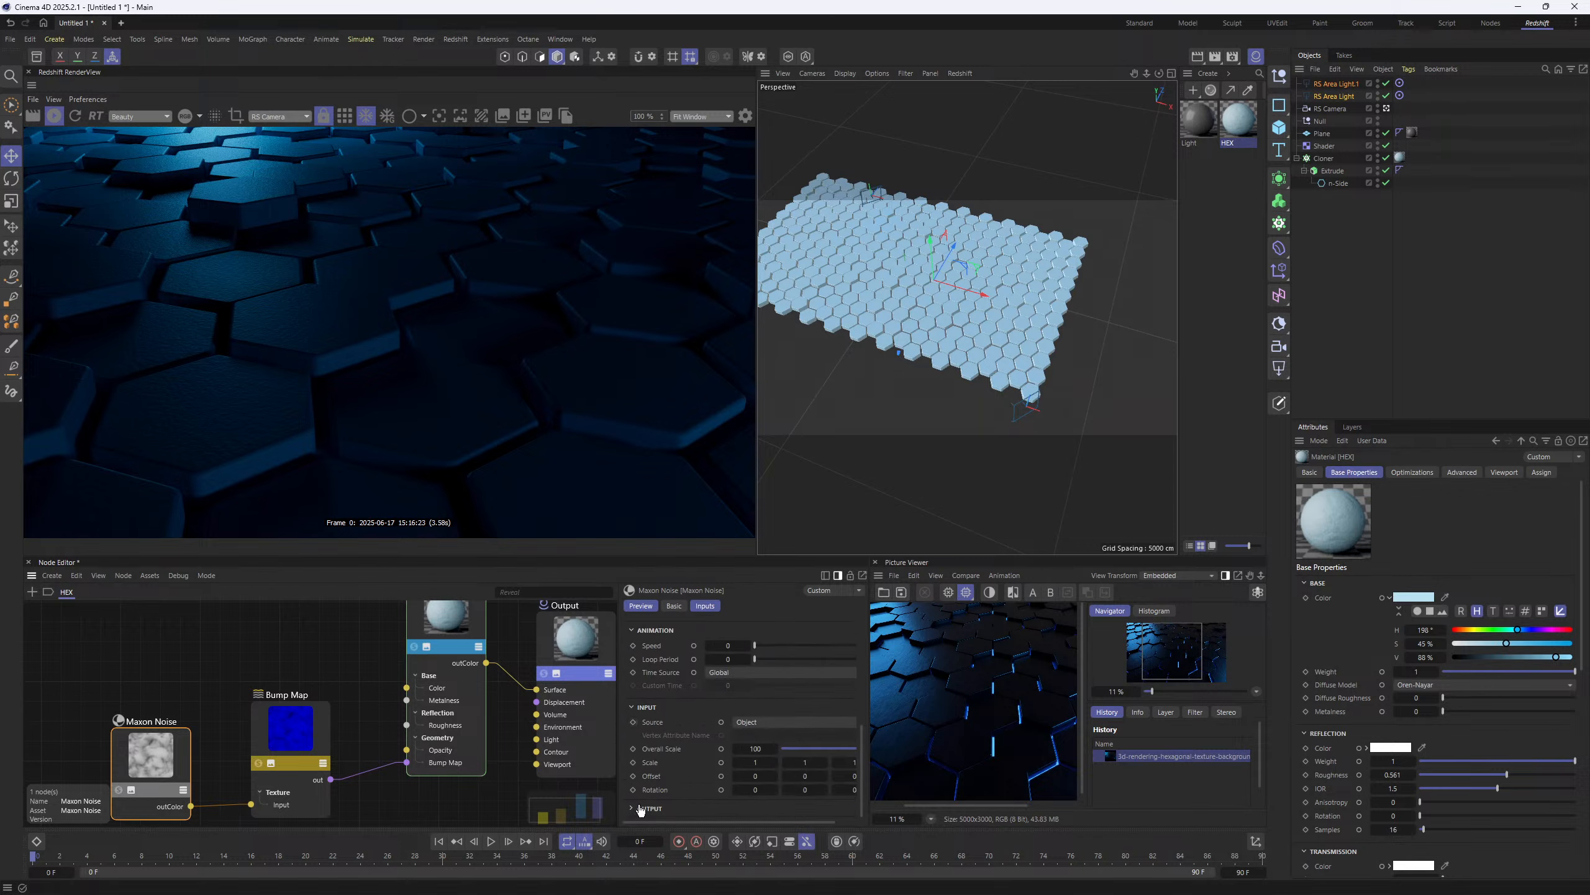
pyautogui.click(757, 748)
pyautogui.click(751, 748)
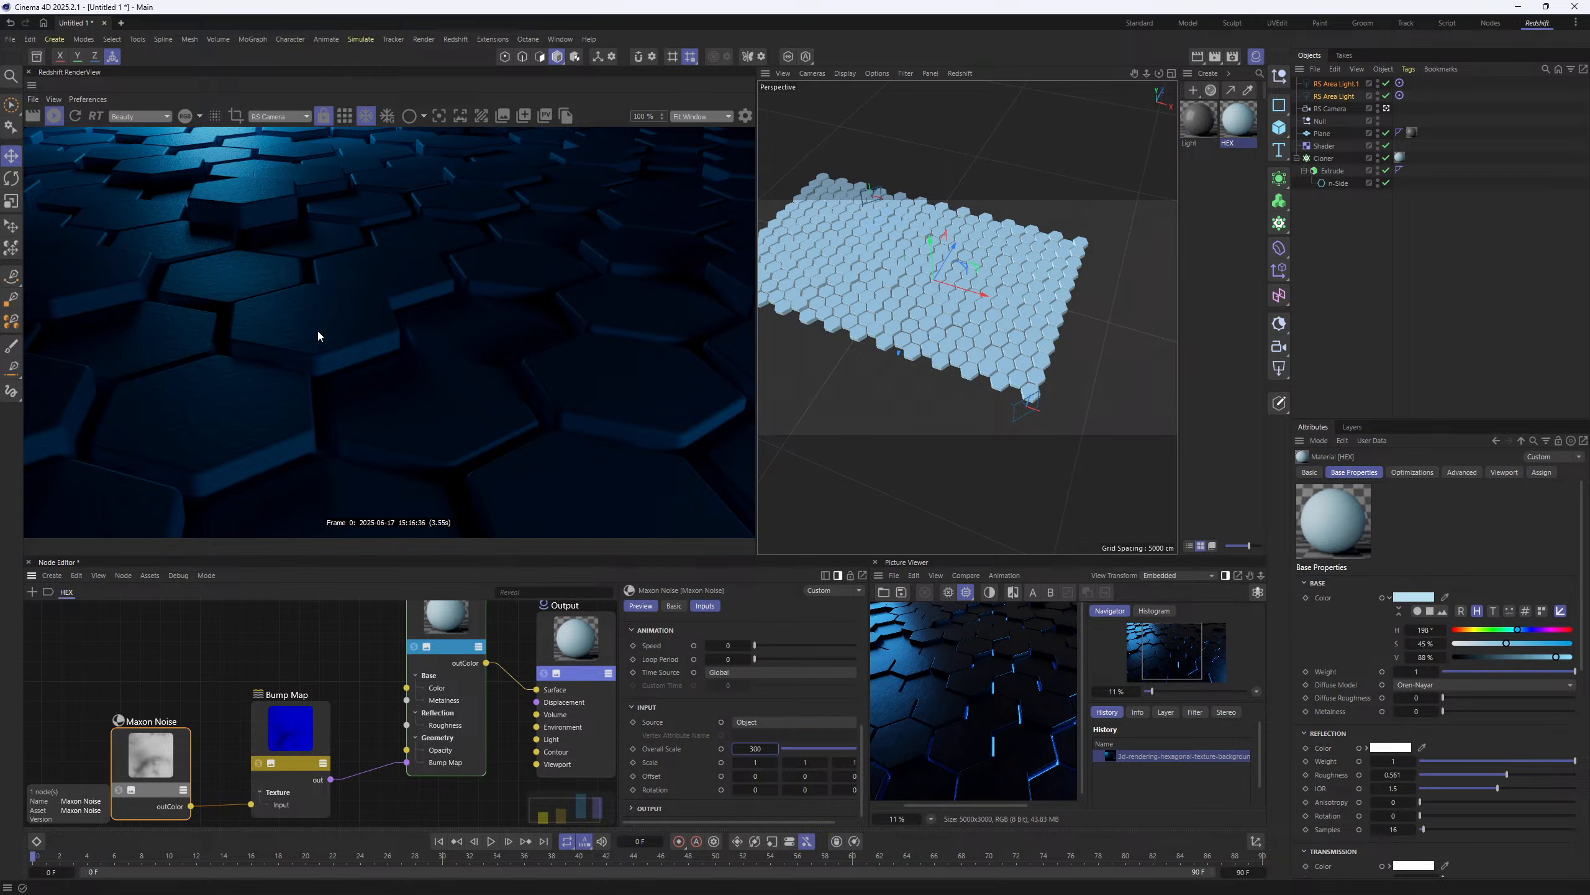
# - Compare the tile surface texture in the render with the reference image at close range
pyautogui.scroll(5, 316, 332)
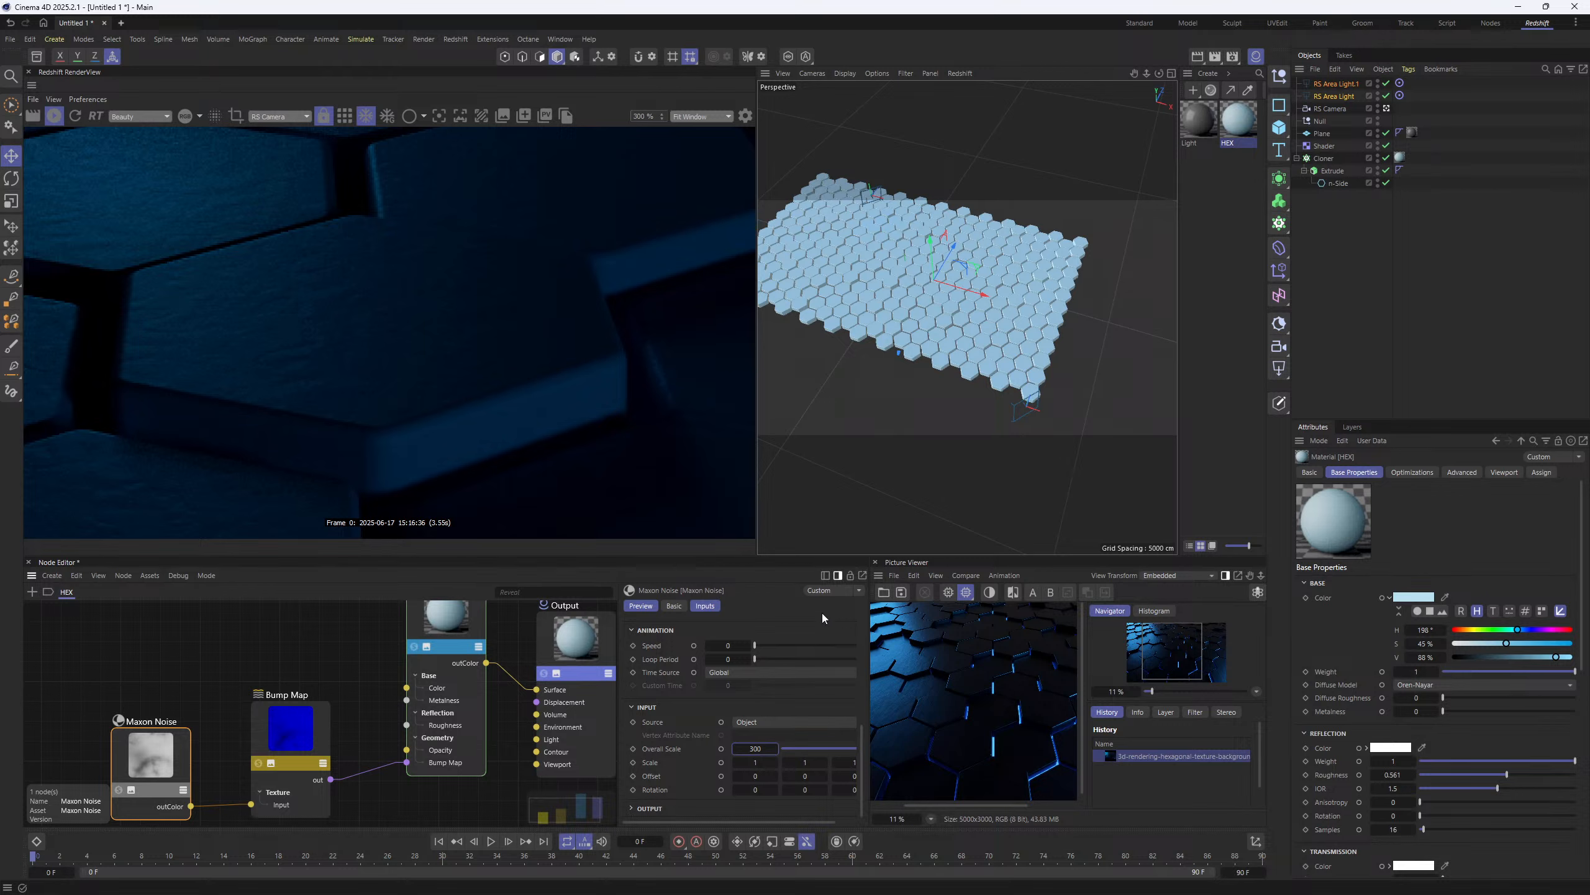
pyautogui.scroll(5, 946, 710)
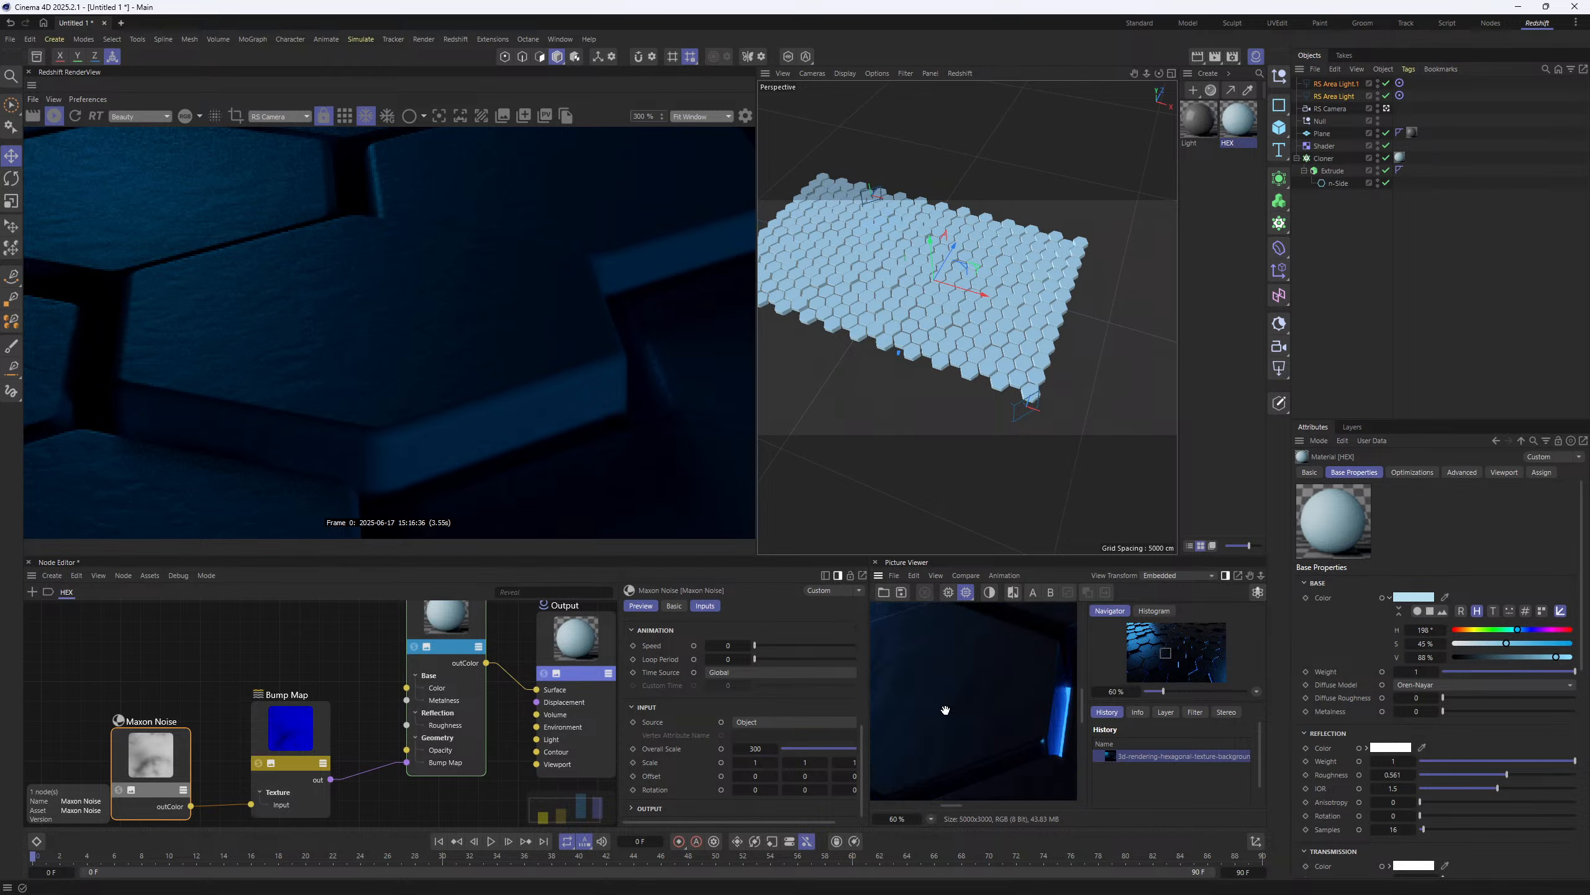
pyautogui.scroll(-2, 916, 664)
pyautogui.moveTo(952, 658); pyautogui.dragTo(989, 720)
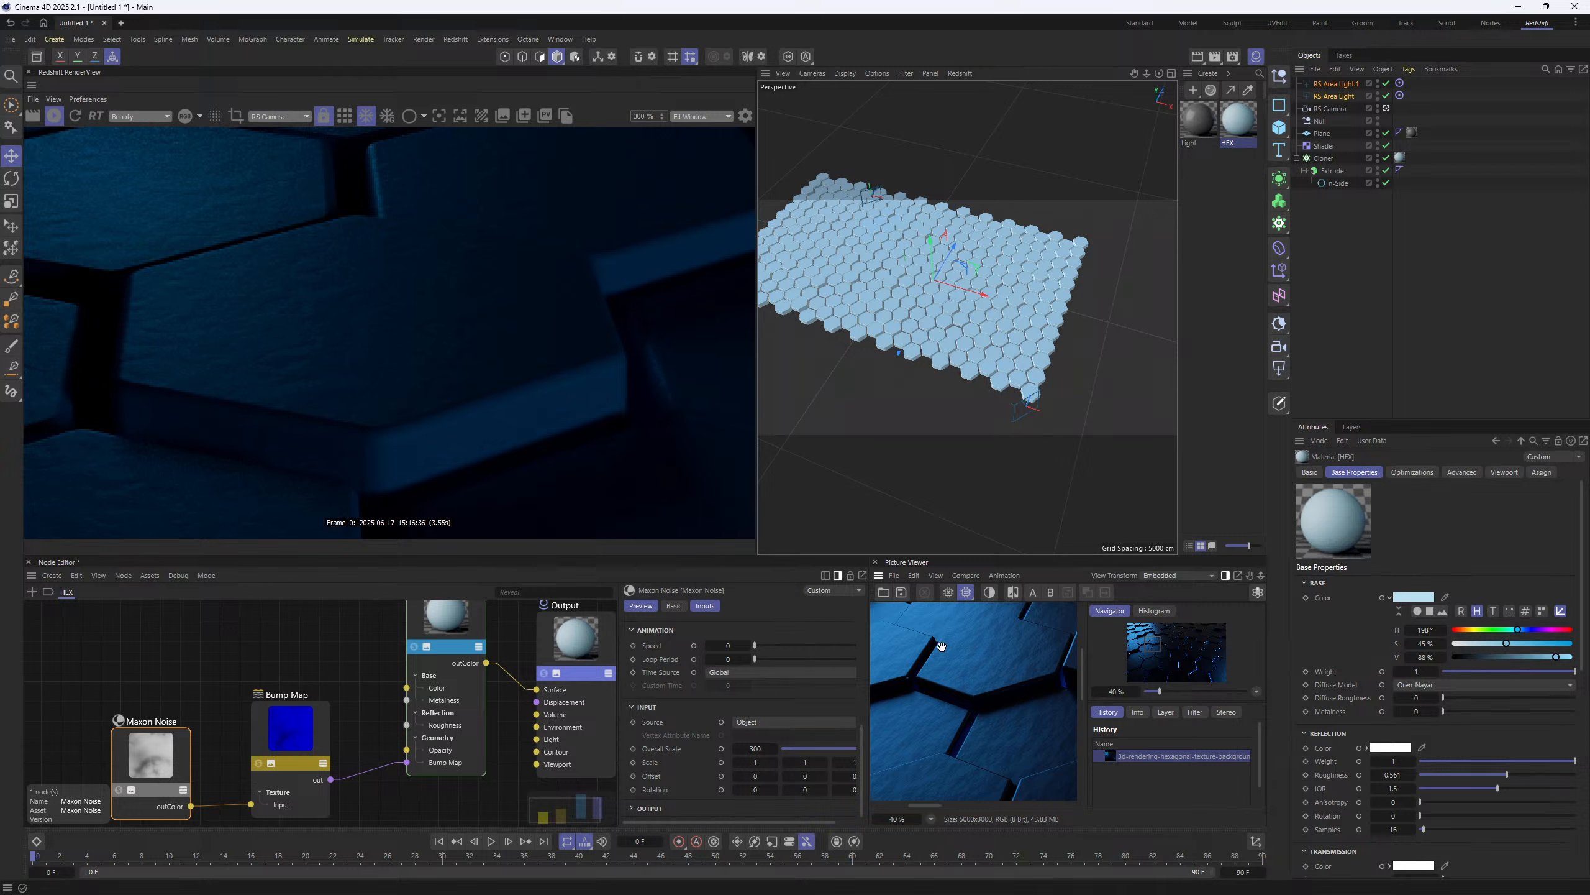
pyautogui.scroll(-3, 967, 667)
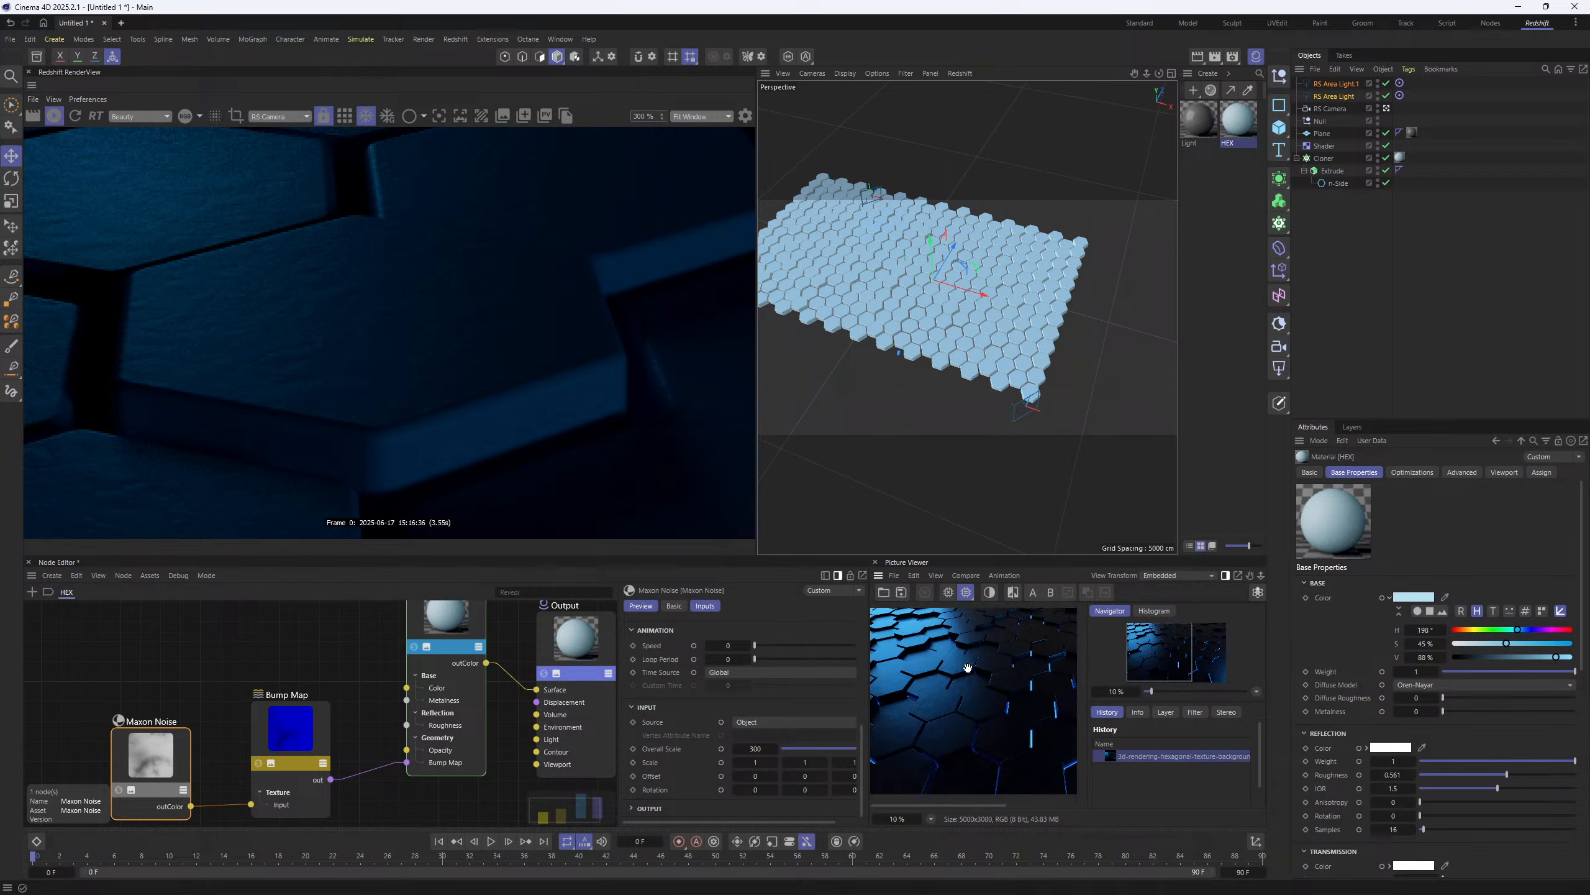
pyautogui.scroll(-1, 968, 668)
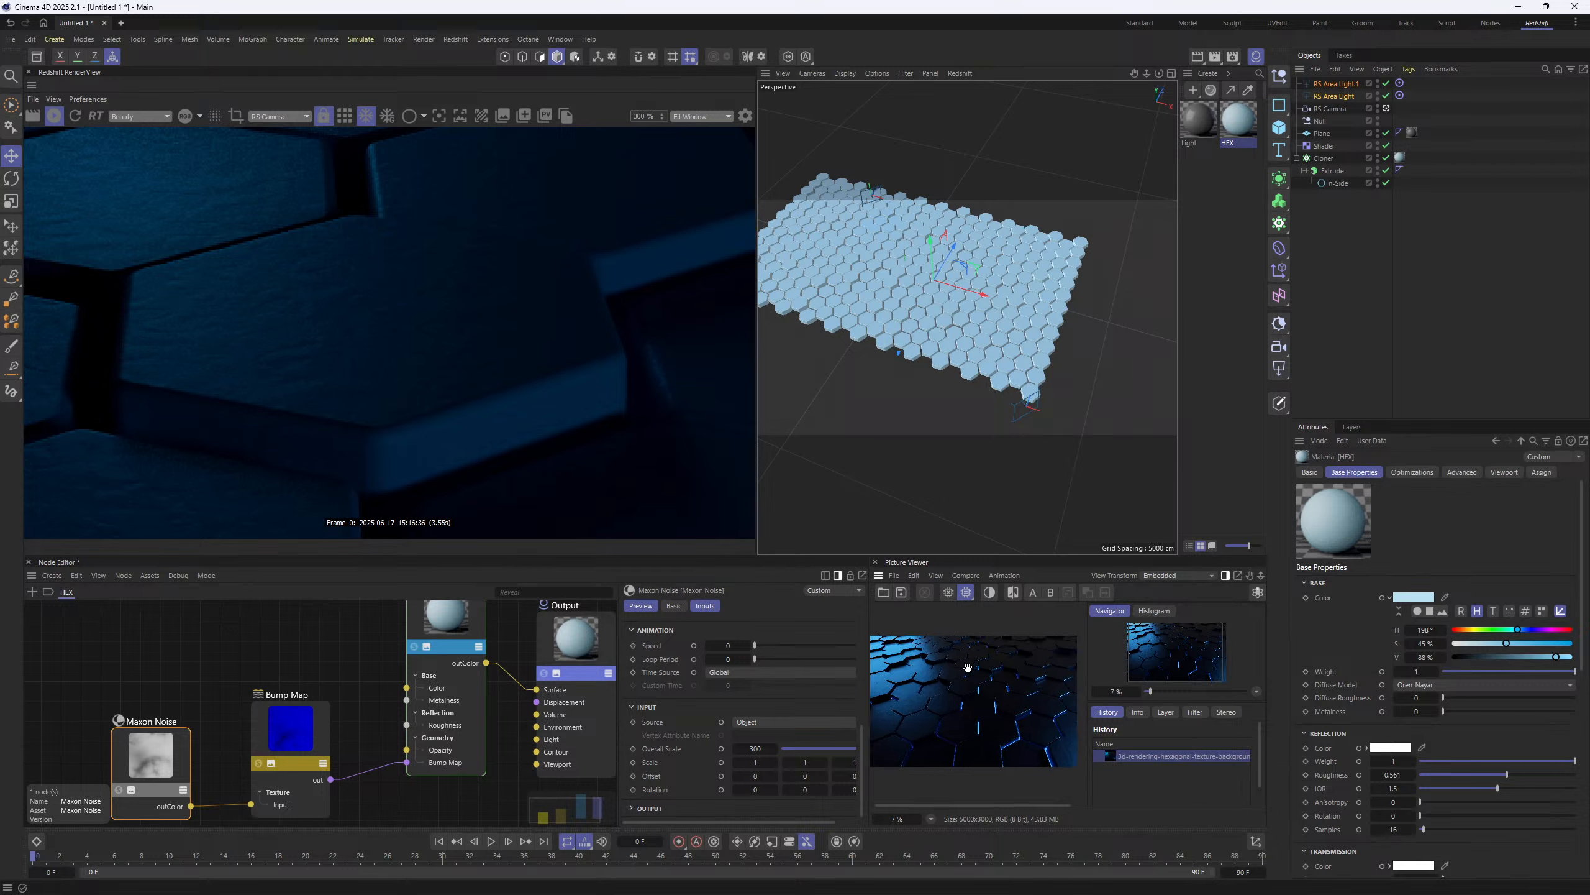
pyautogui.scroll(-5, 401, 370)
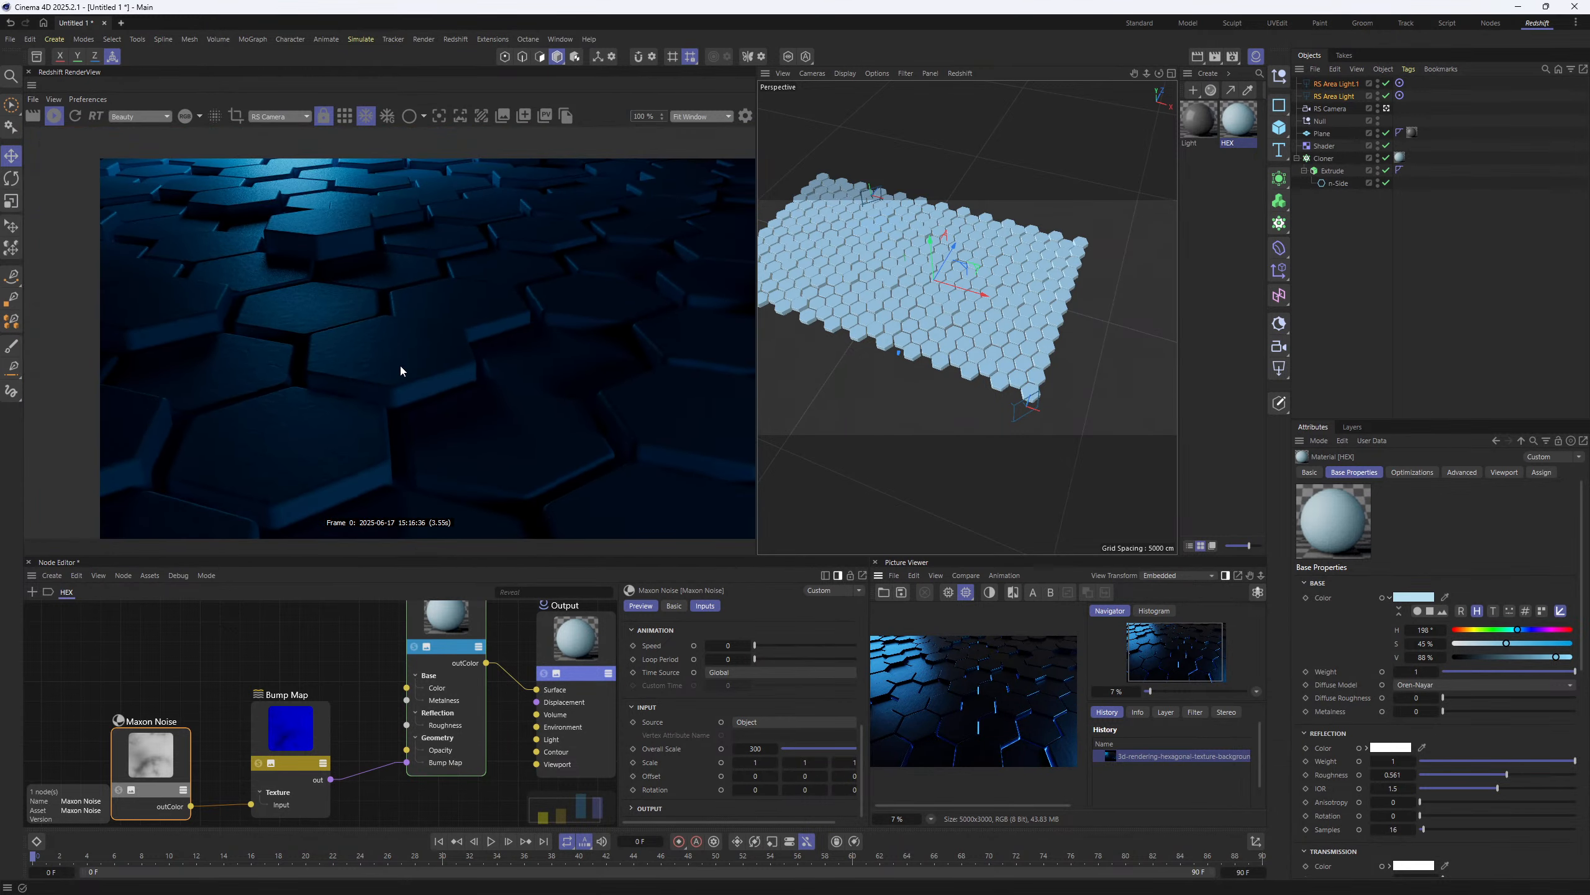
# - Fit the render to a slightly wider RenderView and set RS Standard's reflection roughness to about 0.483
pyautogui.click(691, 117)
pyautogui.moveTo(756, 295)
pyautogui.mouseDown()
pyautogui.moveTo(783, 295)
pyautogui.moveTo(746, 295)
pyautogui.moveTo(765, 296)
pyautogui.mouseUp()
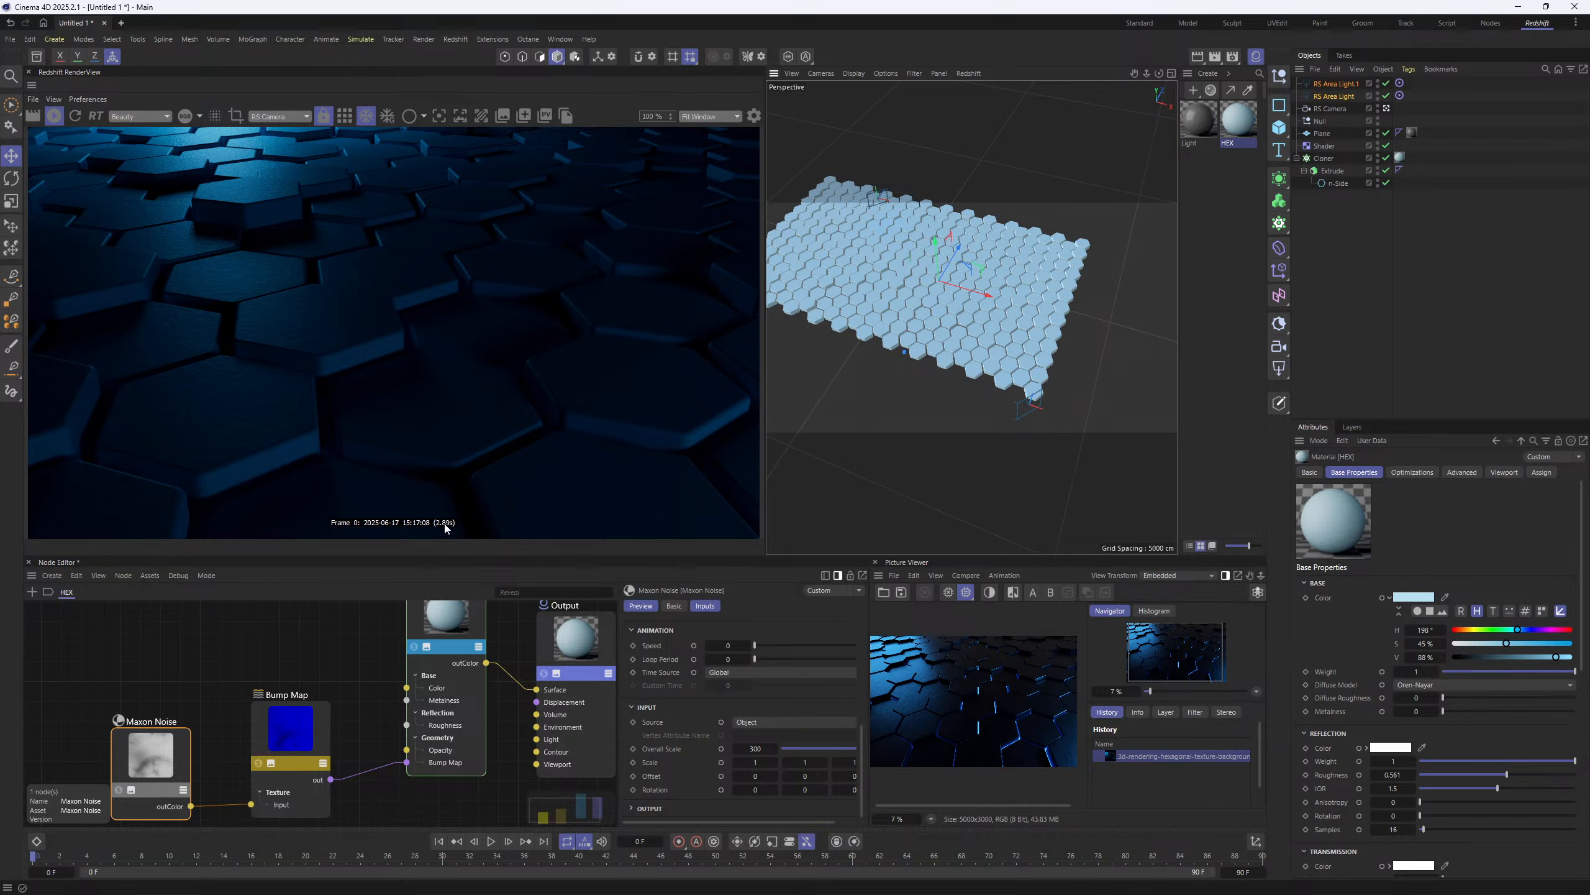
pyautogui.click(446, 621)
pyautogui.moveTo(720, 619); pyautogui.dragTo(671, 619)
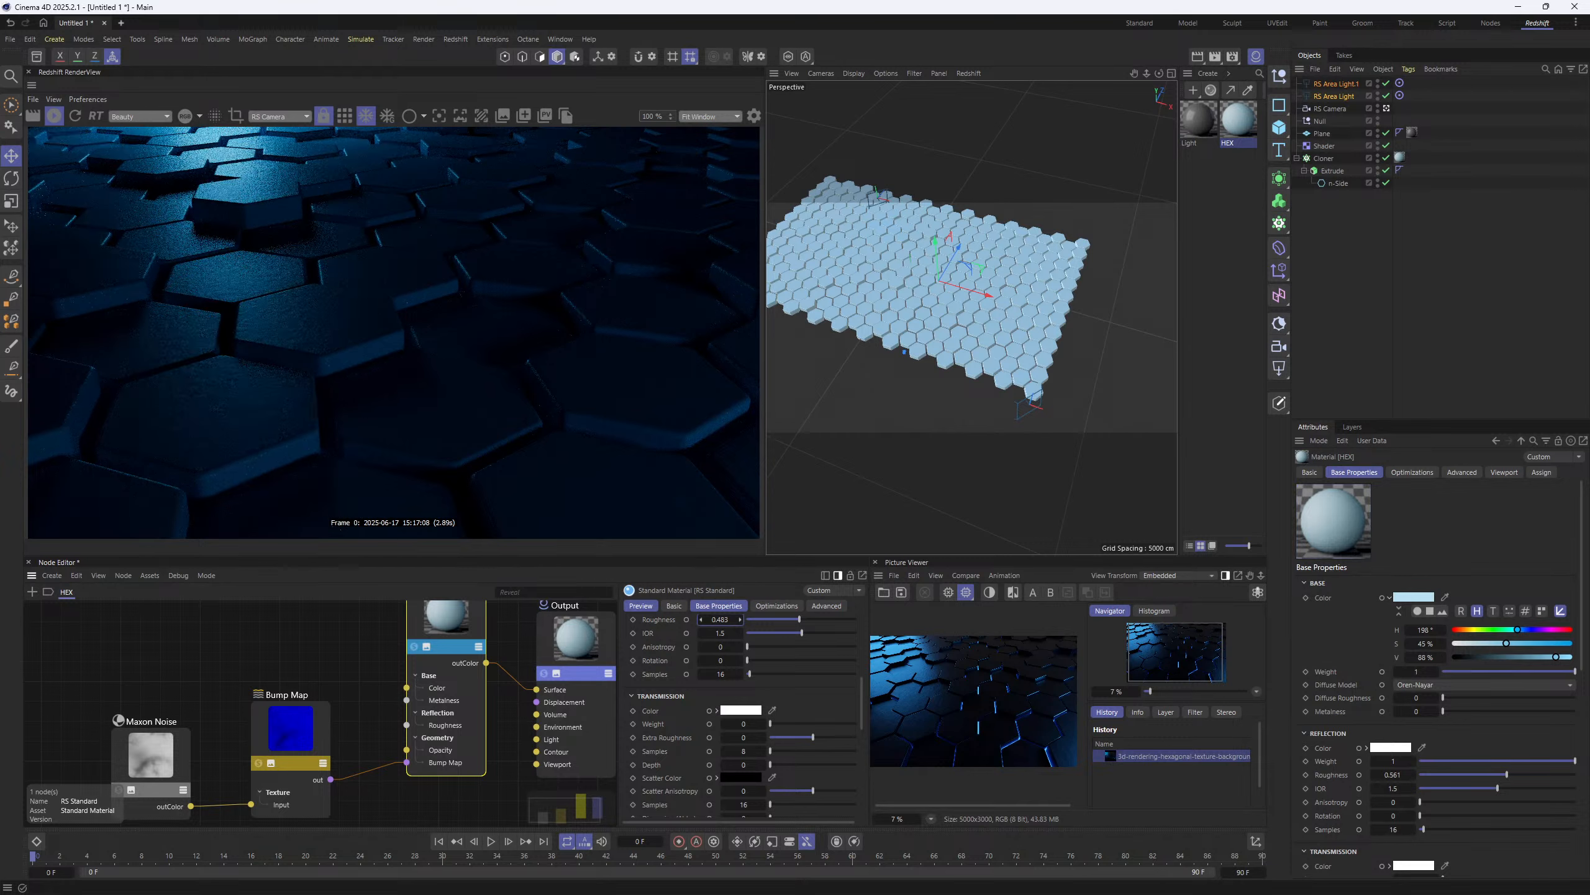
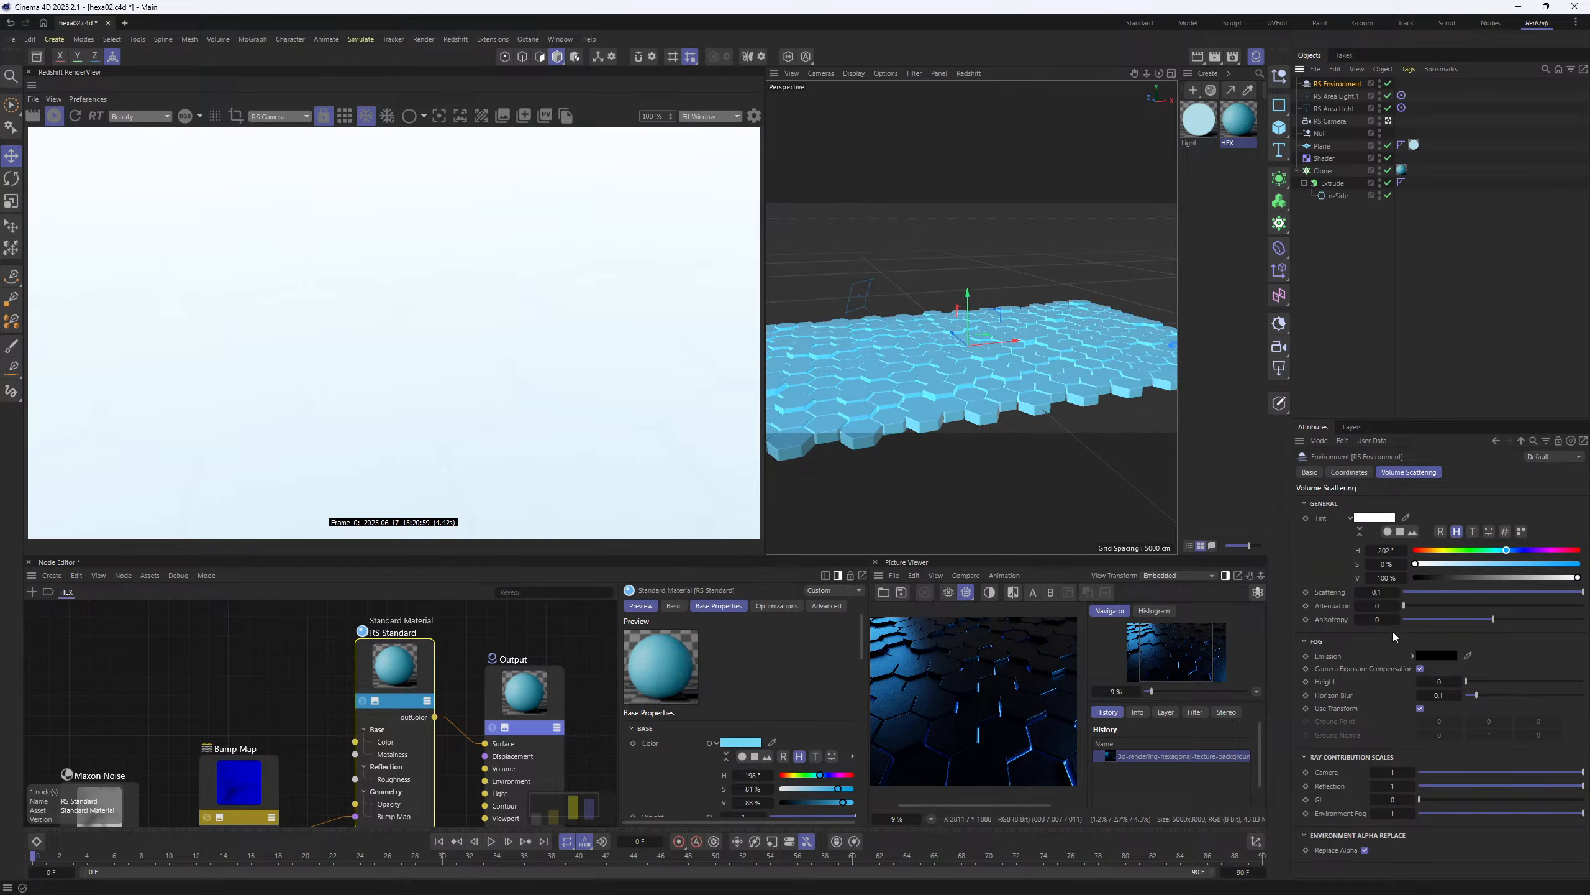
# - Set the RS Environment's scattering to about 0.0053 and inspect the Plane beneath the hexagon tiles
pyautogui.click(1412, 591)
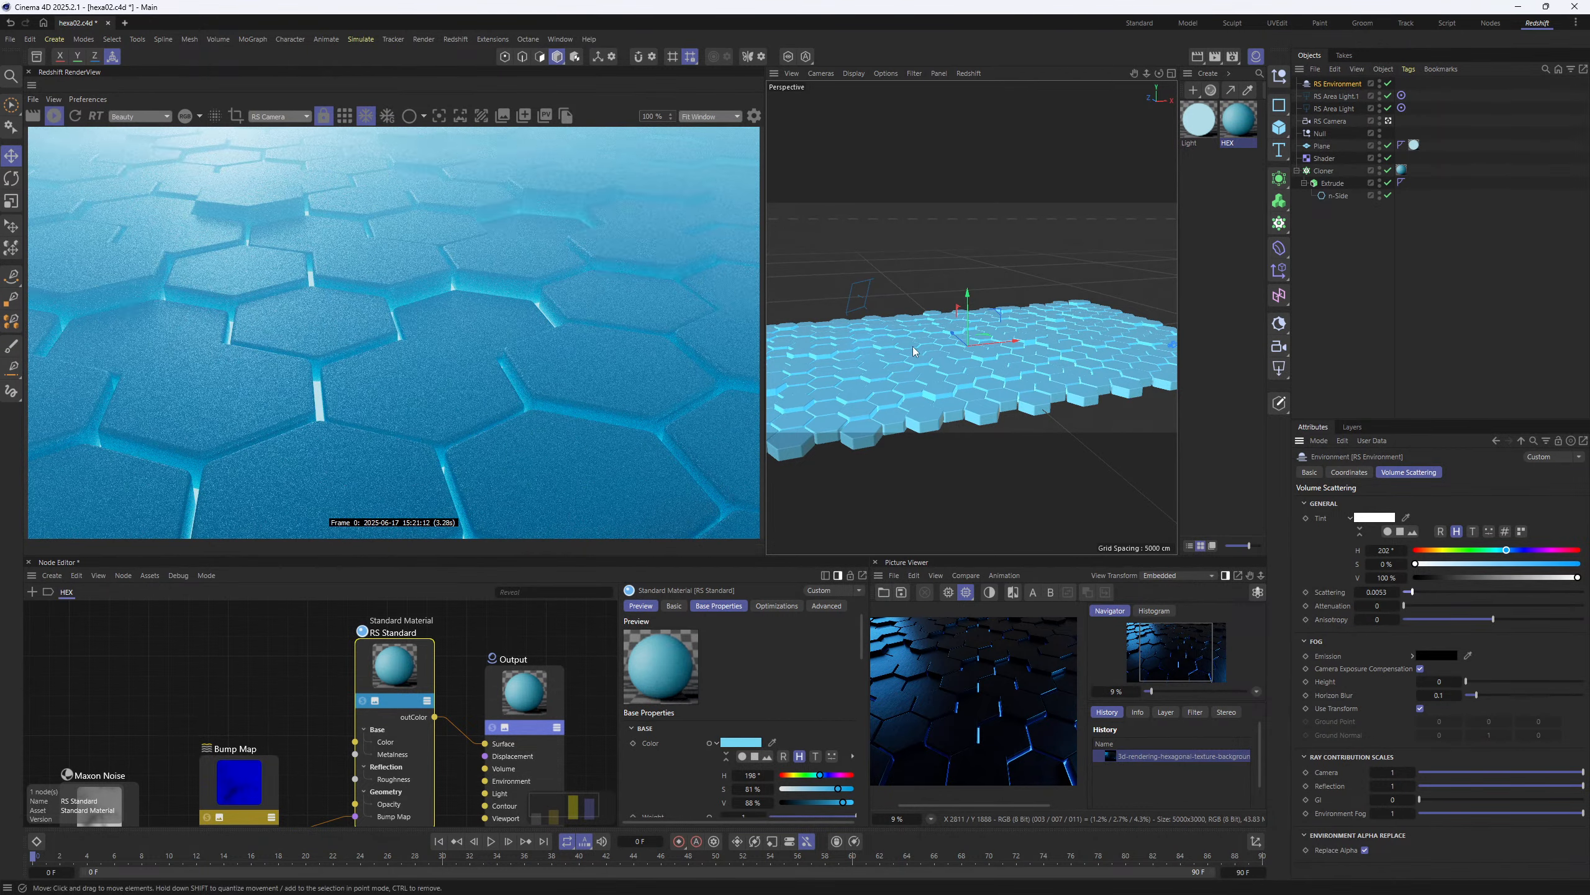
pyautogui.keyDown('alt'); pyautogui.moveTo(917, 348); pyautogui.dragTo(1051, 373); pyautogui.keyUp('alt')
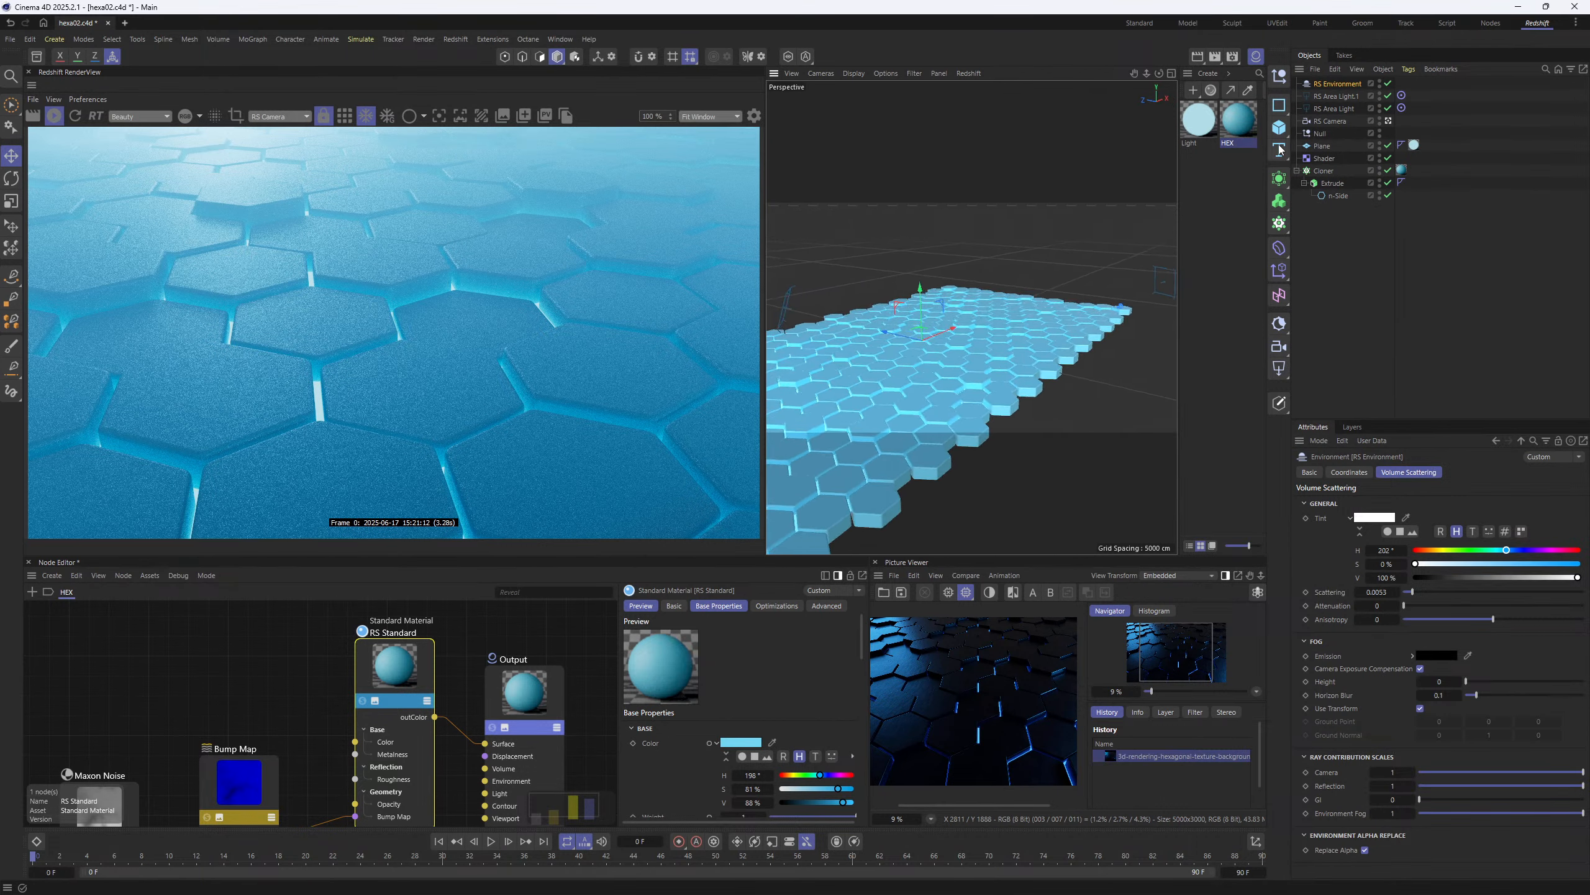
pyautogui.click(1321, 147)
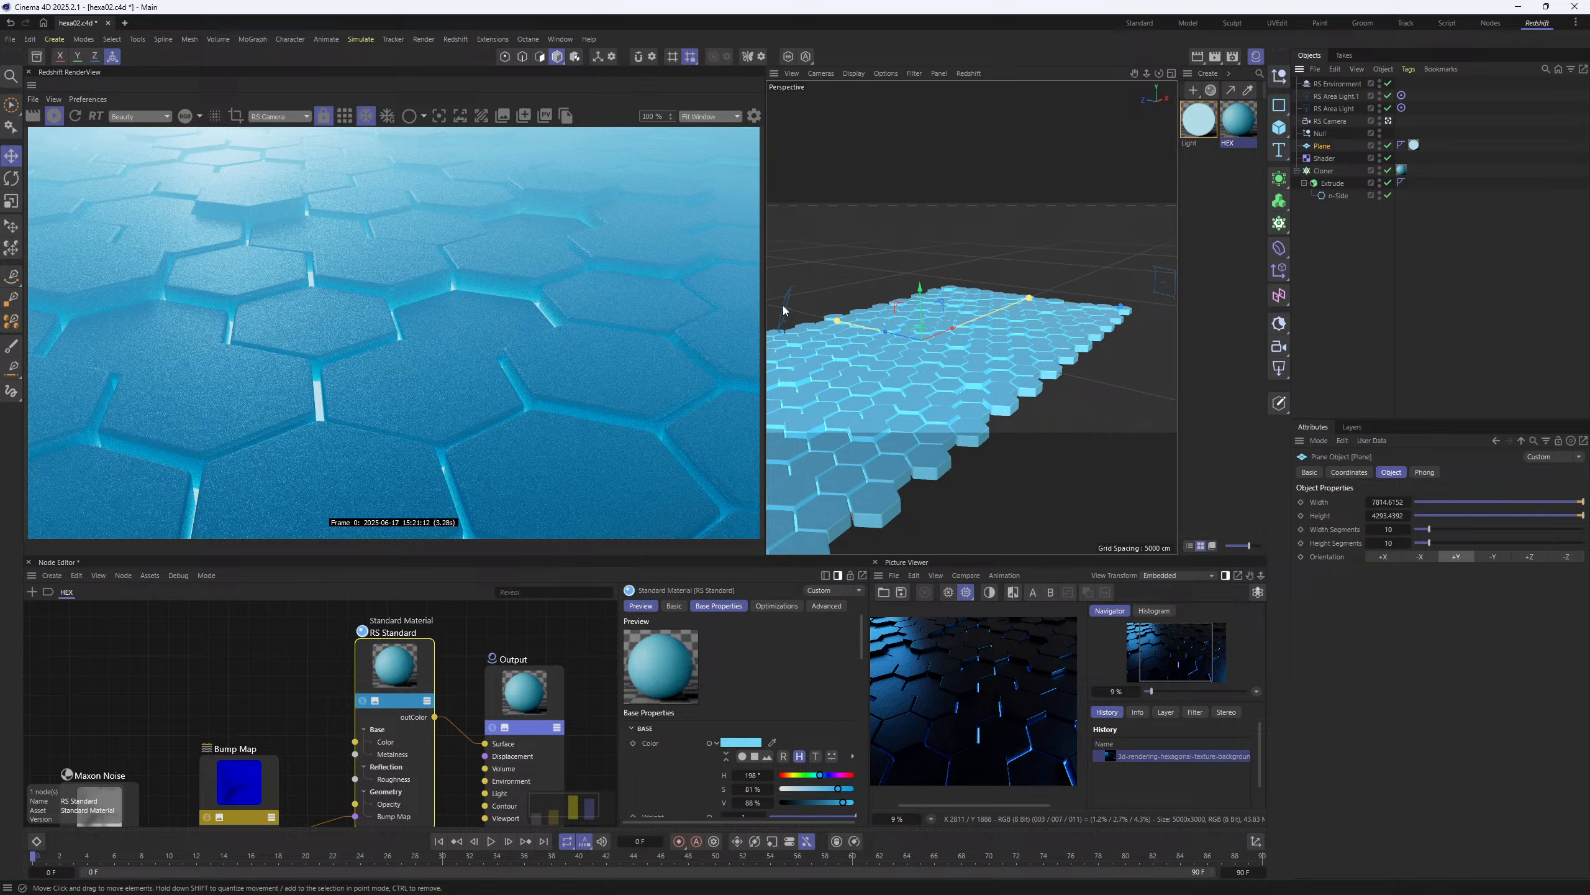
pyautogui.moveTo(909, 366)
pyautogui.keyDown('alt'); pyautogui.mouseDown()
pyautogui.moveTo(969, 363)
pyautogui.moveTo(890, 369)
pyautogui.moveTo(905, 374)
pyautogui.mouseUp(); pyautogui.keyUp('alt')
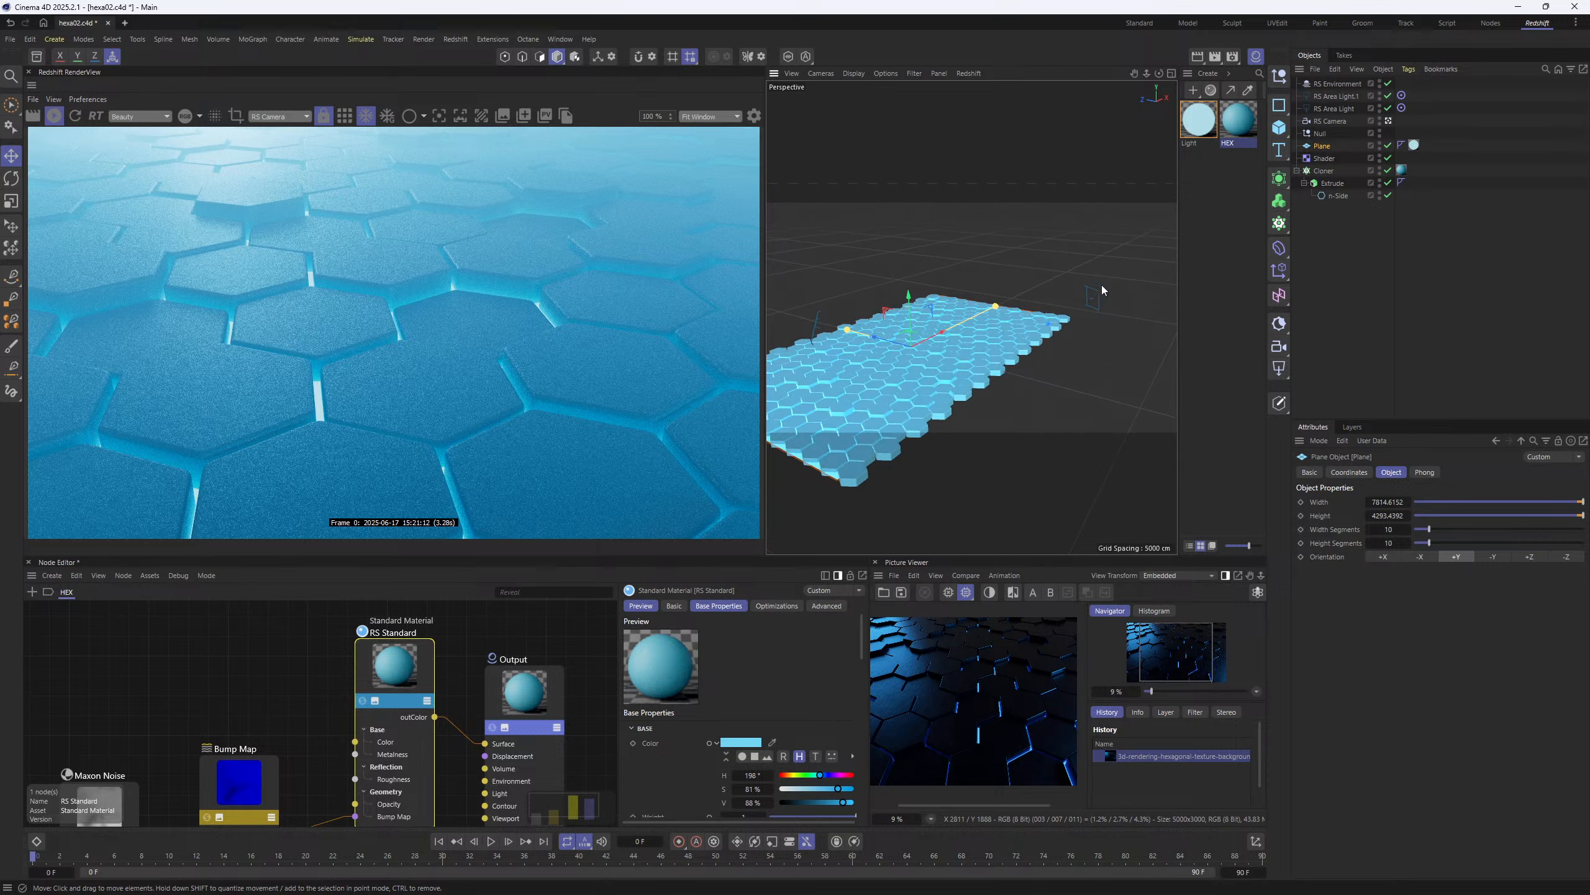
# - Set the Volume contribution of both RS Area Light and RS Area Light.1 to 0
pyautogui.click(1337, 97)
pyautogui.keyDown('shift'); pyautogui.click(1335, 108); pyautogui.keyUp('shift')
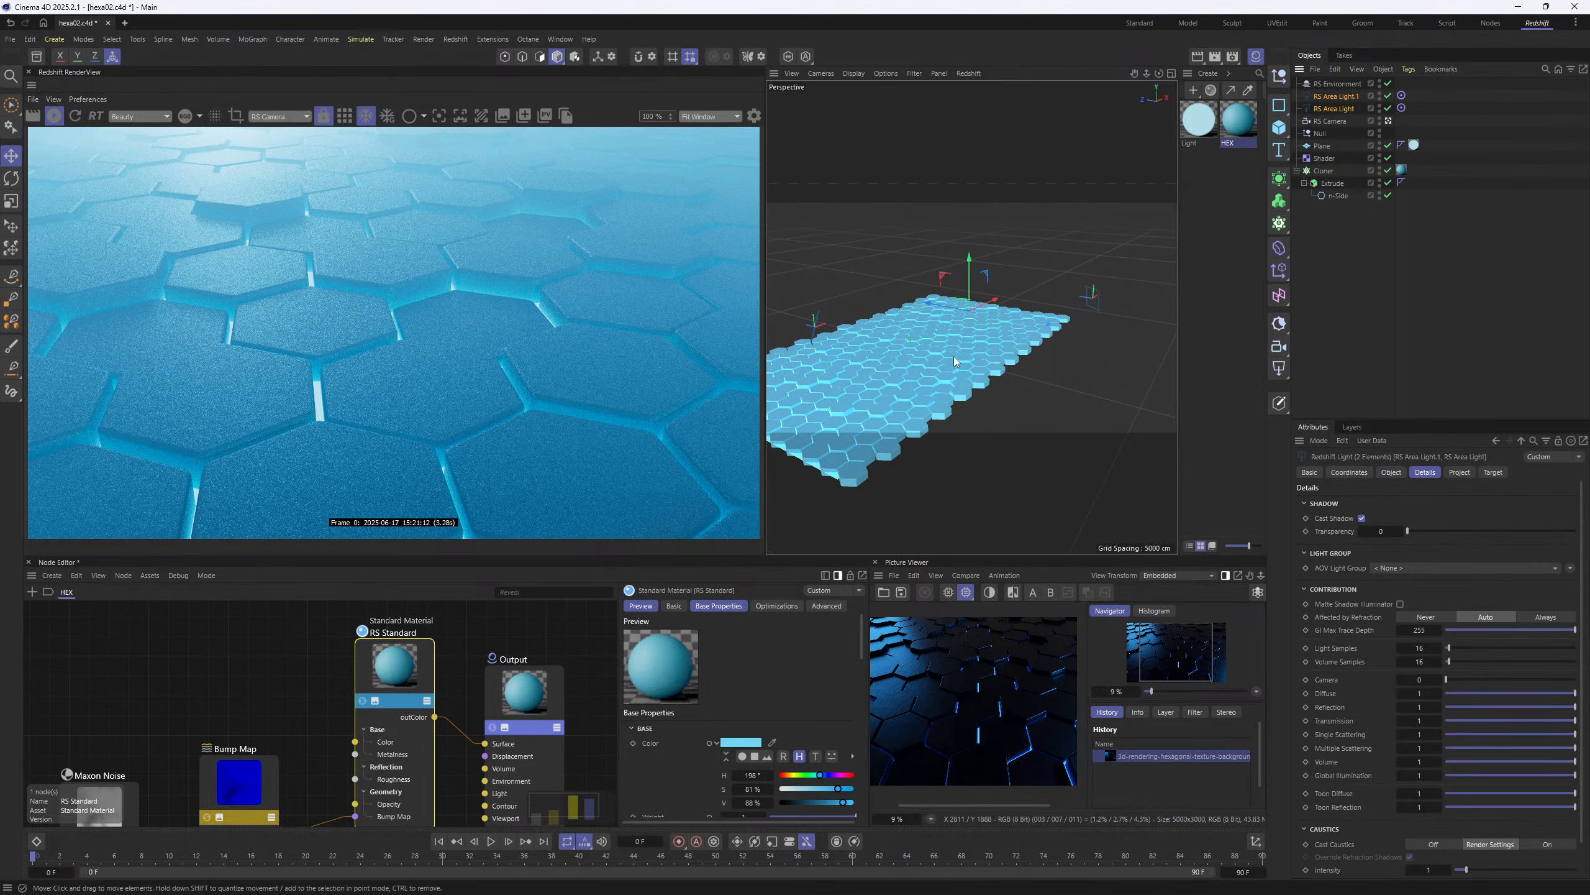
pyautogui.keyDown('alt'); pyautogui.moveTo(952, 356); pyautogui.dragTo(873, 378); pyautogui.keyUp('alt')
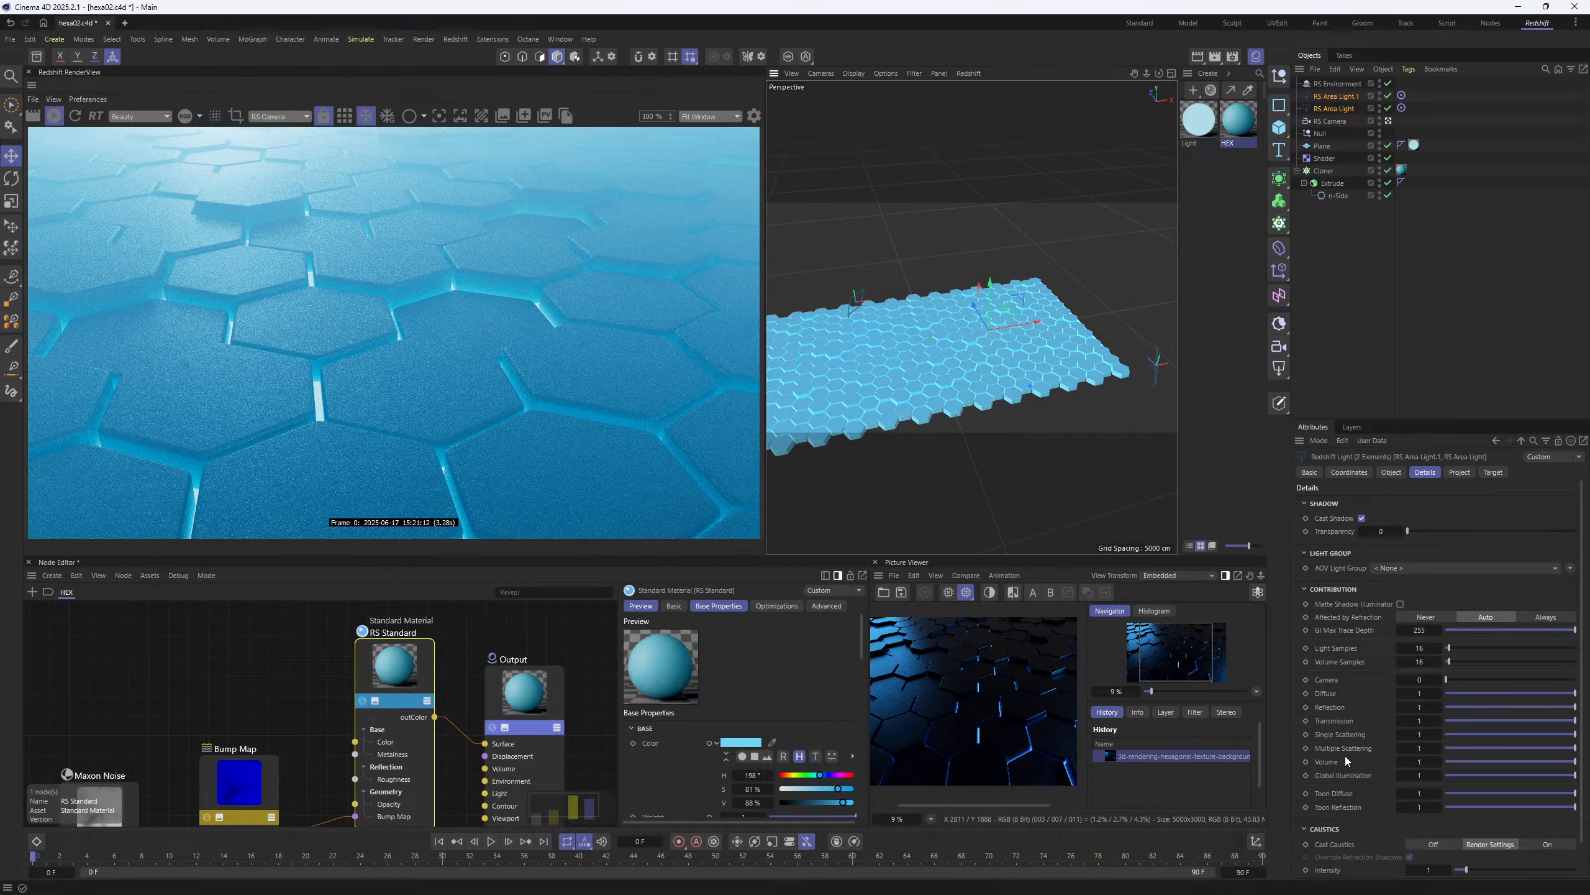
pyautogui.click(1453, 762)
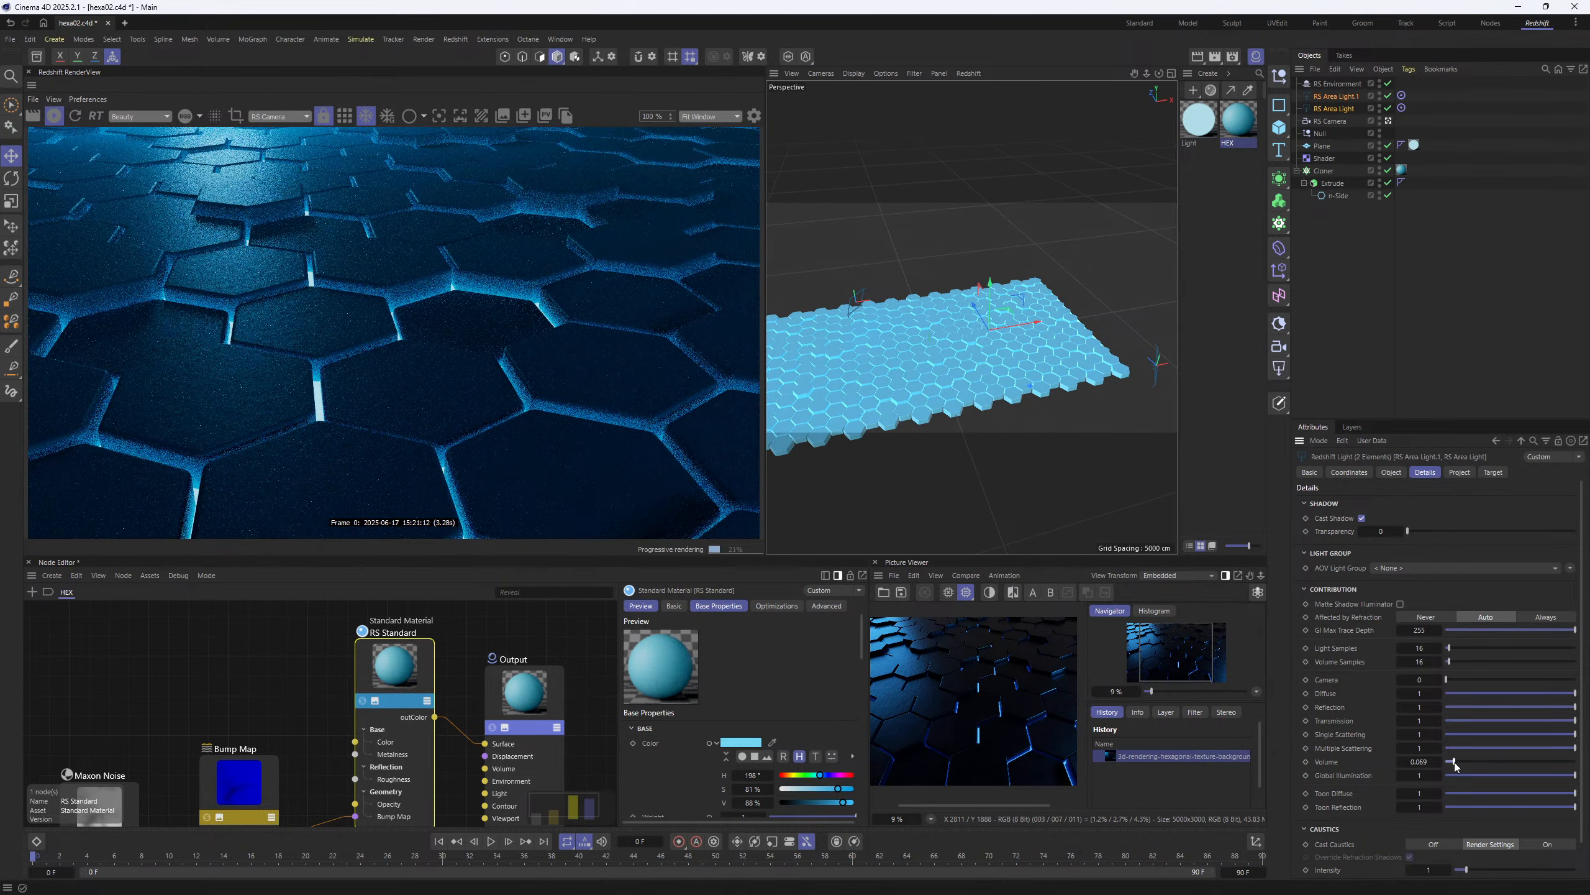
pyautogui.moveTo(1454, 761); pyautogui.dragTo(1439, 763)
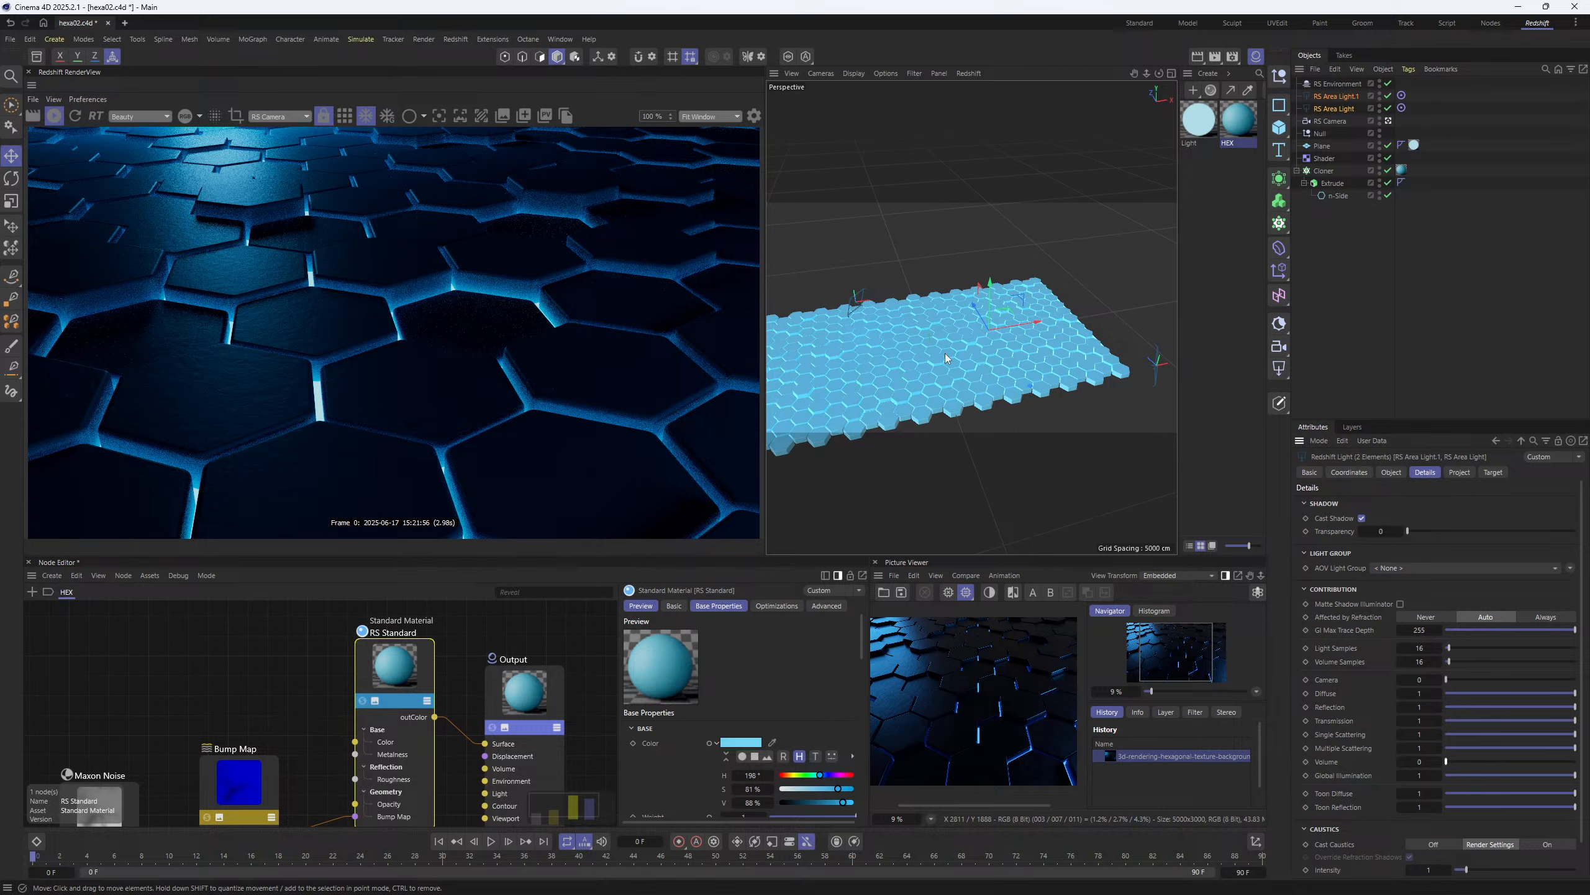
# - Hide the Plane beneath the tiles in both the viewport and the render
pyautogui.click(1322, 146)
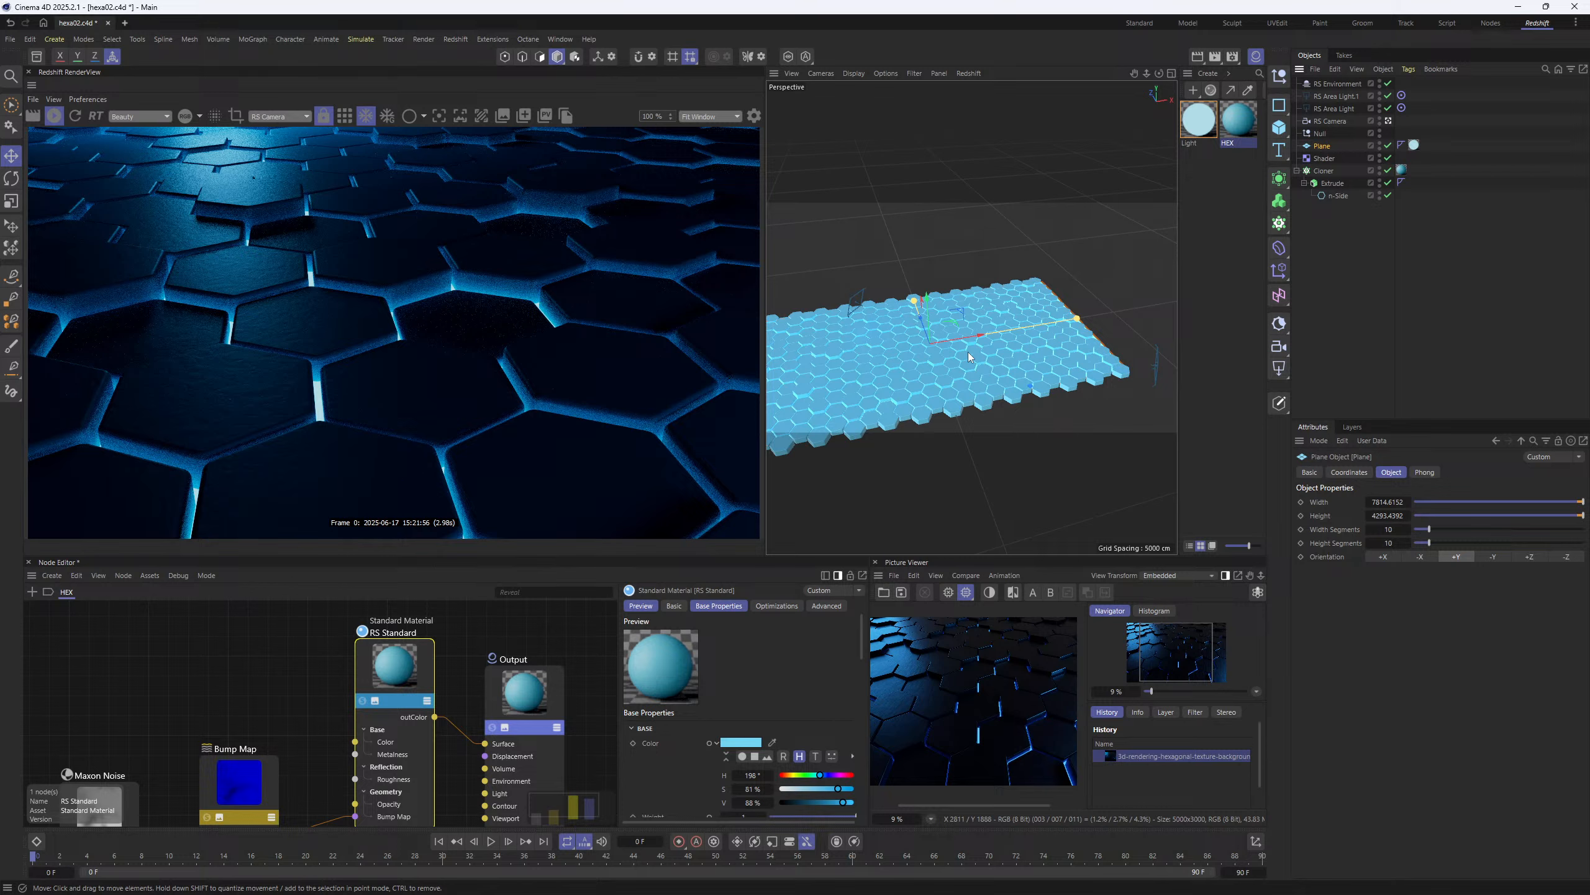
pyautogui.keyDown('alt'); pyautogui.moveTo(955, 356); pyautogui.dragTo(904, 376); pyautogui.keyUp('alt')
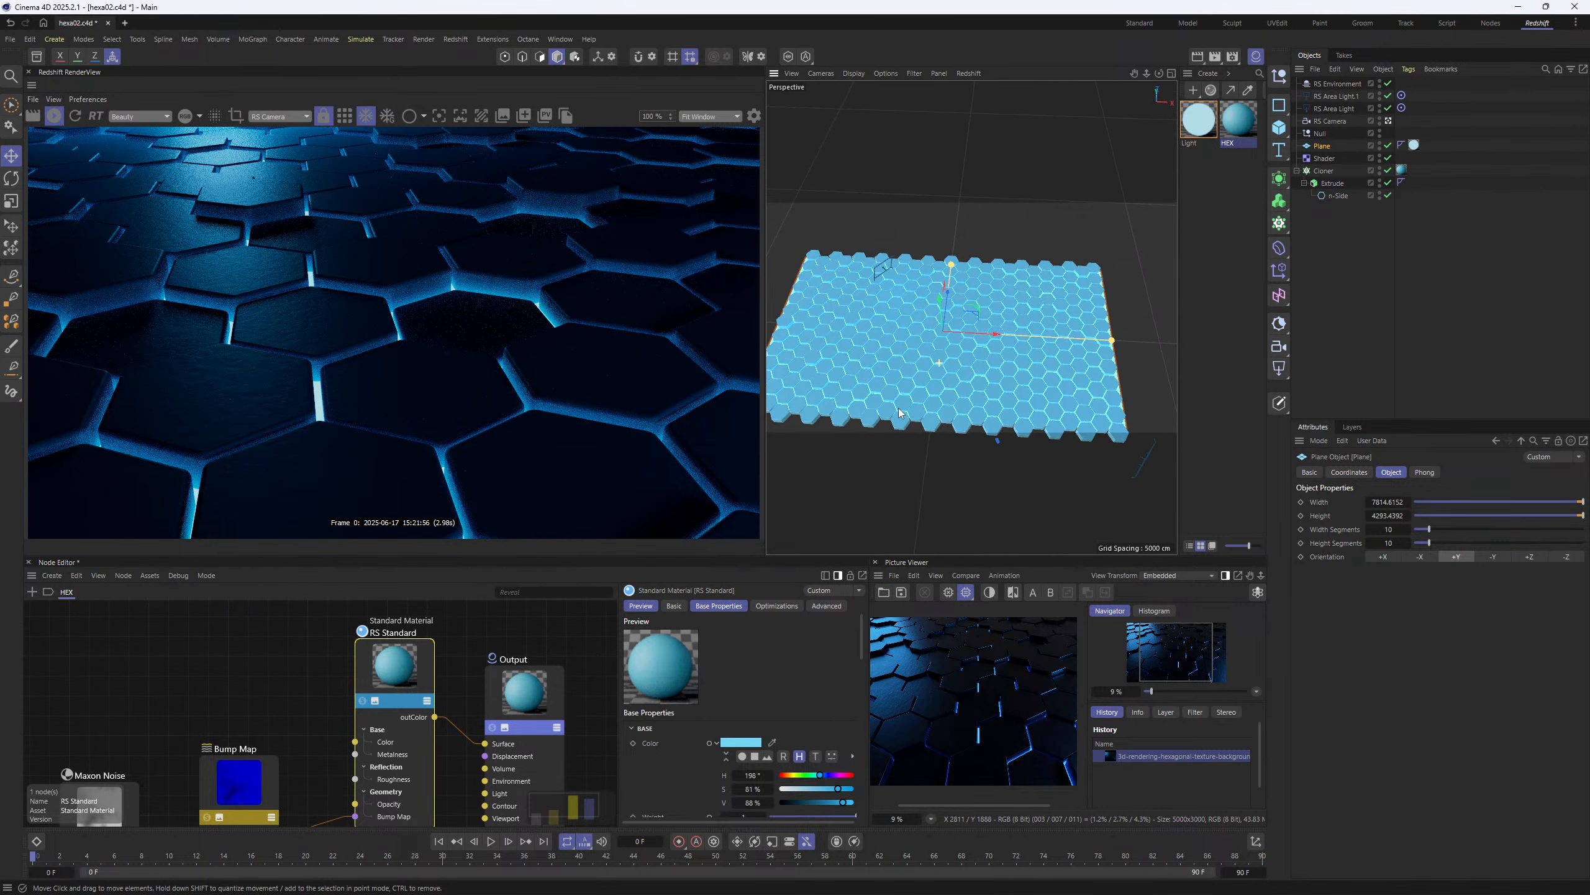
pyautogui.scroll(-2, 904, 374)
pyautogui.click(1380, 144)
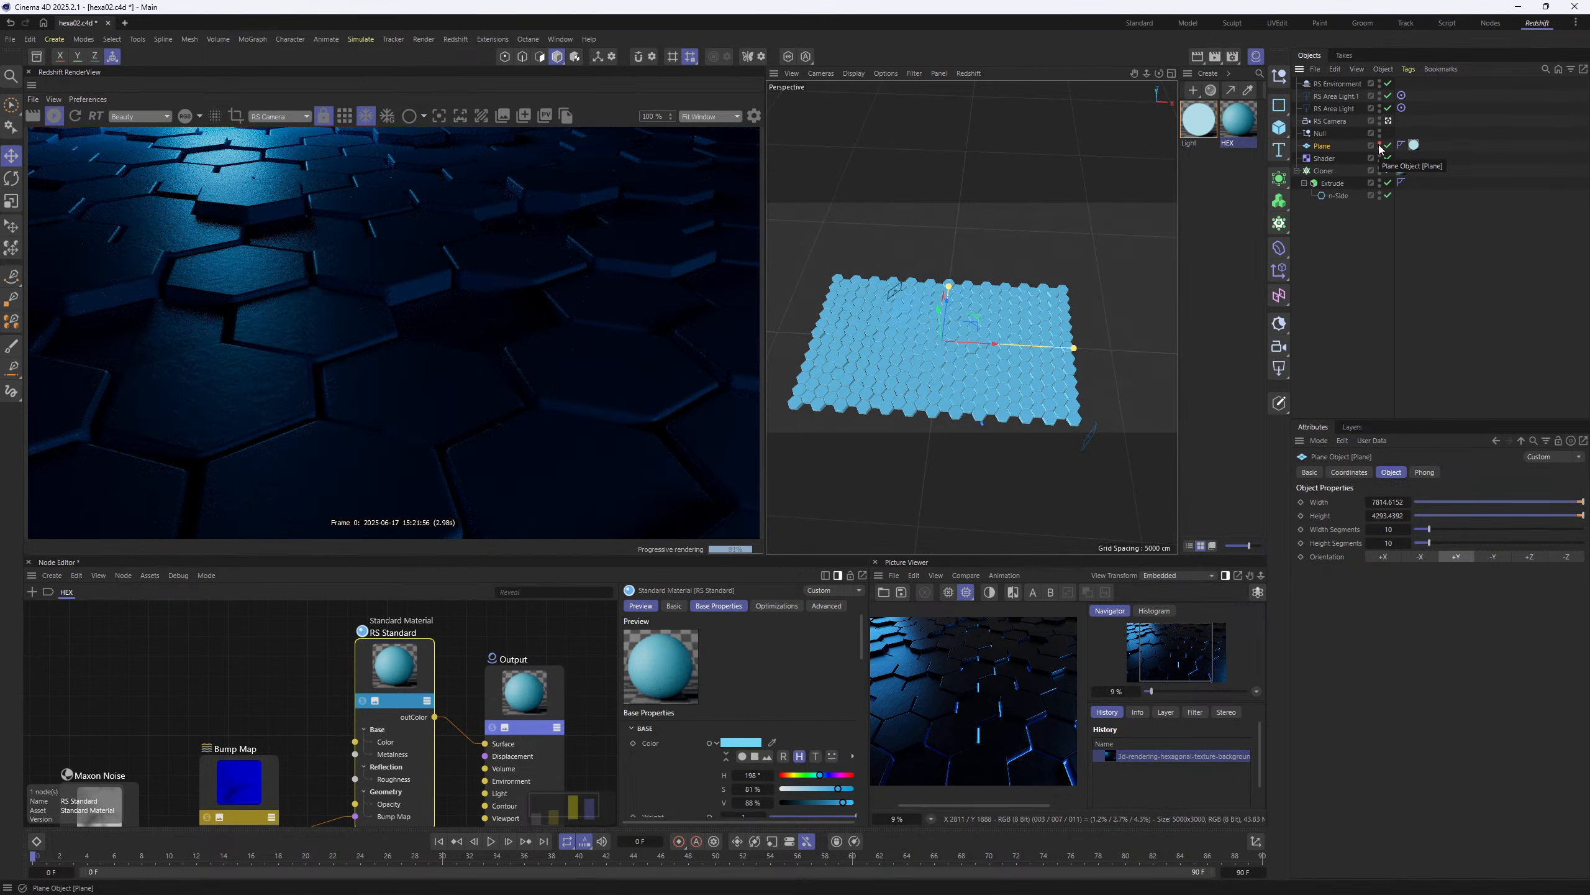
pyautogui.click(1350, 274)
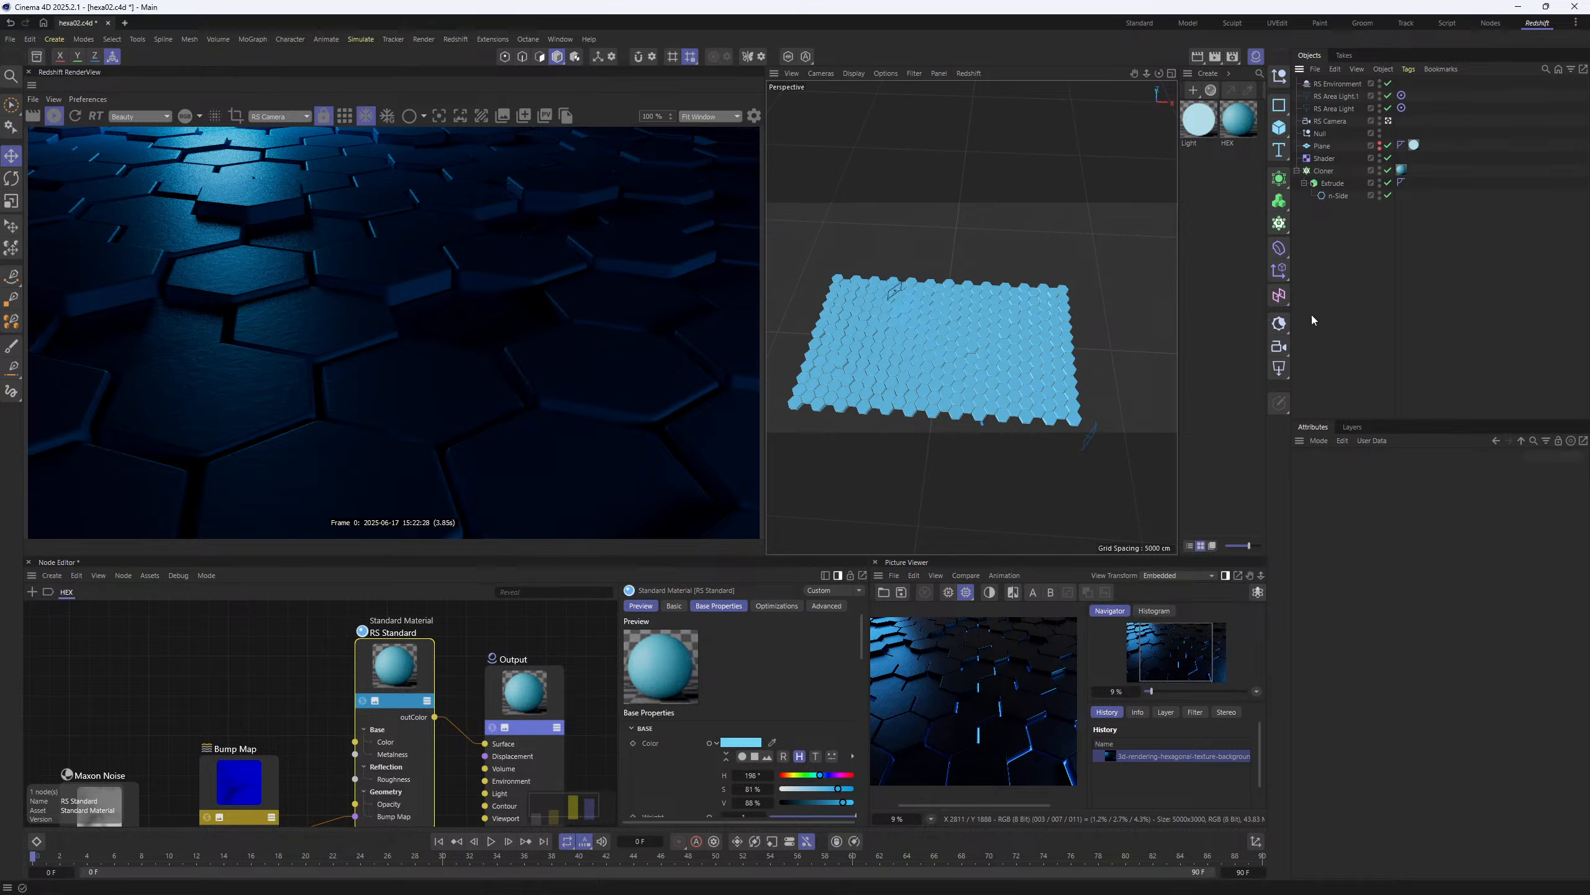
# - Add a Redshift area light above the tiles and rotate it to lie parallel to the tile field
pyautogui.click(1279, 368)
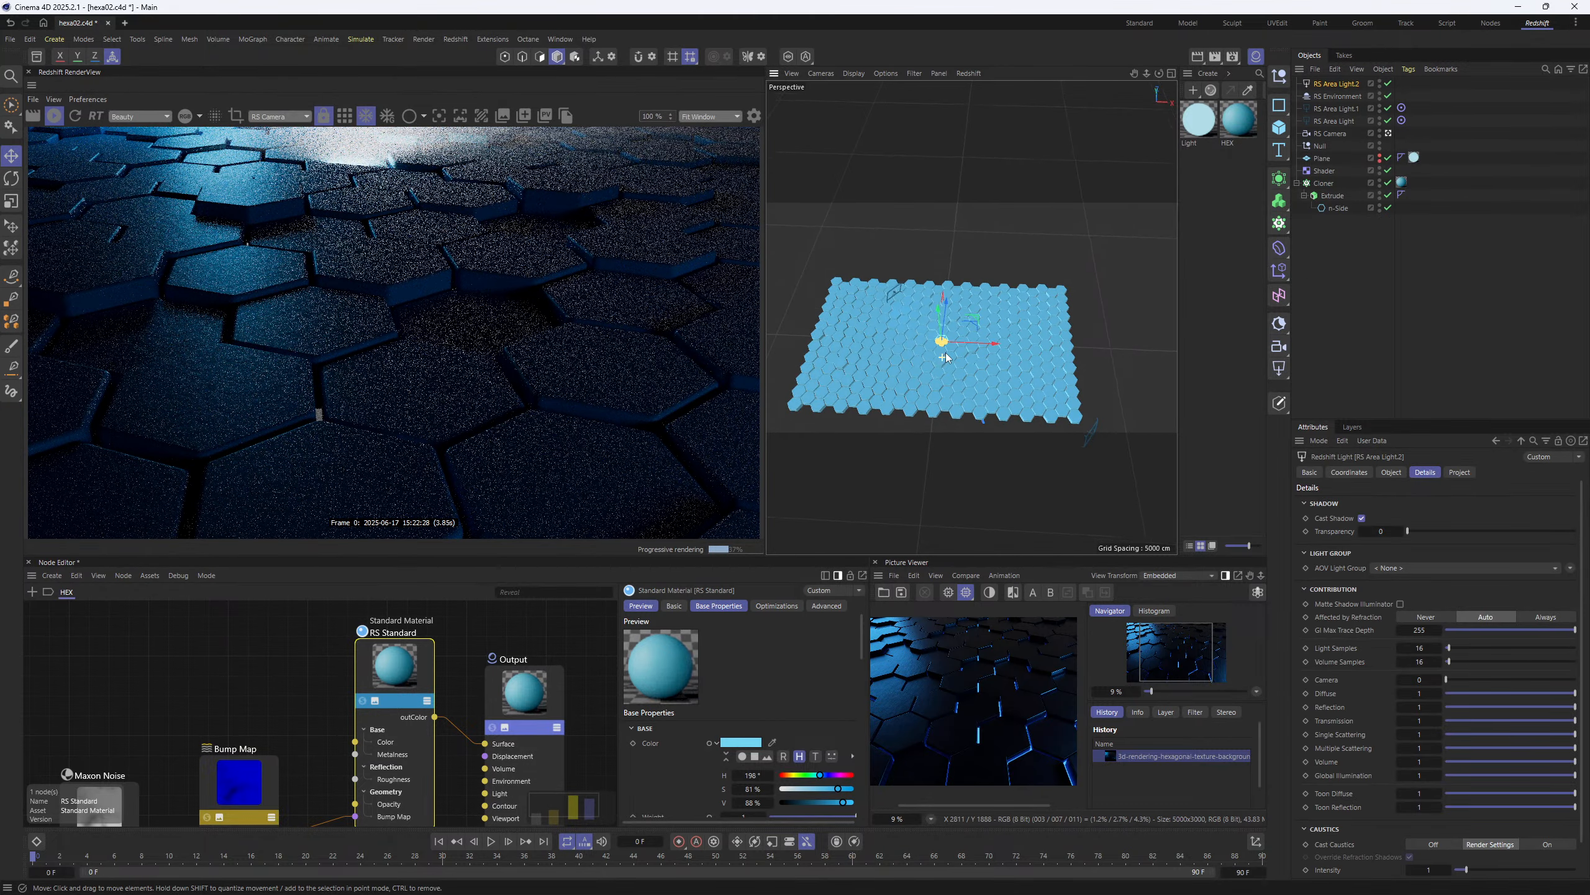
pyautogui.keyDown('alt'); pyautogui.moveTo(946, 353); pyautogui.dragTo(1036, 266); pyautogui.keyUp('alt')
pyautogui.scroll(5, 1002, 263)
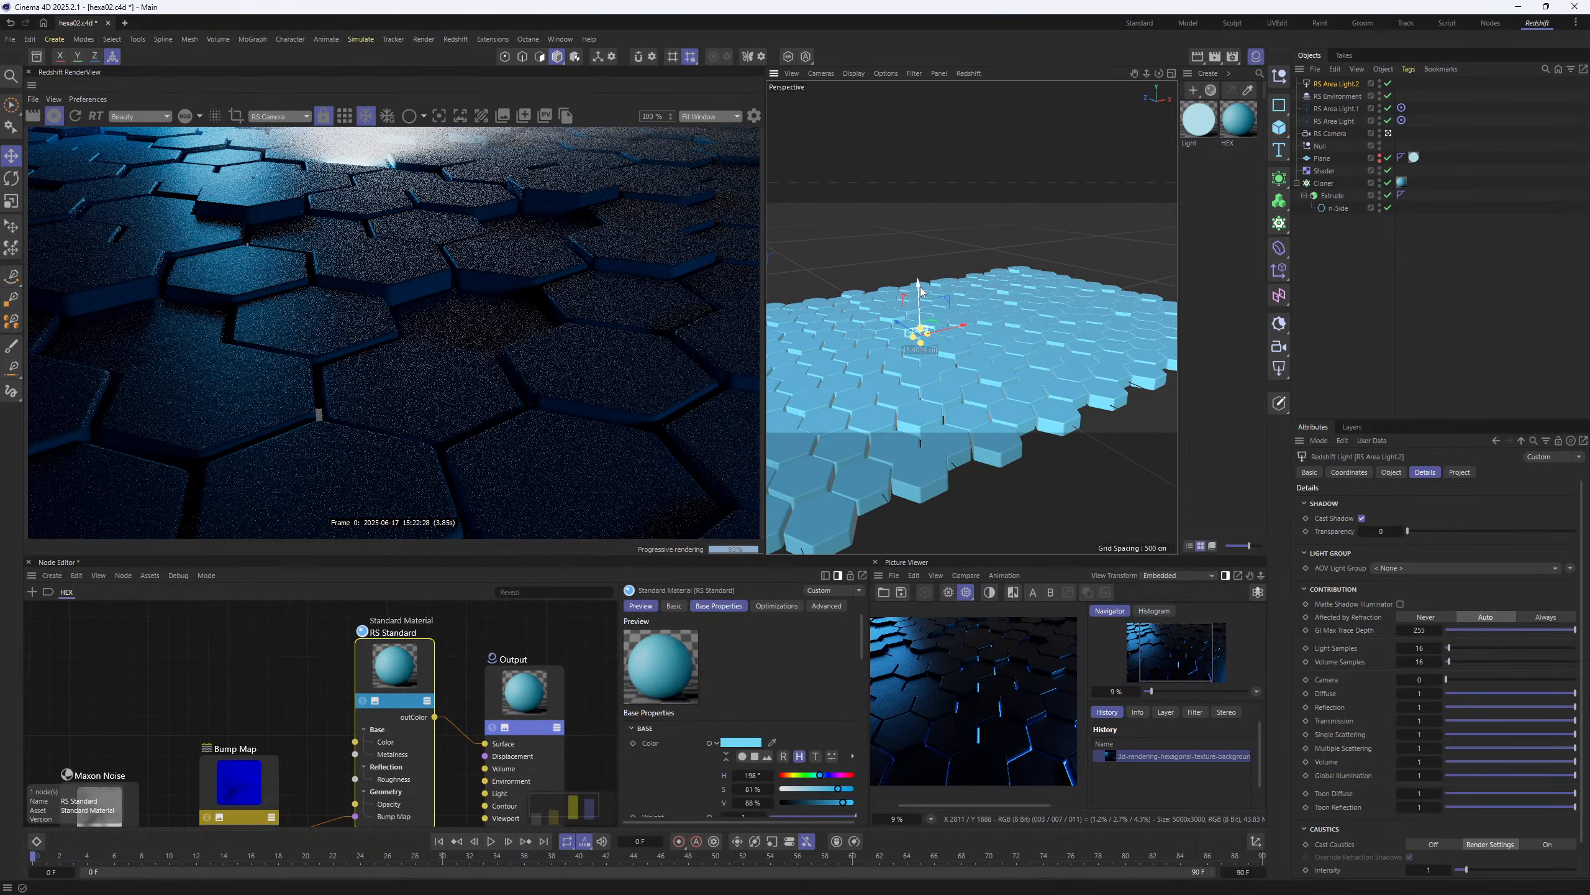
pyautogui.press('r')
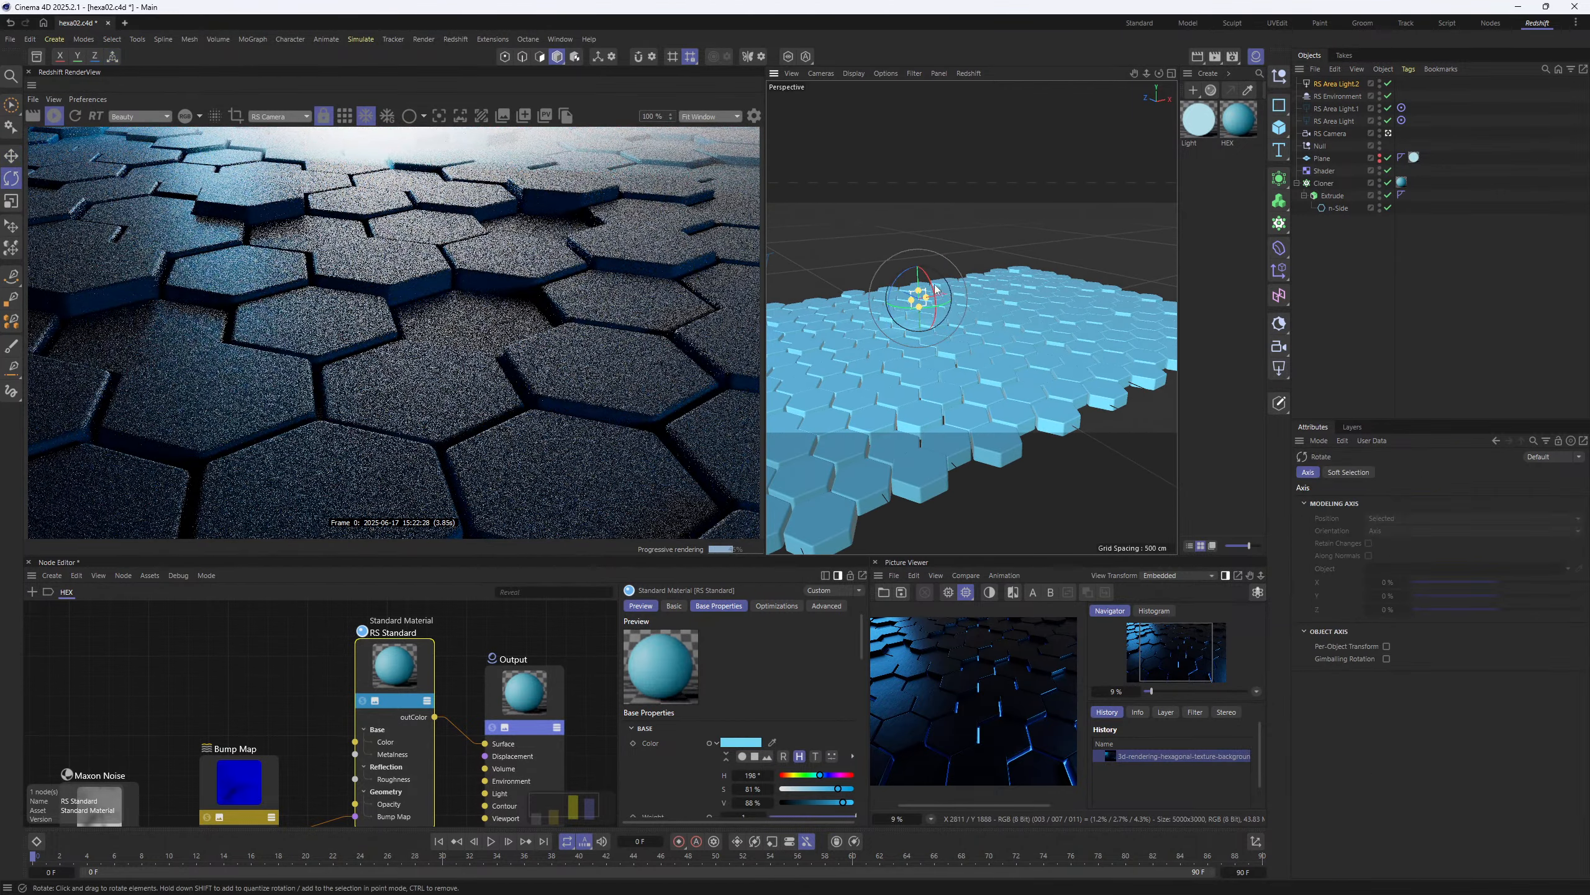
pyautogui.moveTo(930, 282); pyautogui.dragTo(935, 323)
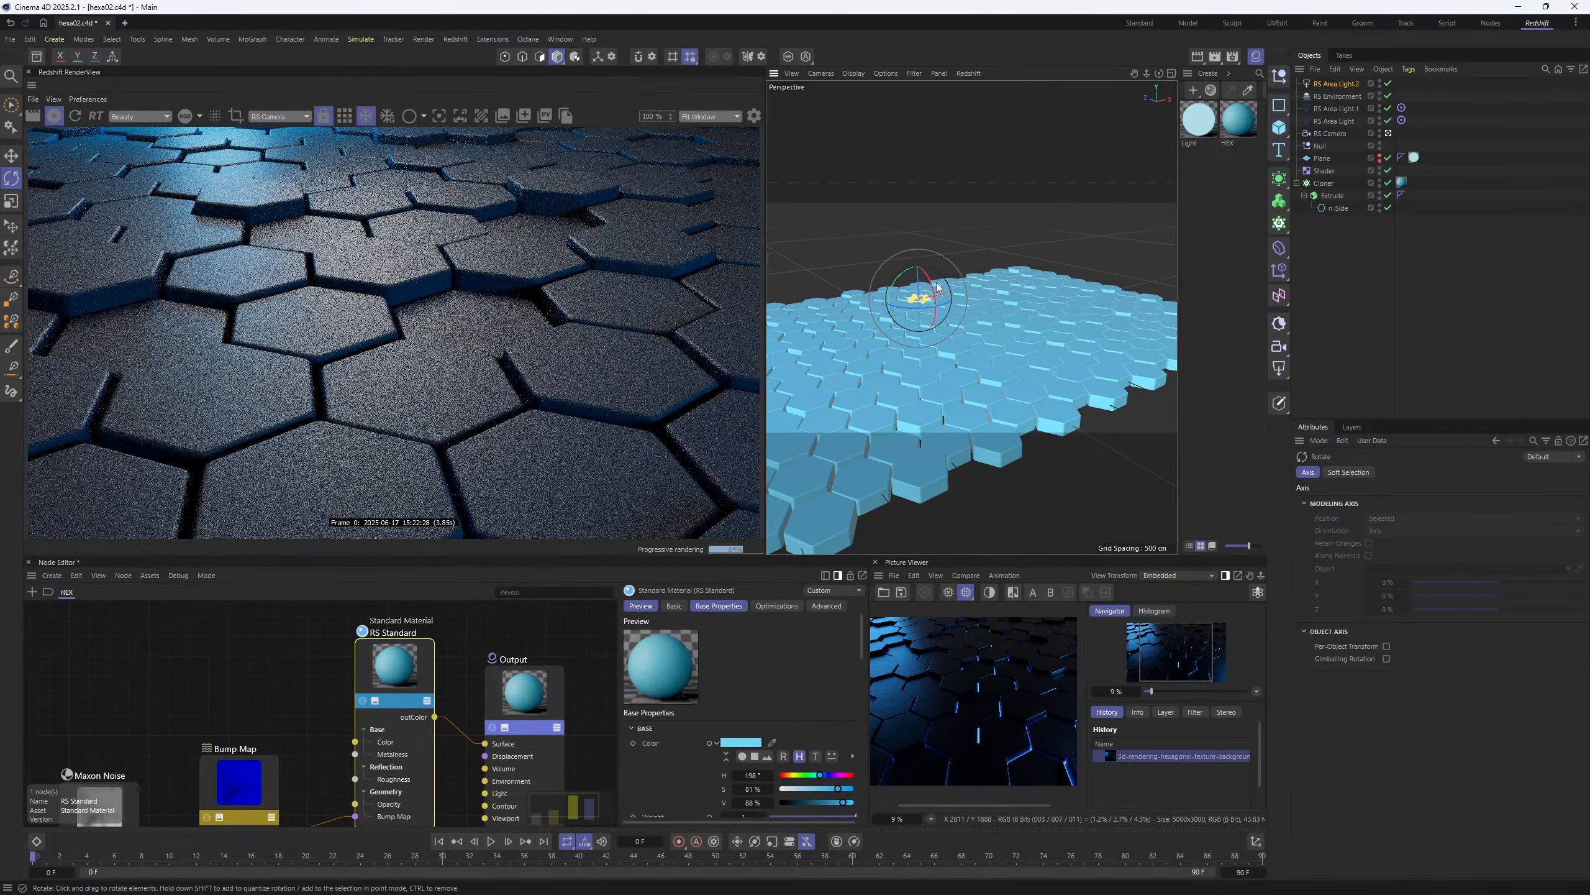
# - Move the new area light beneath the tiles and stretch it in both directions to span the tile field
pyautogui.press('e')
pyautogui.moveTo(918, 258); pyautogui.dragTo(1104, 288)
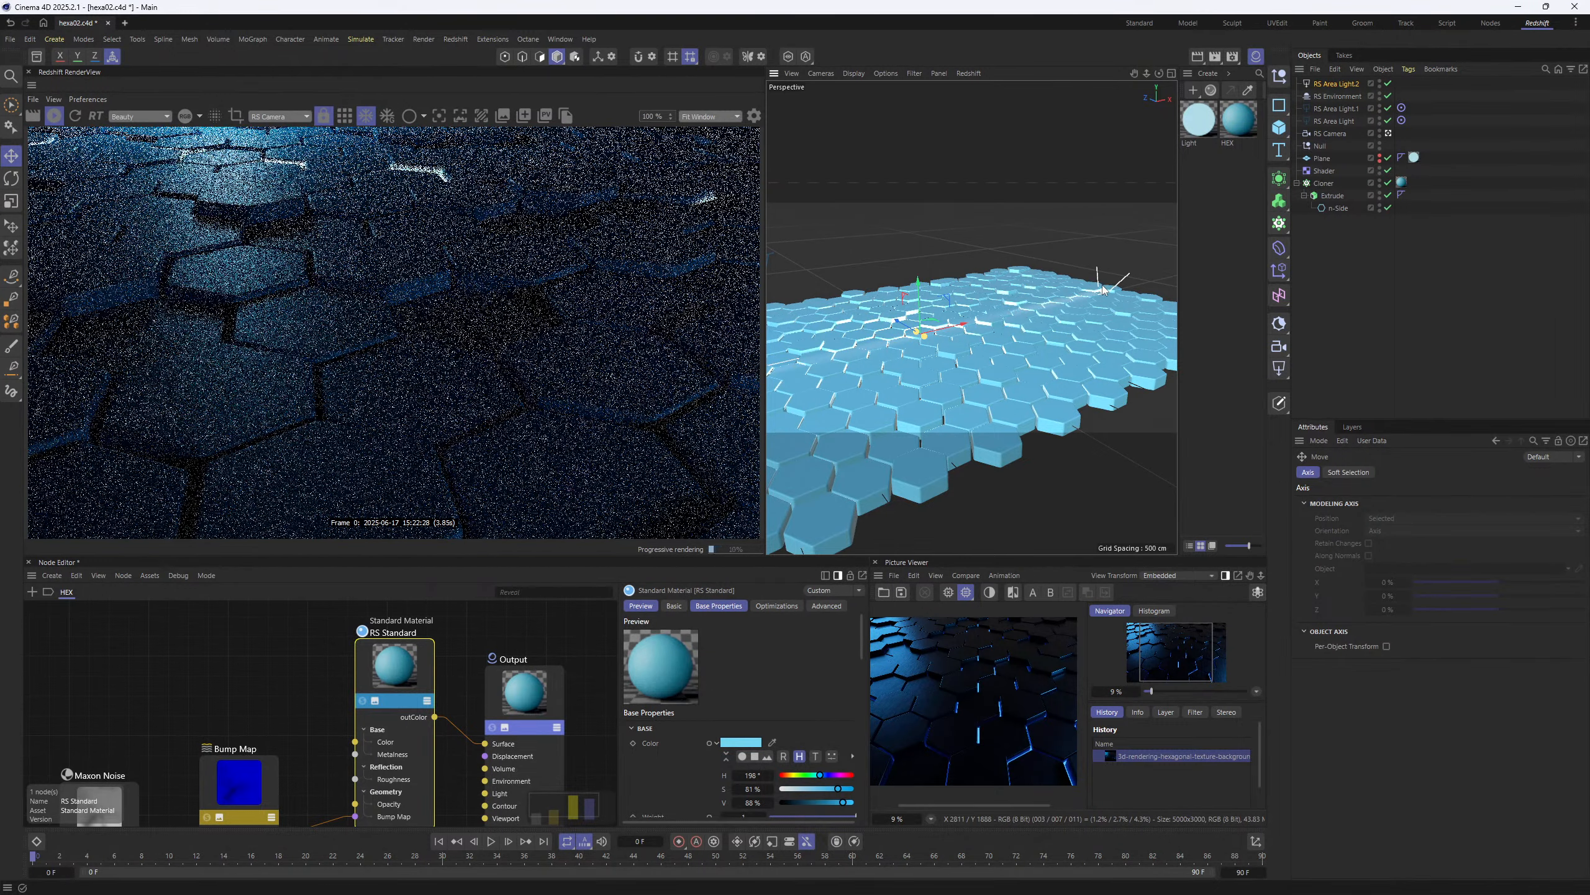
pyautogui.keyDown('alt'); pyautogui.moveTo(1008, 325); pyautogui.dragTo(1089, 382); pyautogui.keyUp('alt')
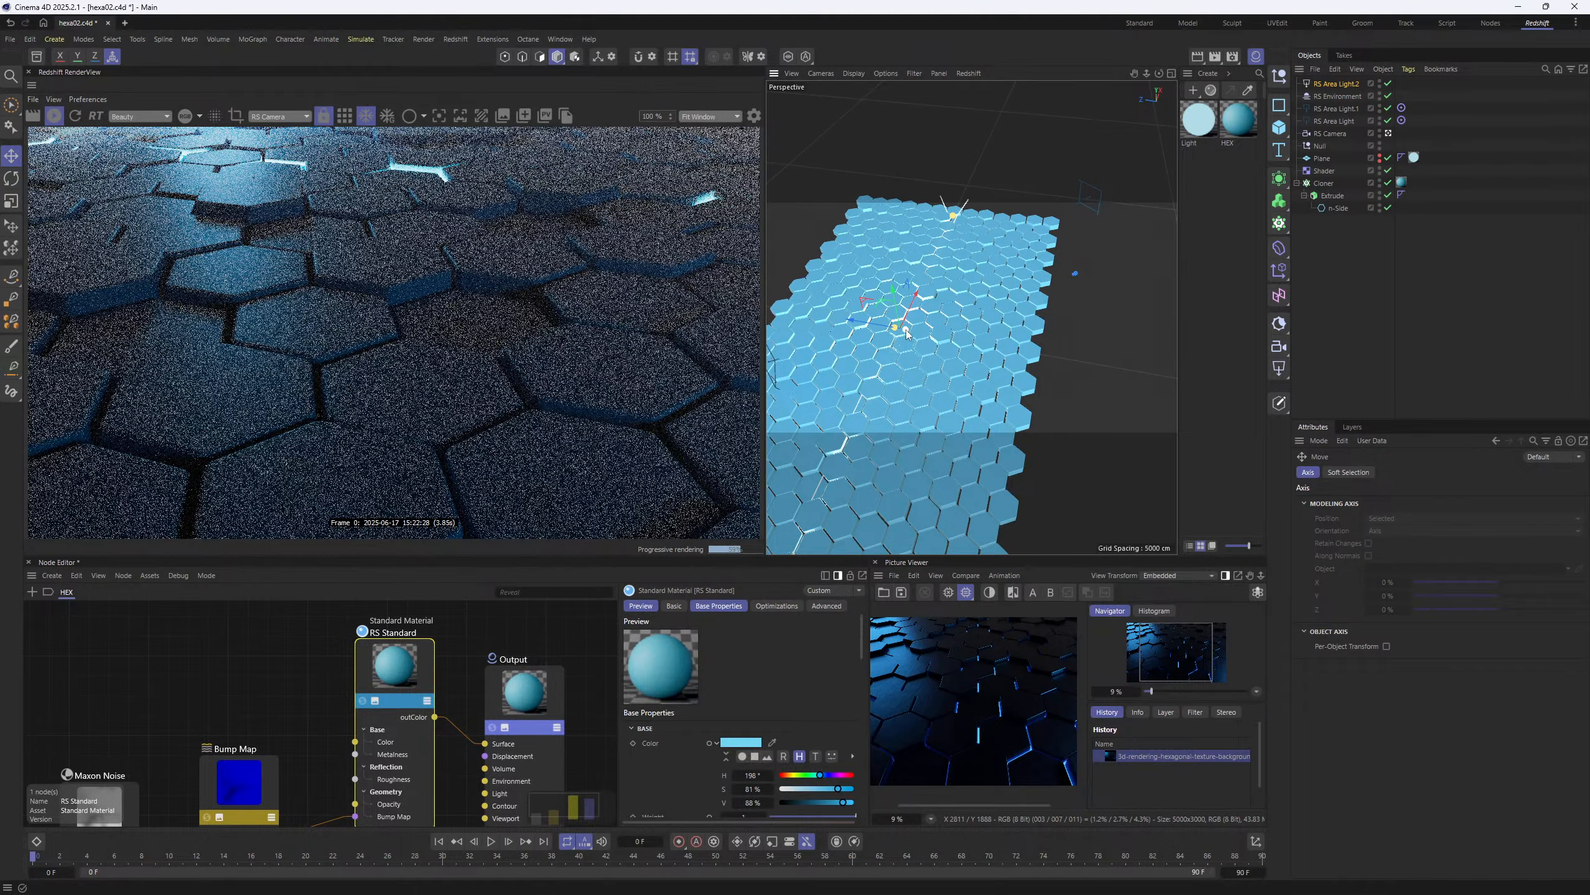
pyautogui.moveTo(906, 332); pyautogui.dragTo(803, 349)
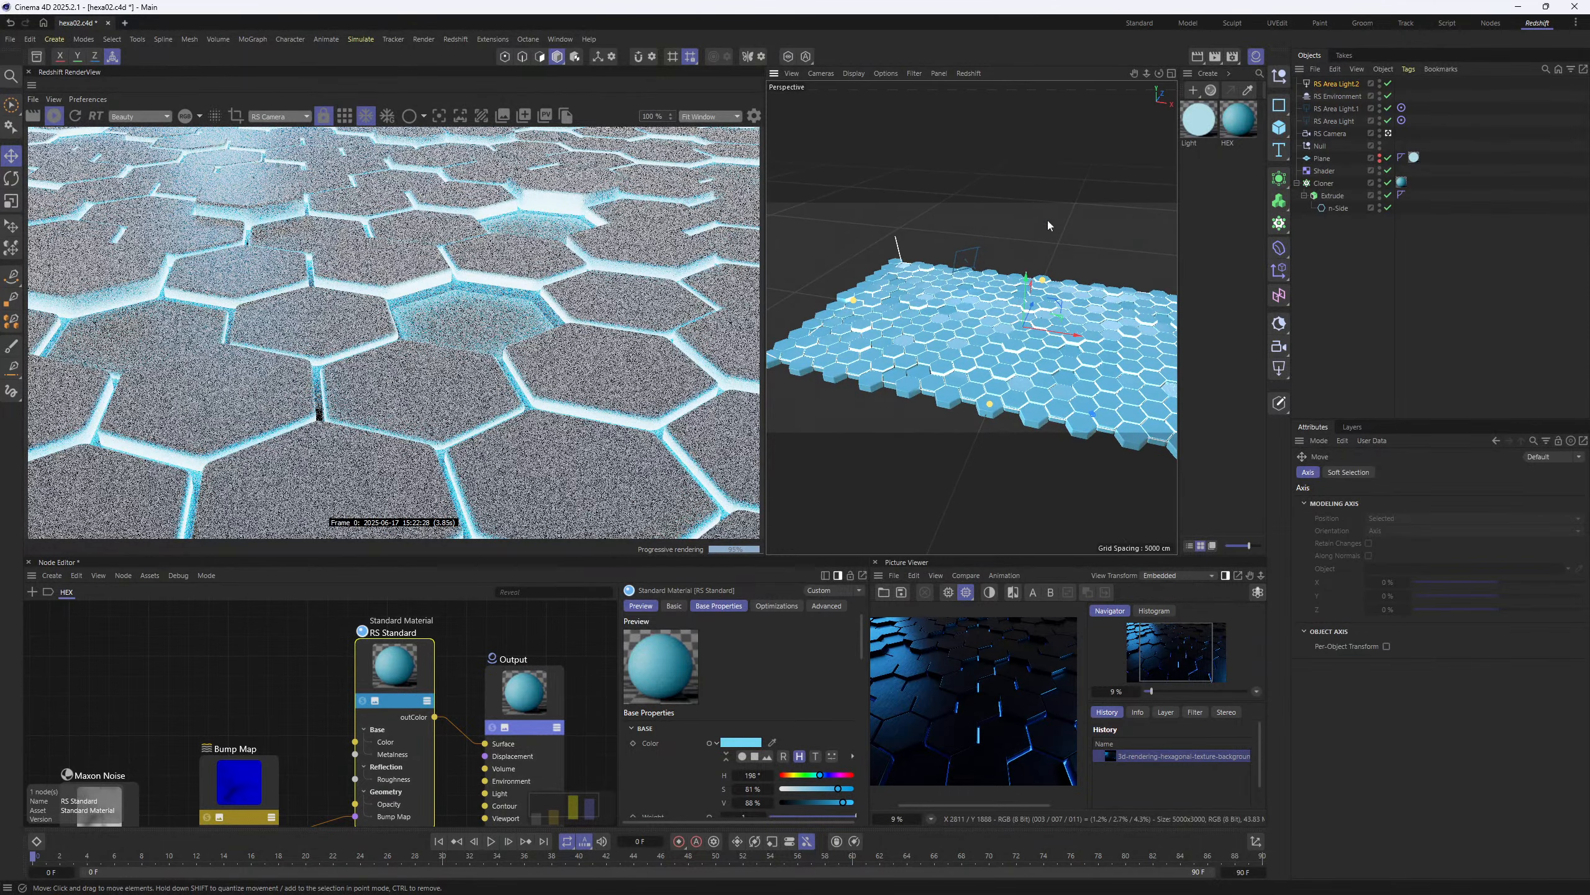
# - Lower the Volume contribution of RS Area Light.2 to about 0.09
pyautogui.click(1339, 84)
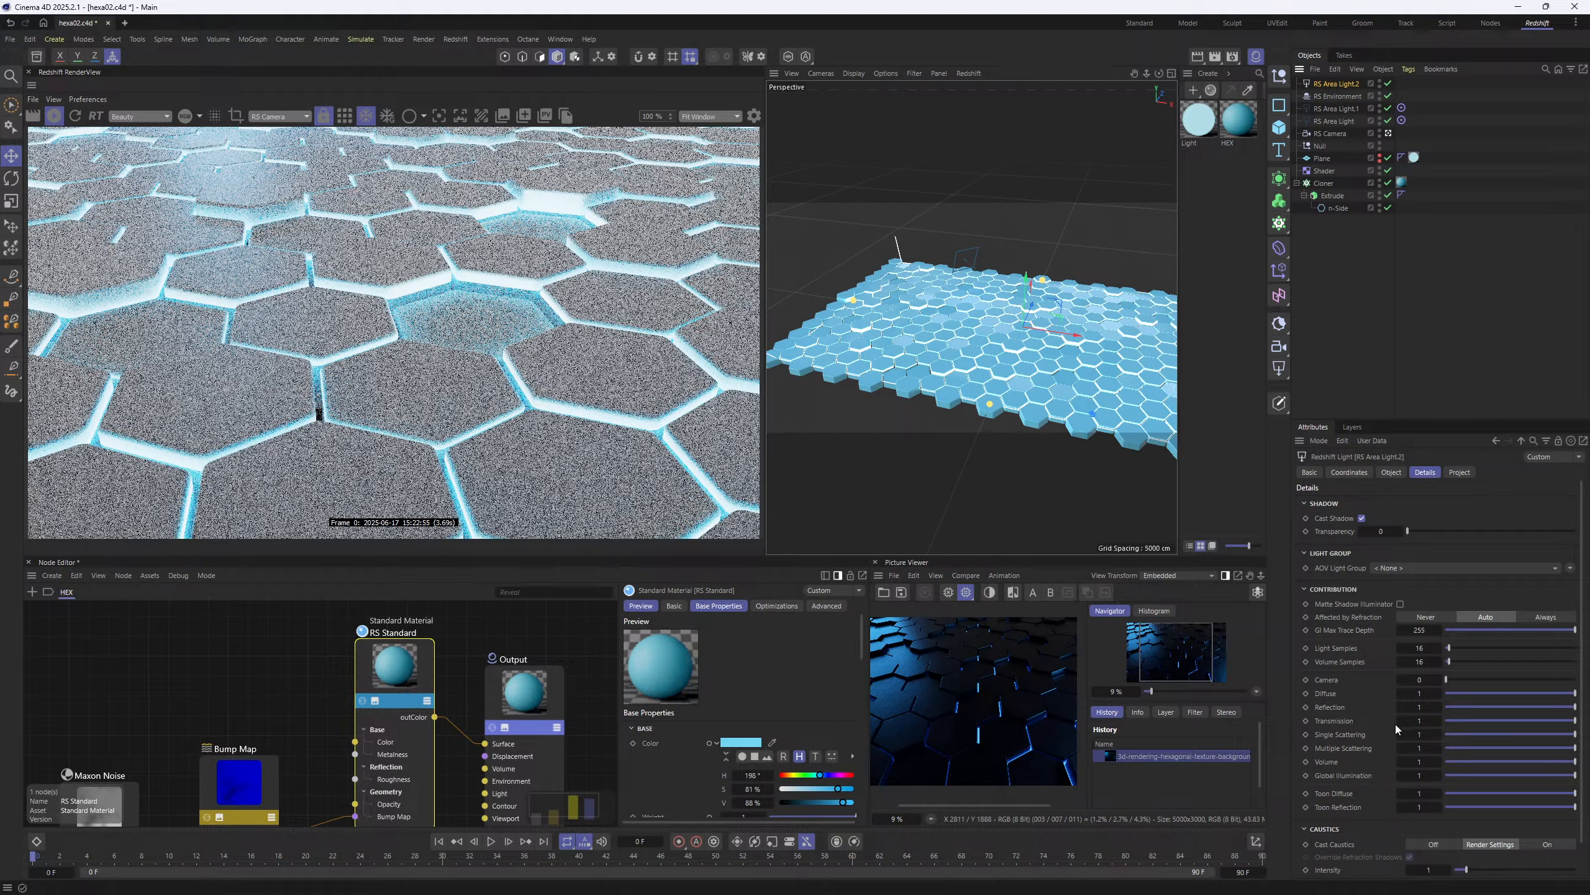
pyautogui.click(1459, 762)
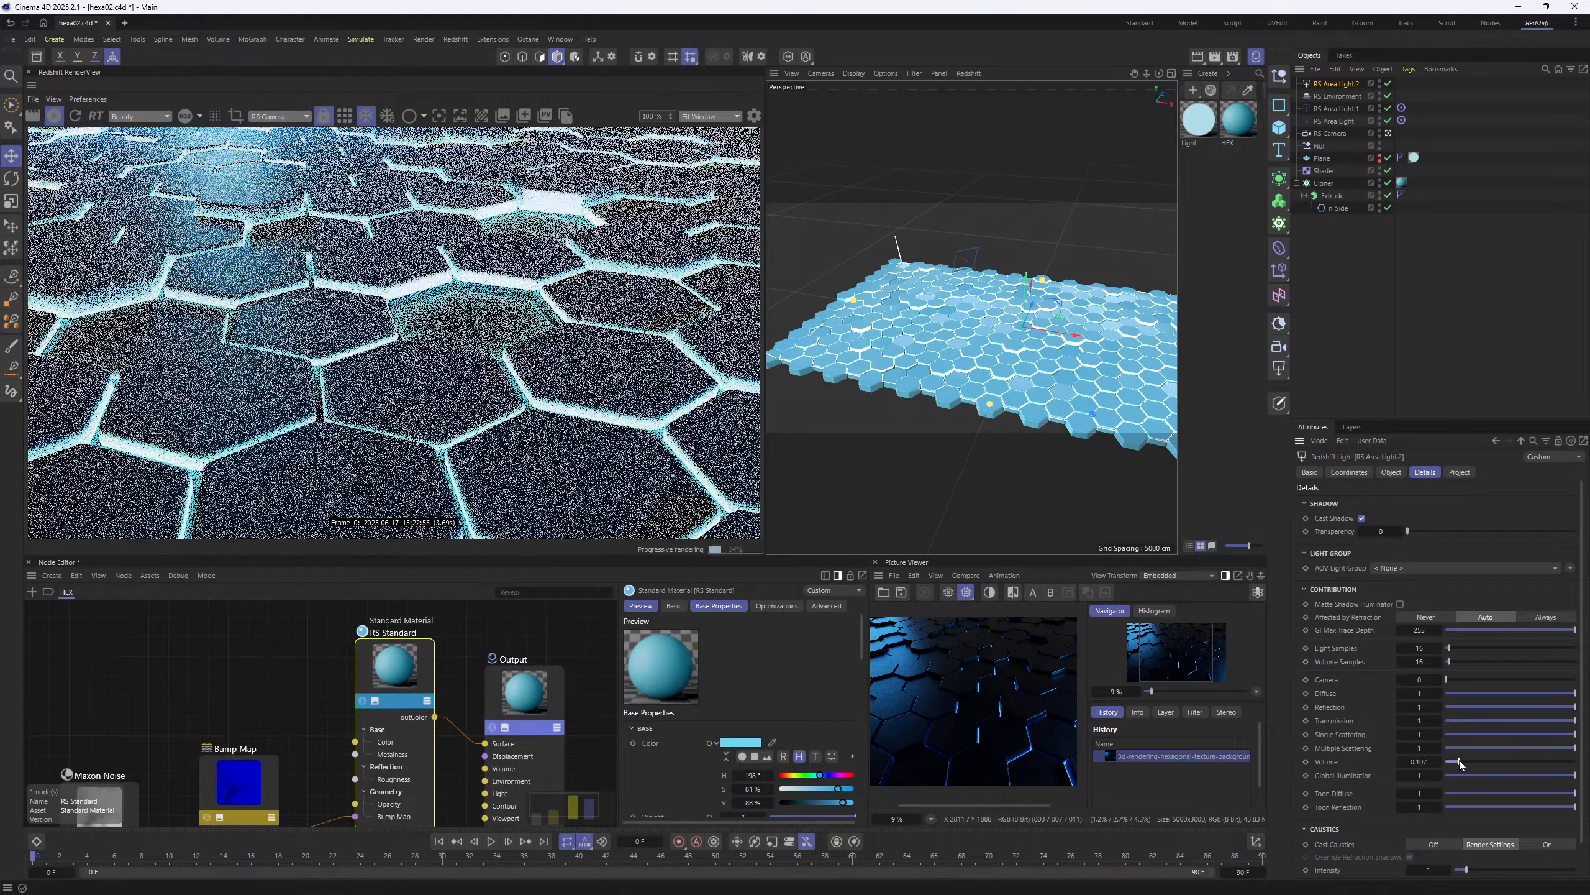
pyautogui.moveTo(1458, 763); pyautogui.dragTo(1456, 761)
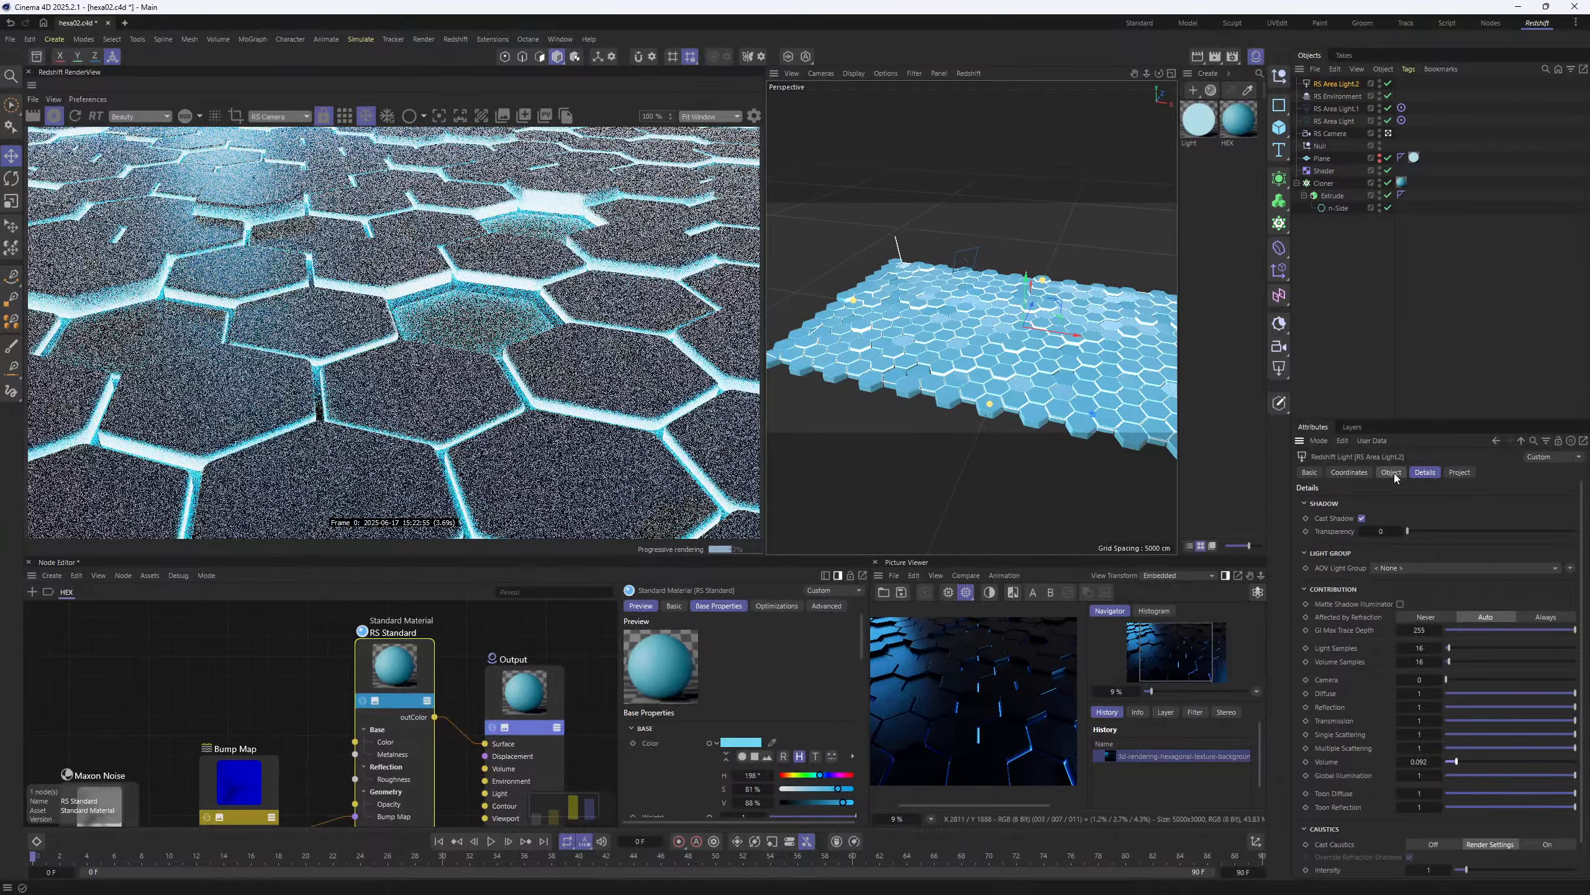
# - Dim RS Area Light.2 by setting its exposure to about -1.39 and its opacity to about 0.035
pyautogui.click(1391, 472)
pyautogui.moveTo(1472, 584); pyautogui.dragTo(1431, 585)
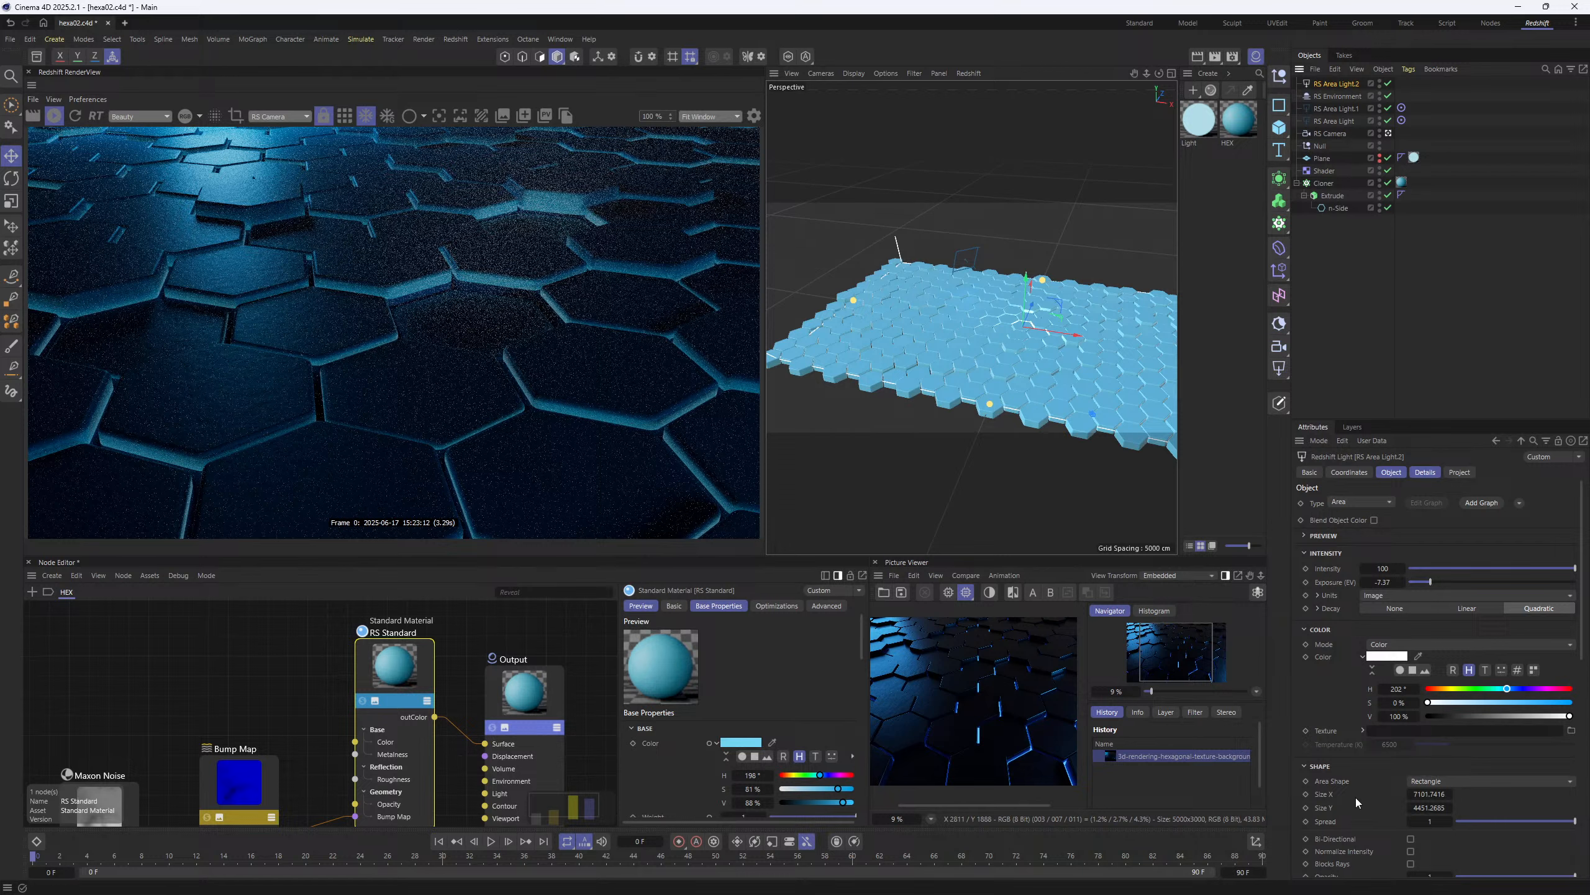
pyautogui.scroll(-3, 1355, 798)
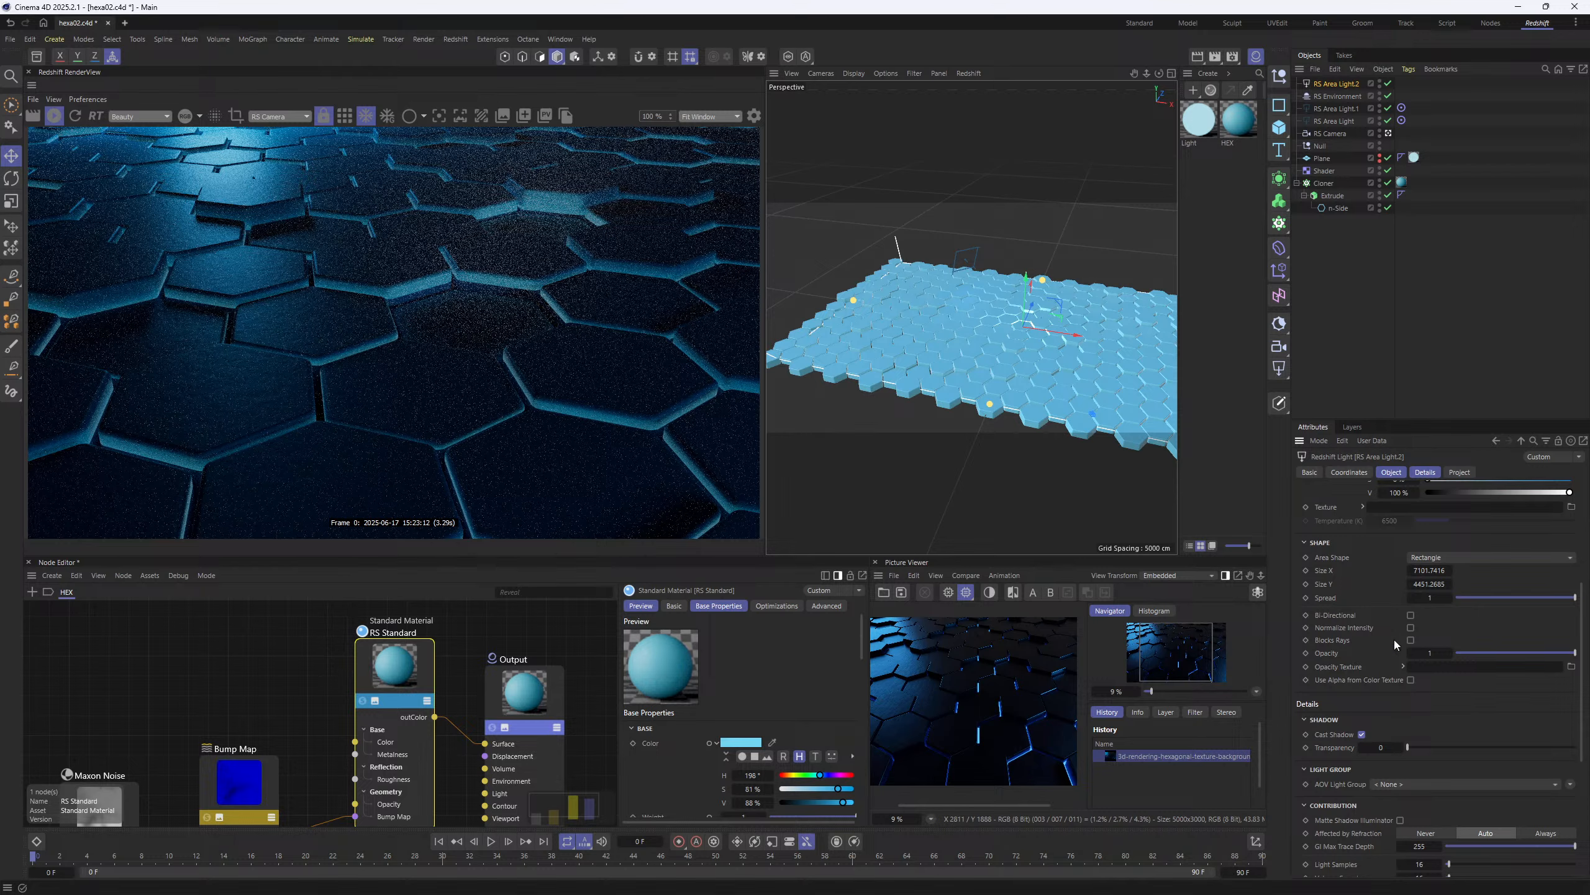
pyautogui.moveTo(1481, 651)
pyautogui.mouseDown()
pyautogui.moveTo(1446, 654)
pyautogui.moveTo(1462, 654)
pyautogui.mouseUp()
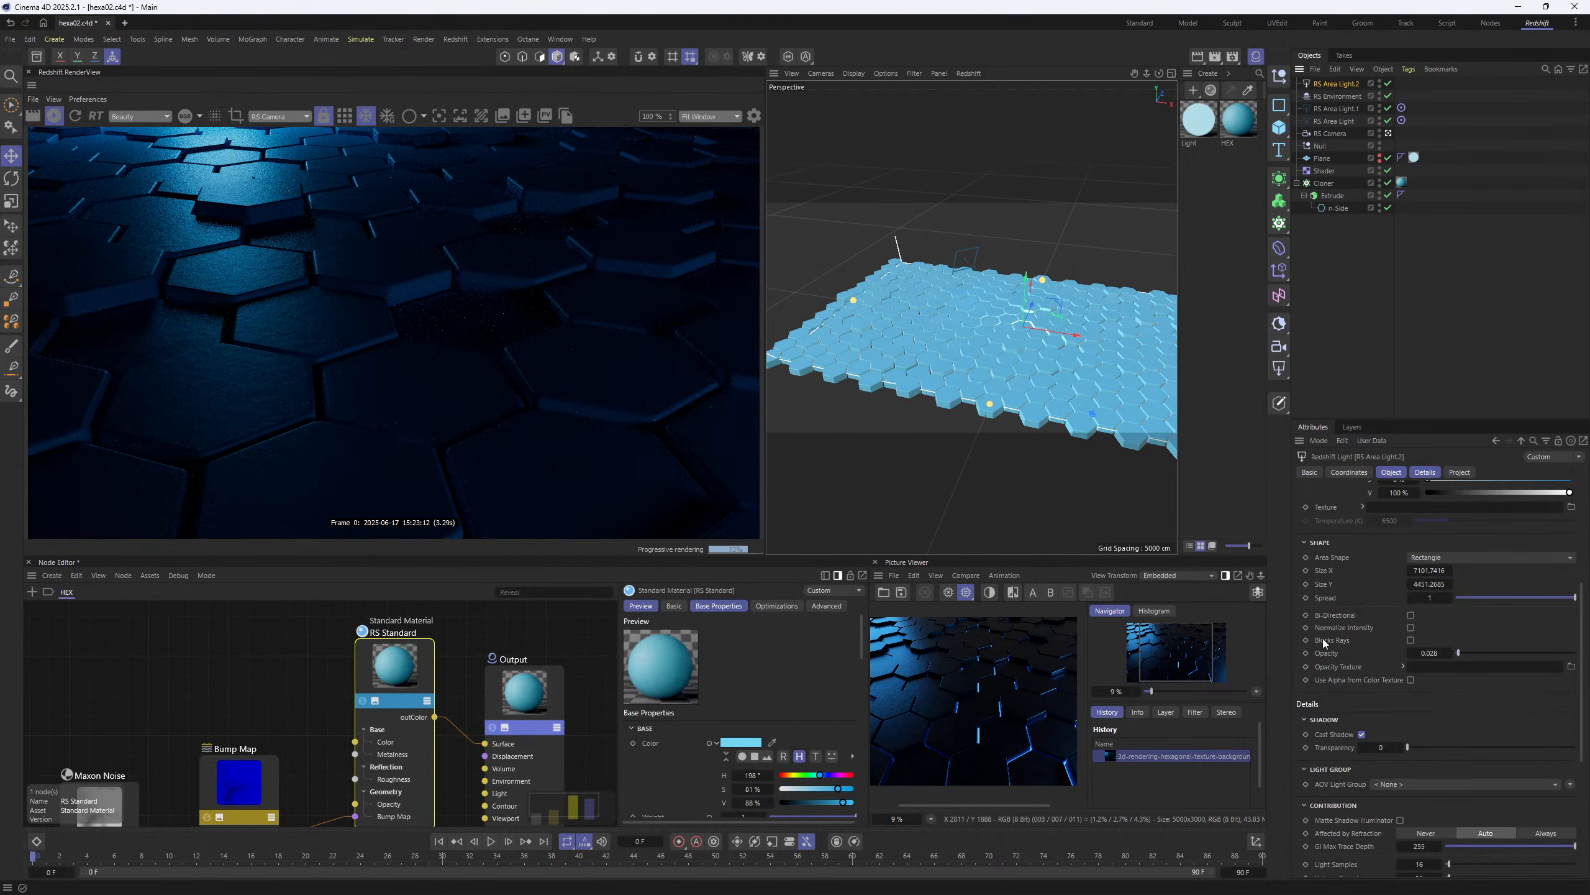
pyautogui.scroll(5, 1425, 569)
pyautogui.moveTo(1501, 581); pyautogui.dragTo(1479, 583)
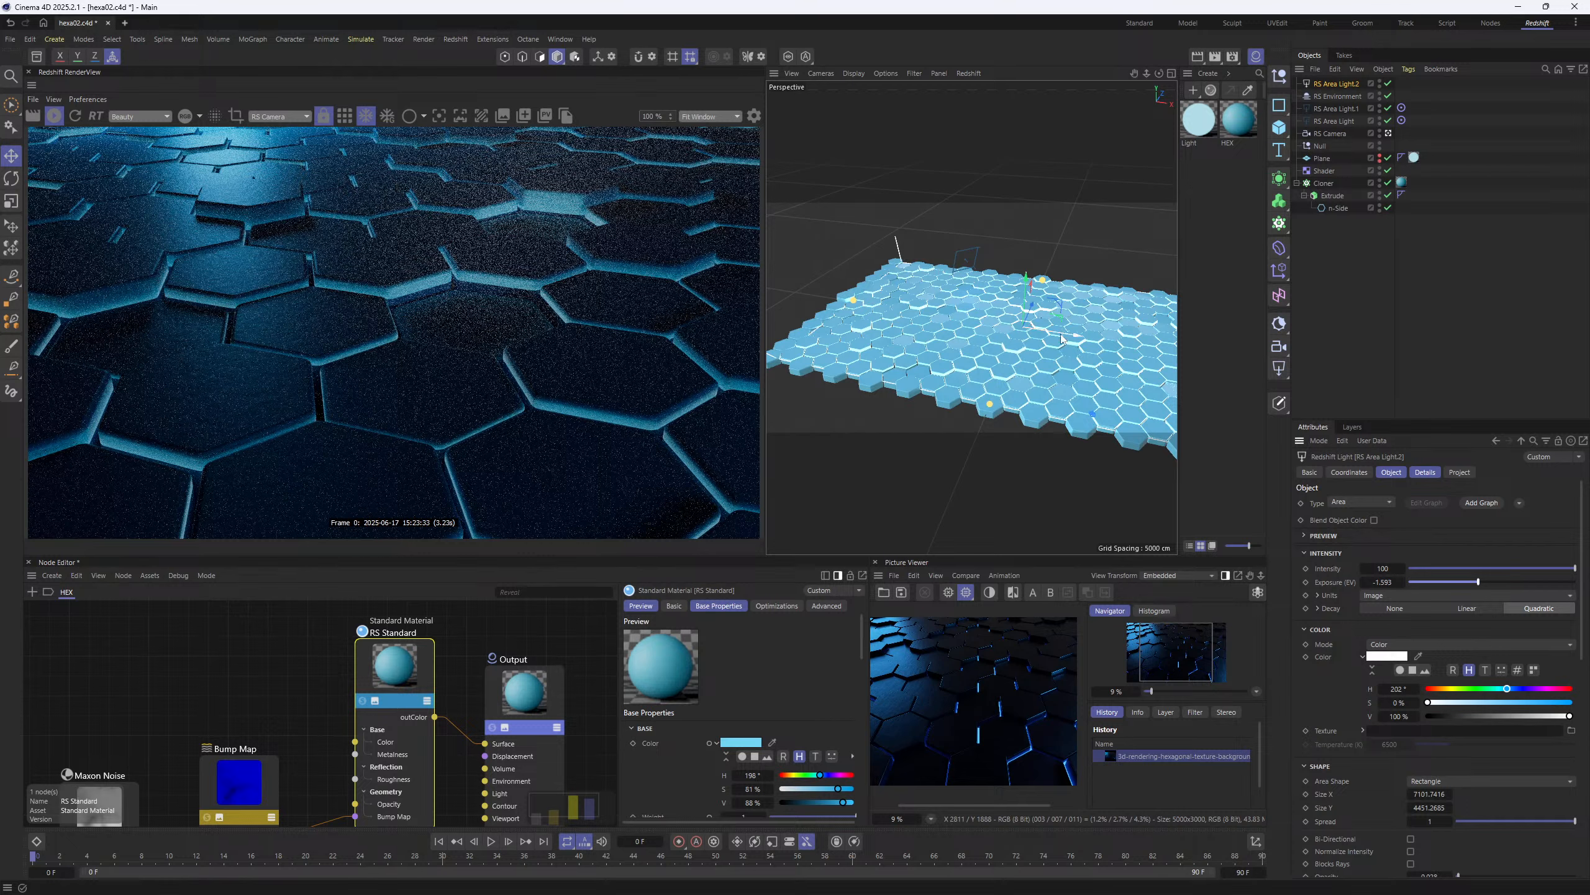
# - Raise the Volume contribution of RS Area Light.2 to 0.32 and preview the result with bucket rendering
pyautogui.scroll(-10, 1350, 697)
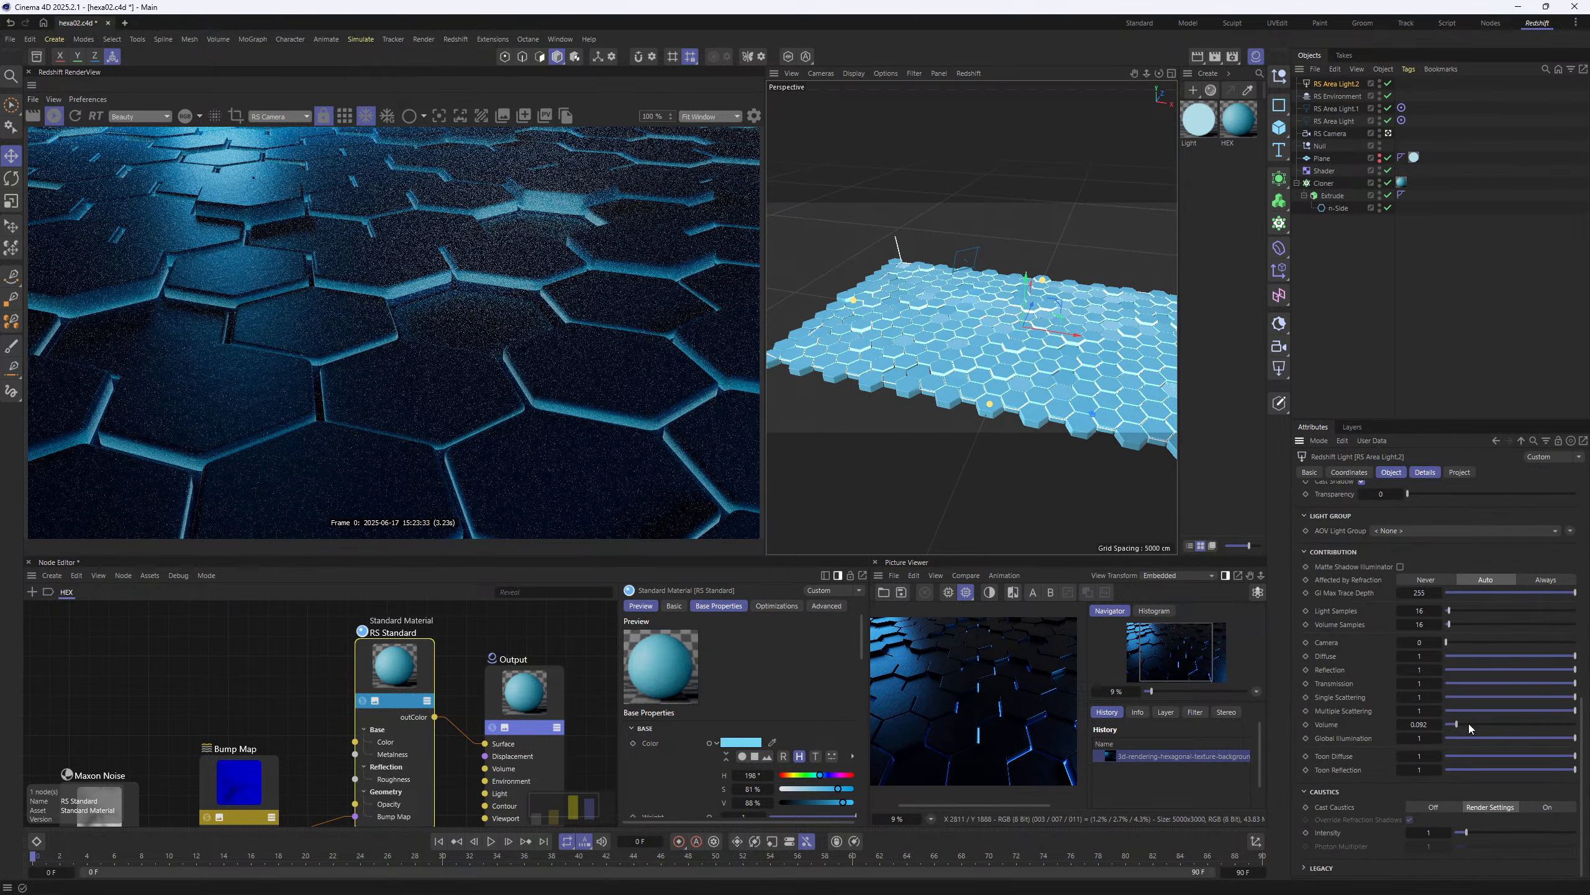
pyautogui.moveTo(1468, 724)
pyautogui.mouseDown()
pyautogui.moveTo(1509, 725)
pyautogui.moveTo(1481, 724)
pyautogui.mouseUp()
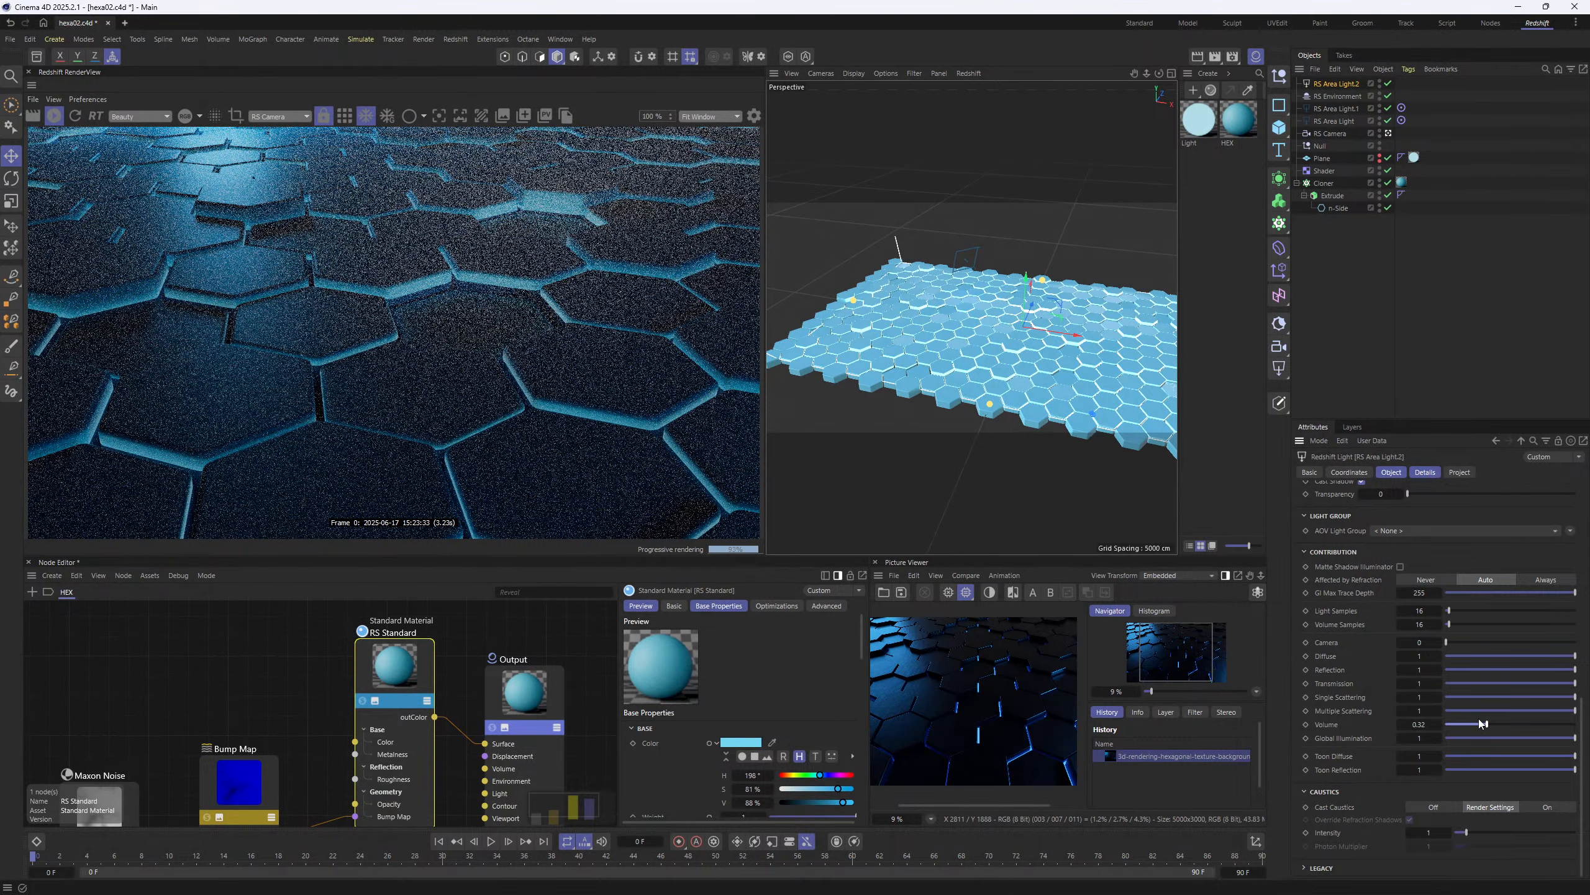
pyautogui.click(344, 116)
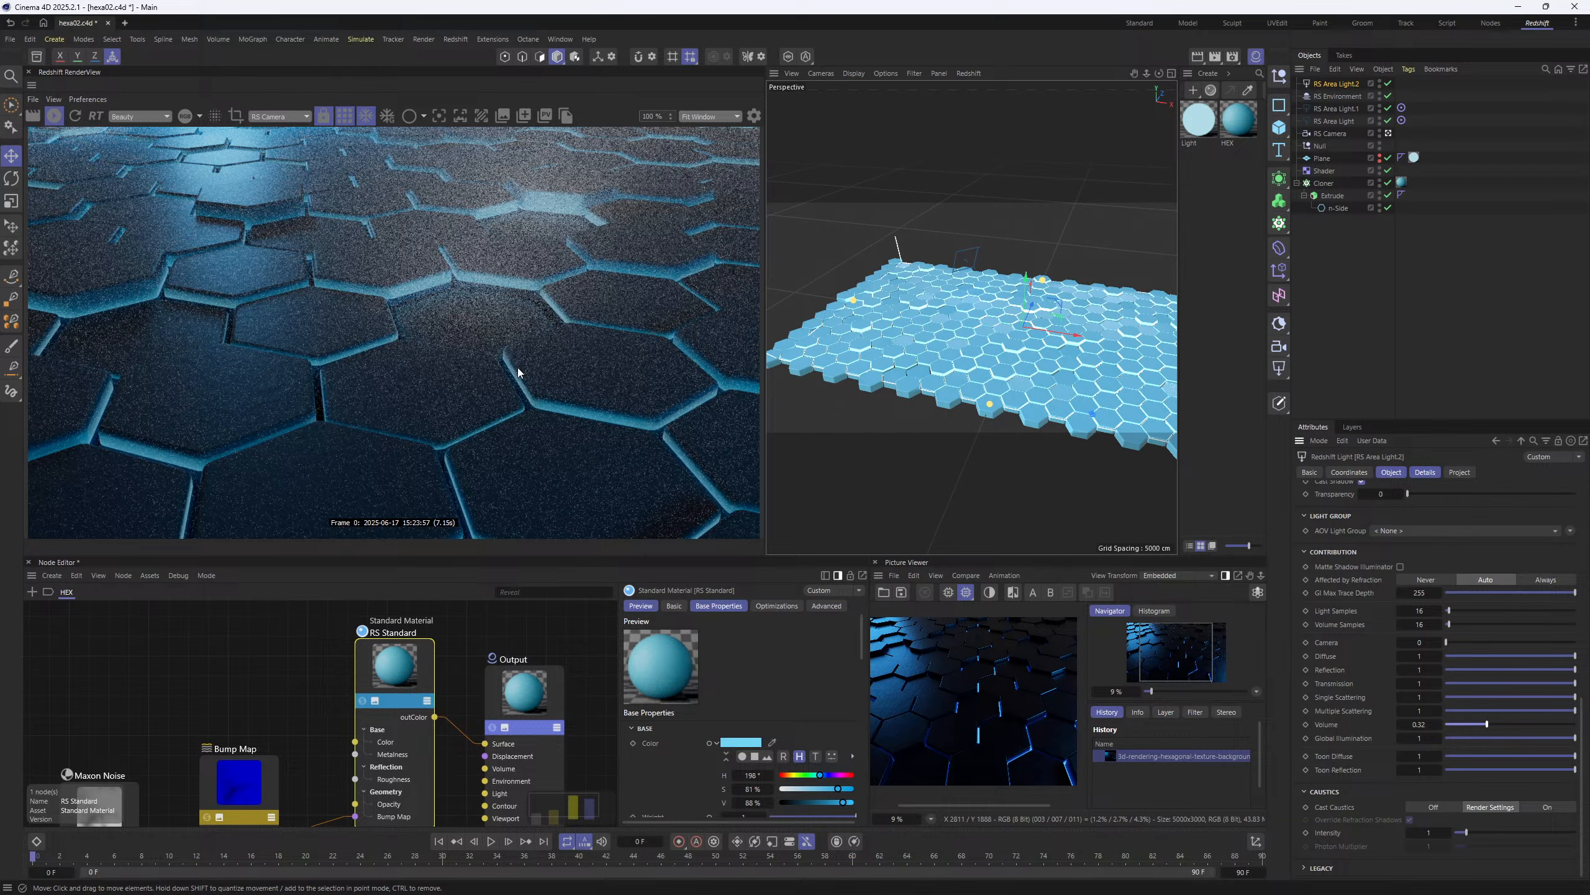
pyautogui.click(344, 117)
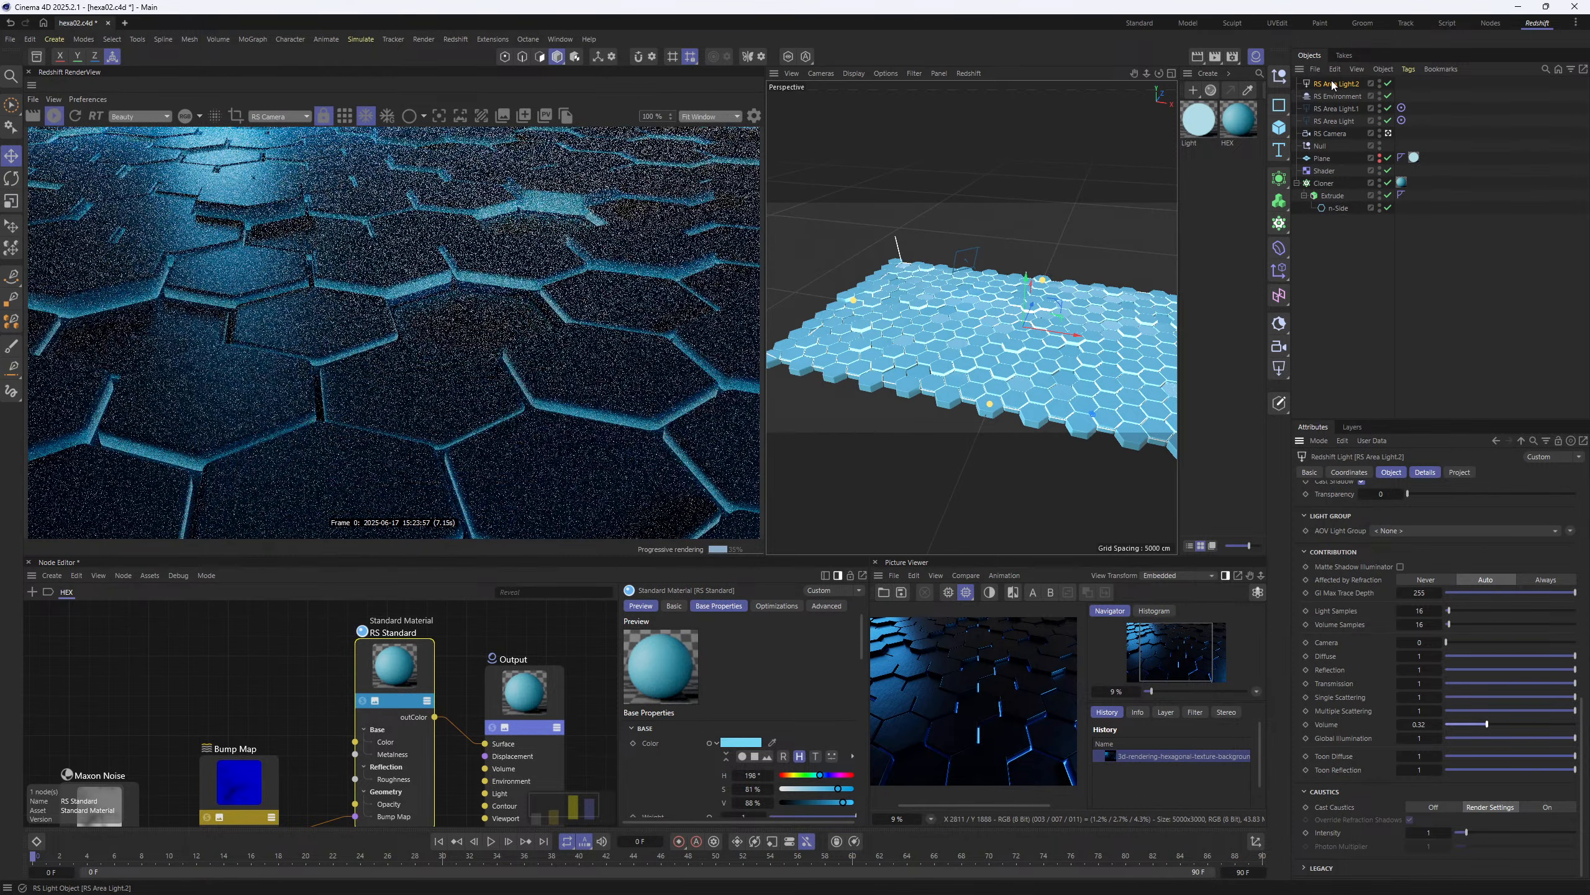
# - Delete RS Area Light.2 and the RS Environment object from the scene
pyautogui.press('Delete')
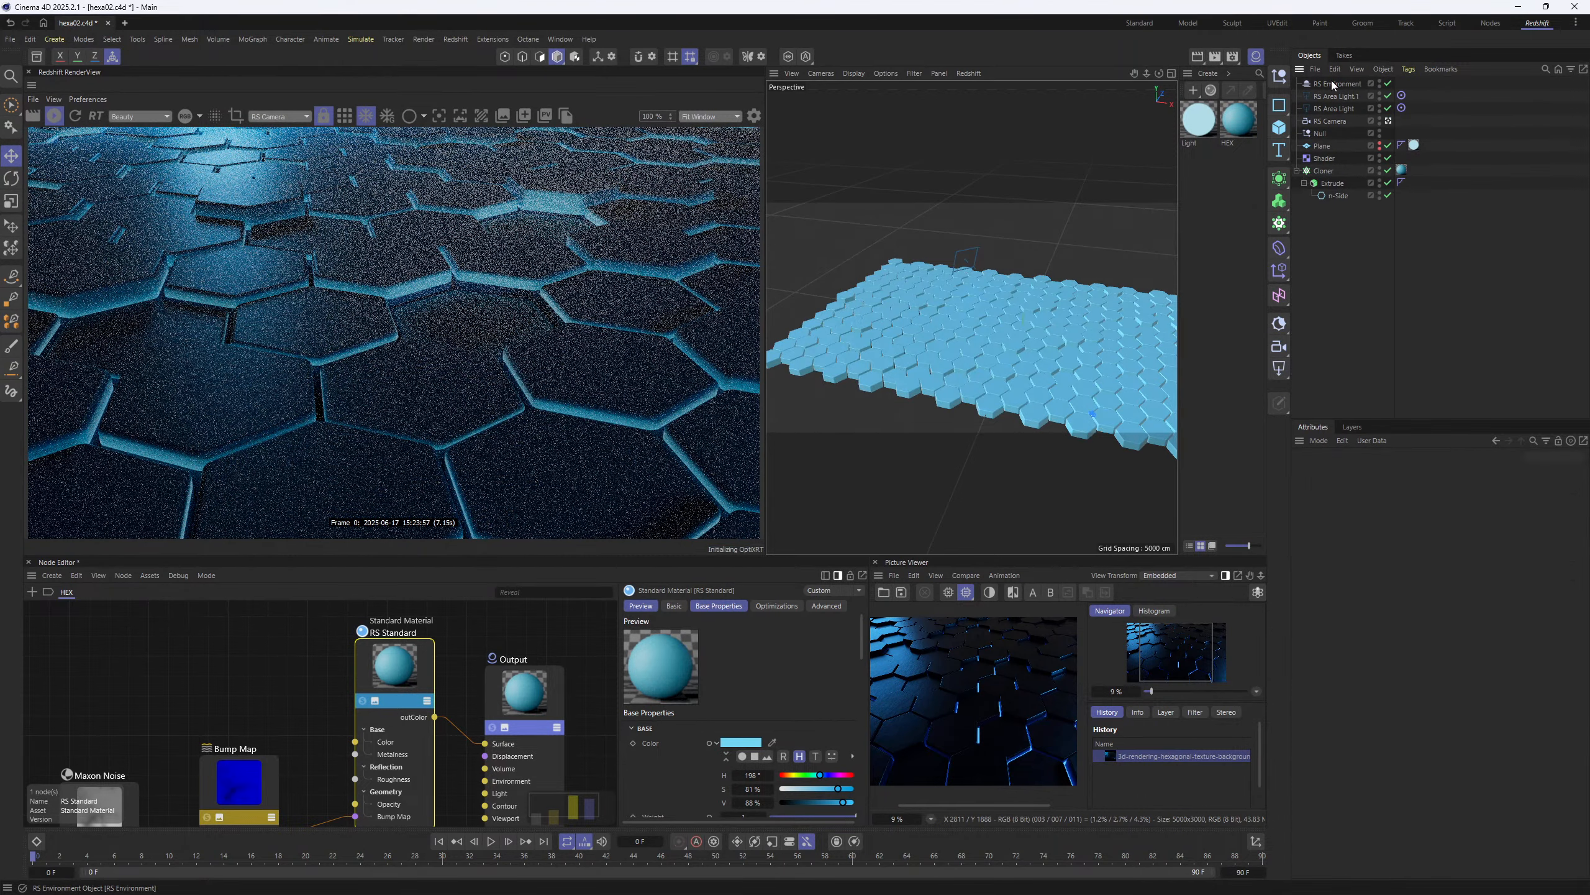
pyautogui.click(1342, 85)
pyautogui.press('Delete')
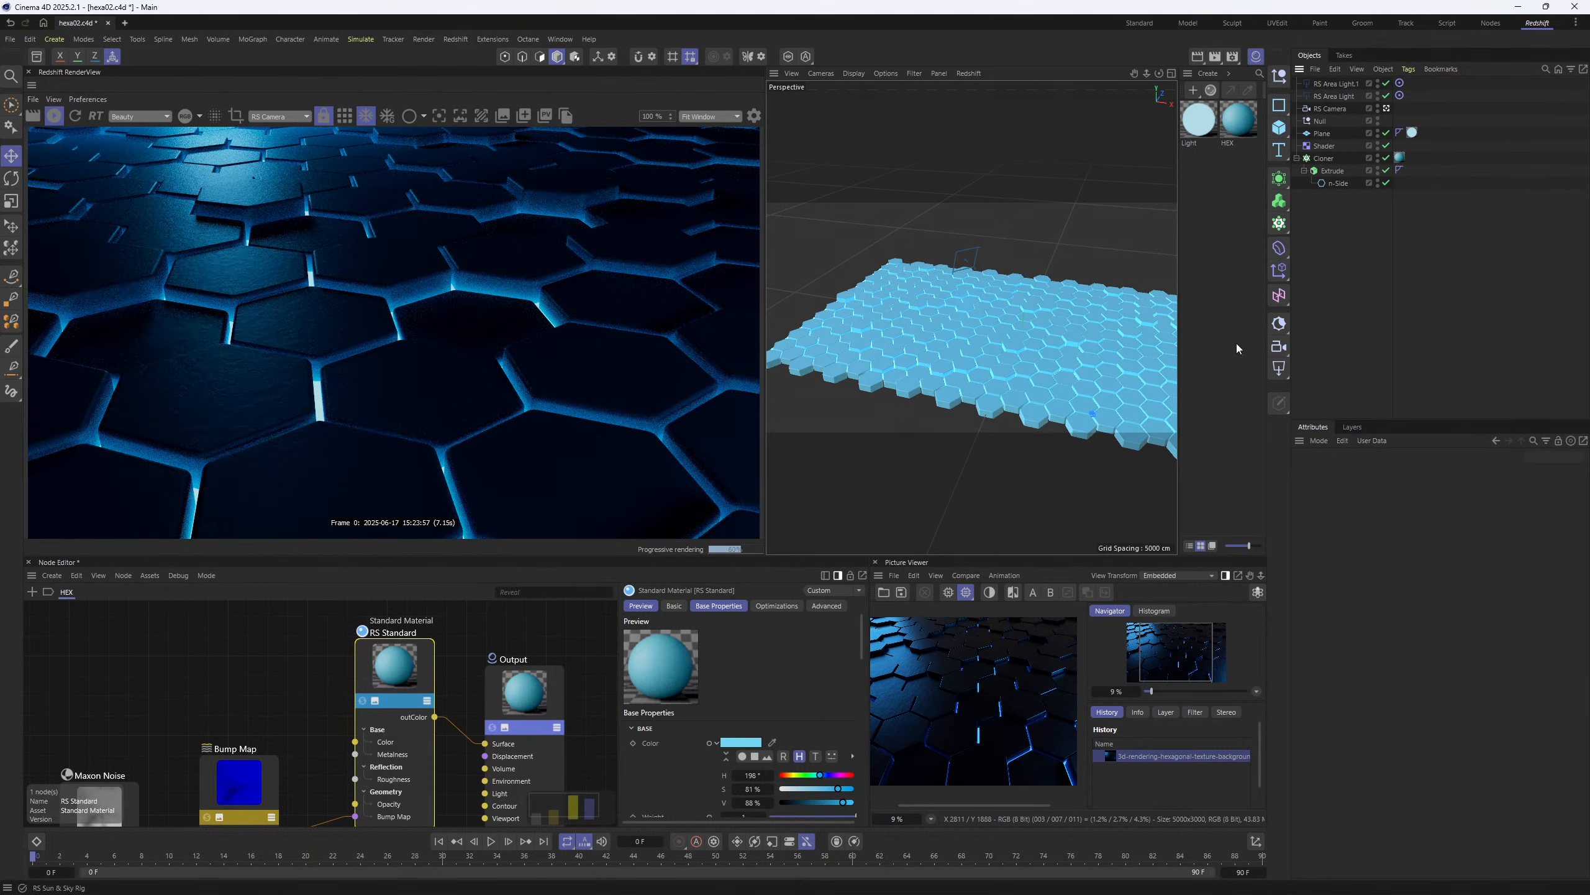
# - Show the render view's post-effect settings at full width and enable Bloom with a threshold of about 0.89
pyautogui.click(757, 117)
pyautogui.moveTo(765, 159); pyautogui.dragTo(934, 164)
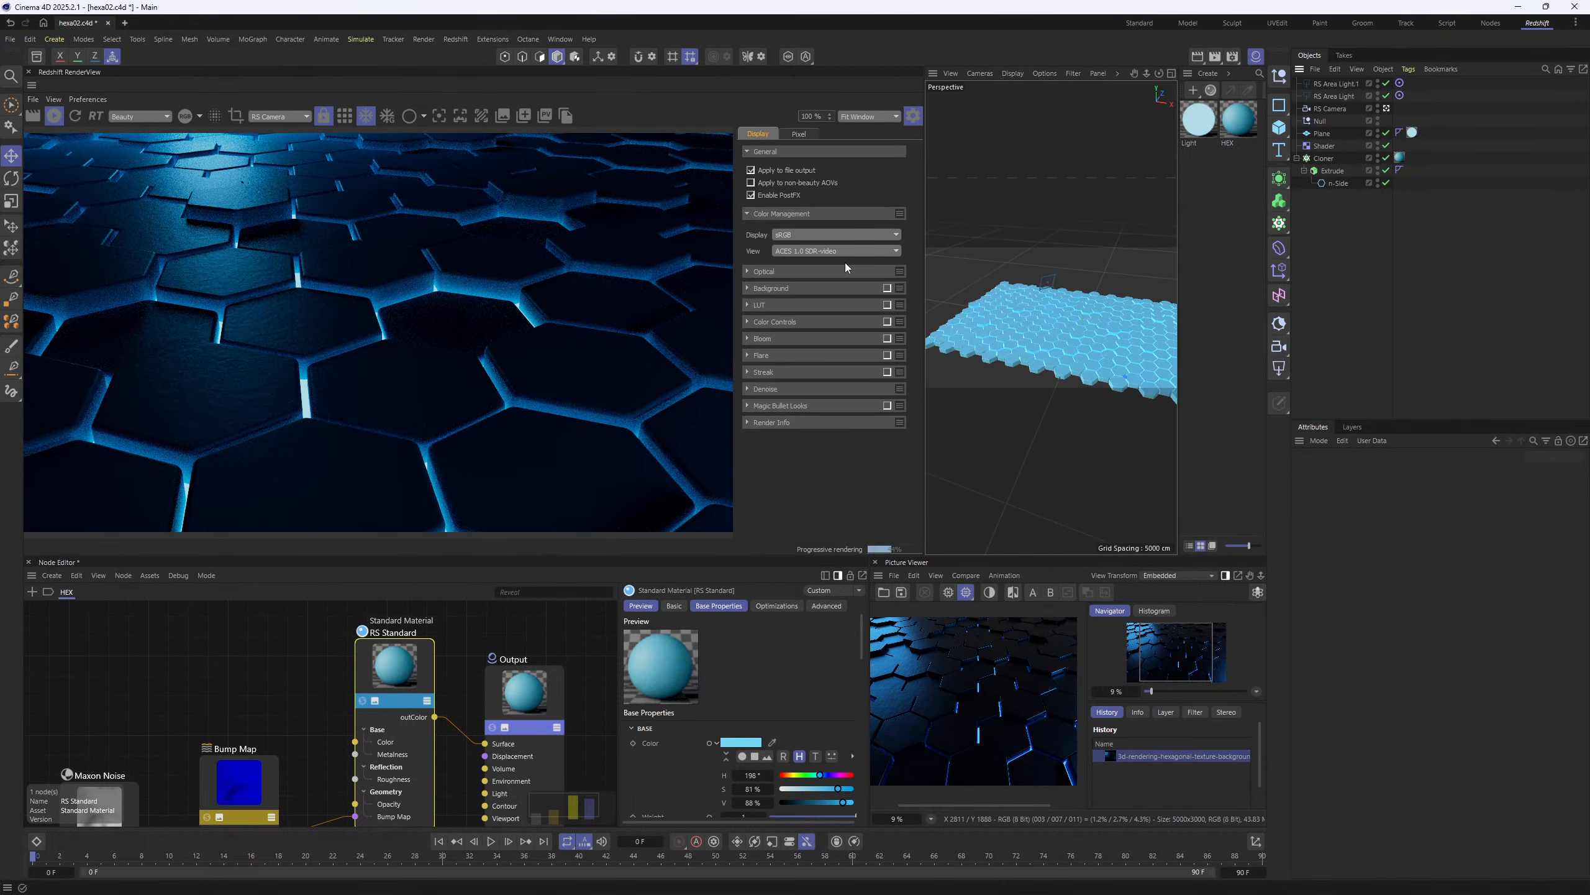
pyautogui.click(748, 339)
pyautogui.click(888, 339)
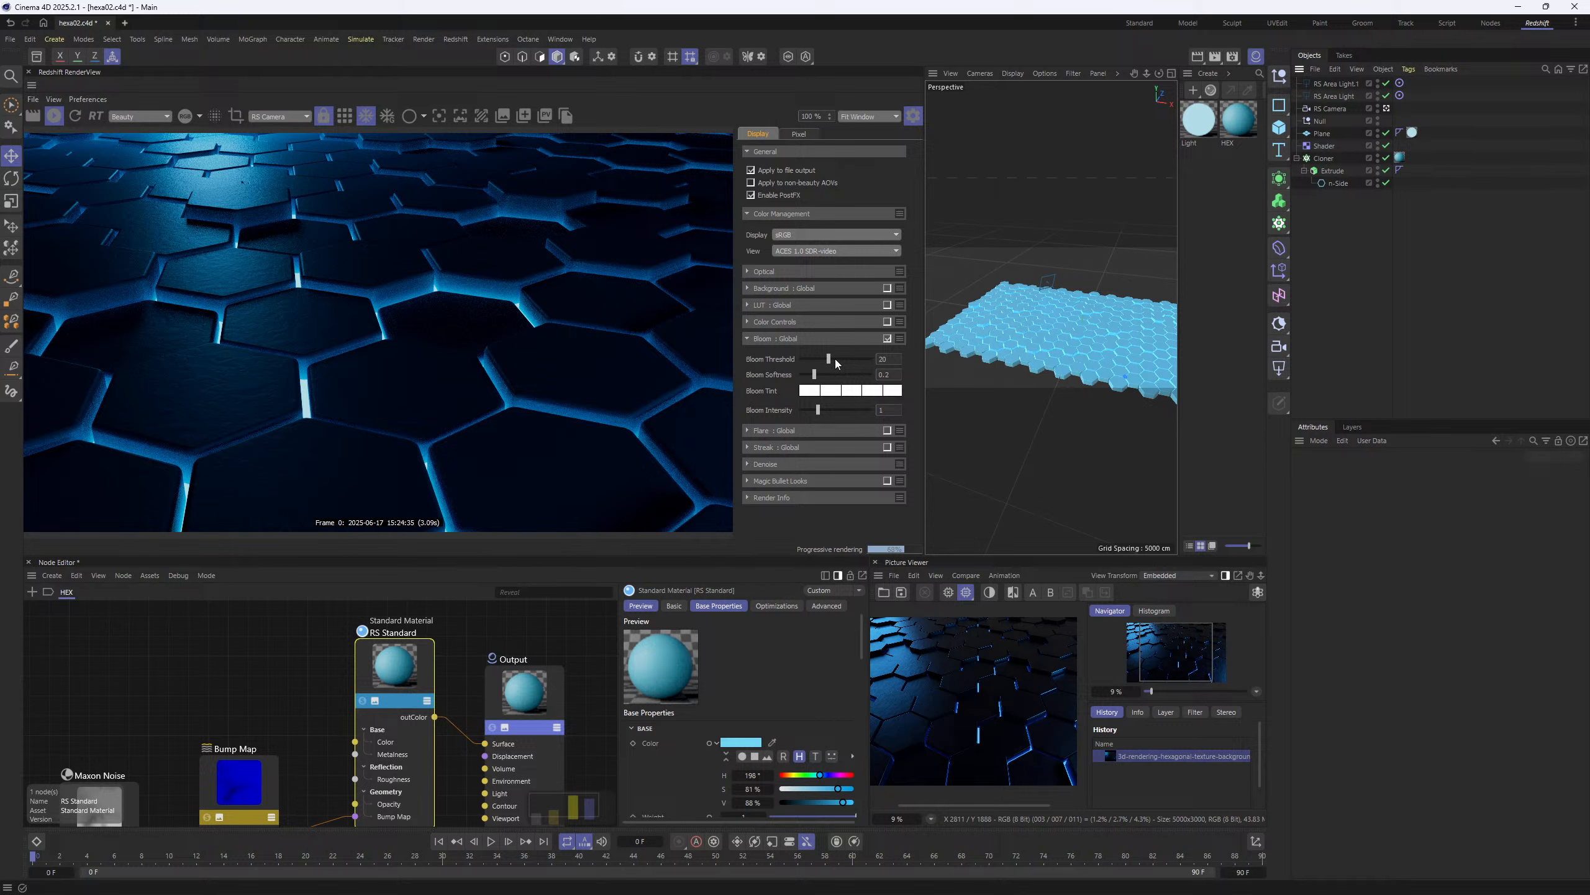
pyautogui.moveTo(813, 362); pyautogui.dragTo(802, 363)
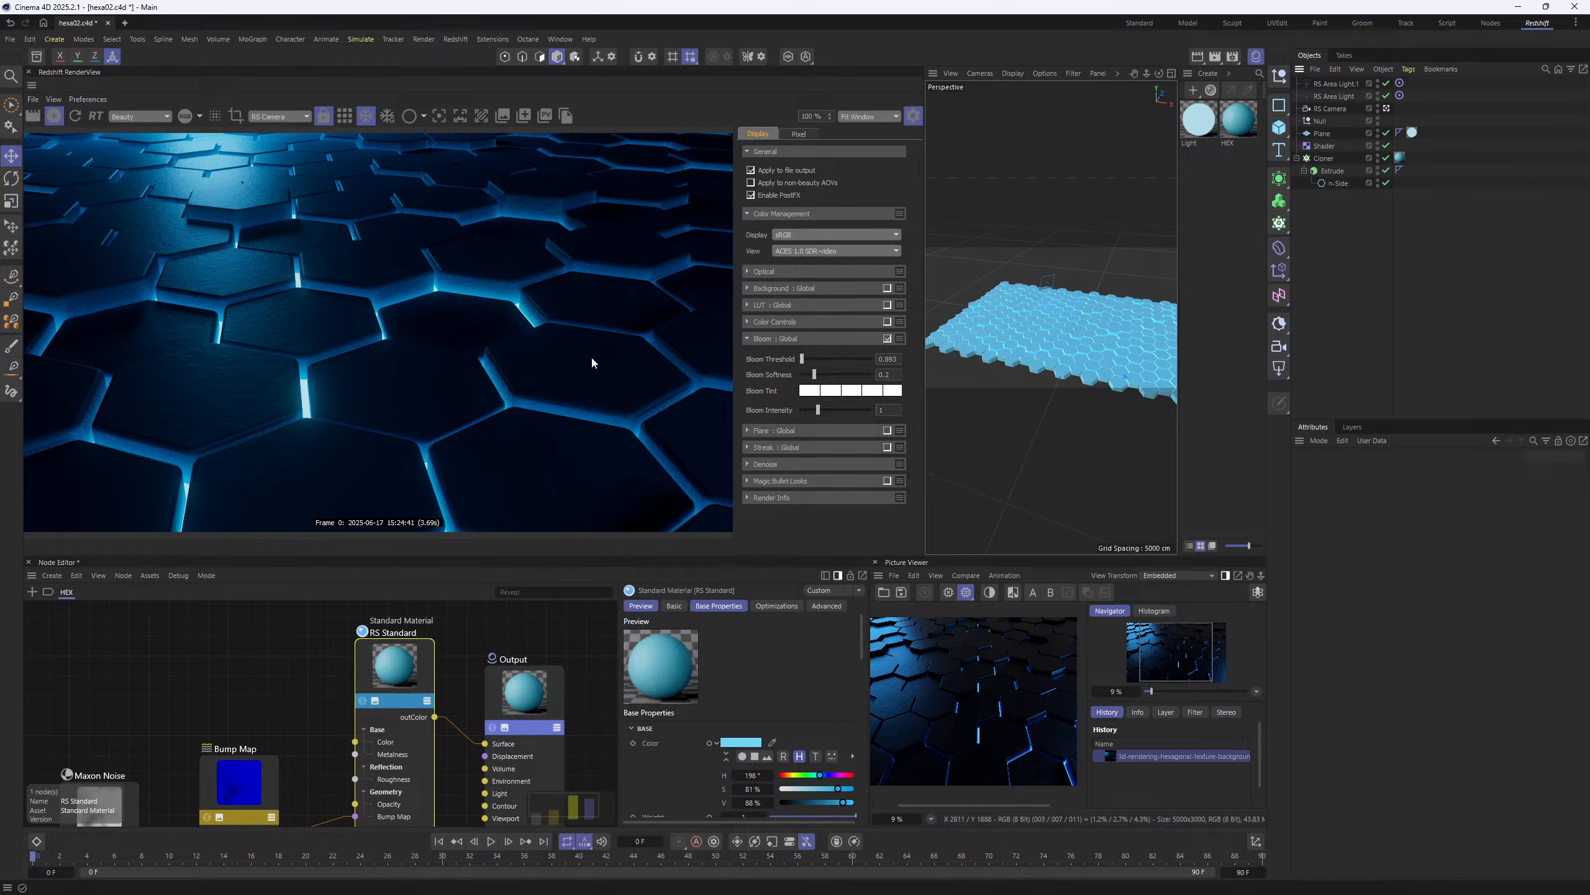
# - Set the emission weight of the Light material to 4
pyautogui.click(1183, 131)
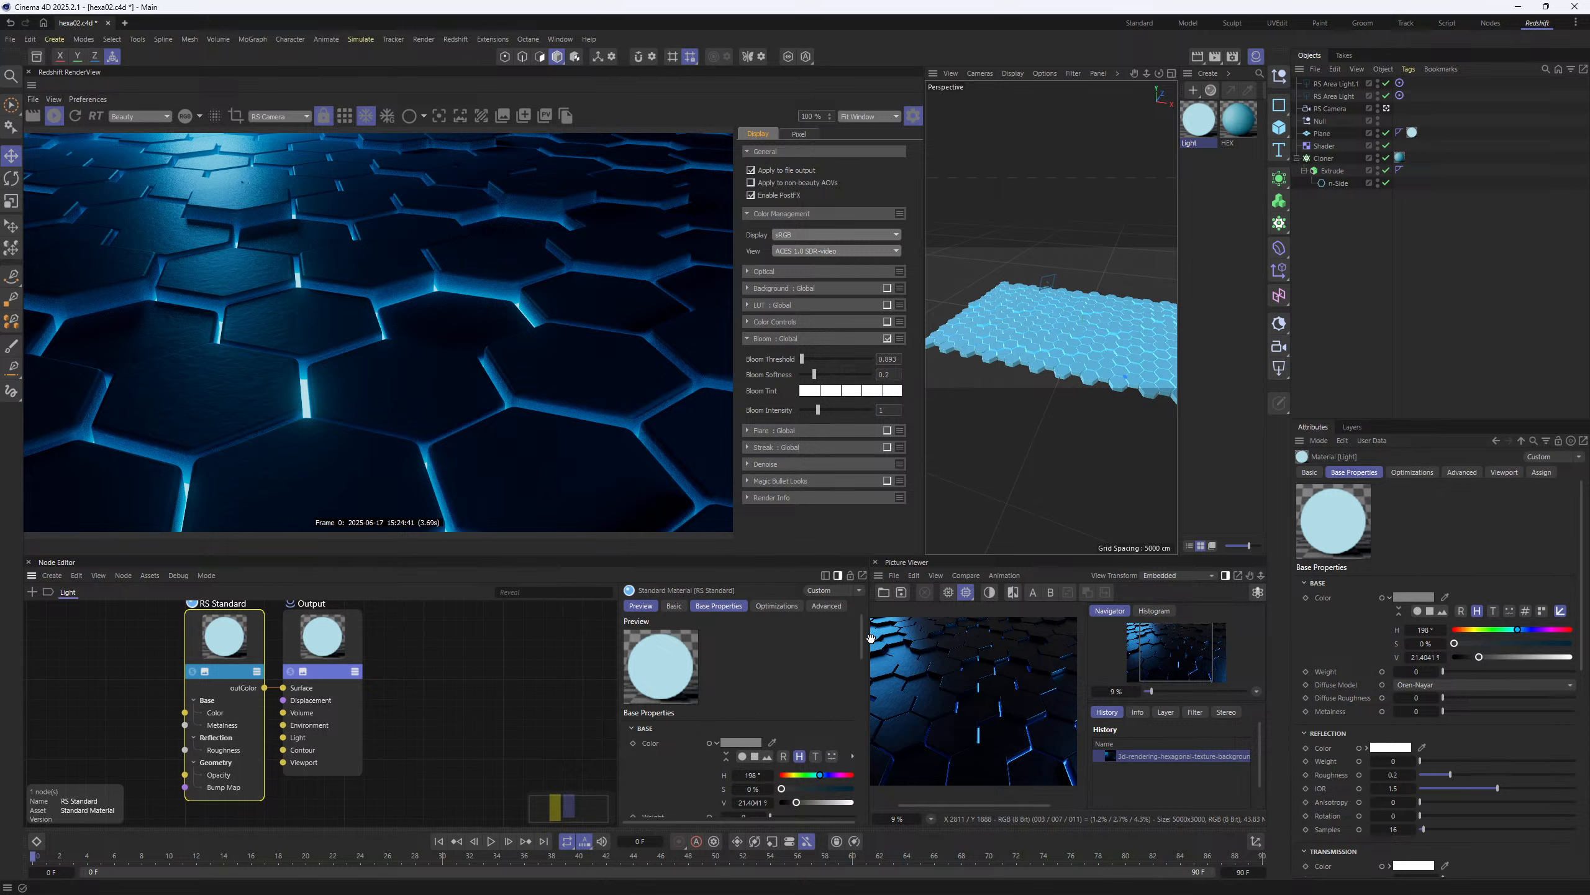
pyautogui.moveTo(862, 646); pyautogui.dragTo(855, 787)
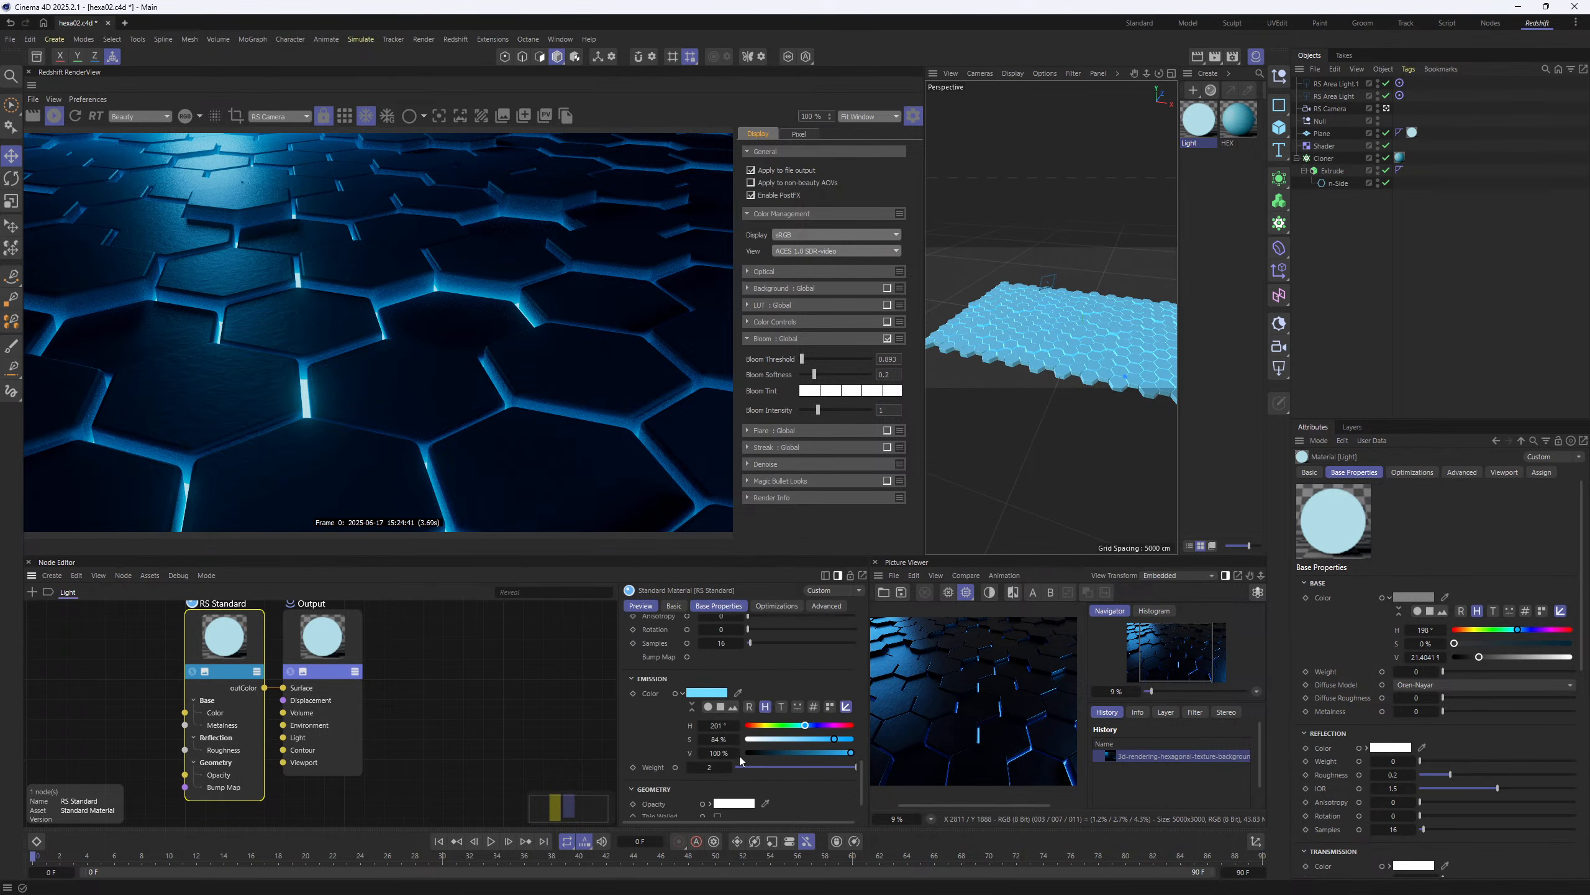
pyautogui.doubleClick(711, 768)
pyautogui.write('4')
pyautogui.press('Return')
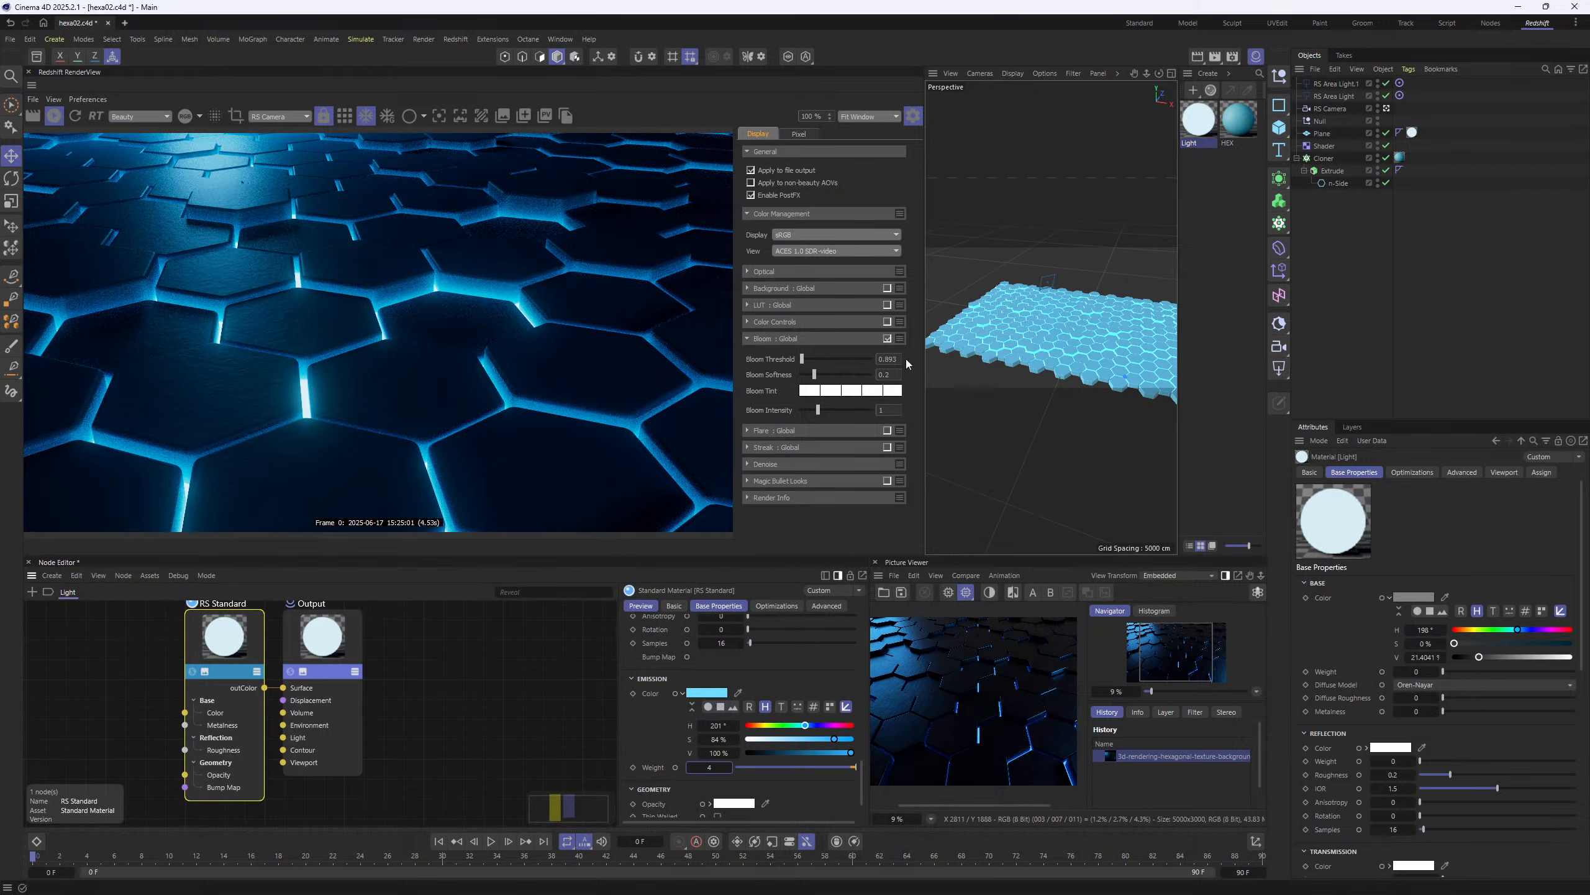
# - Set the Bloom threshold to about 1.34 and its intensity to about 2.11, and enable Flare with a threshold of about 0.87
pyautogui.moveTo(802, 360); pyautogui.dragTo(839, 409)
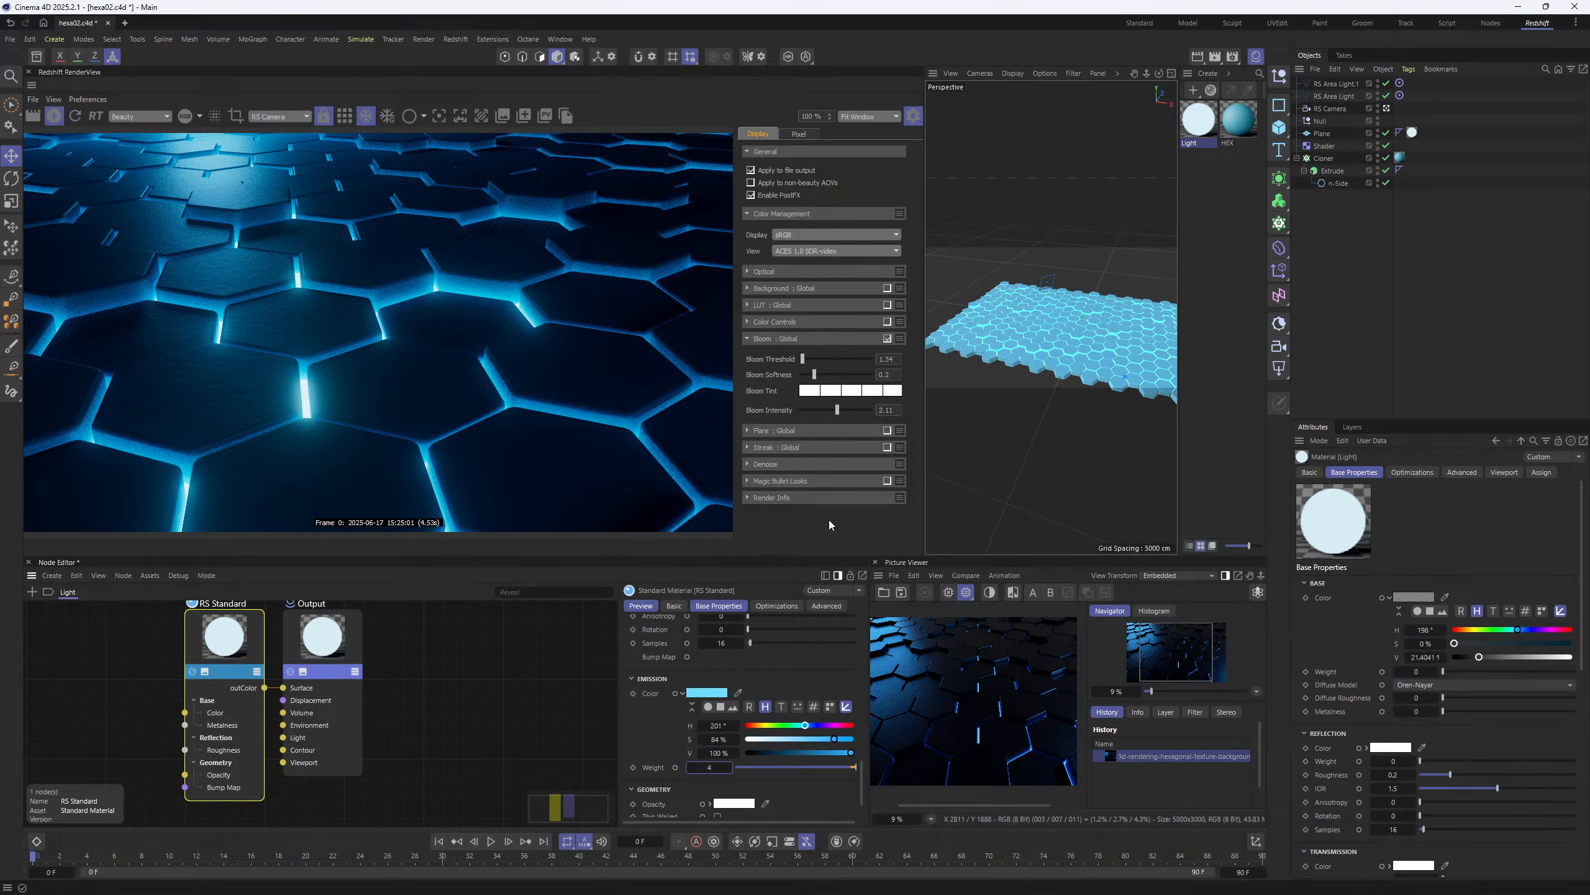
pyautogui.click(747, 431)
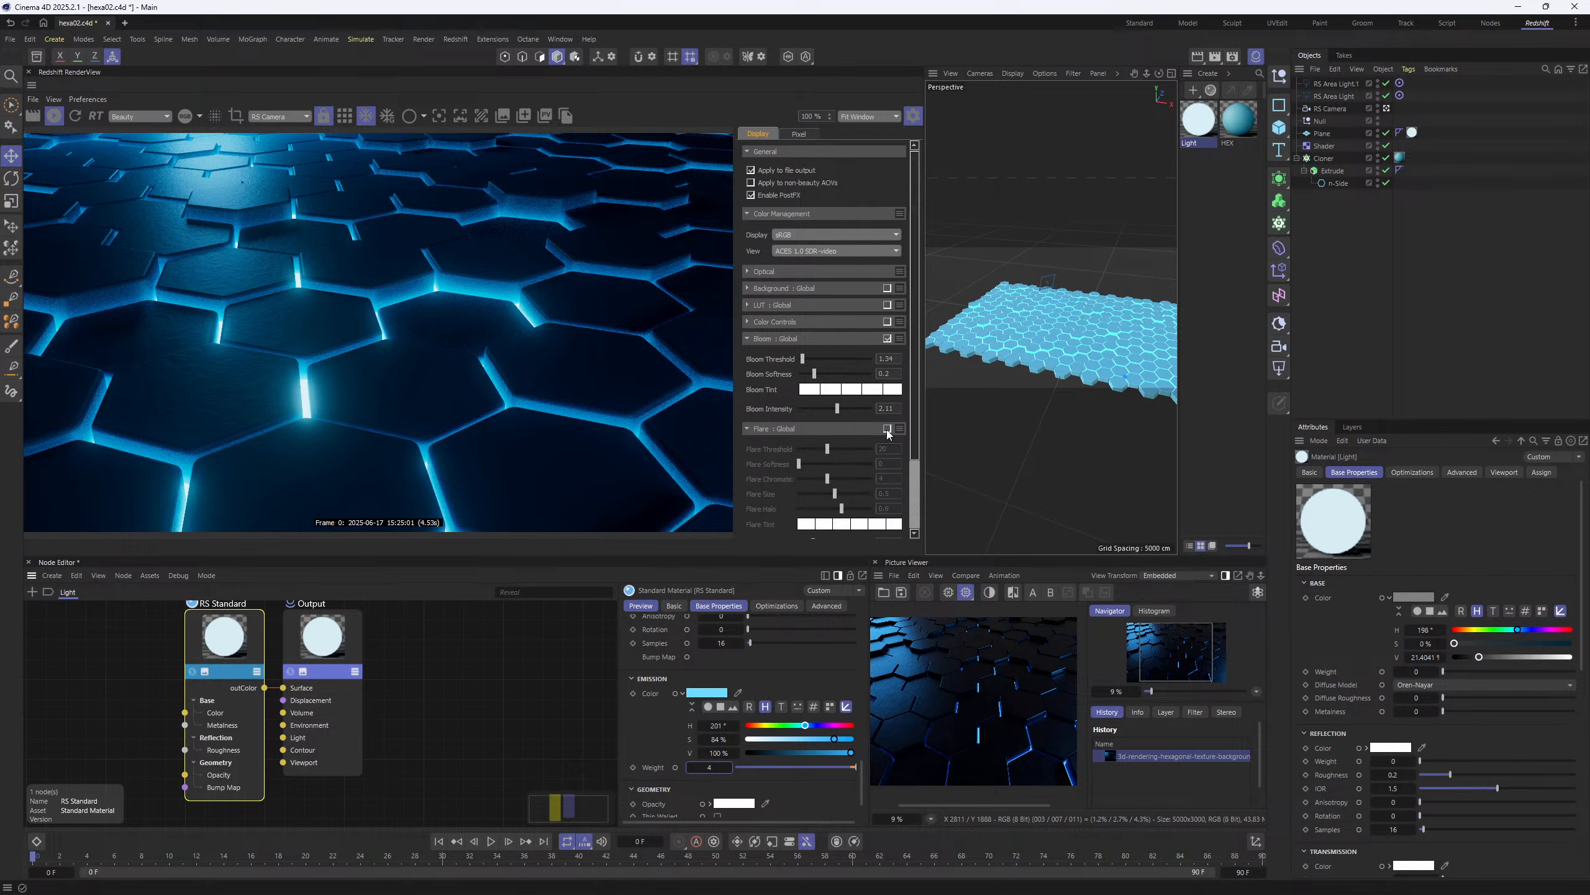
pyautogui.click(887, 429)
pyautogui.moveTo(826, 452); pyautogui.dragTo(802, 455)
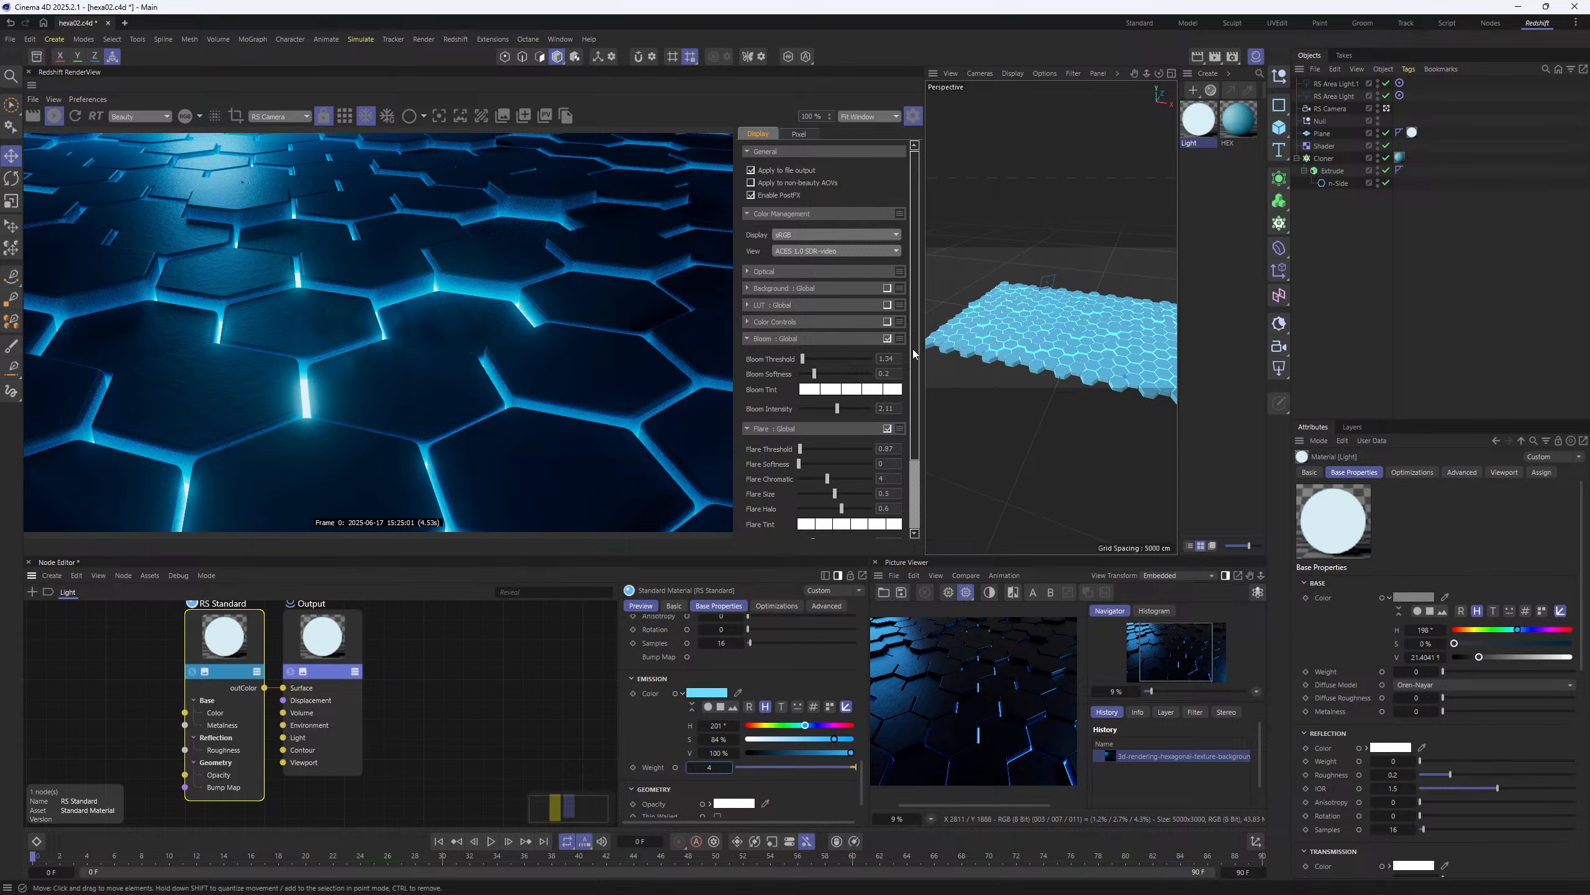
# - Open the Streak post-effect settings
pyautogui.moveTo(917, 445); pyautogui.dragTo(912, 534)
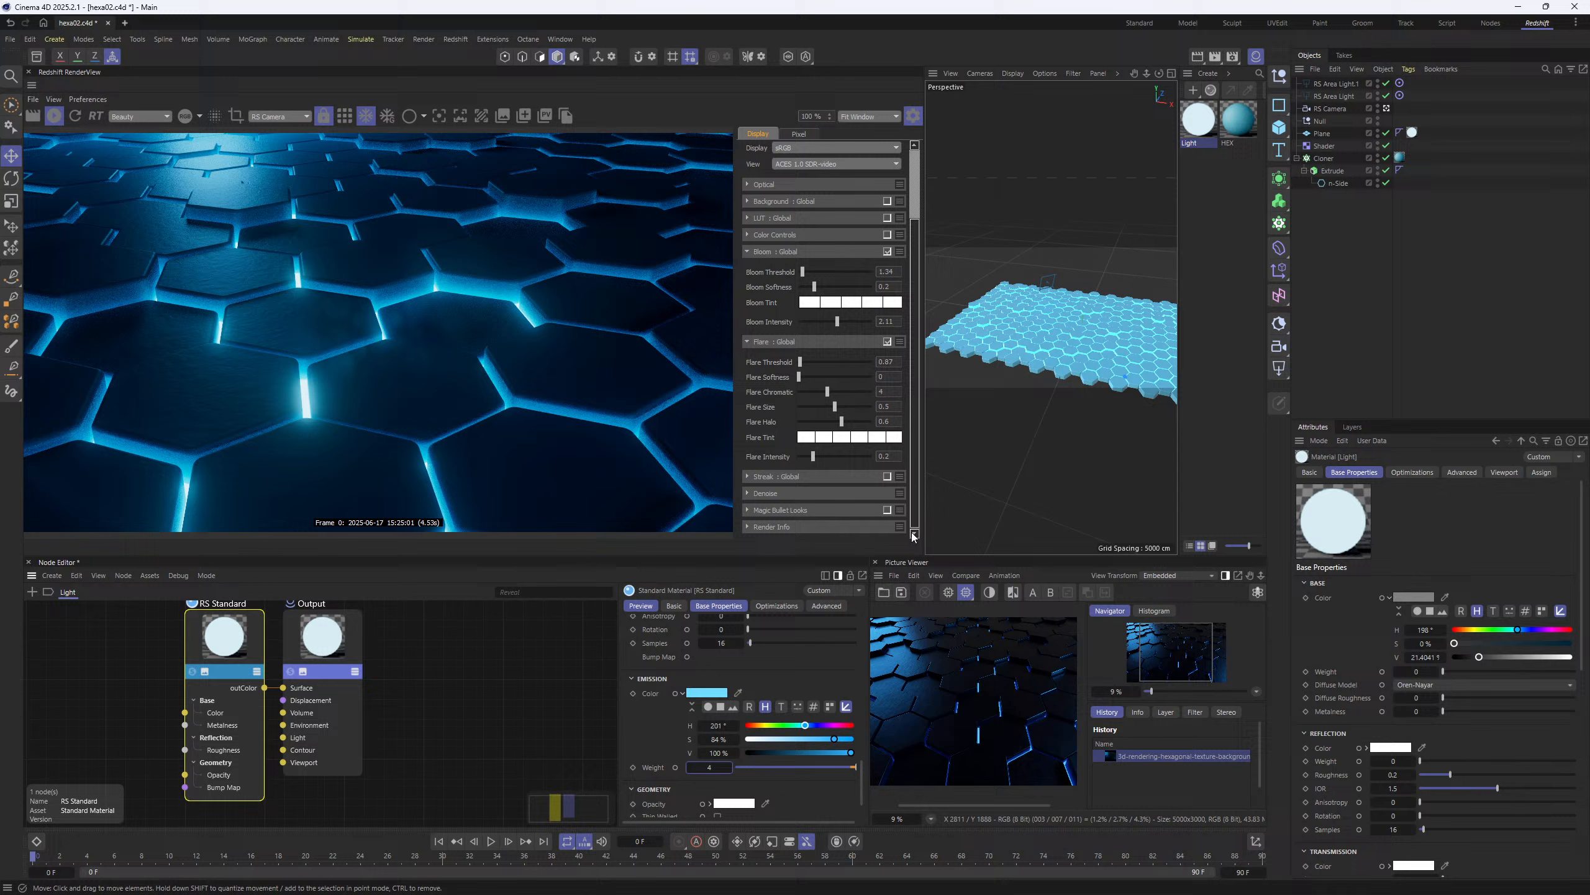
pyautogui.click(747, 476)
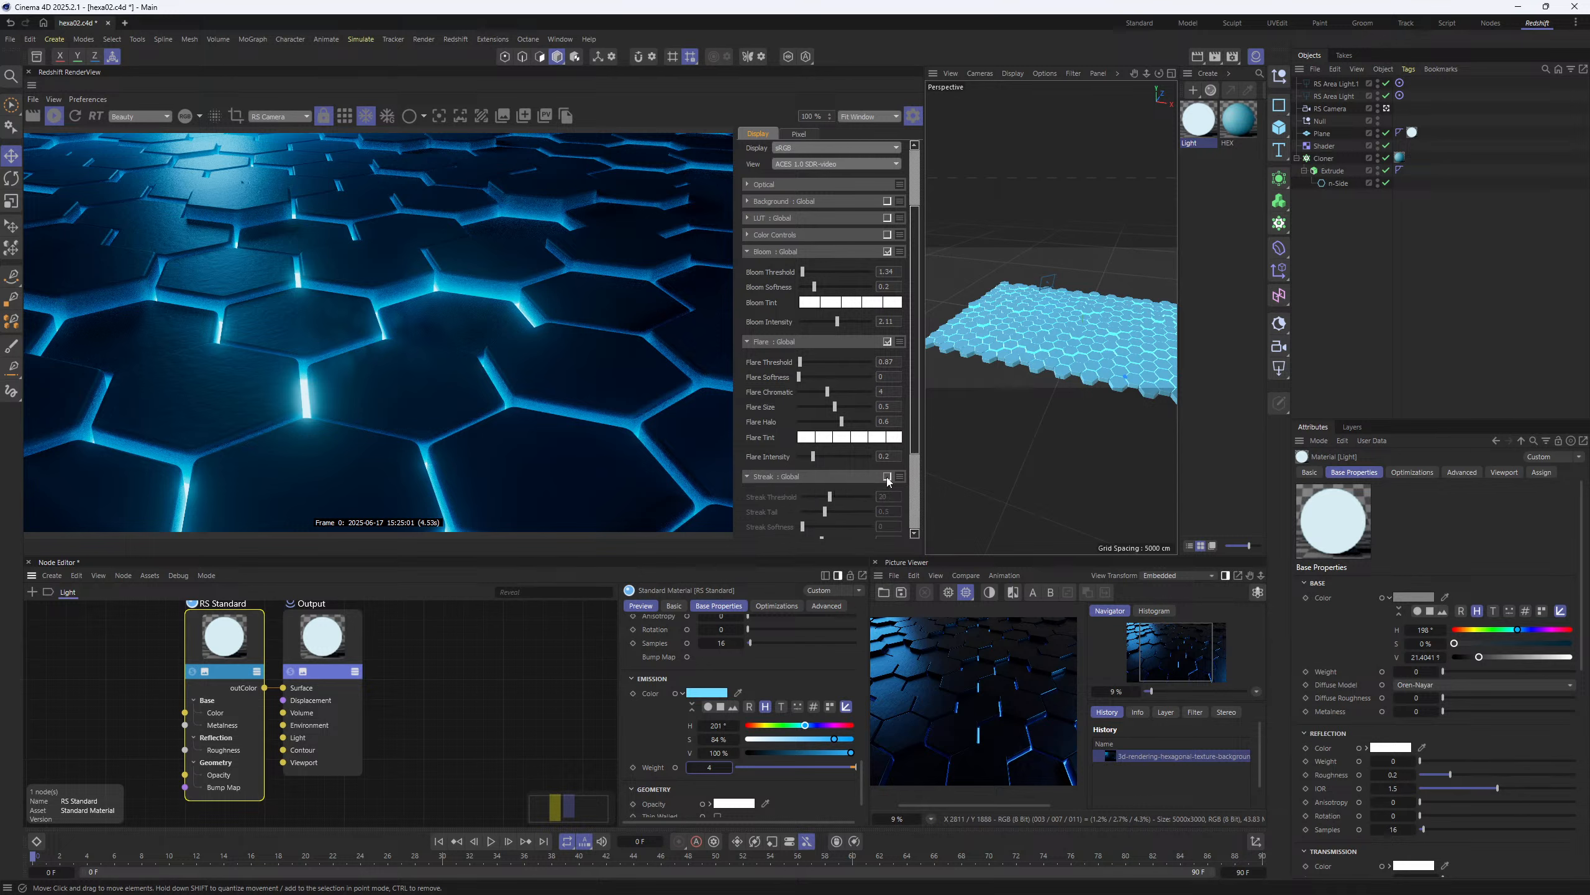
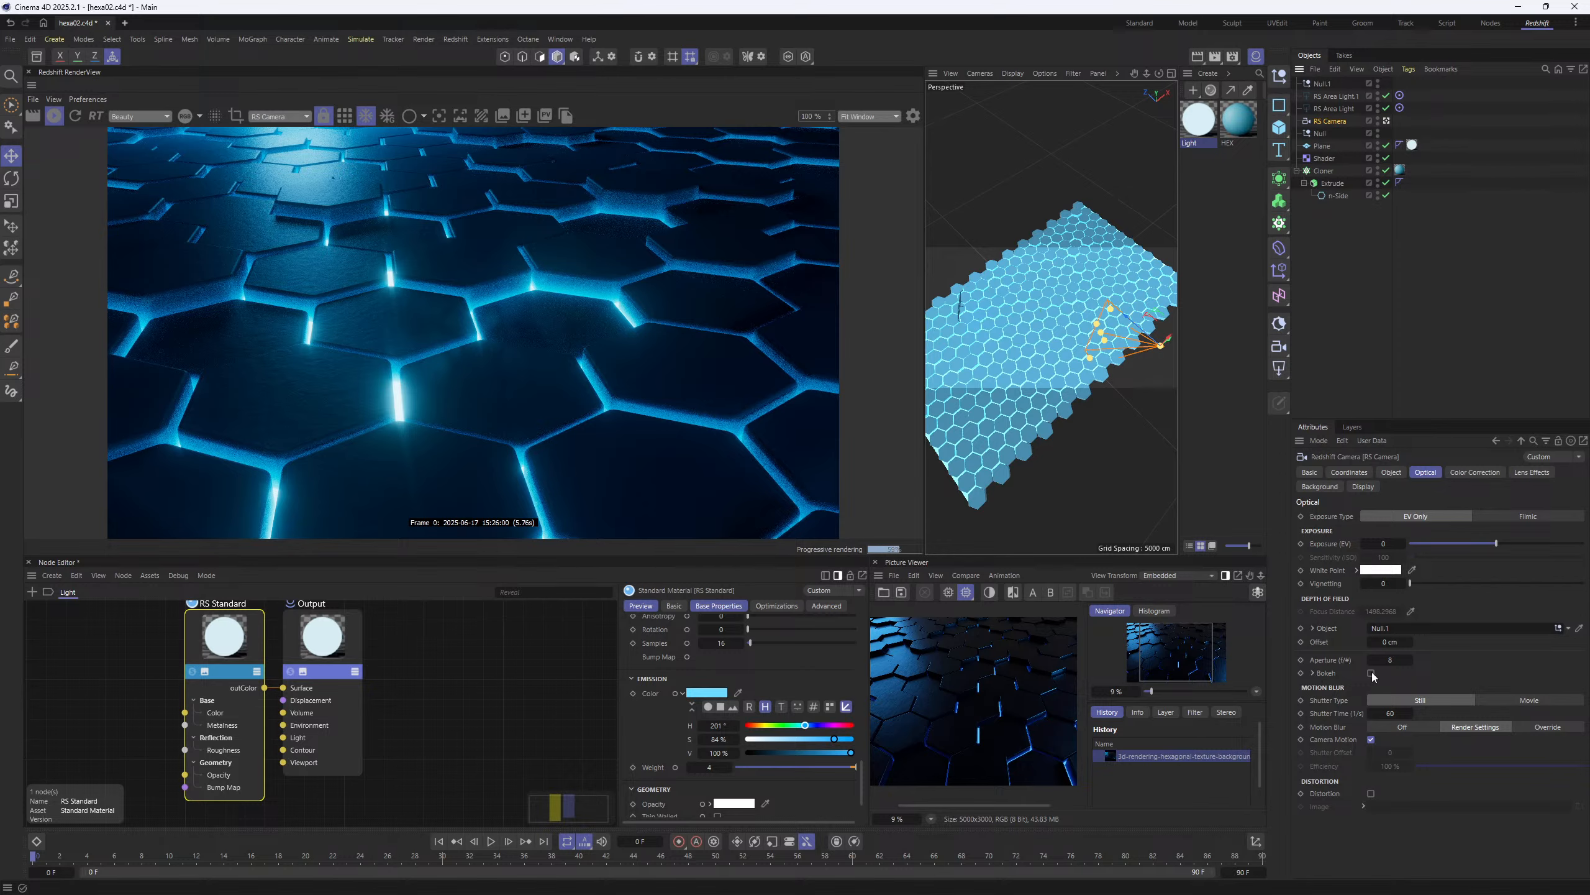
# - Enable Bokeh on the RS Camera and set its aperture to 0.06
pyautogui.click(1371, 673)
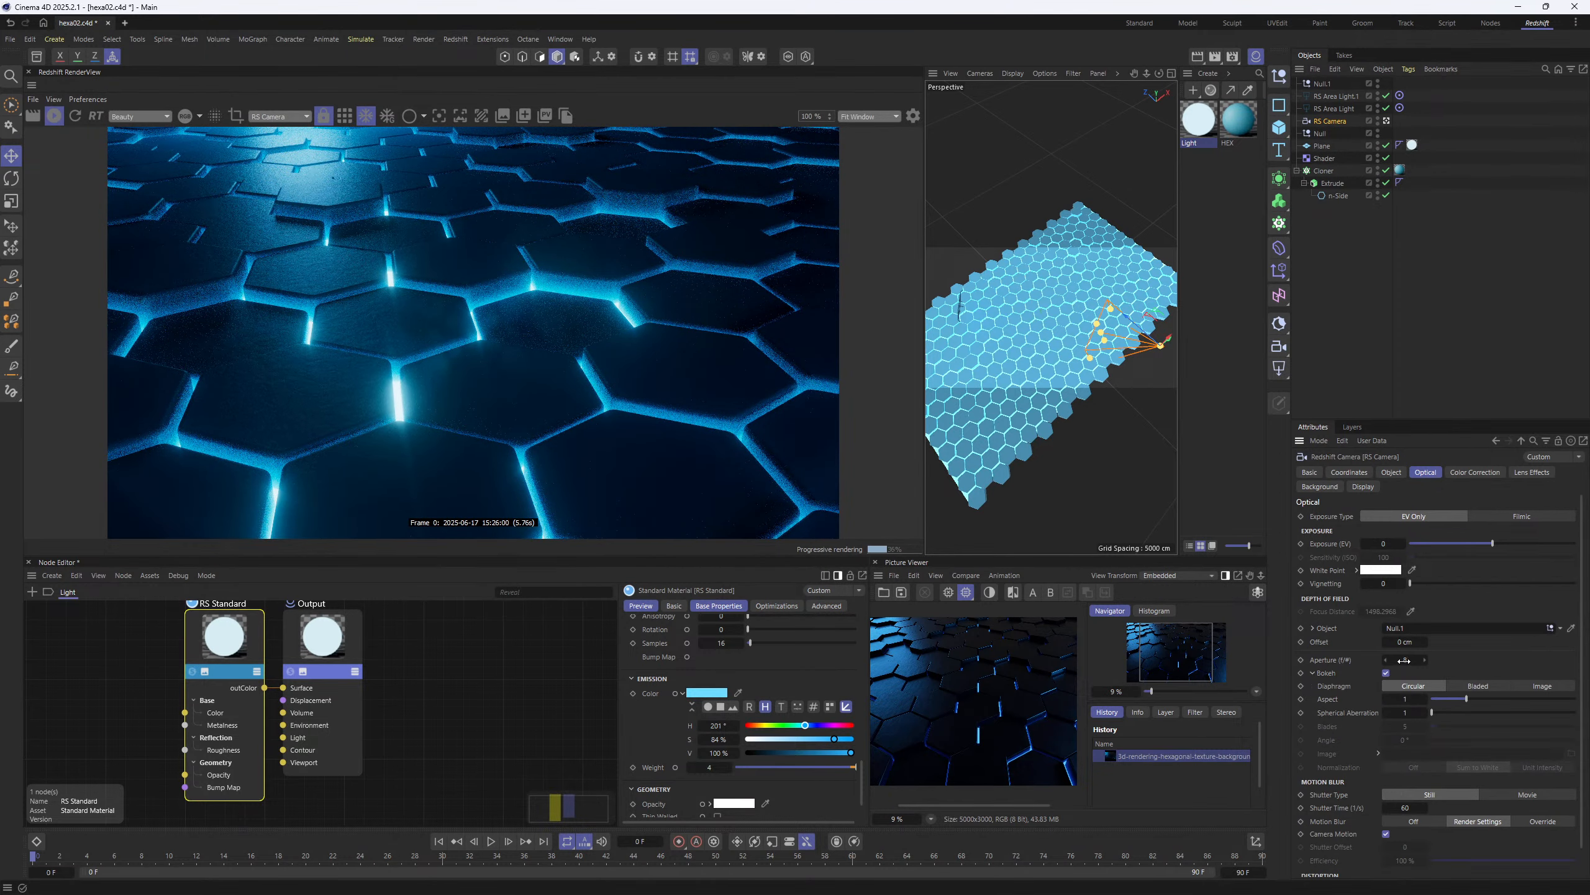
pyautogui.moveTo(1404, 661); pyautogui.dragTo(1354, 661)
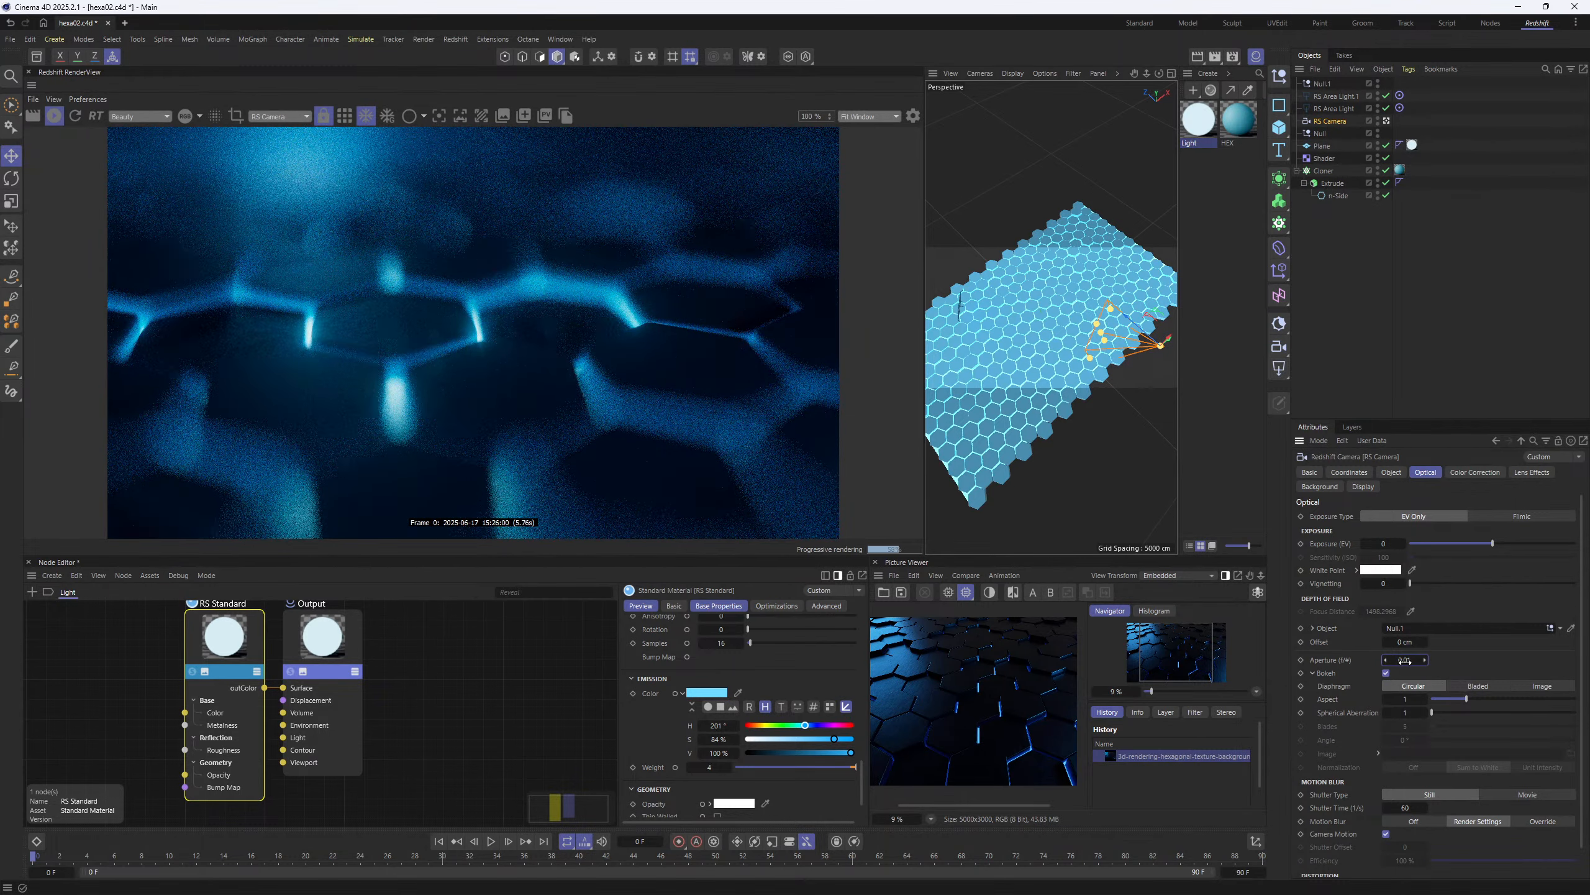
pyautogui.moveTo(1404, 661); pyautogui.dragTo(1409, 661)
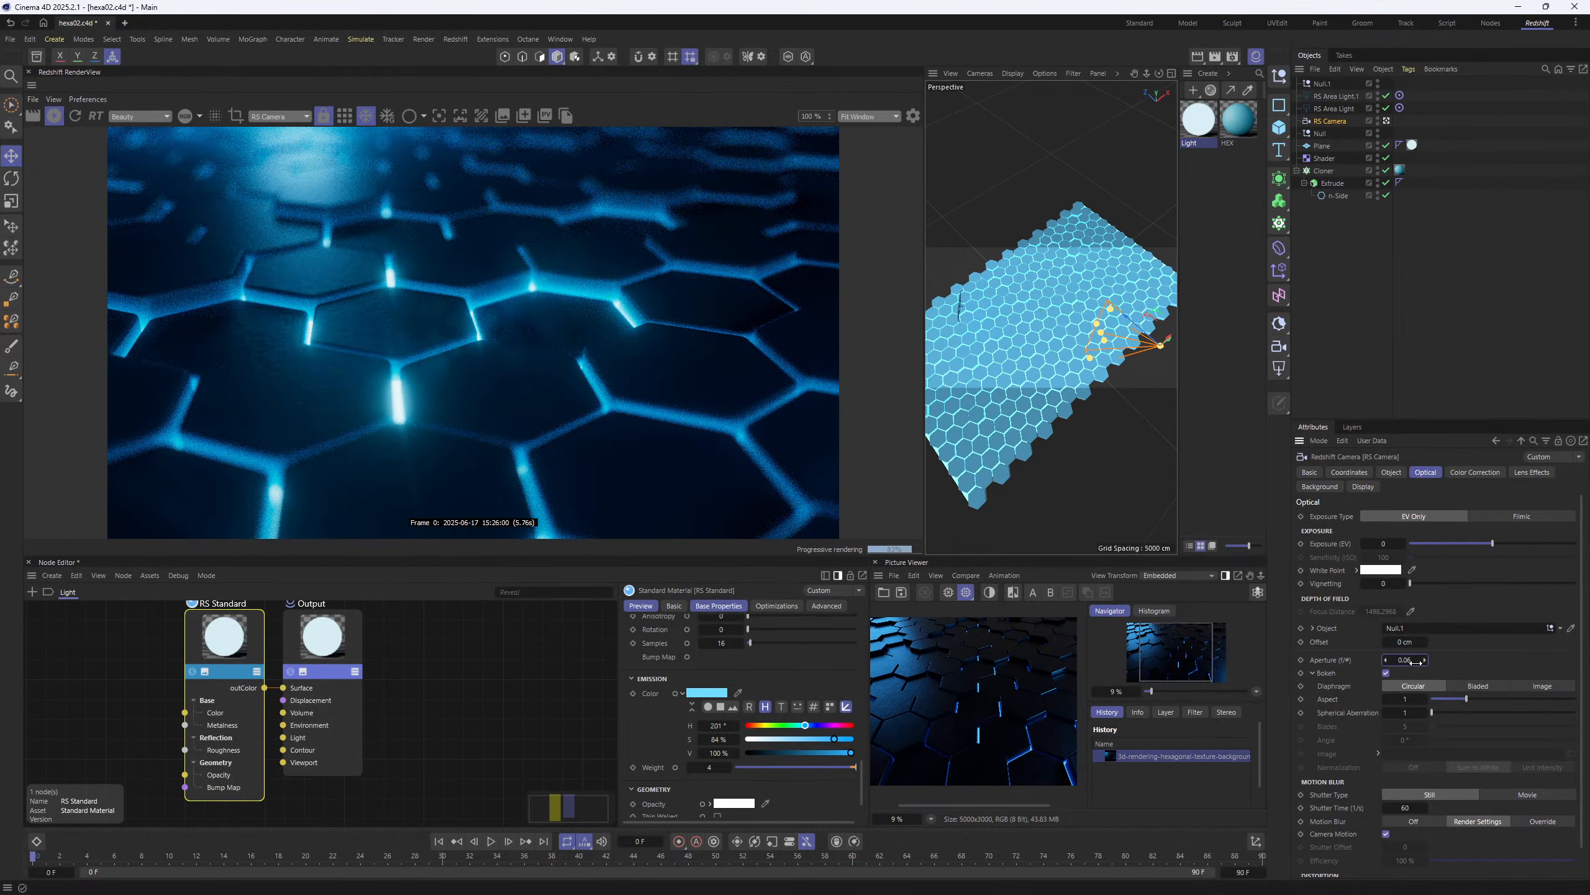
# - Try a Bladed diaphragm for the camera's bokeh, preview it with bucket rendering, and switch back to Circular
pyautogui.click(1391, 472)
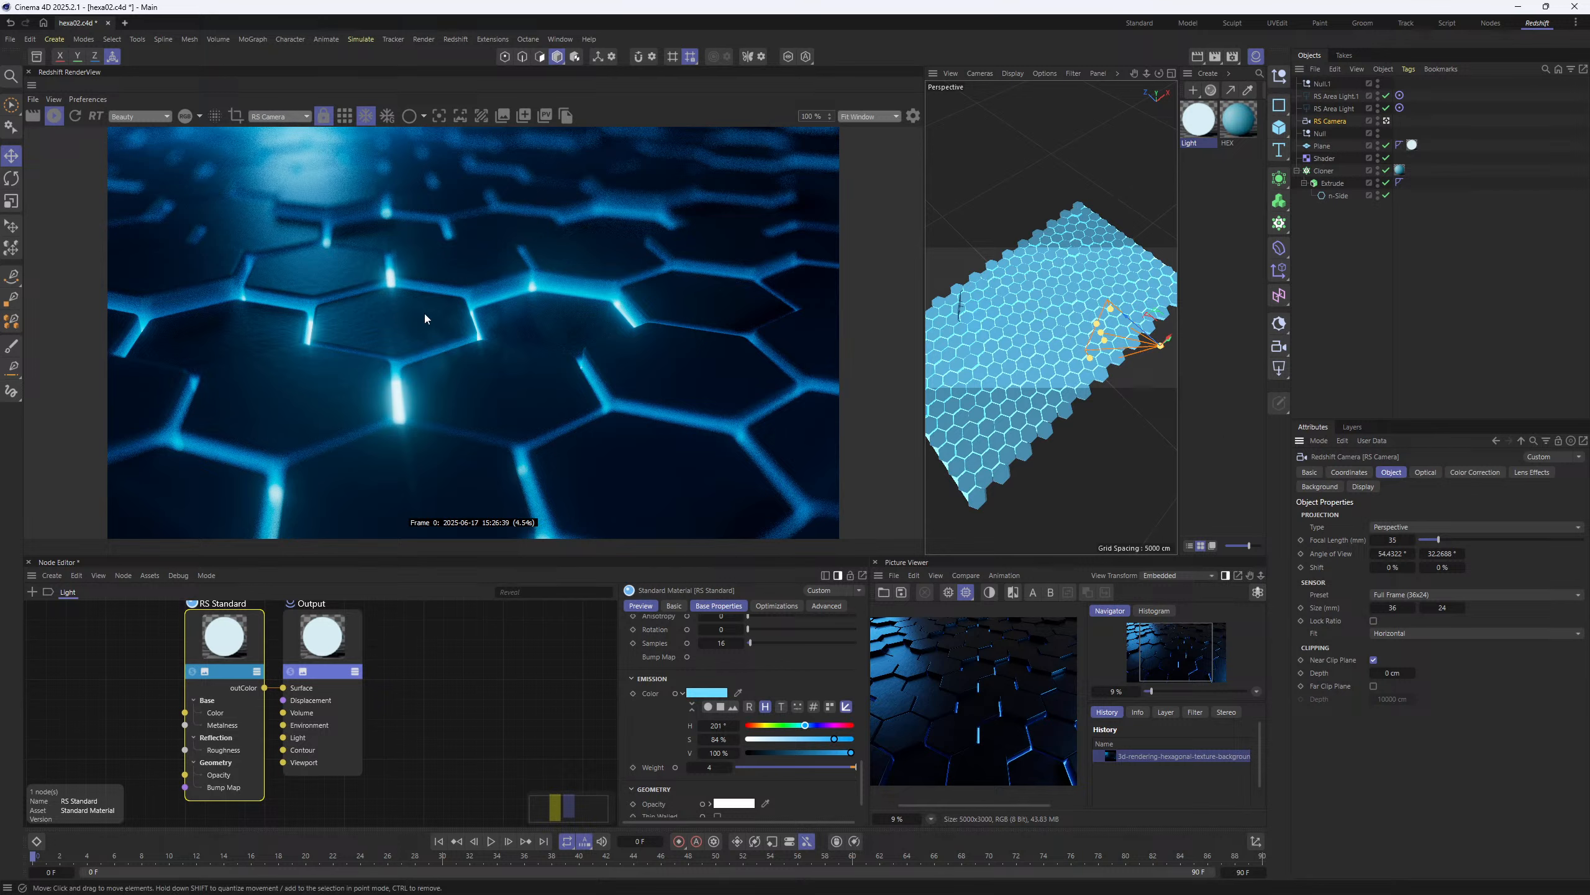
pyautogui.click(1425, 472)
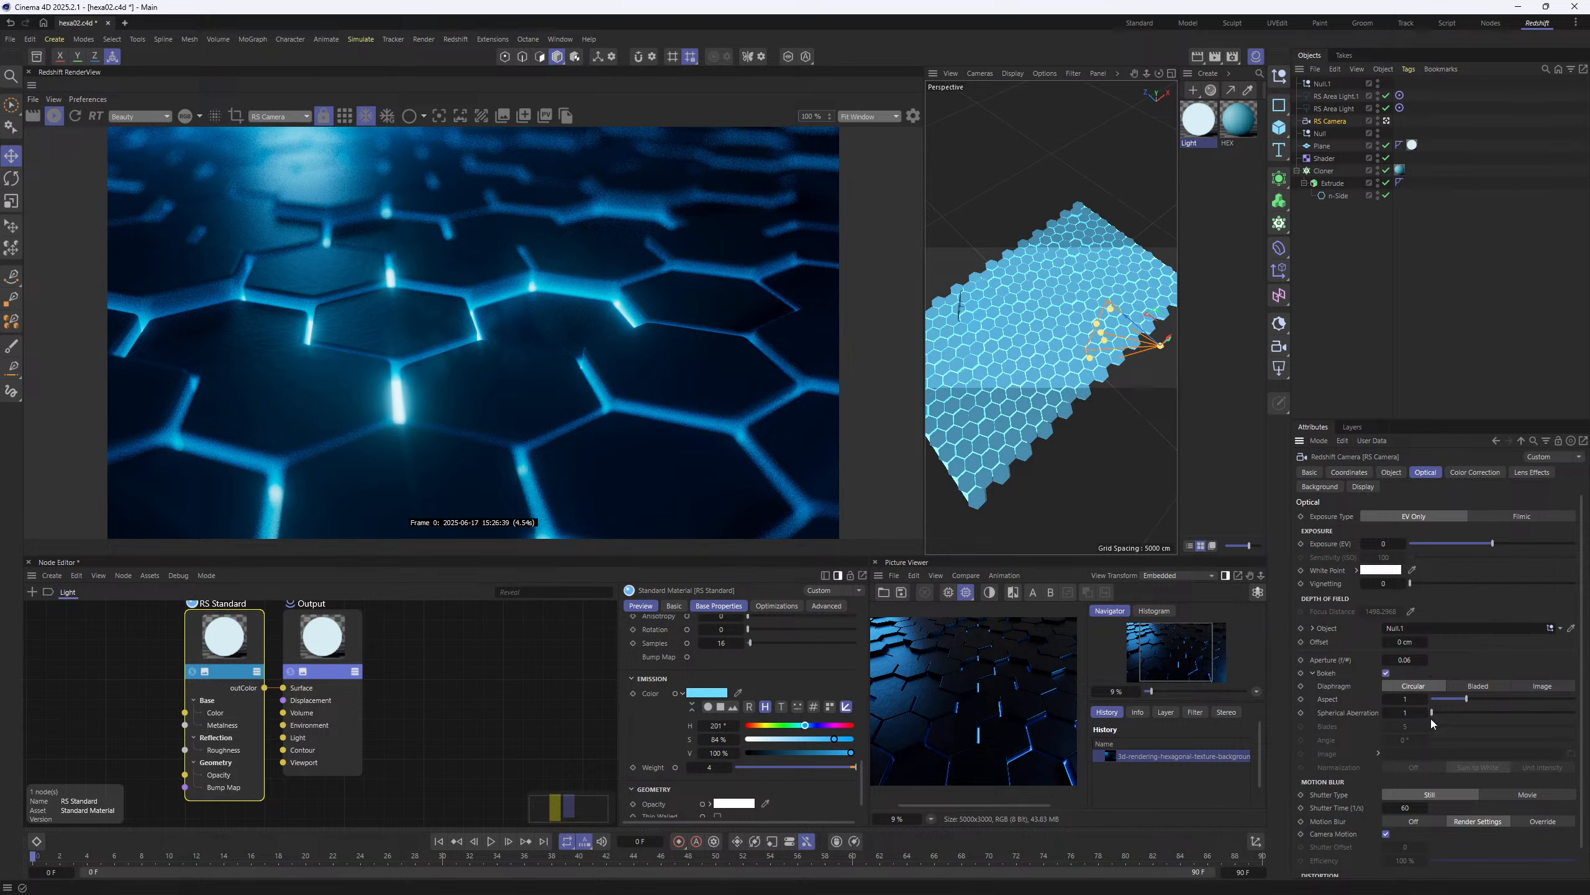
pyautogui.scroll(-2, 1581, 632)
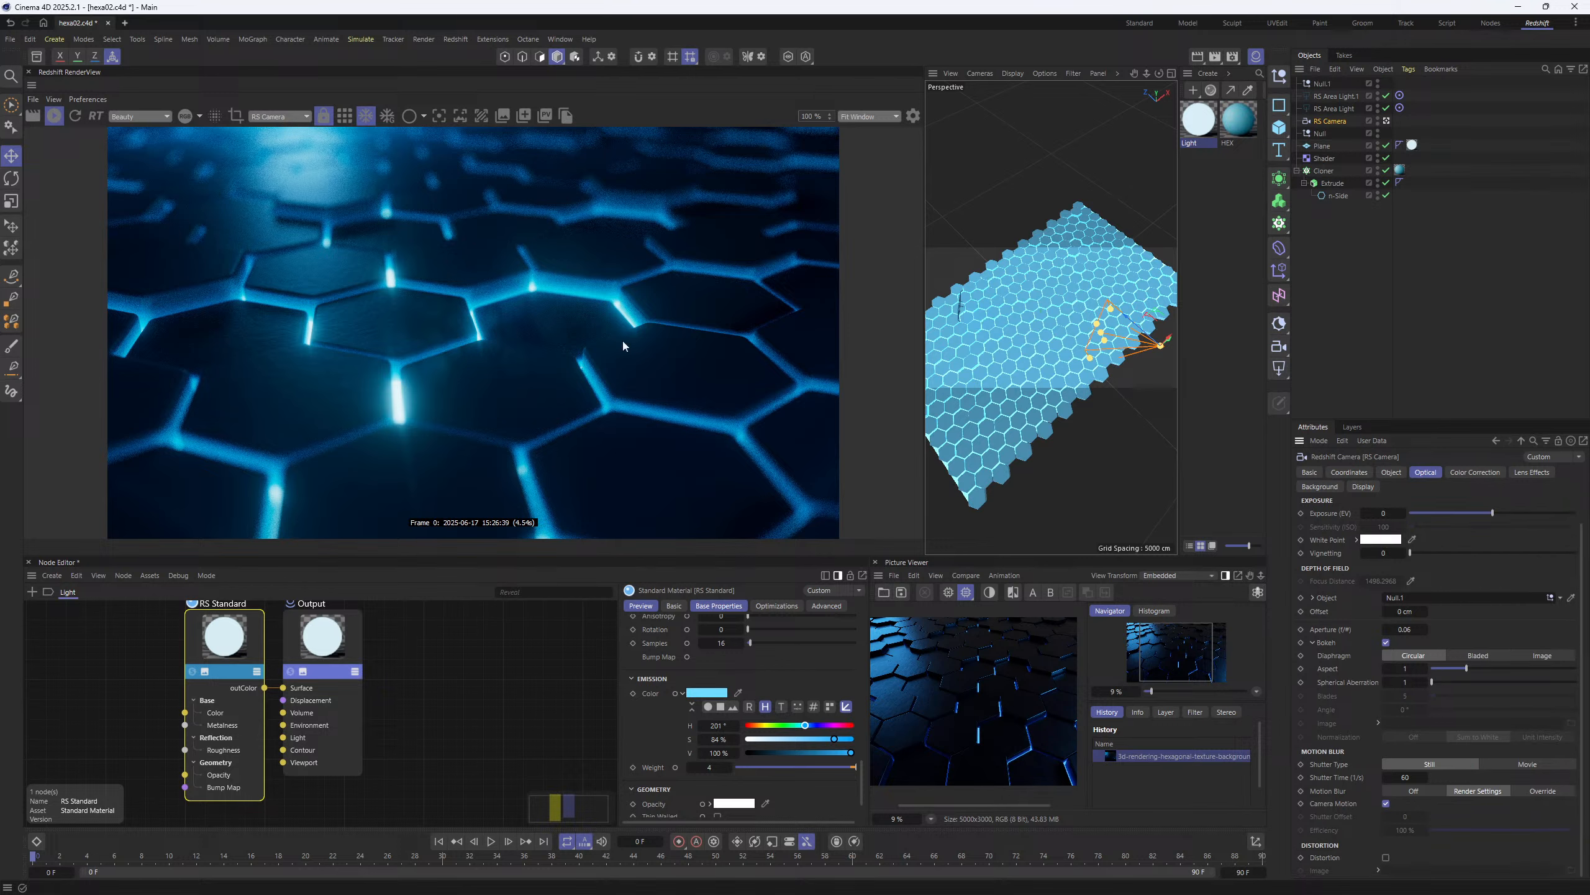
pyautogui.click(1477, 656)
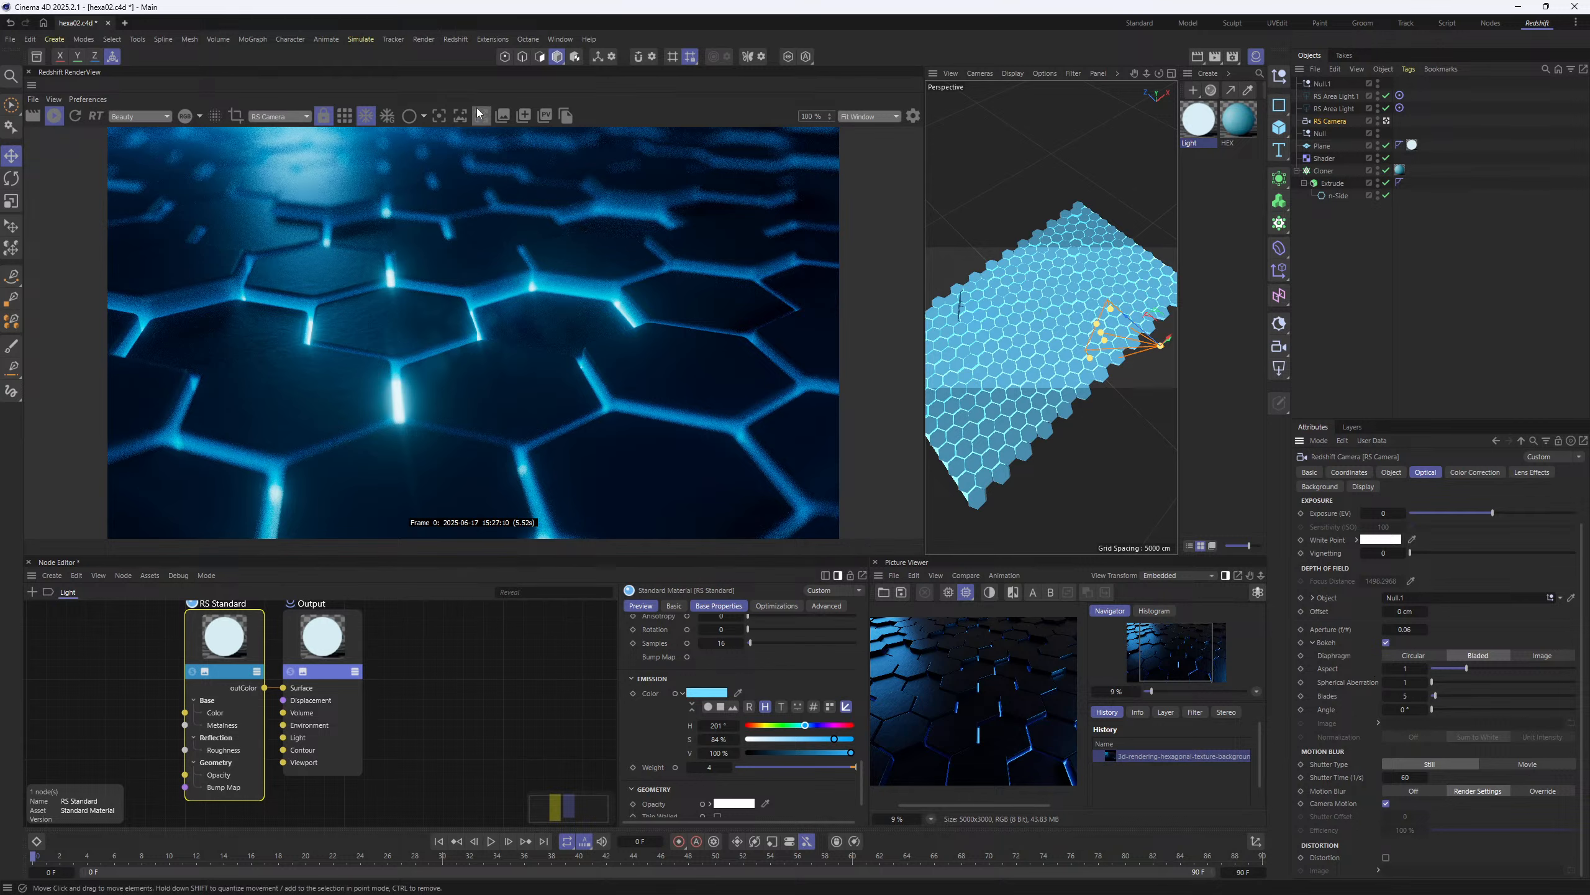
pyautogui.click(346, 119)
pyautogui.click(1414, 655)
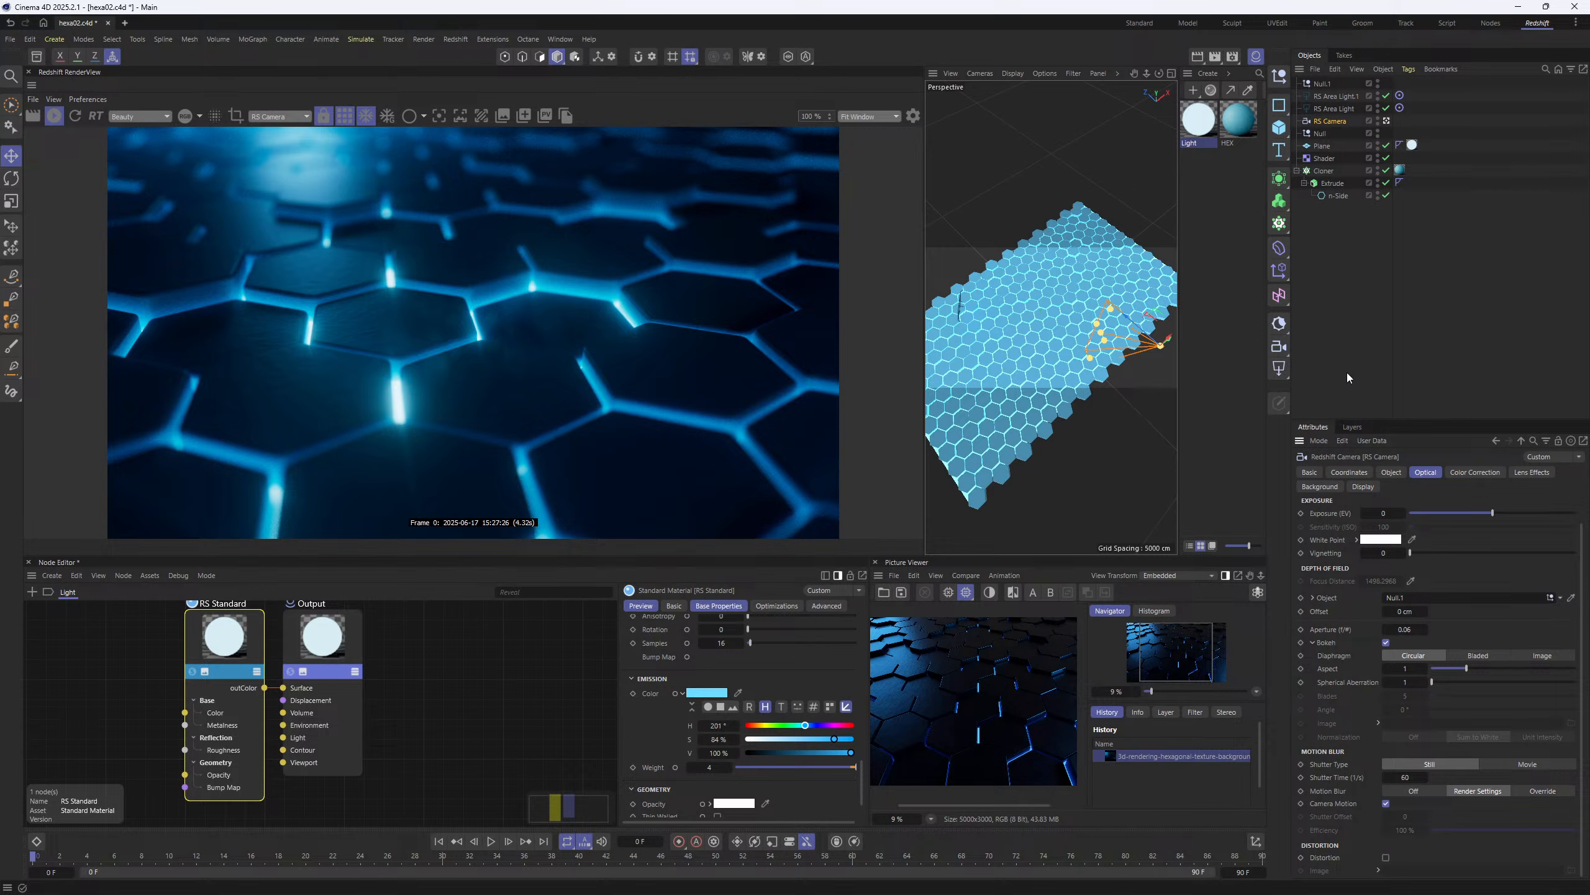
# - Render the scene to the Picture Viewer and enlarge the viewer's area
pyautogui.hotkey('shift', 'r')
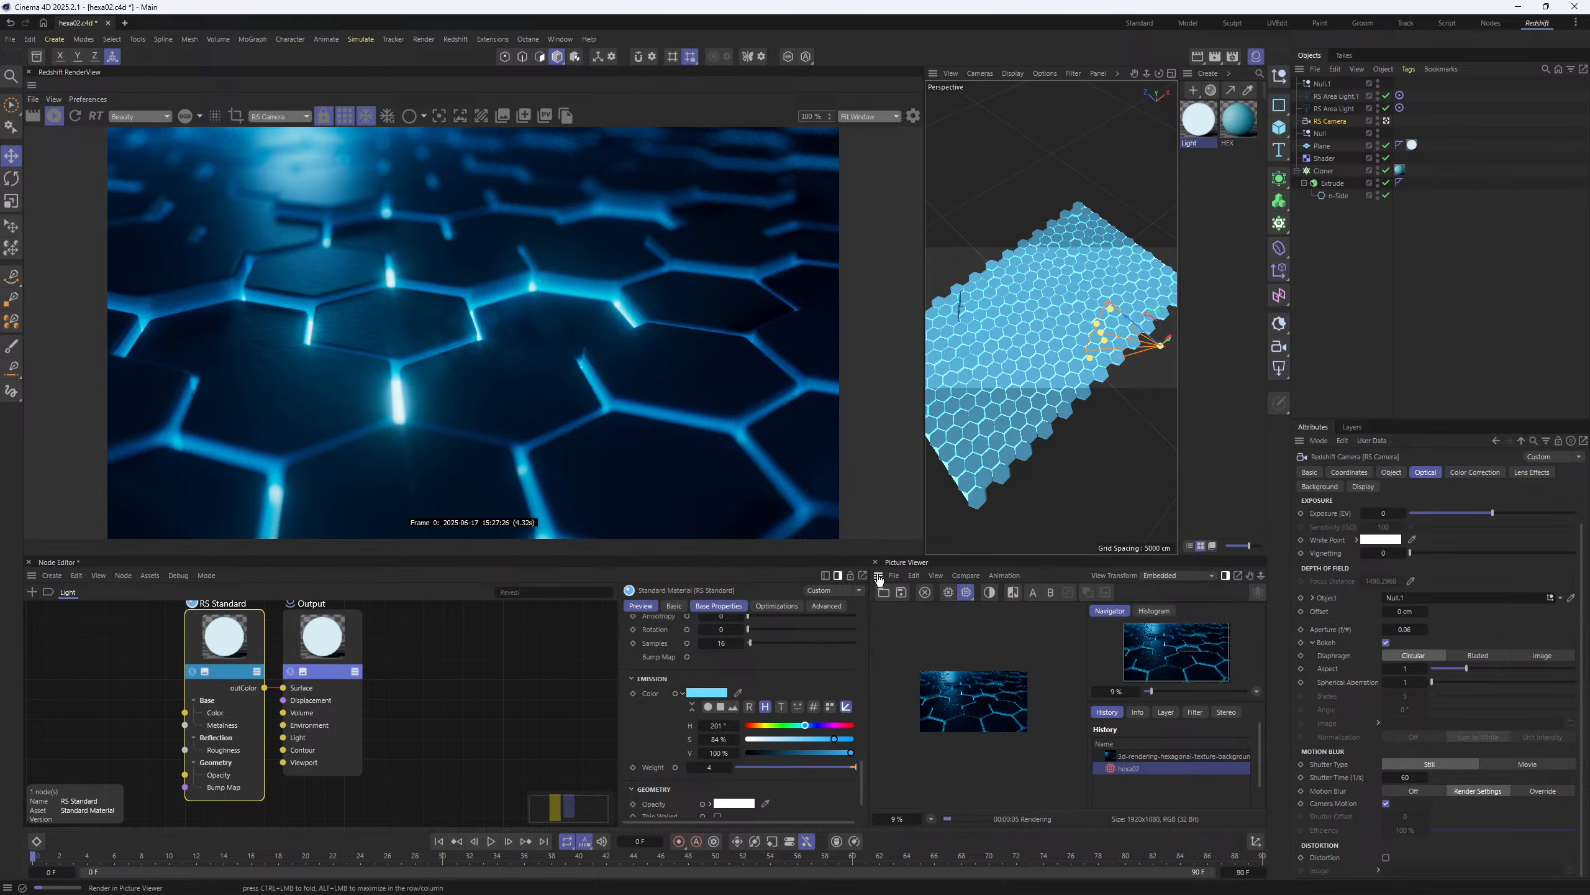
pyautogui.moveTo(929, 554); pyautogui.dragTo(929, 476)
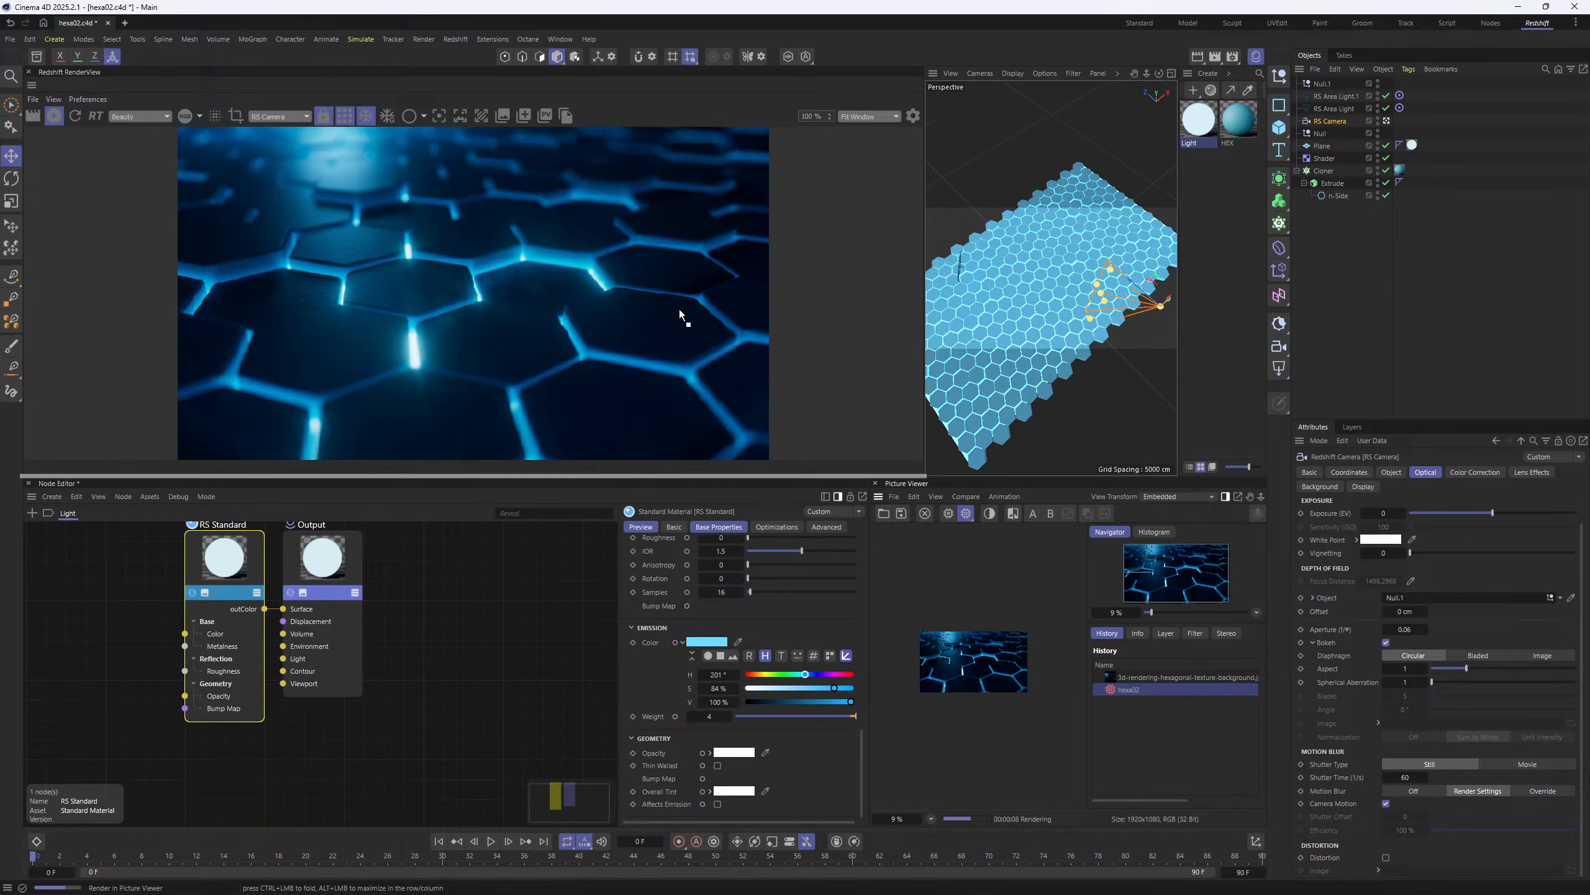
# - Undock the Picture Viewer into its own floating window and enlarge it over the workspace
pyautogui.click(879, 498)
pyautogui.click(910, 515)
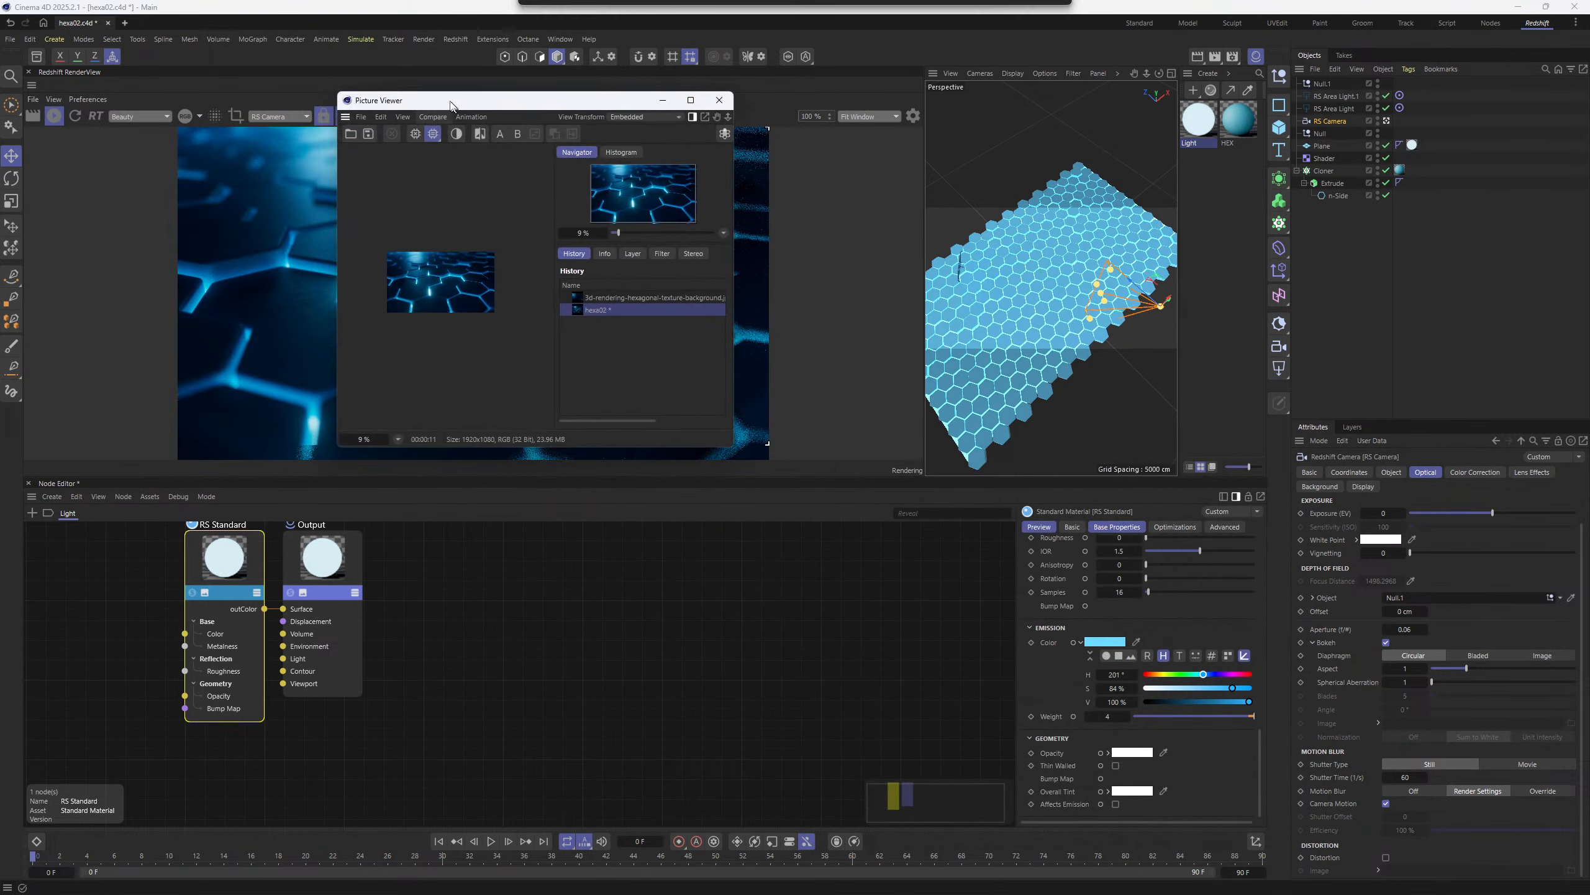
pyautogui.moveTo(725, 445); pyautogui.dragTo(1256, 746)
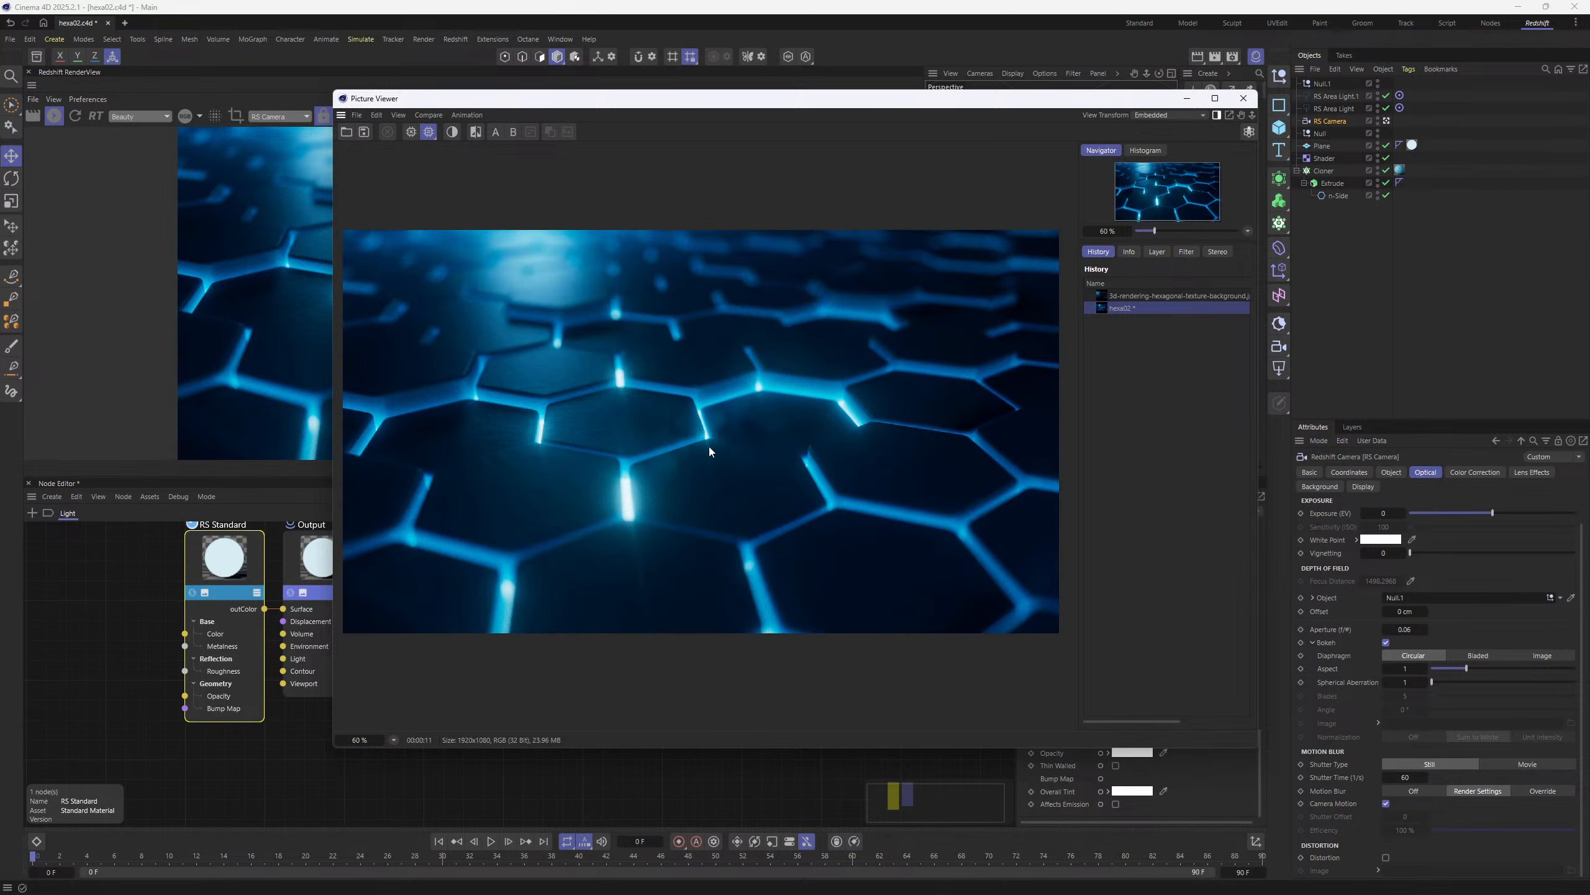
# - Compare the hexa02 render with the blue reference image in the Picture Viewer, and minimise the viewer window
pyautogui.scroll(-1, 718, 442)
pyautogui.click(1151, 299)
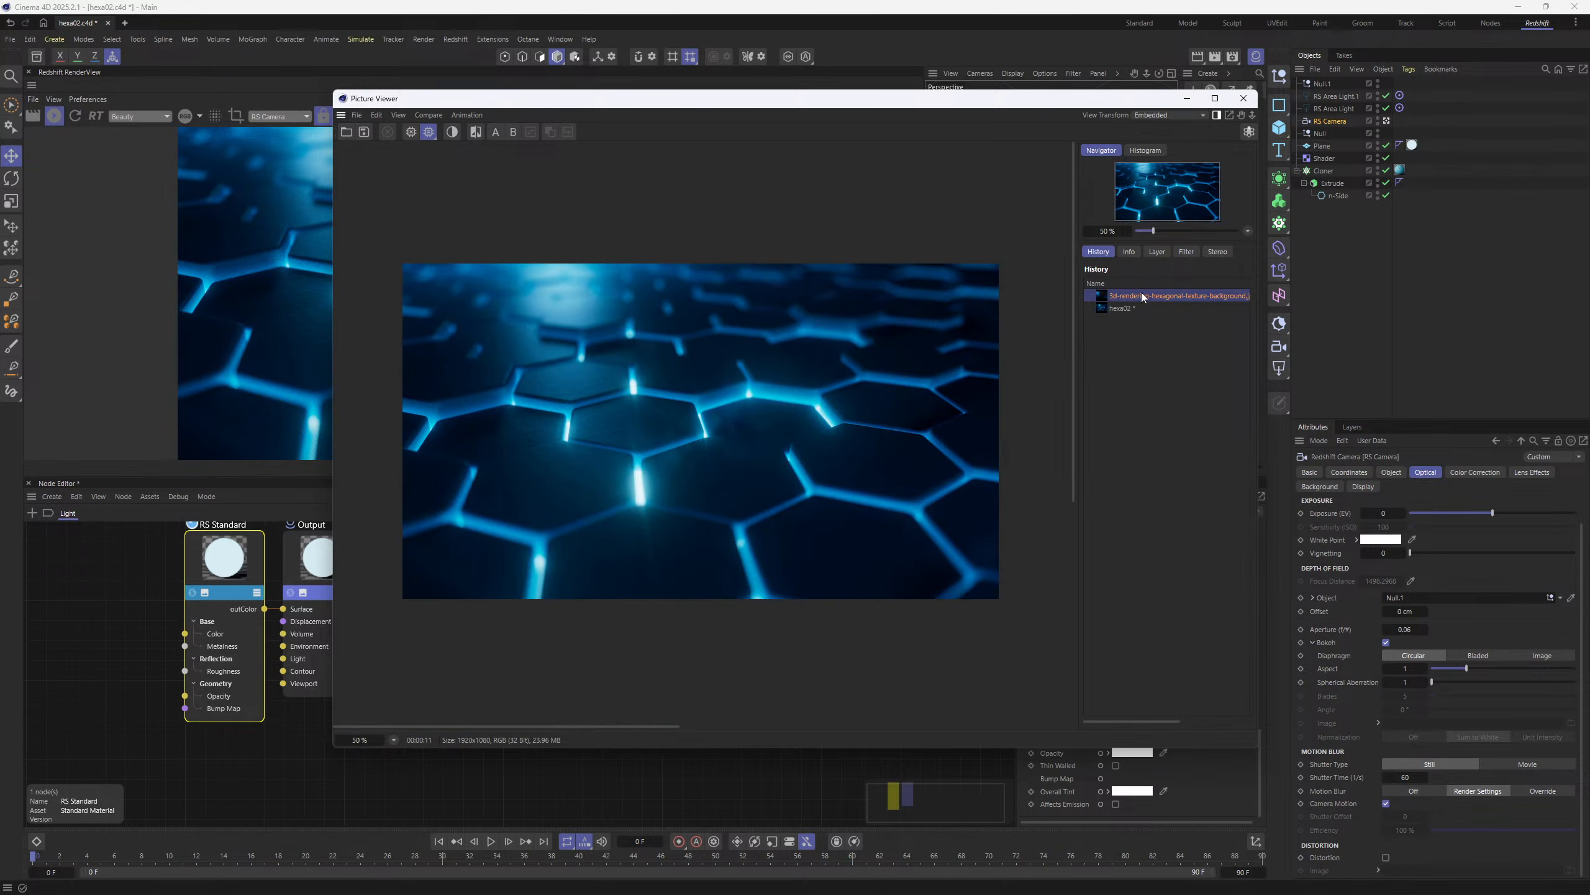
pyautogui.scroll(-3, 701, 329)
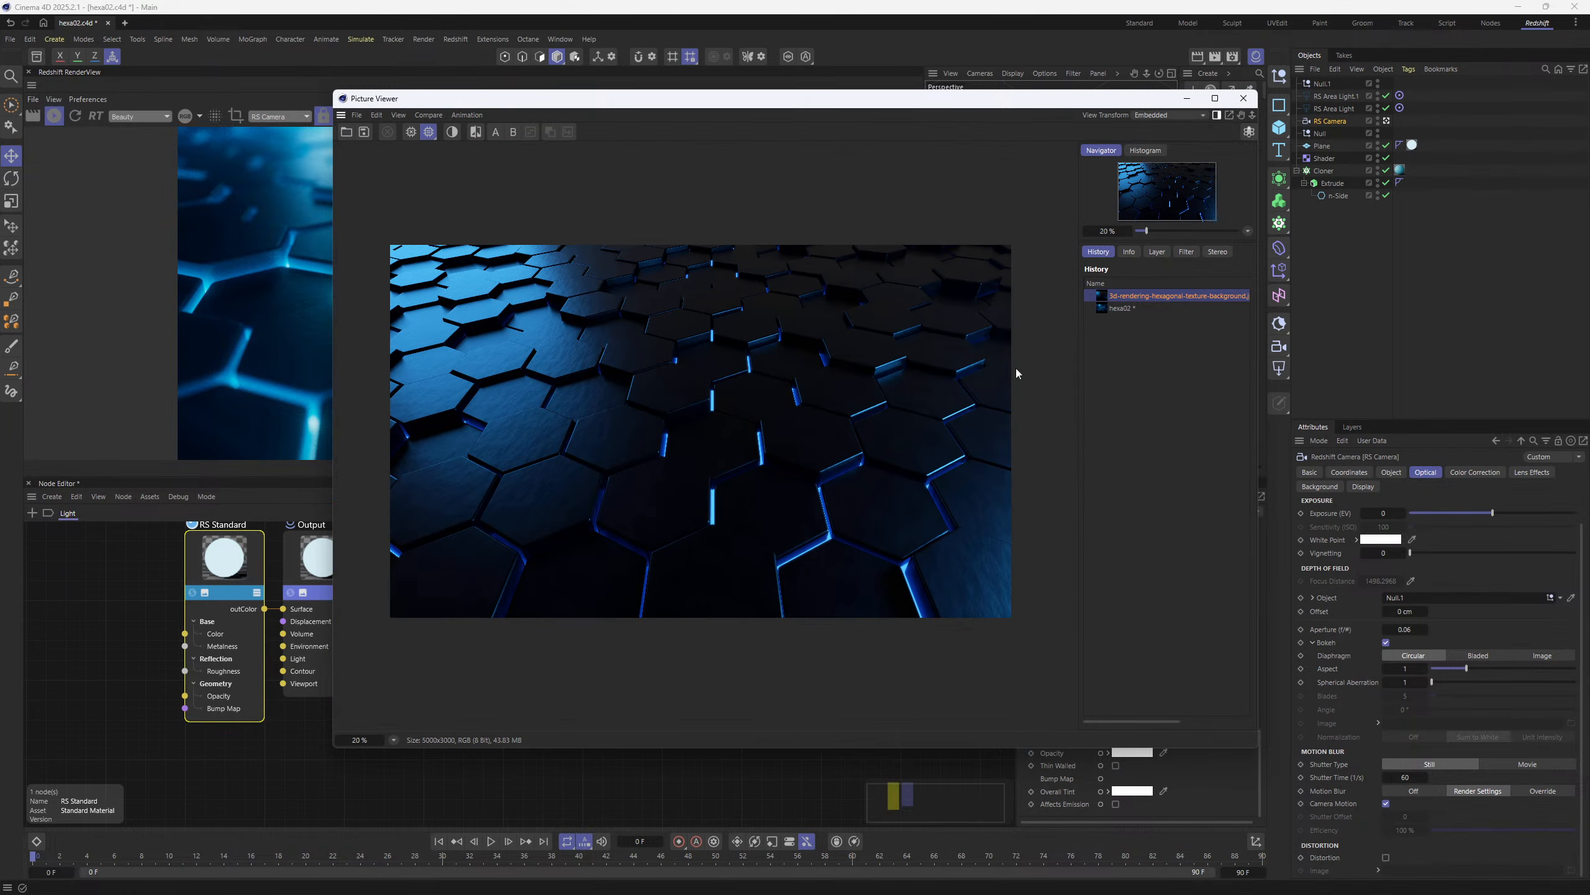
pyautogui.click(1131, 308)
pyautogui.scroll(4, 688, 449)
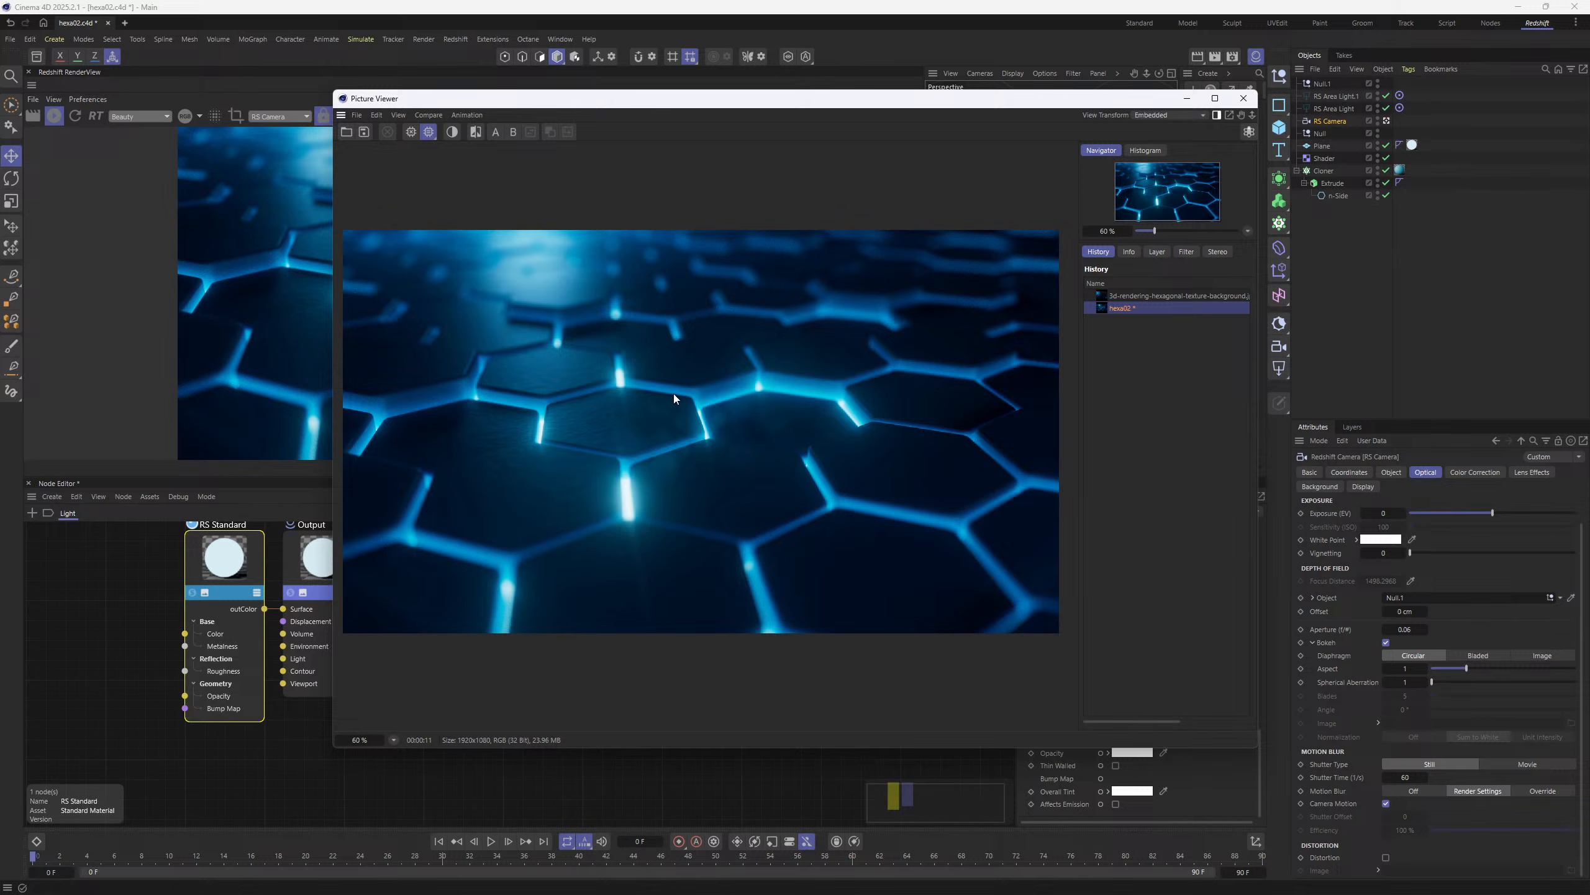
pyautogui.click(1187, 98)
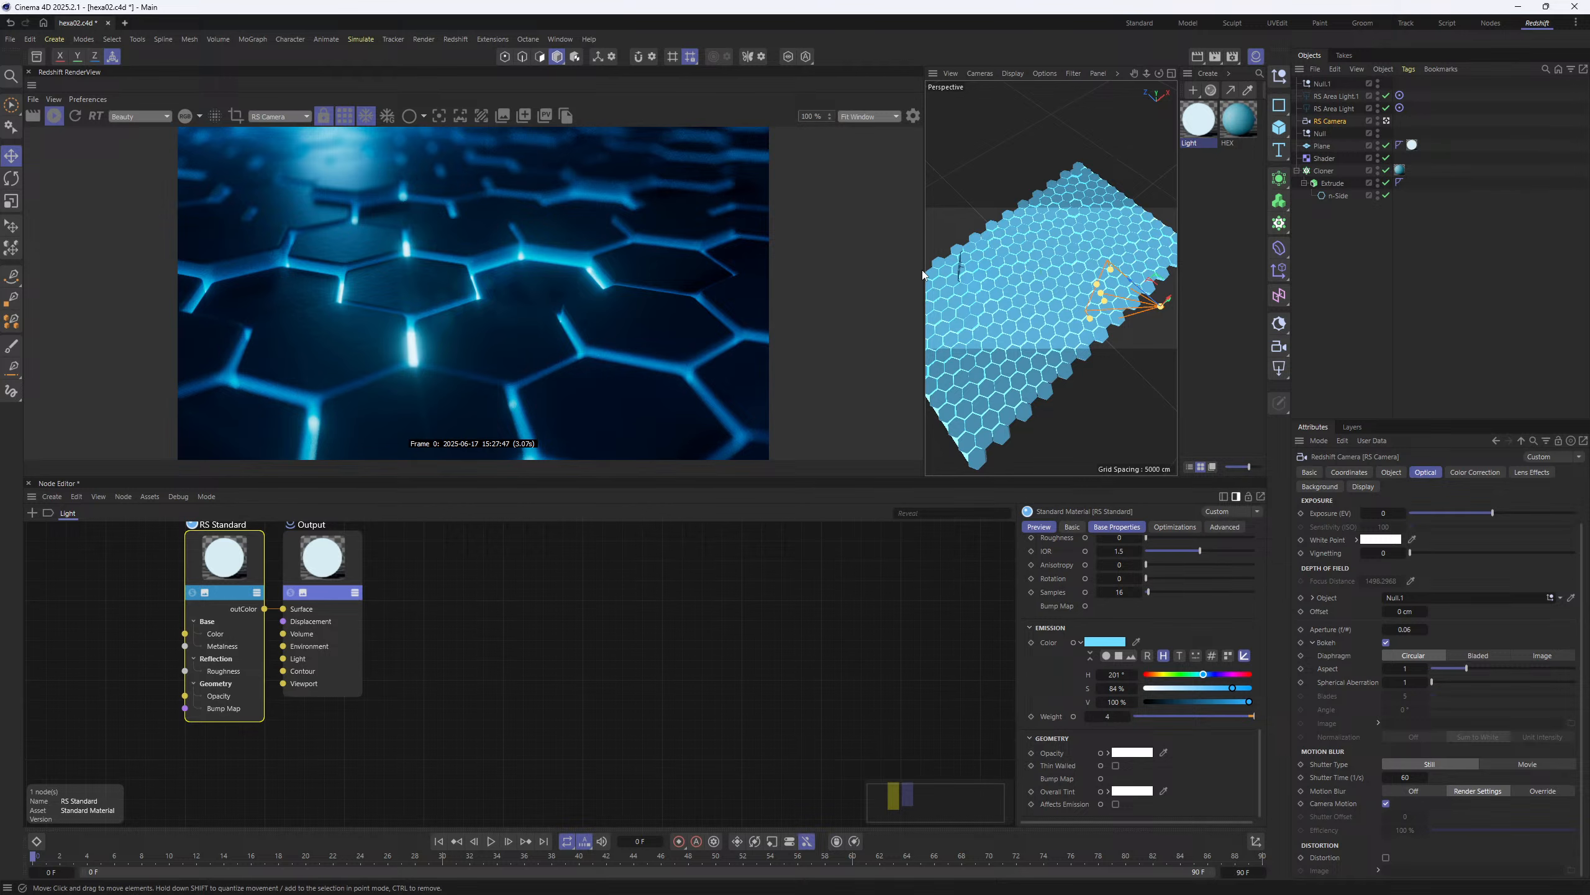
# - Widen the Perspective viewport beside the render view and save the scene file
pyautogui.moveTo(922, 274); pyautogui.dragTo(717, 269)
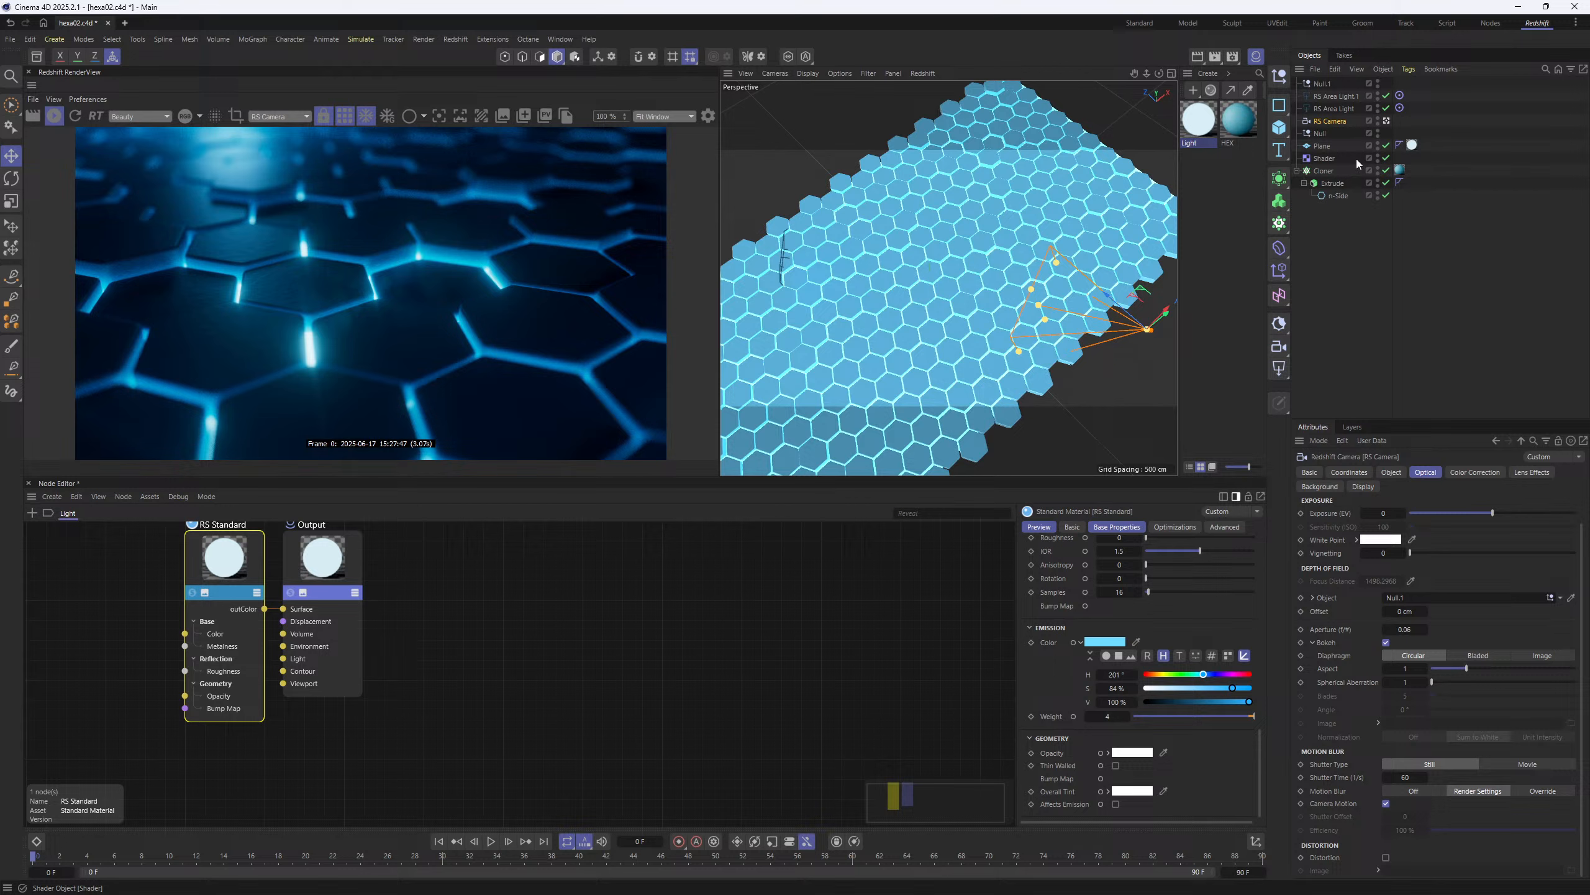
pyautogui.click(1325, 165)
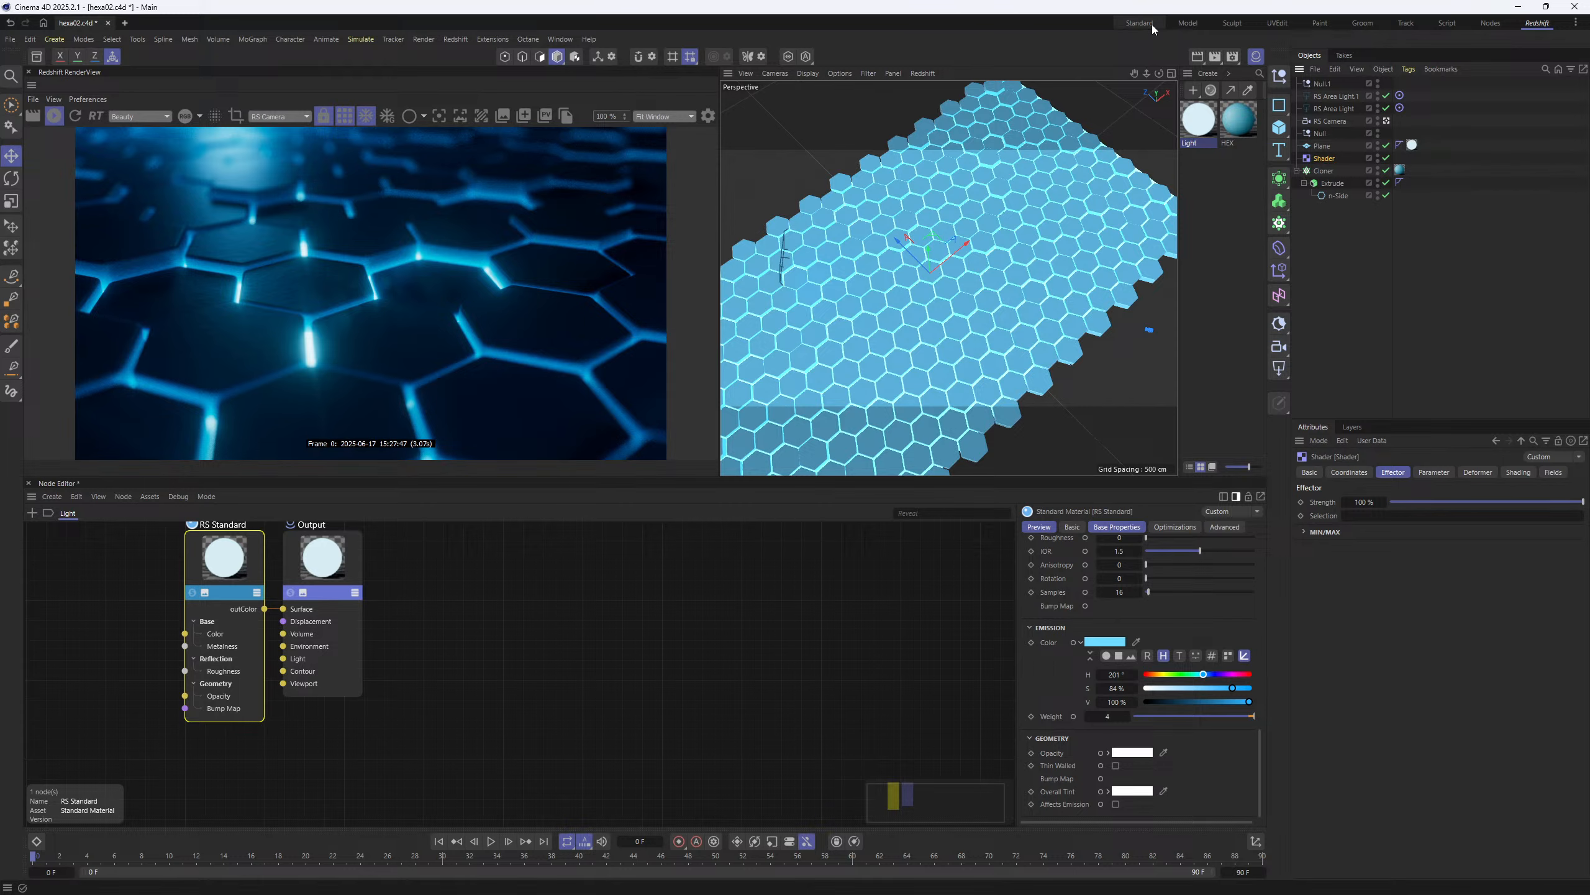
pyautogui.hotkey('ctrl', 's')
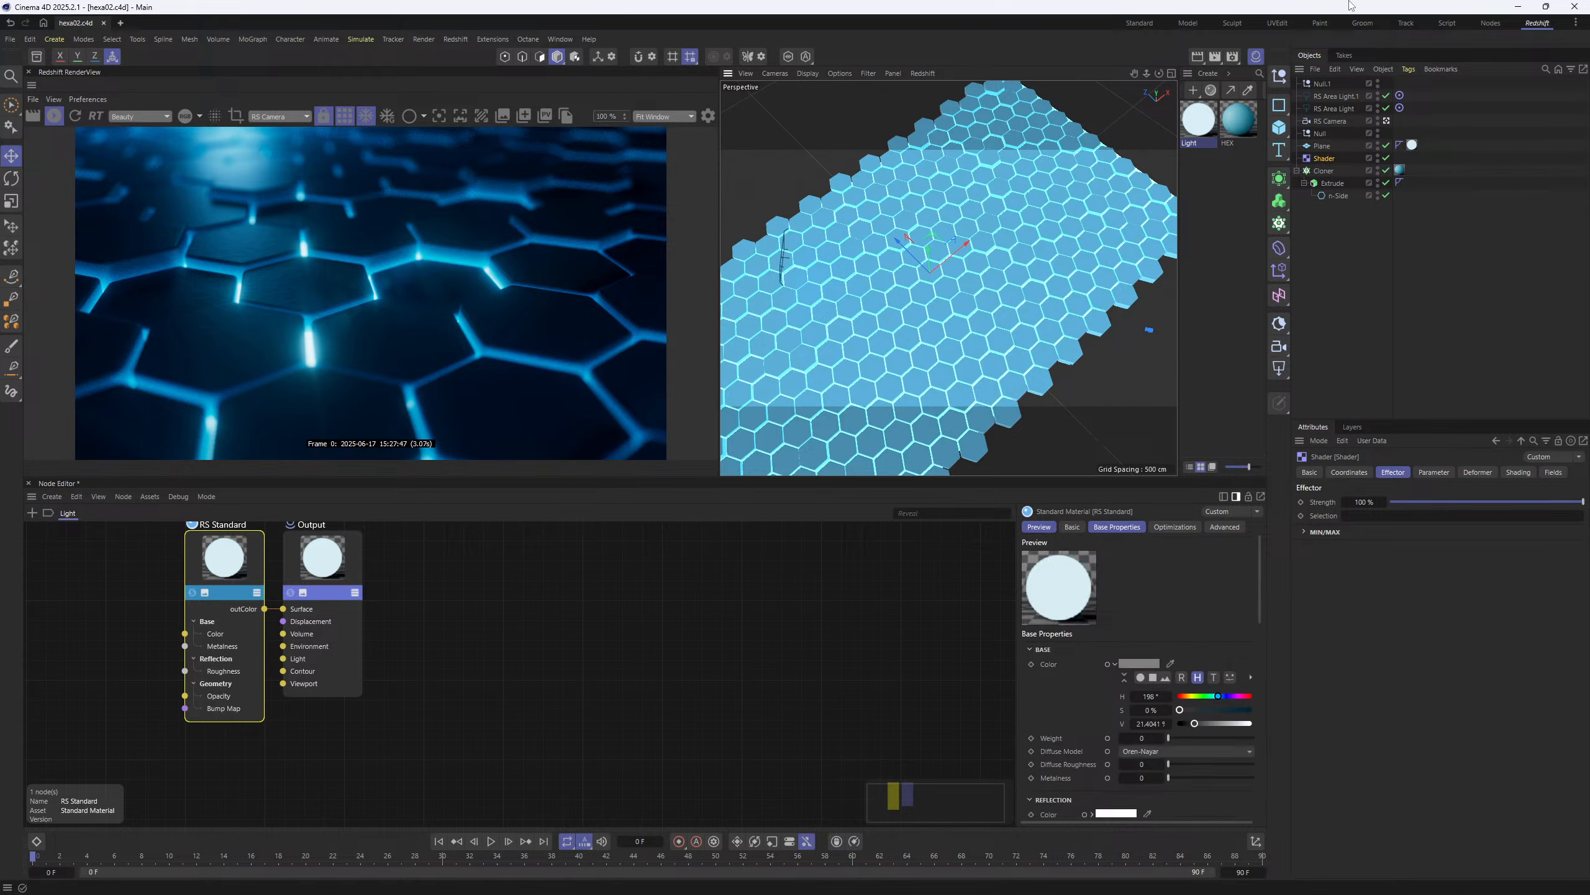
# - Switch to the Standard layout, view the tiles from a lower angle, and open the noise settings in the Shader effector's shading
pyautogui.click(1150, 26)
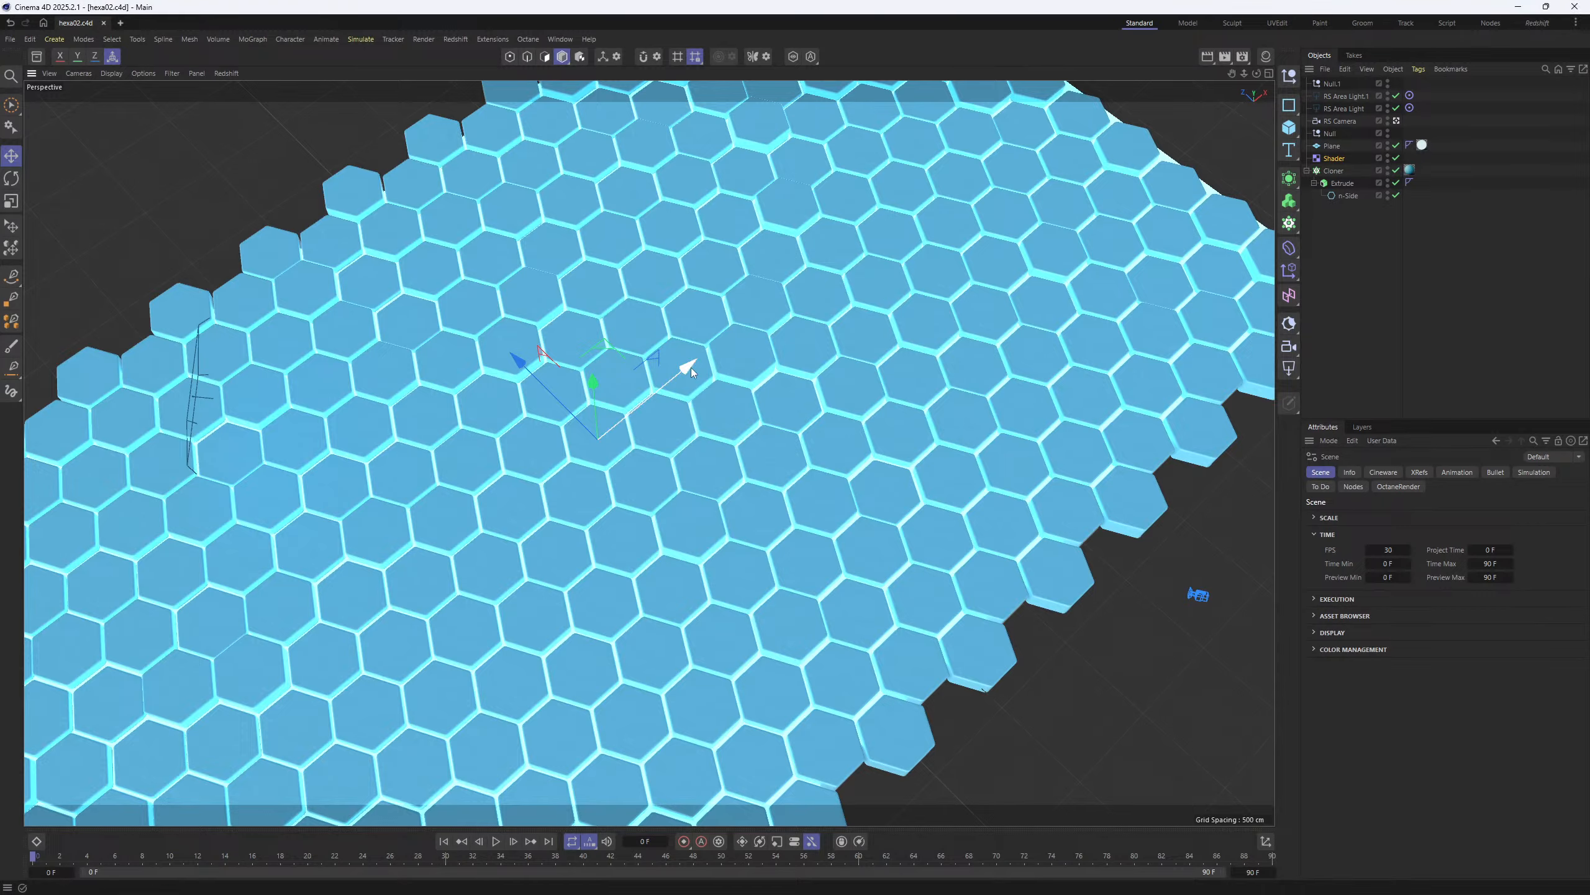
pyautogui.keyDown('alt'); pyautogui.moveTo(741, 531); pyautogui.dragTo(645, 463); pyautogui.keyUp('alt')
pyautogui.click(1334, 158)
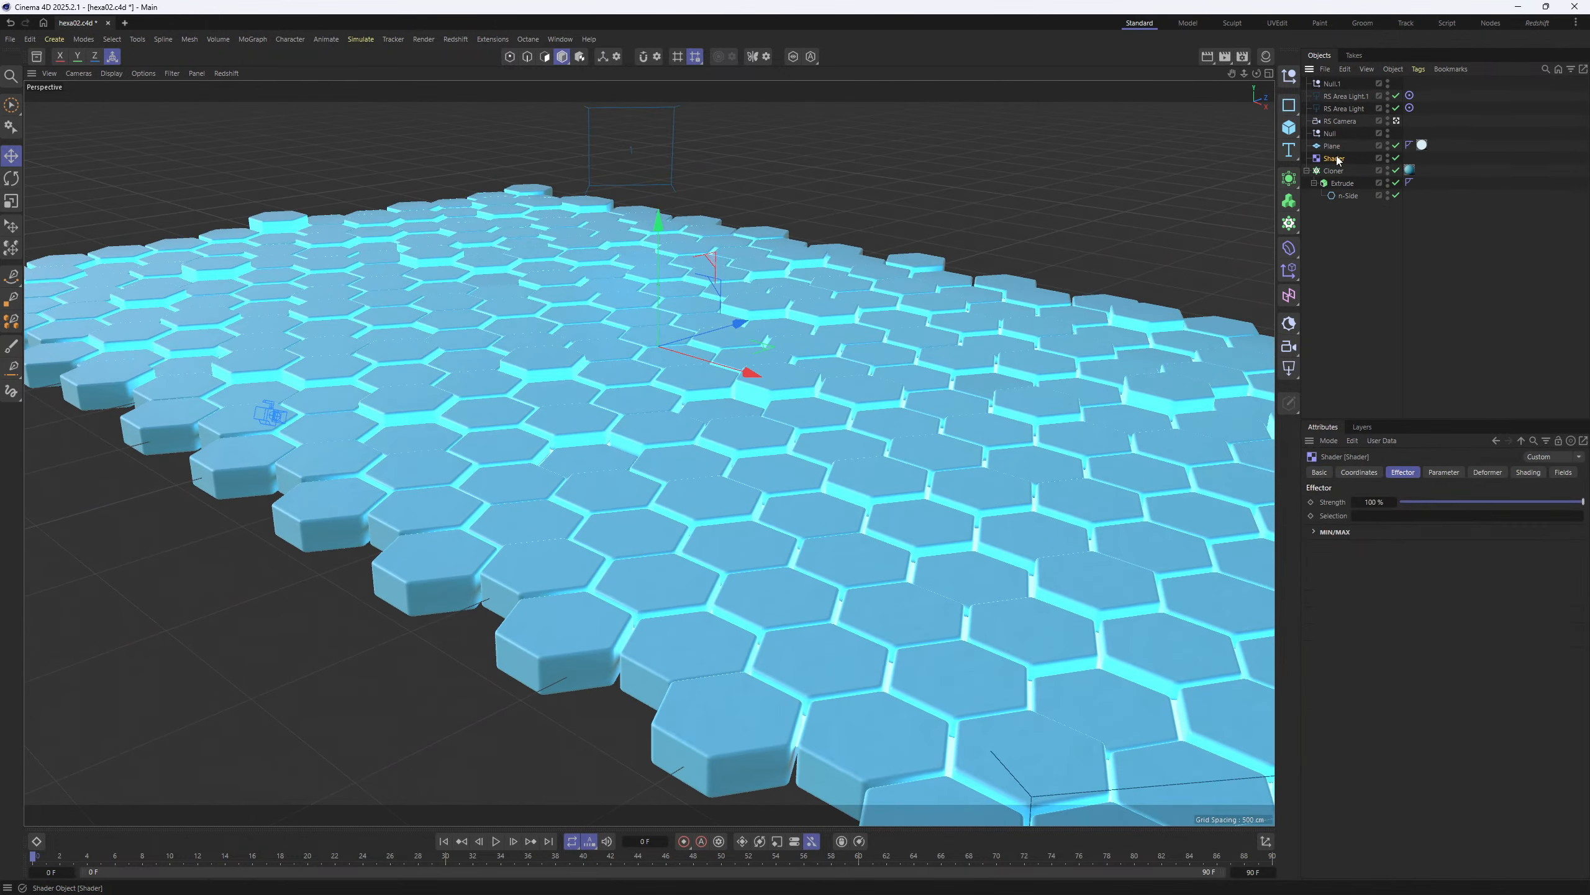
pyautogui.click(1529, 473)
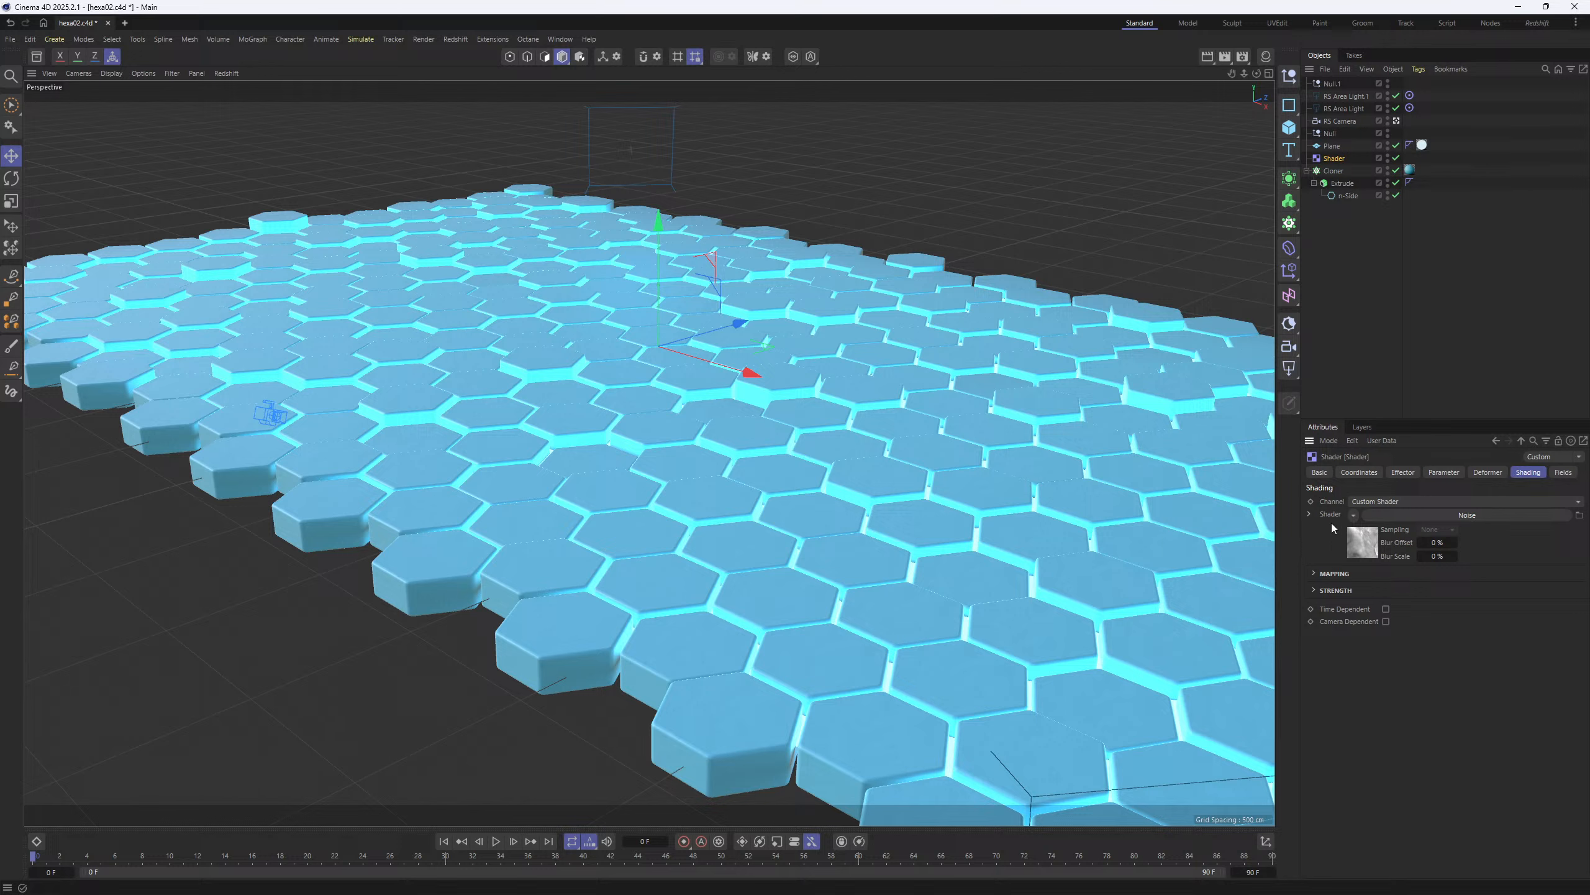
pyautogui.click(1308, 514)
pyautogui.scroll(-3, 1310, 680)
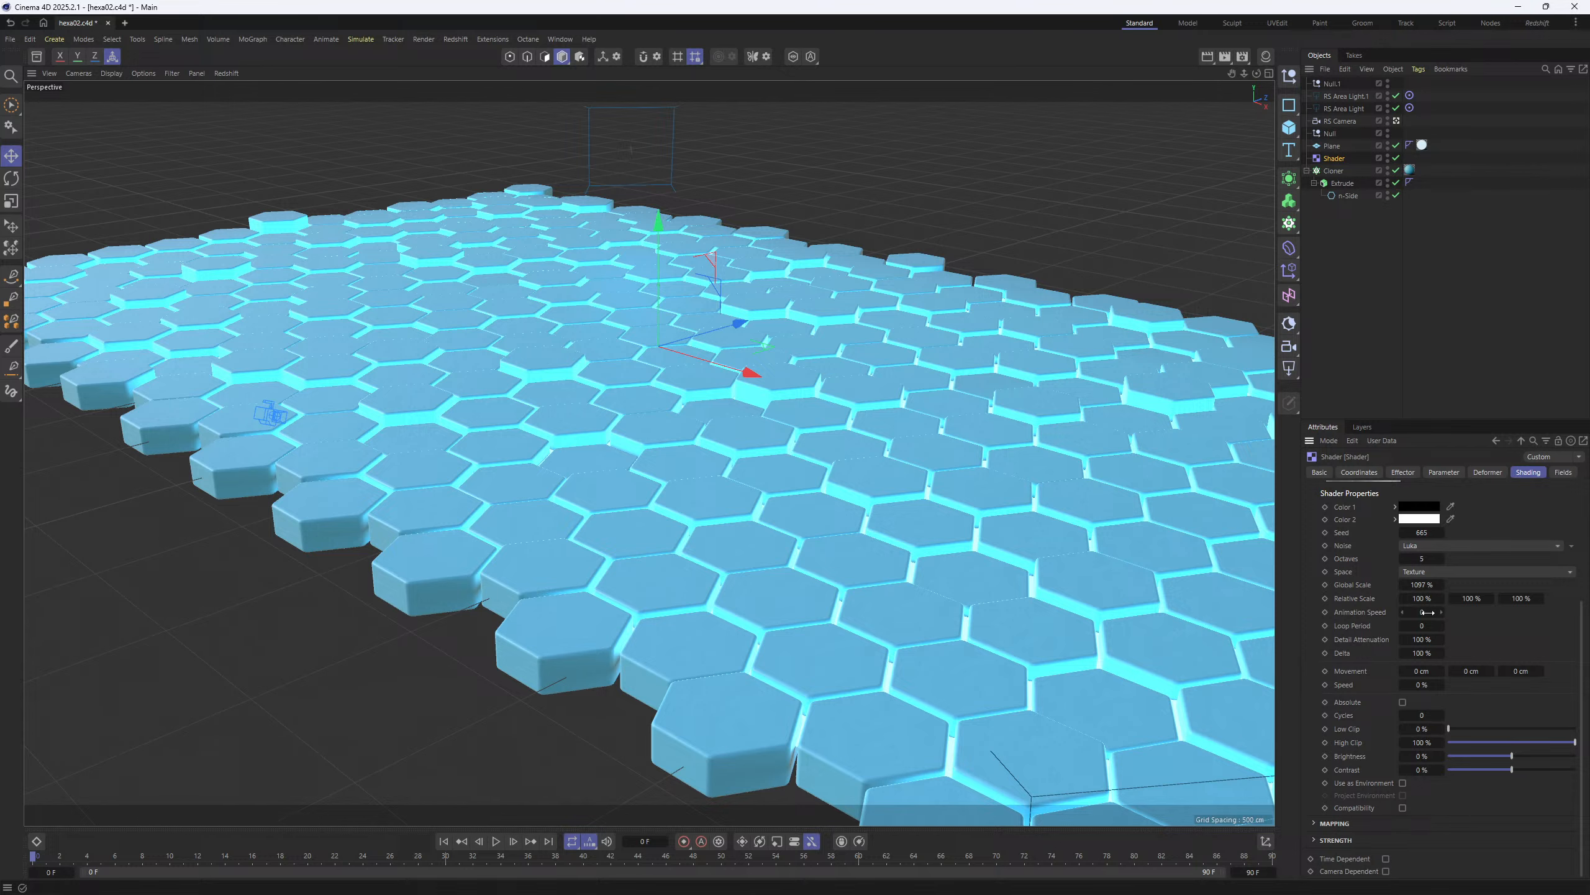
# - Try an Animation Speed of 1 with a Loop Period on the Shader effector's noise, preview the motion, and undo both settings
pyautogui.moveTo(1429, 612); pyautogui.dragTo(1450, 627)
pyautogui.press('F8')
pyautogui.press('F8')
pyautogui.press('F8')
pyautogui.press('F8')
pyautogui.press('F8')
pyautogui.press('F8')
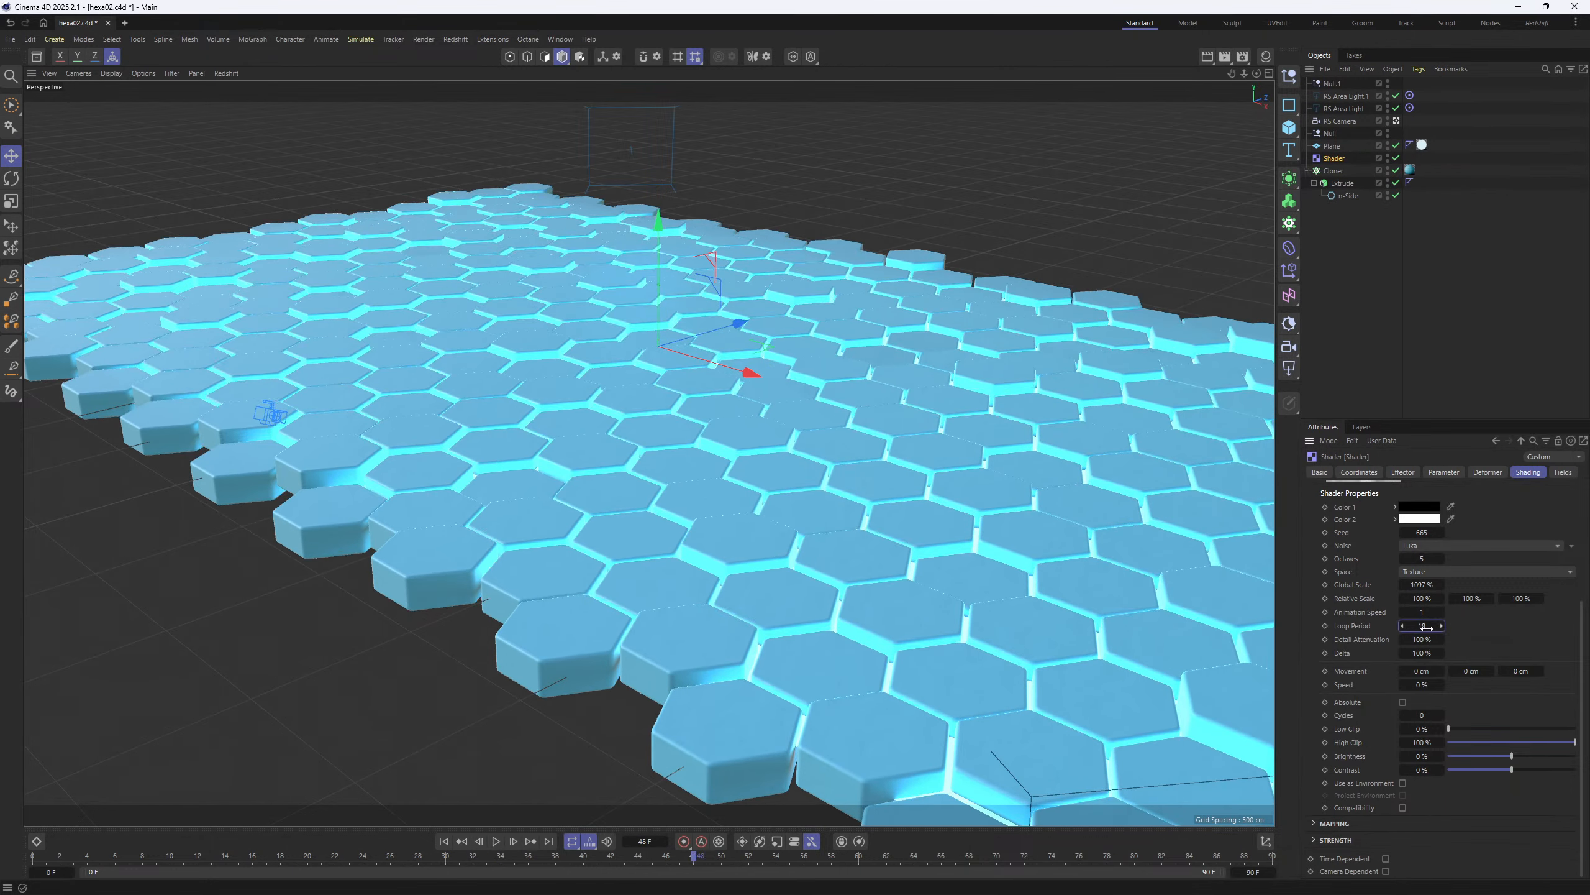
pyautogui.hotkey('ctrl', 'z')
pyautogui.hotkey('ctrl', 'z')
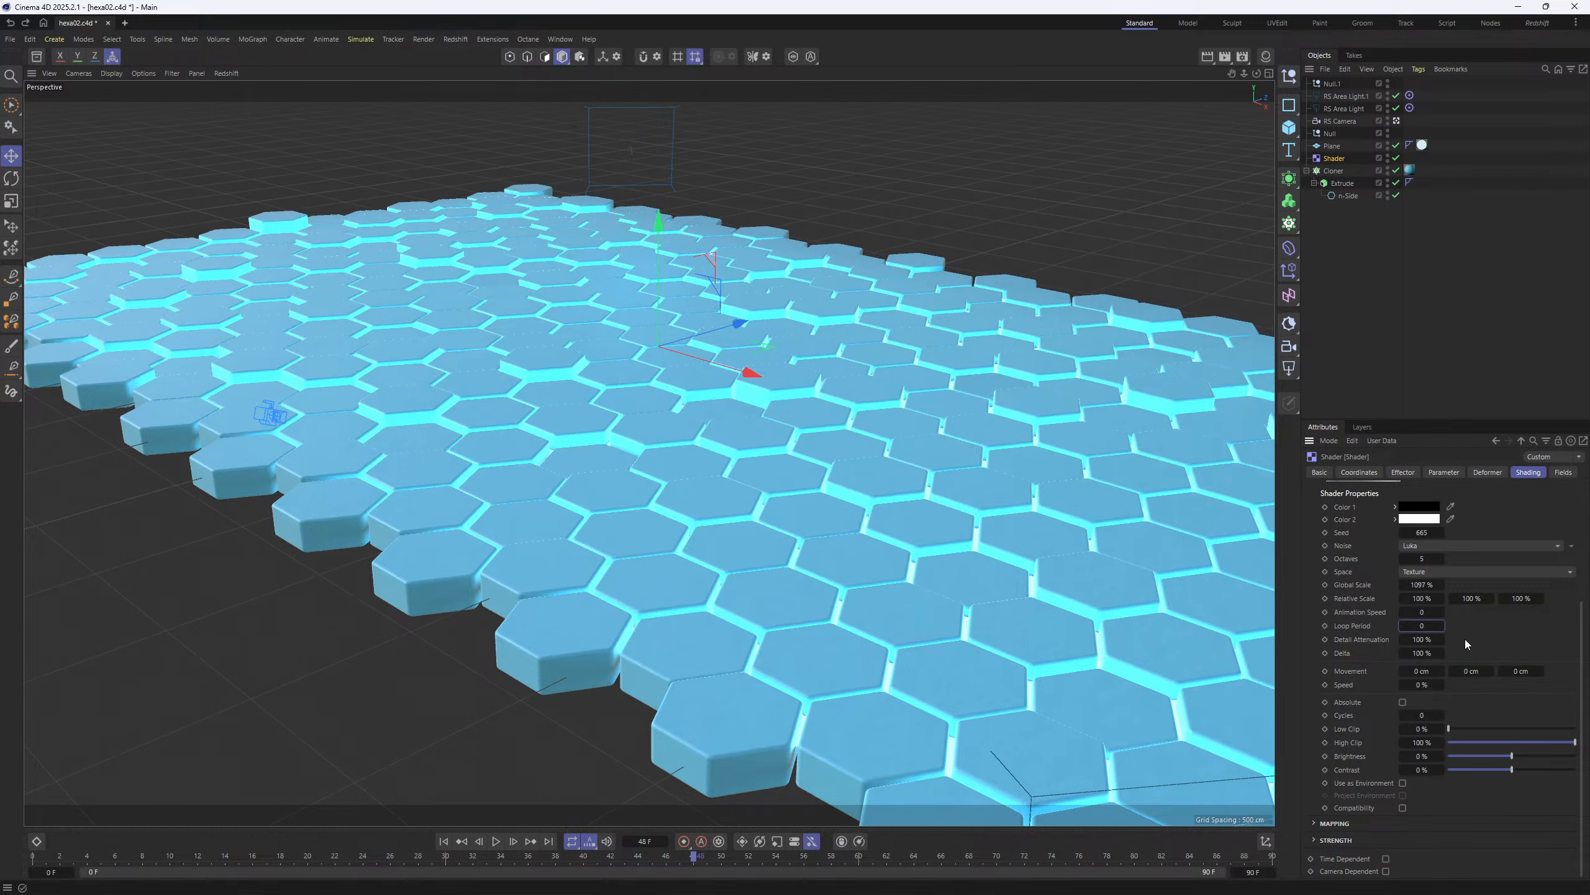
# - Try 9.3 Cycles and an Animation Speed of 0.3 on the effector's noise, and preview the tile motion
pyautogui.moveTo(1444, 717); pyautogui.dragTo(1506, 716)
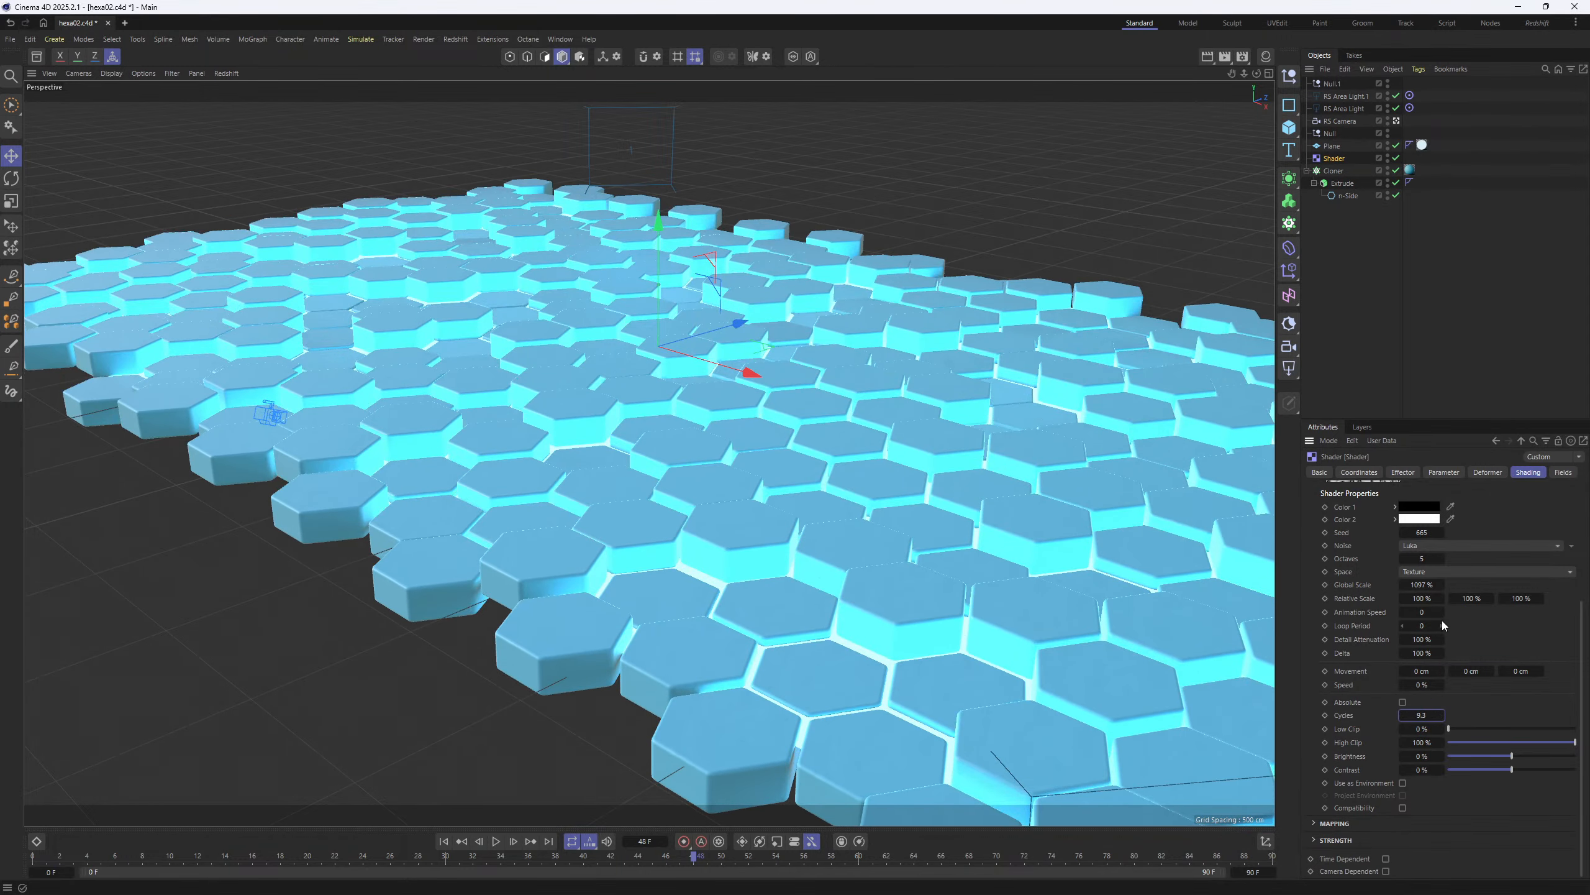
pyautogui.click(1423, 612)
pyautogui.write('0.3')
pyautogui.press('Return')
pyautogui.press('F8')
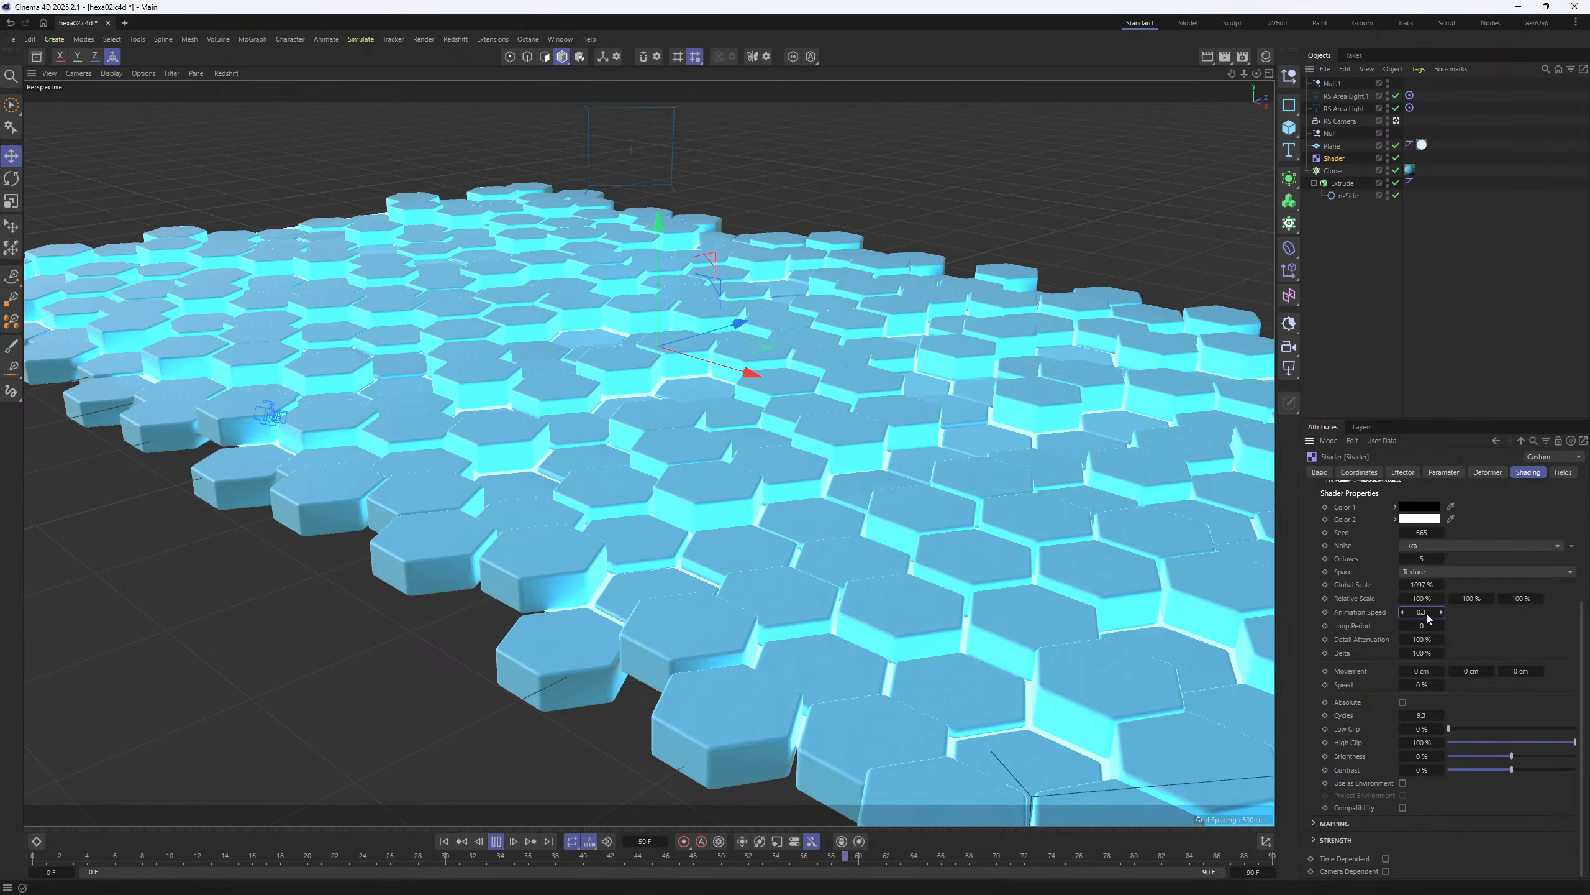
pyautogui.press('F8')
# - Try an Animation Speed of 0.6 with a Loop Period of 12, preview the motion, and reset both values to 0
pyautogui.moveTo(1423, 613)
pyautogui.mouseDown()
pyautogui.moveTo(1428, 628)
pyautogui.moveTo(1439, 615)
pyautogui.mouseUp()
pyautogui.press('F8')
pyautogui.press('F8')
pyautogui.press('F8')
pyautogui.press('F8')
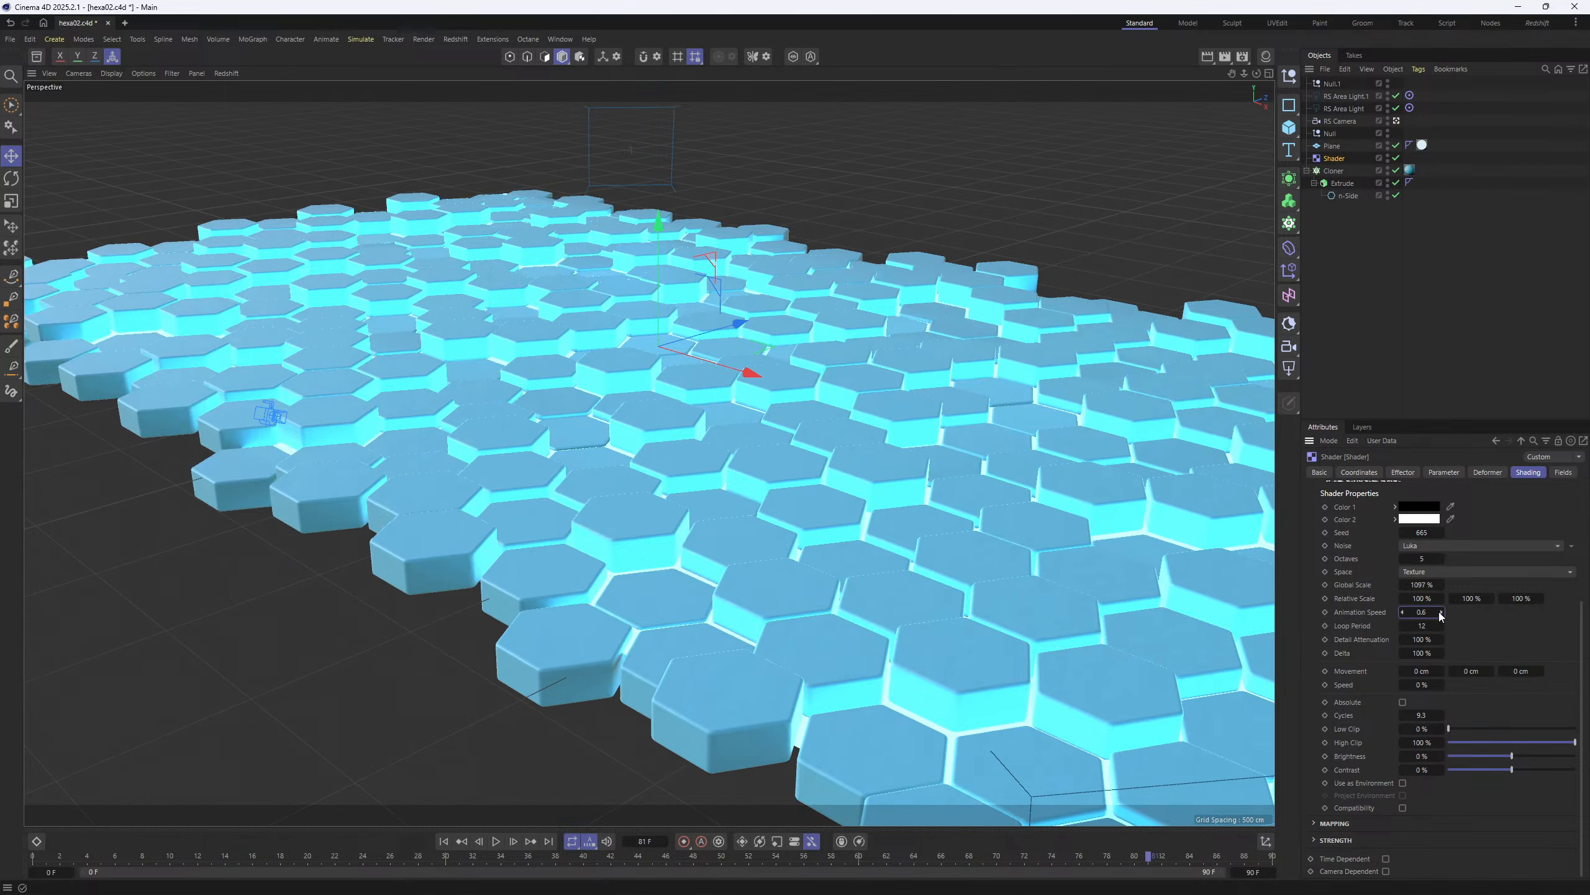
pyautogui.rightClick(1441, 613)
pyautogui.rightClick(1442, 627)
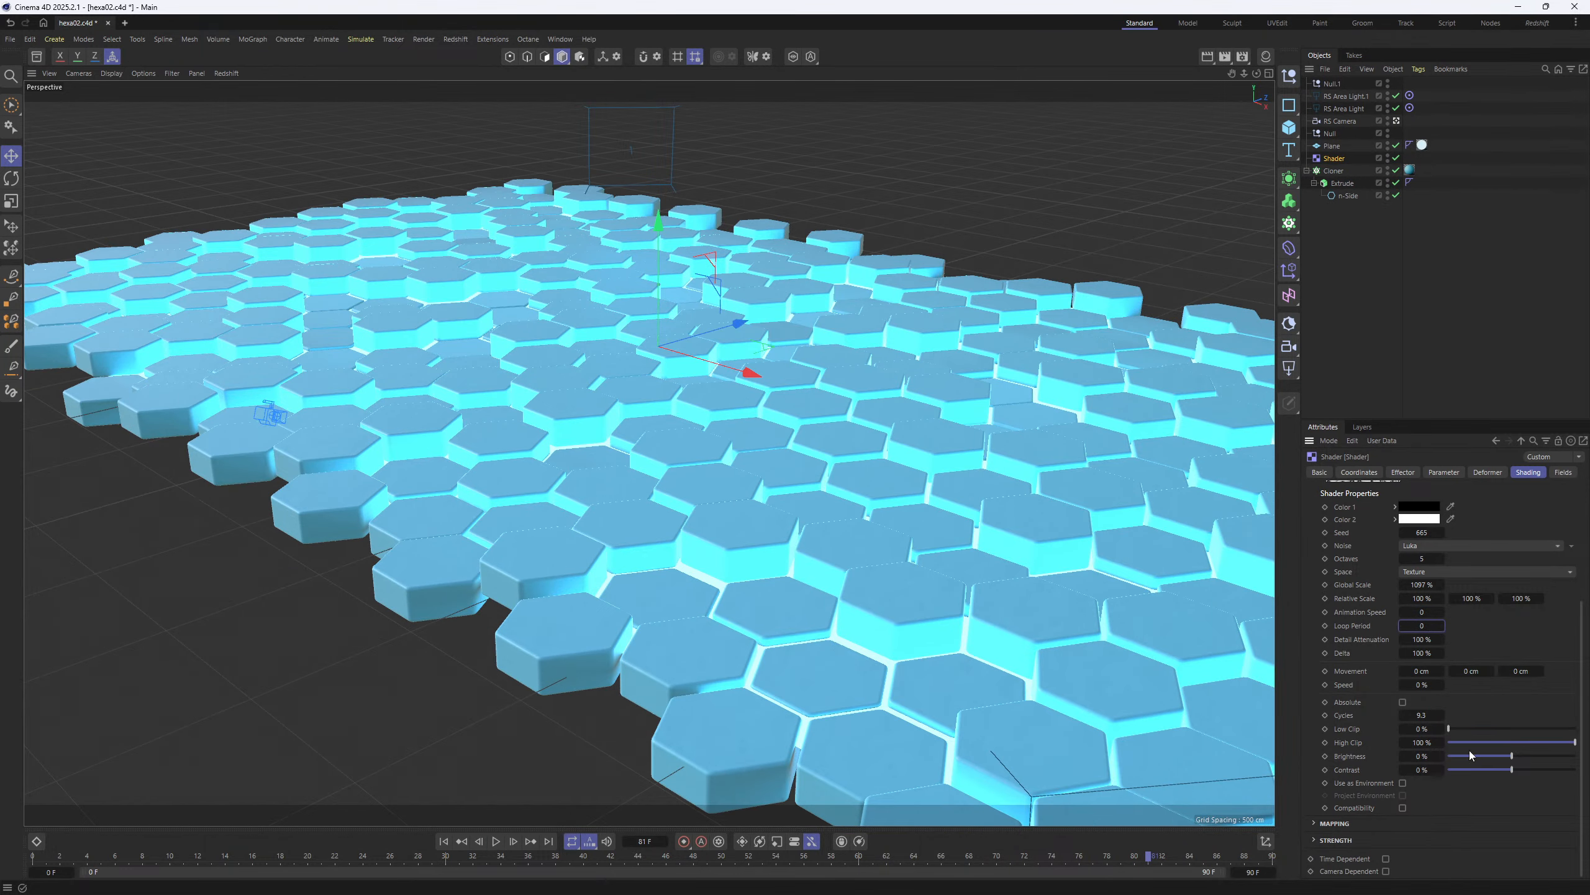
# - Raise the effector noise's Cycles above 20, return to the Redshift layout, and start the live render preview
pyautogui.moveTo(1434, 715); pyautogui.dragTo(1566, 714)
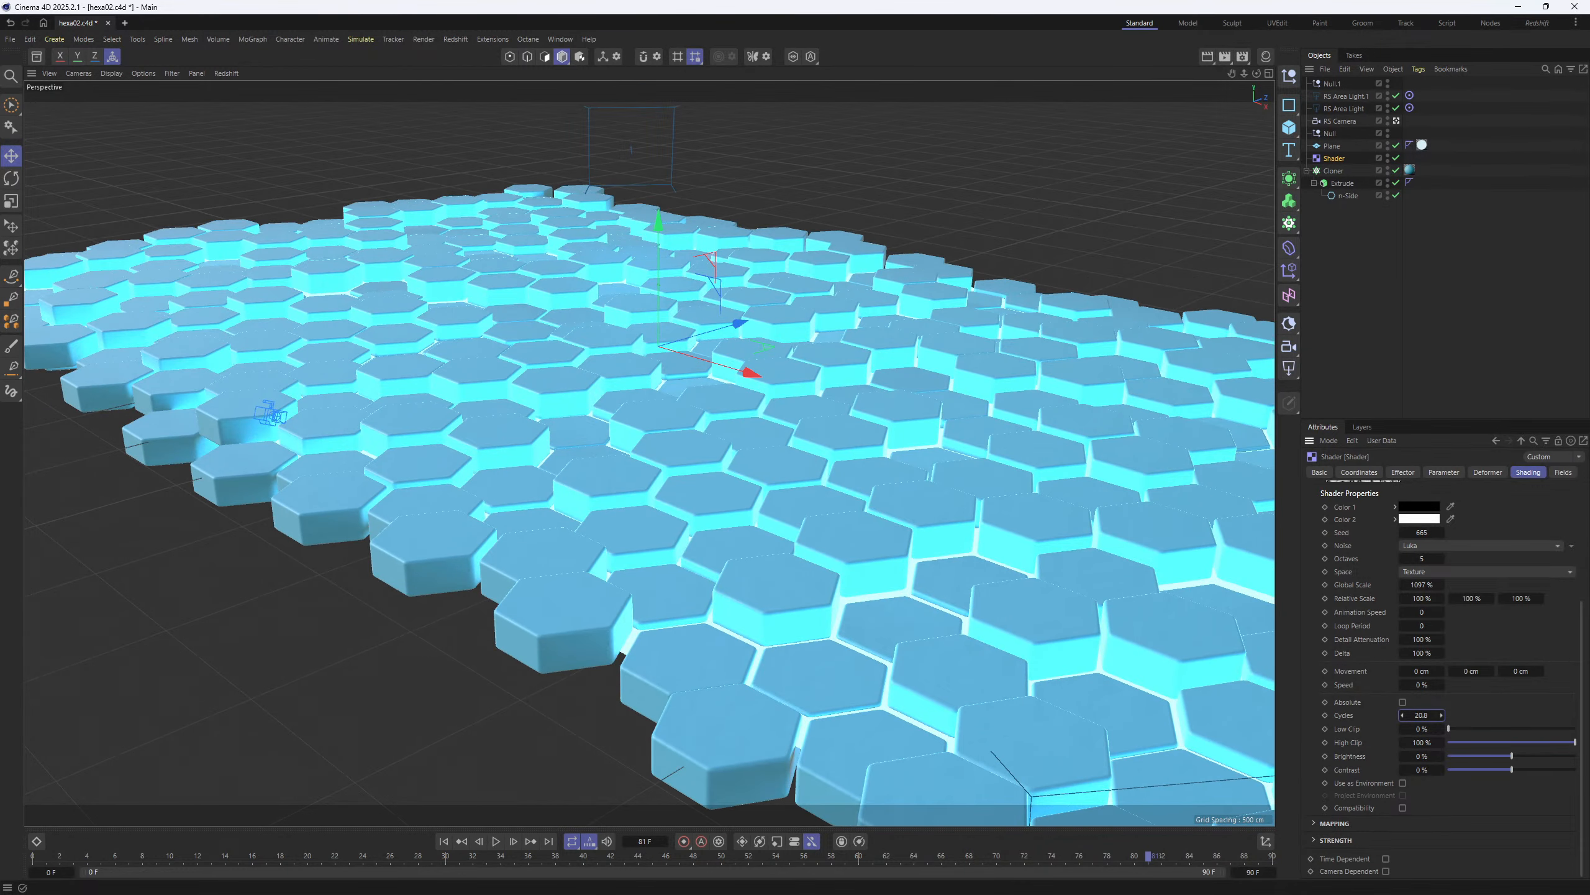
pyautogui.click(1537, 23)
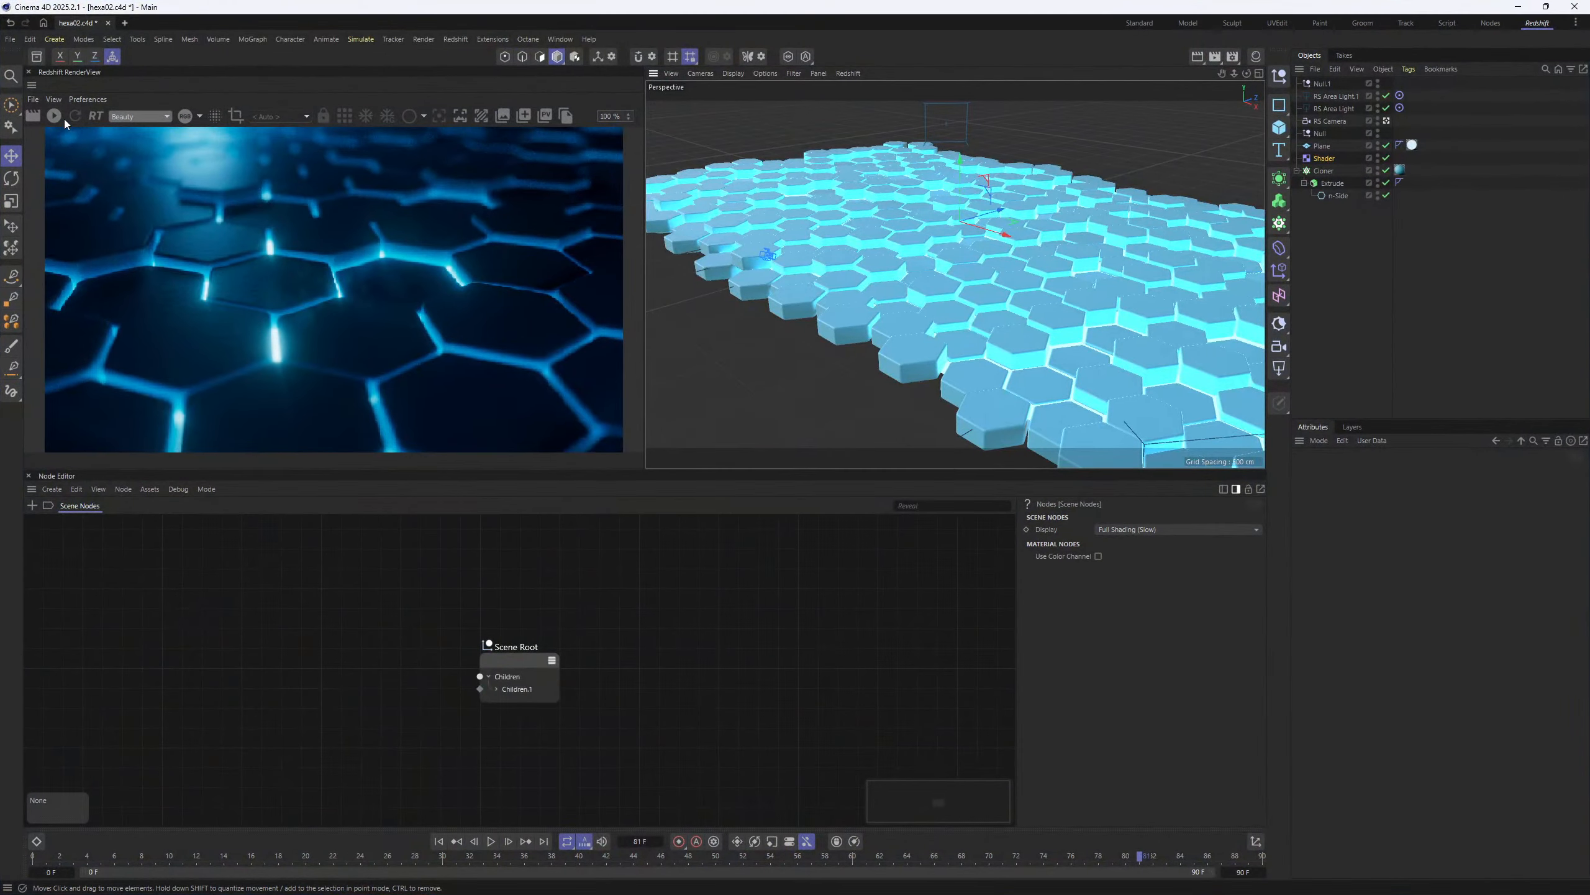
pyautogui.click(55, 116)
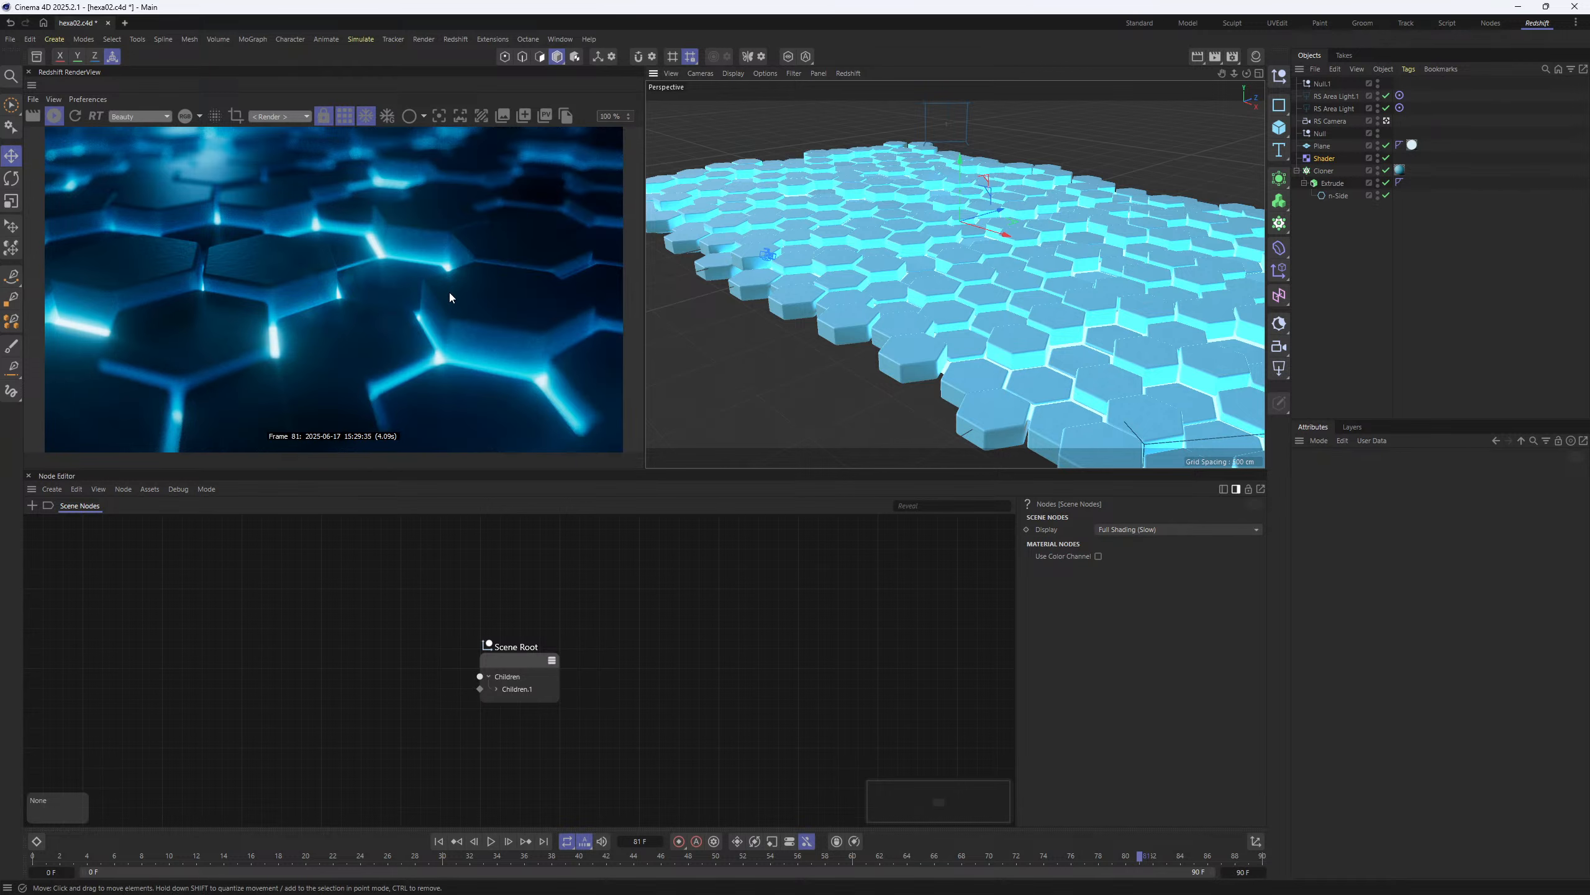
# - Render the current frame to the Picture Viewer and show it at 100% in the maximised viewer window
pyautogui.click(1215, 56)
pyautogui.moveTo(1206, 52); pyautogui.dragTo(469, 36)
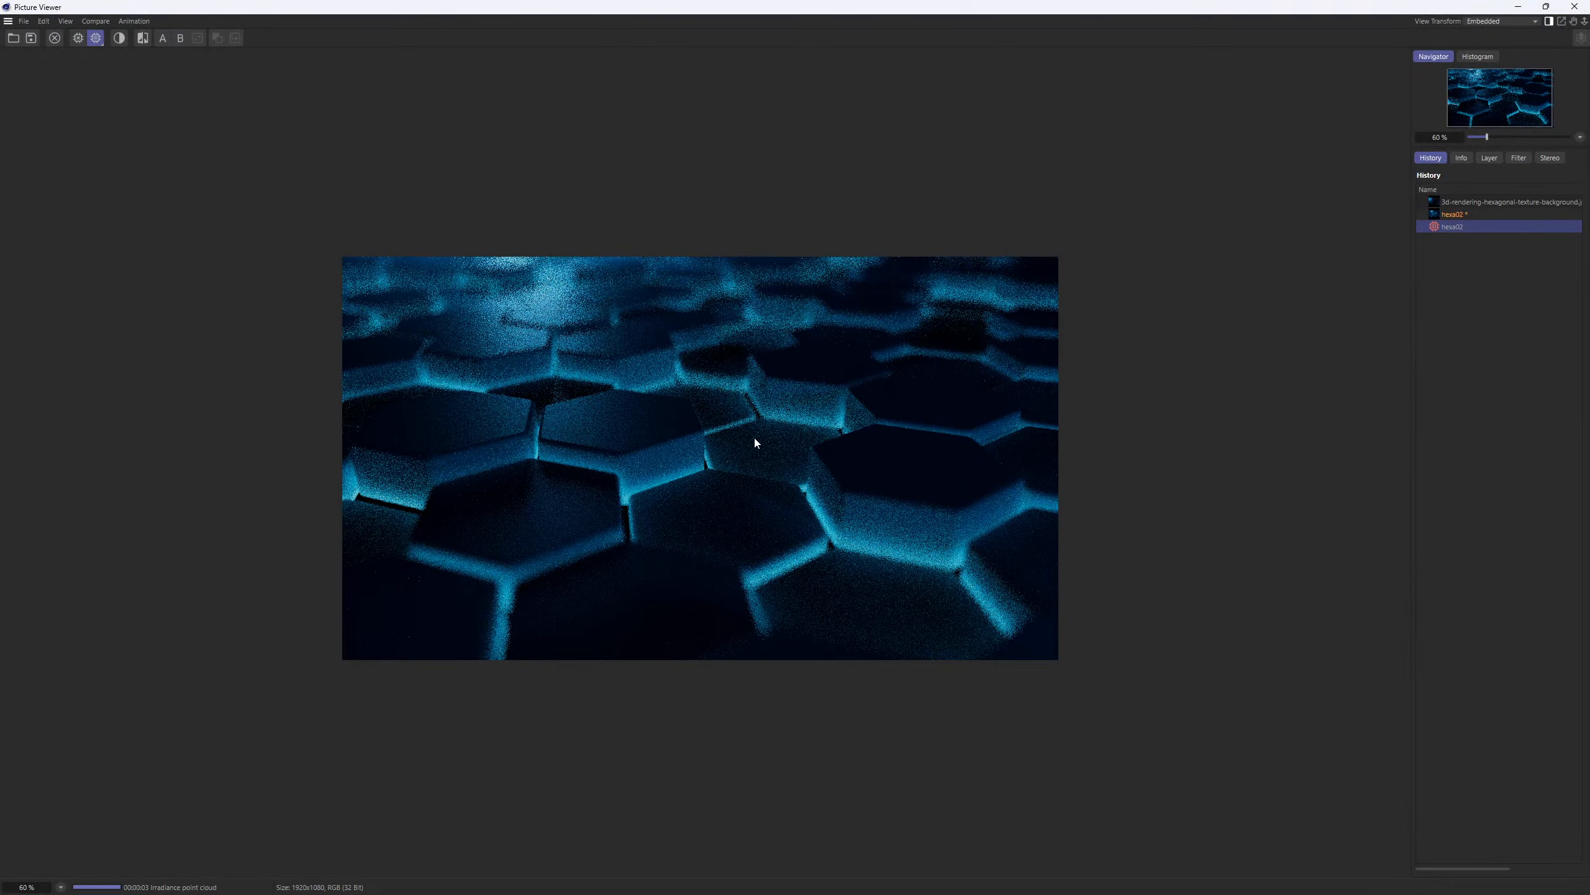
pyautogui.scroll(3, 729, 467)
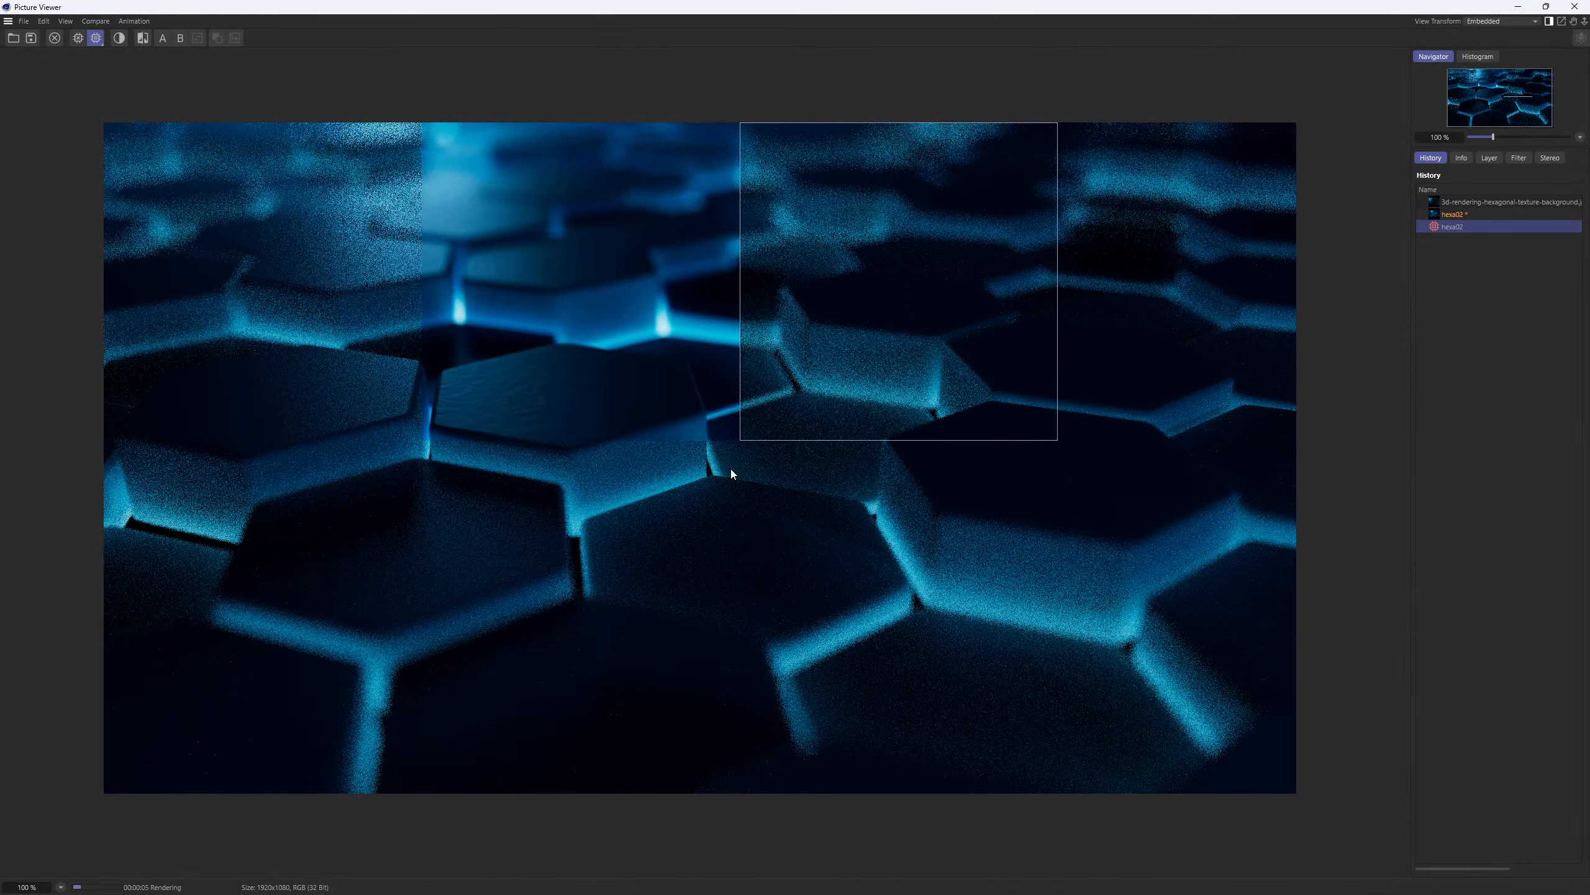